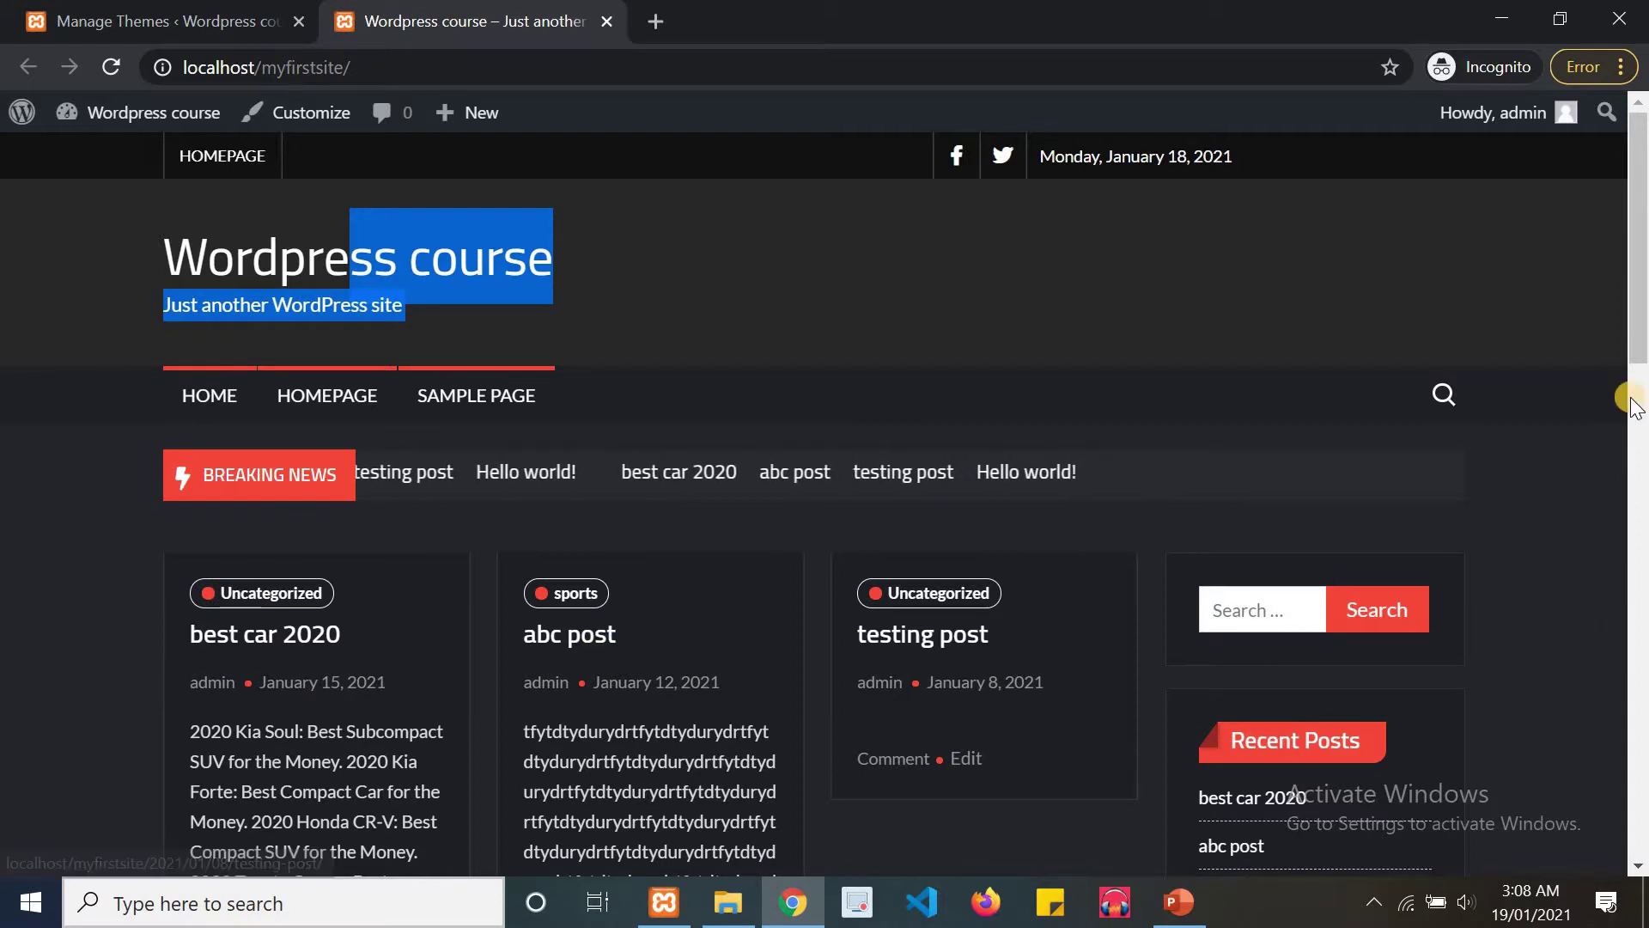
# Examine the site's front page from header to footer, including its posts, sidebar widgets, footer link and header search bar.
pyautogui.scroll(-3, 1460, 412)
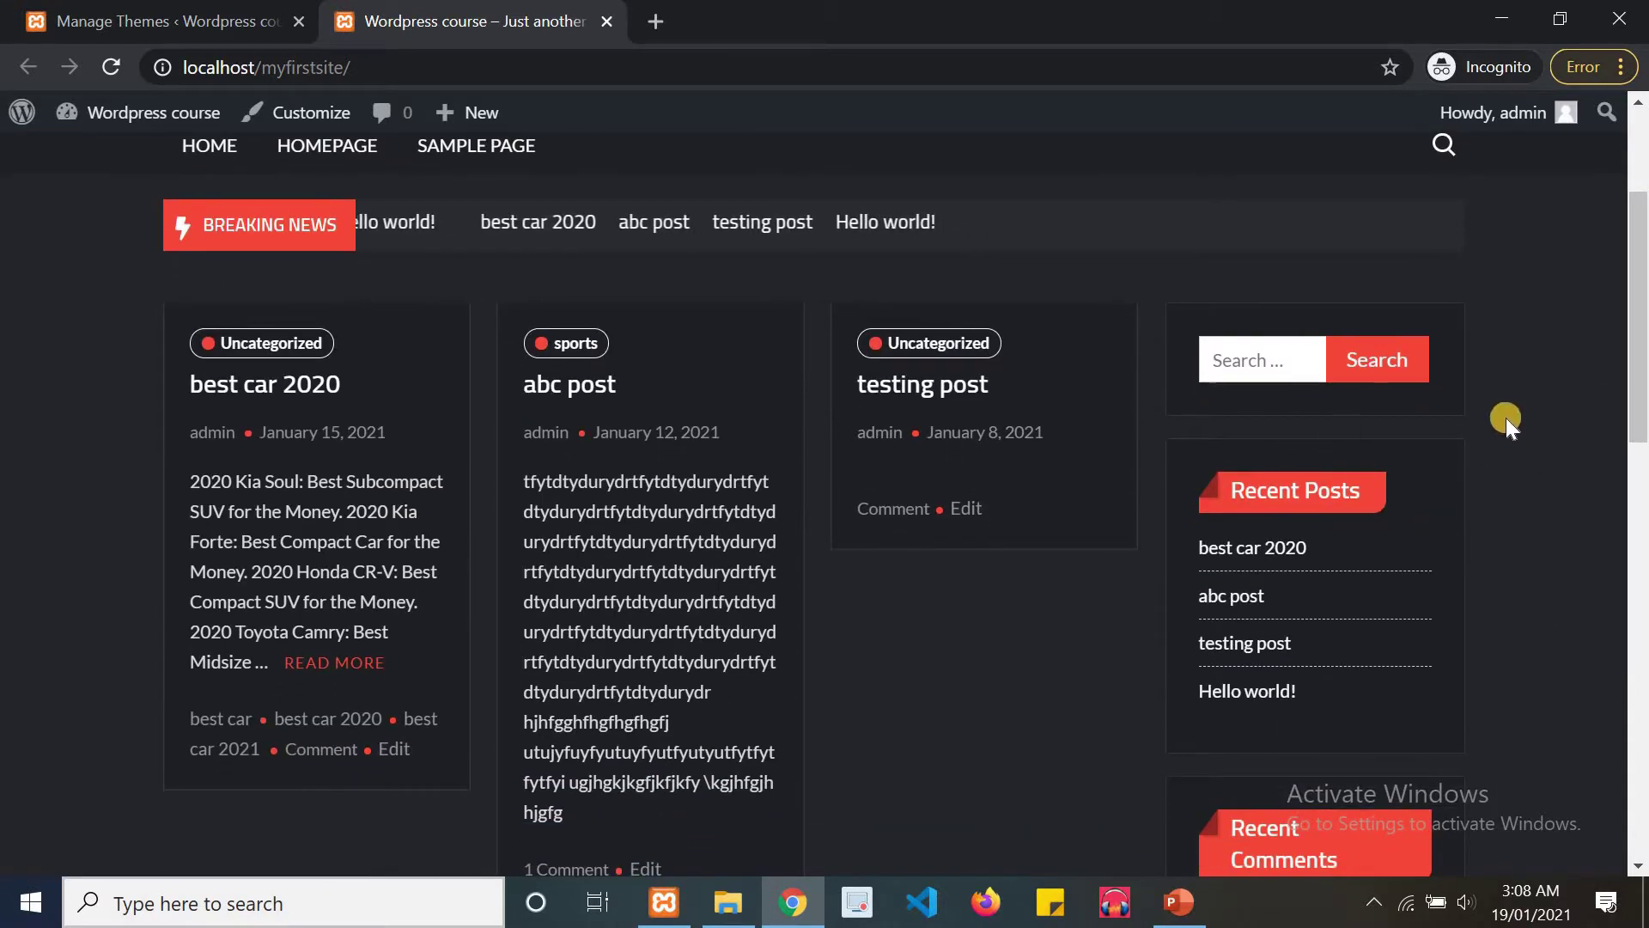
pyautogui.moveTo(1640, 416); pyautogui.dragTo(1642, 419)
pyautogui.scroll(-3, 1394, 324)
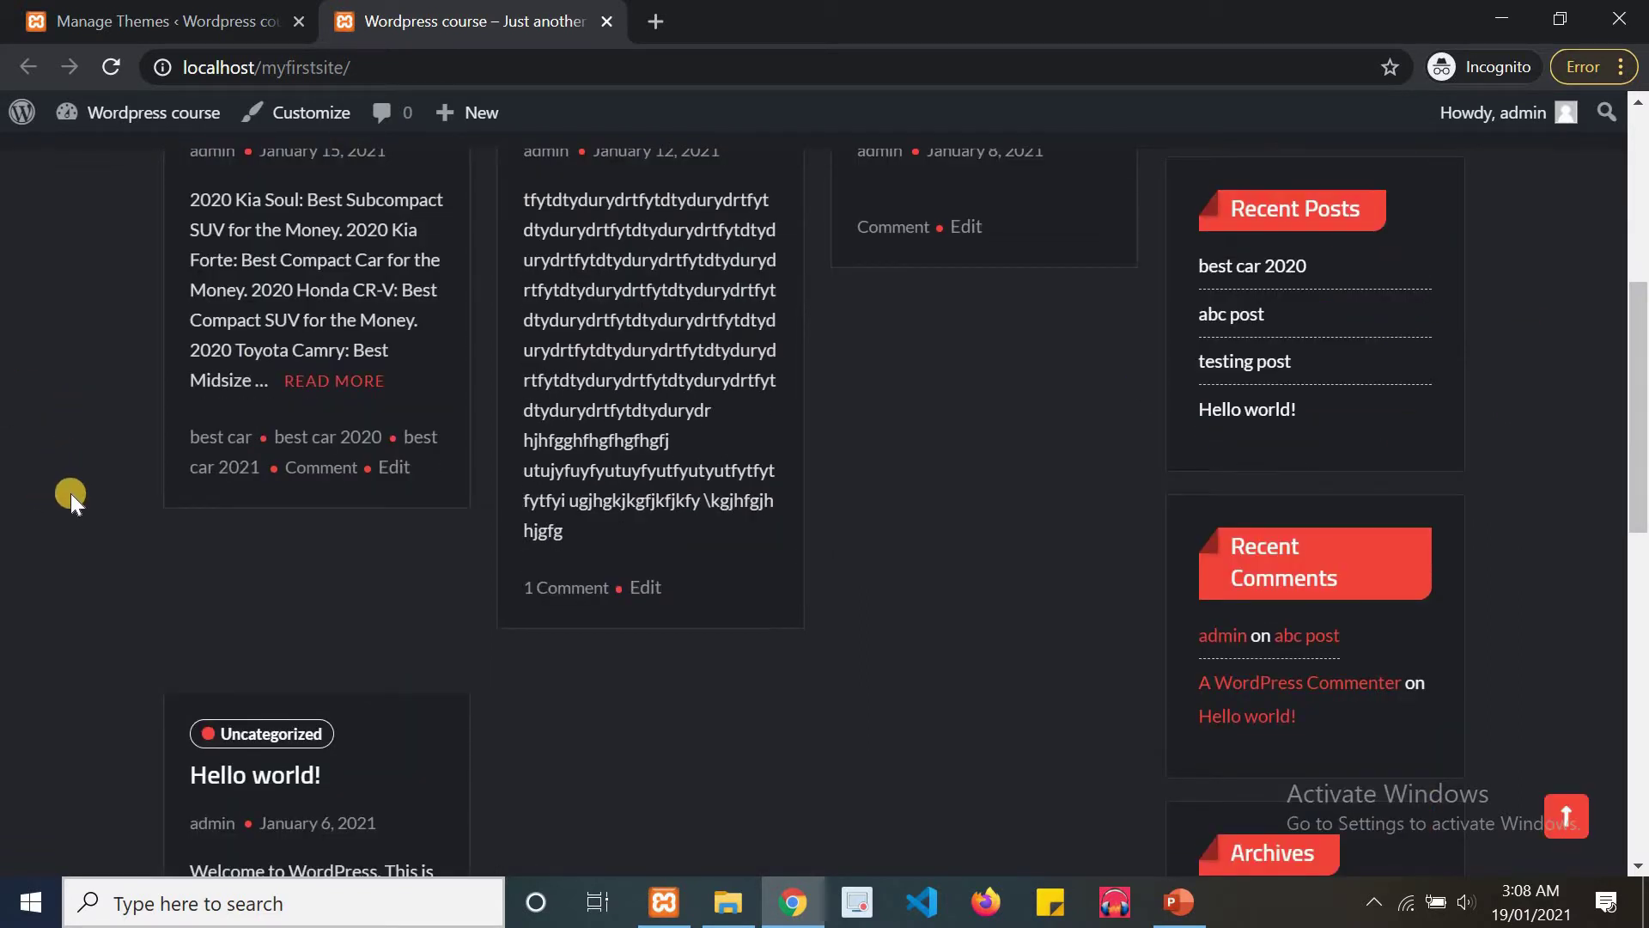
pyautogui.moveTo(1641, 410); pyautogui.dragTo(1640, 648)
pyautogui.scroll(-3, 1640, 648)
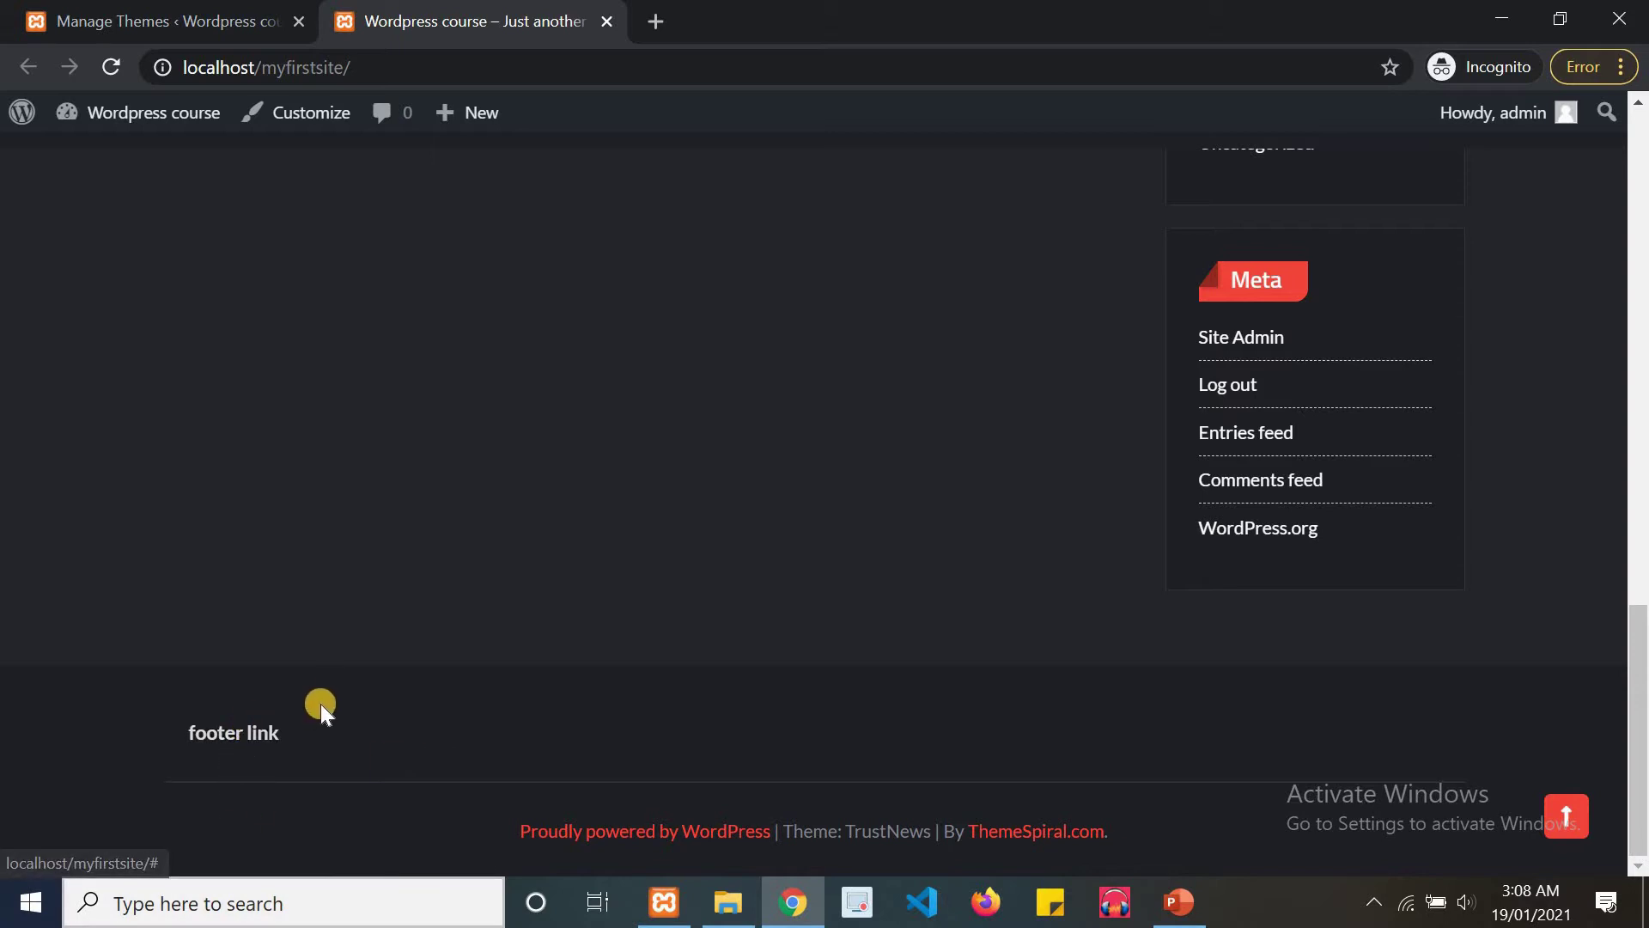
pyautogui.click(1579, 807)
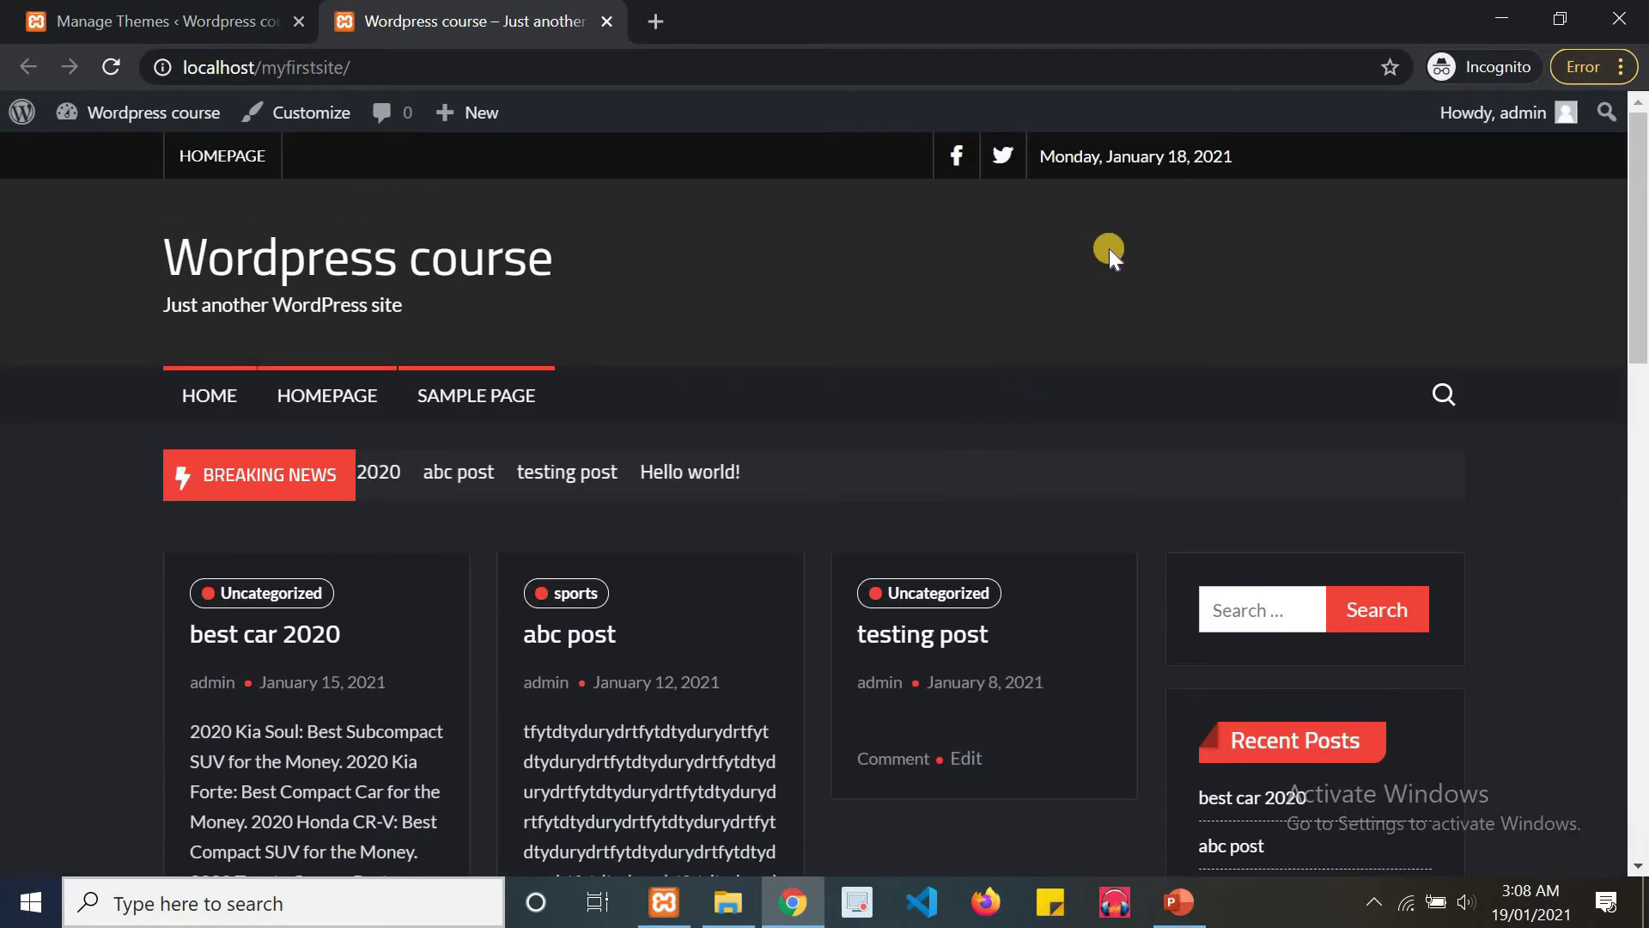
pyautogui.click(1442, 396)
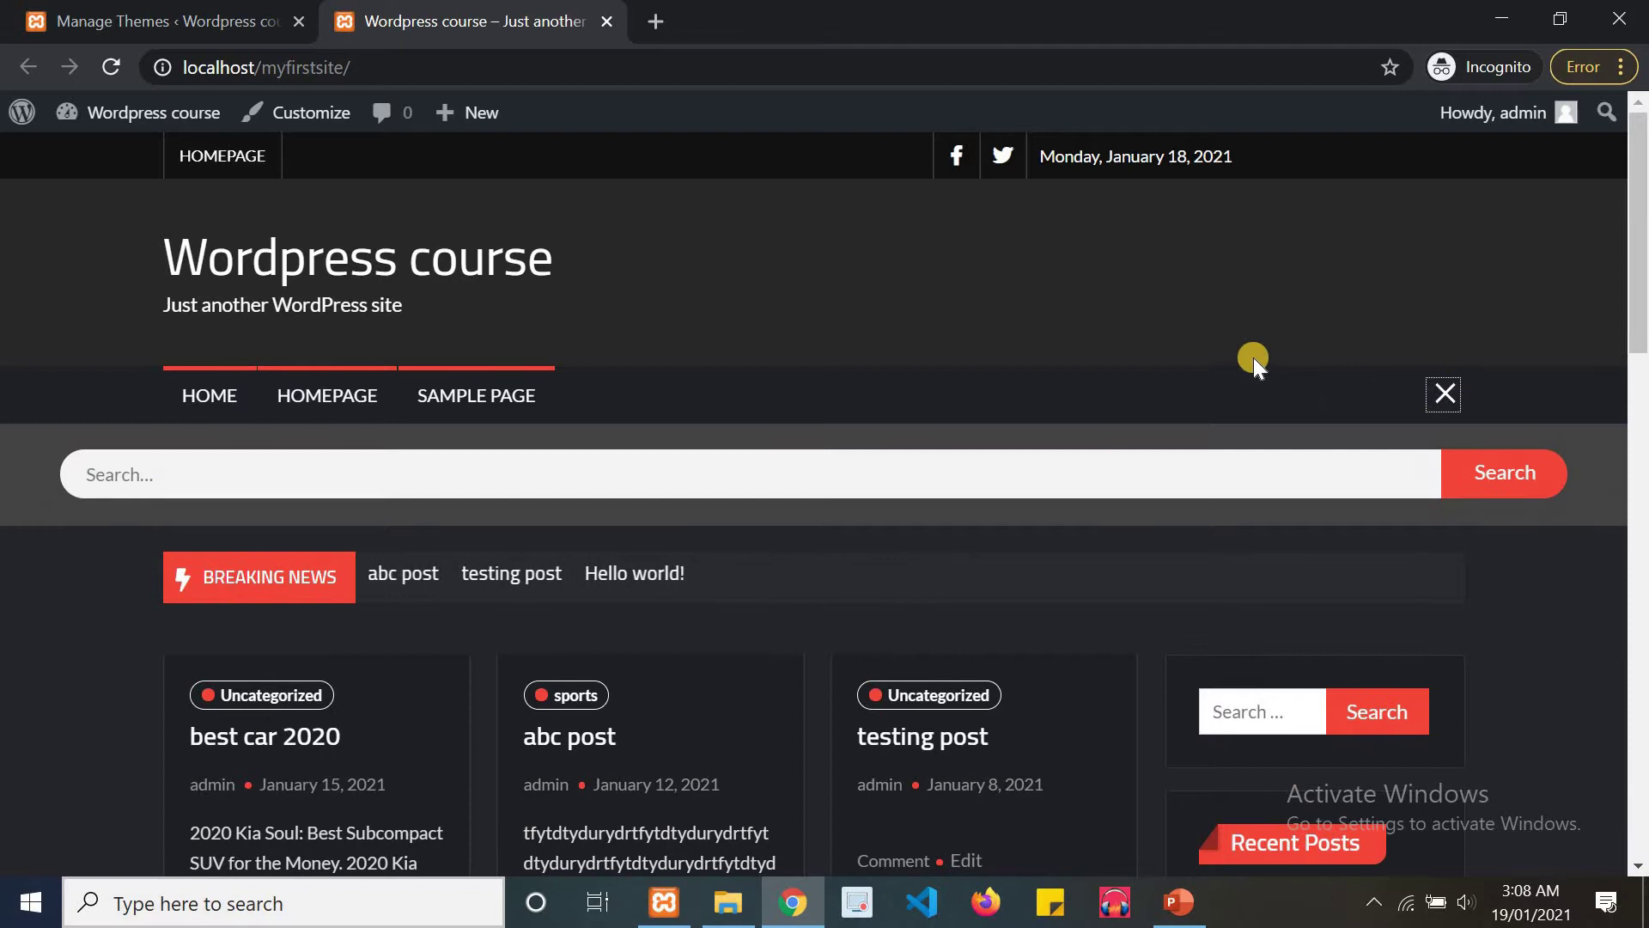
pyautogui.click(1442, 393)
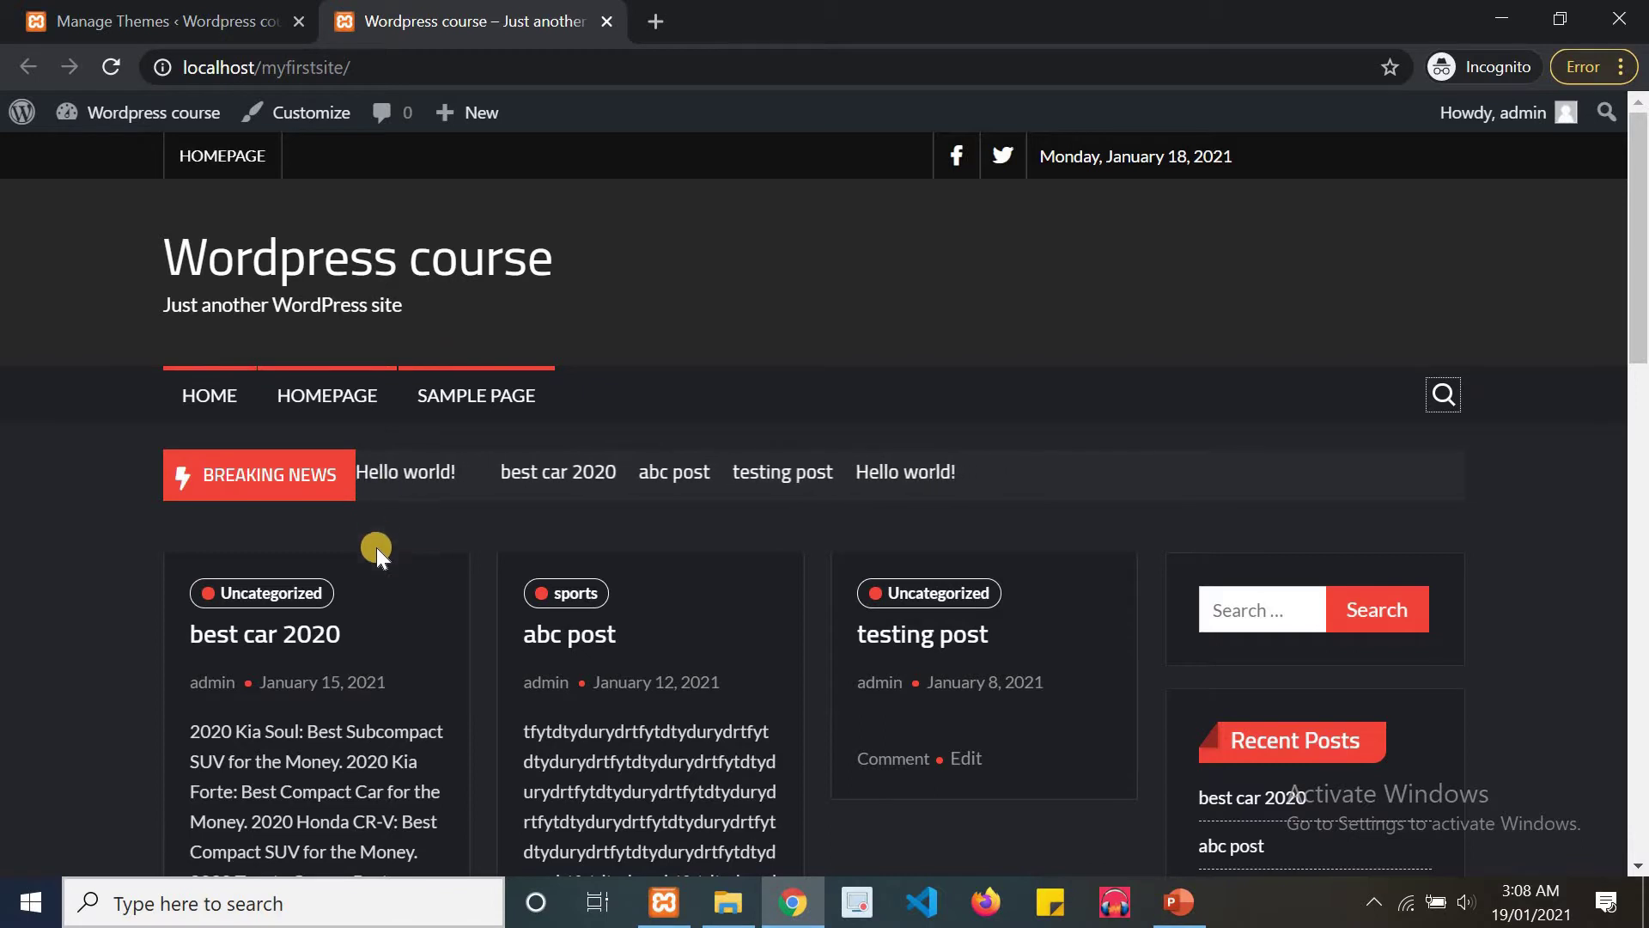
# Return to the installed themes, look over the available ones, and open the customizer for the active TrustNews theme.
pyautogui.click(194, 9)
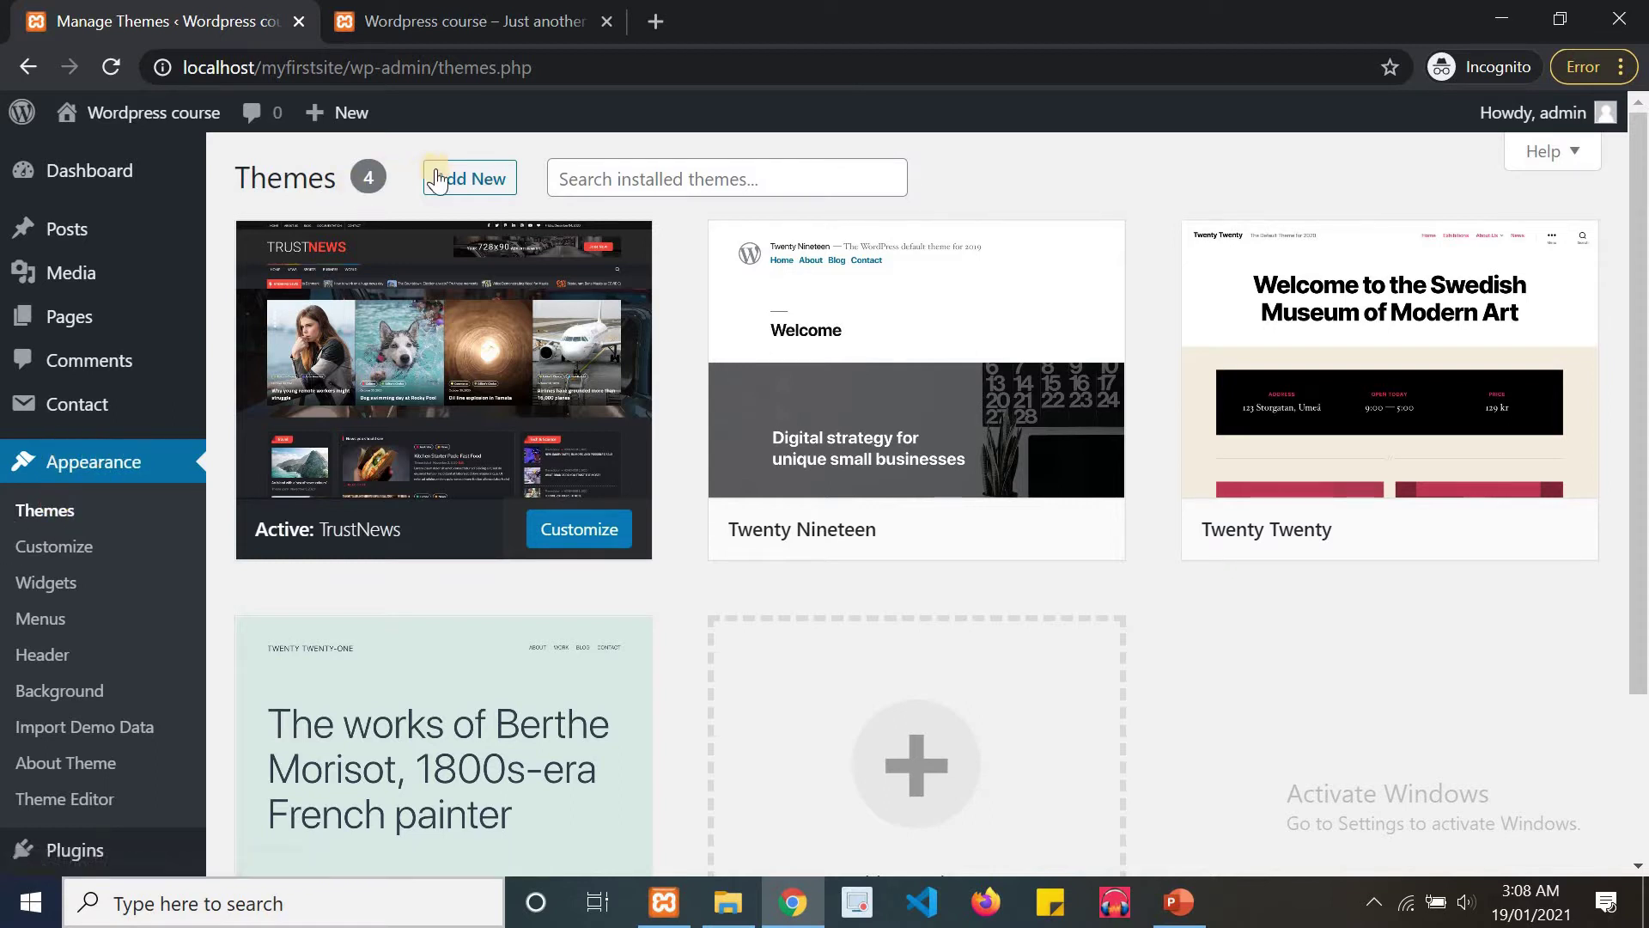
pyautogui.moveTo(426, 459)
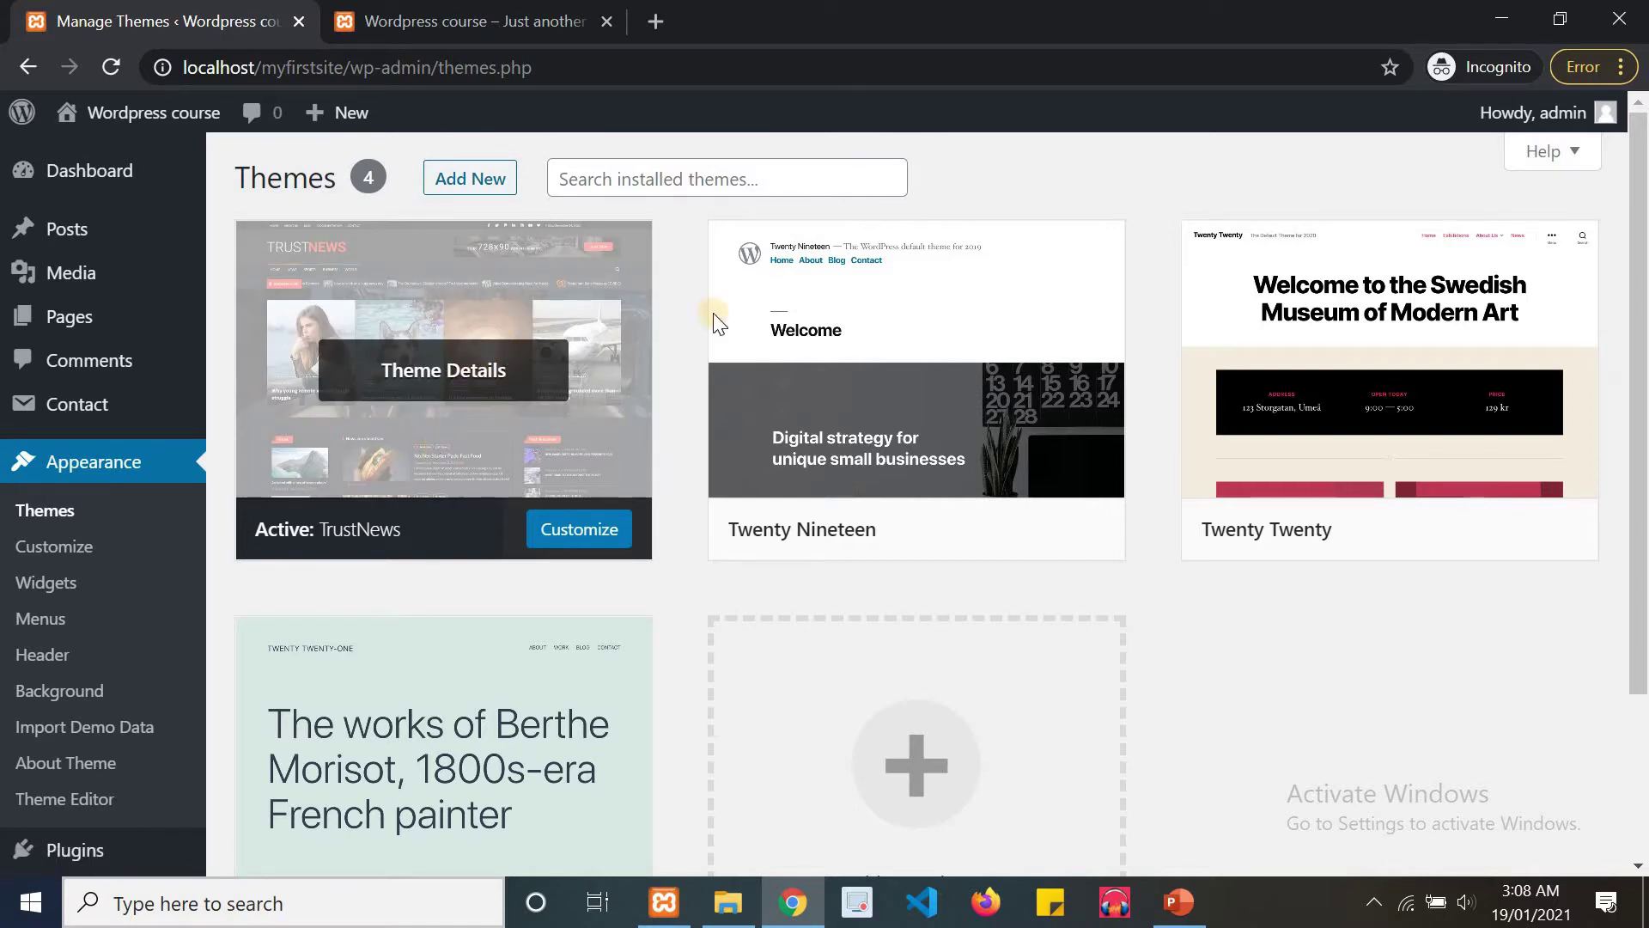
pyautogui.moveTo(1642, 266); pyautogui.dragTo(1642, 306)
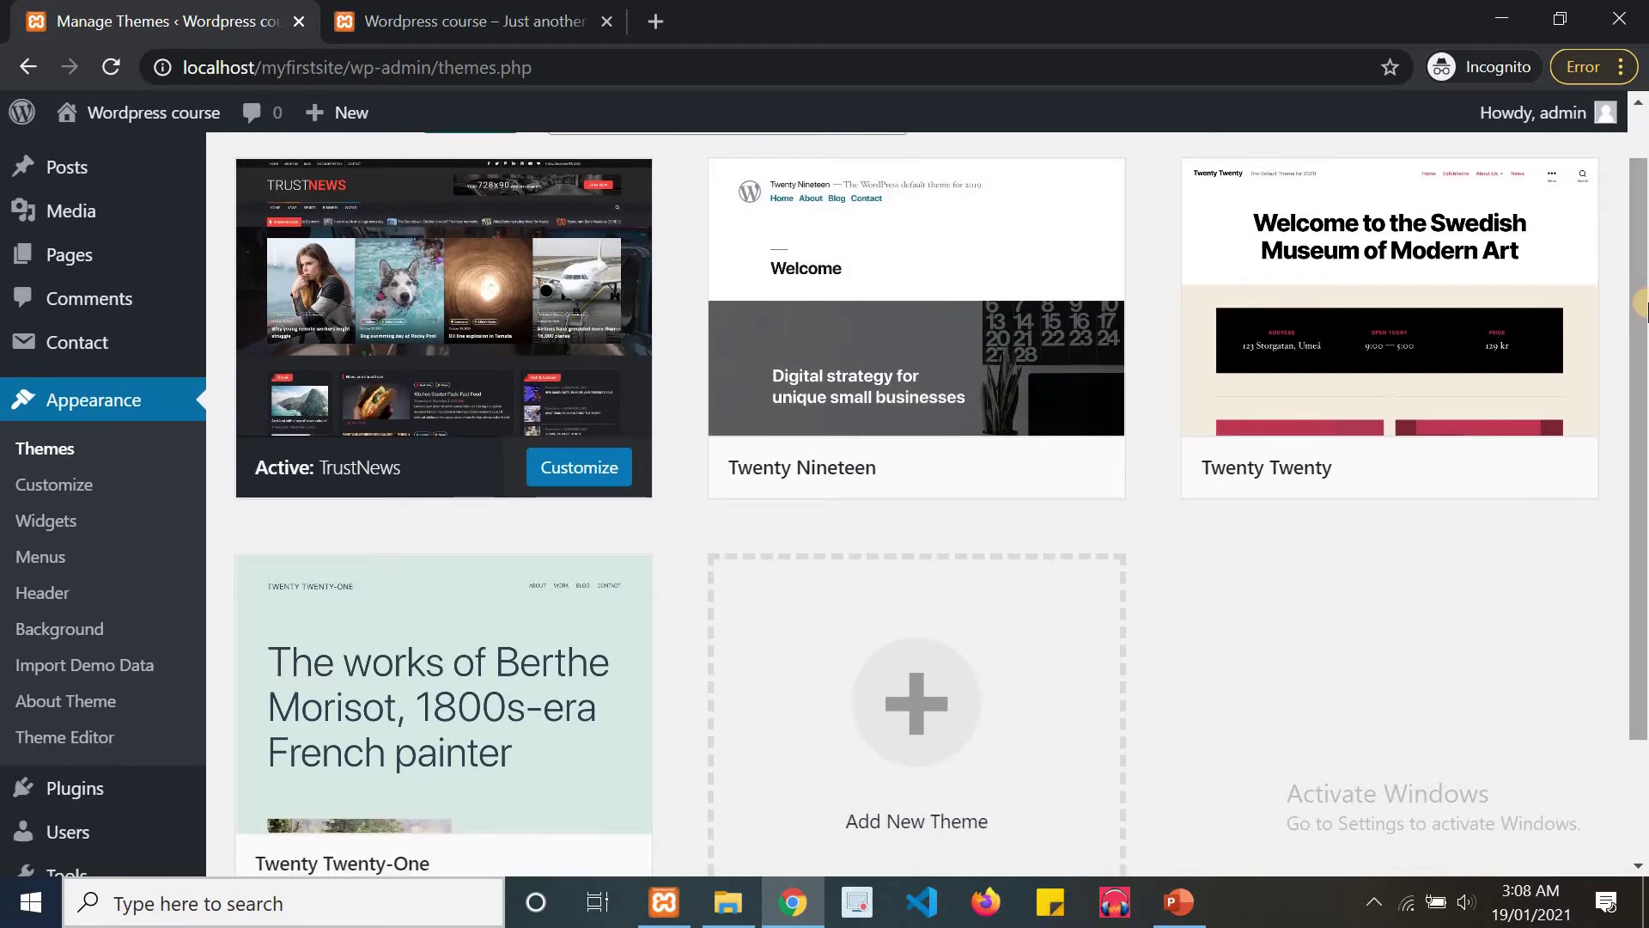
pyautogui.moveTo(1642, 306); pyautogui.dragTo(1642, 244)
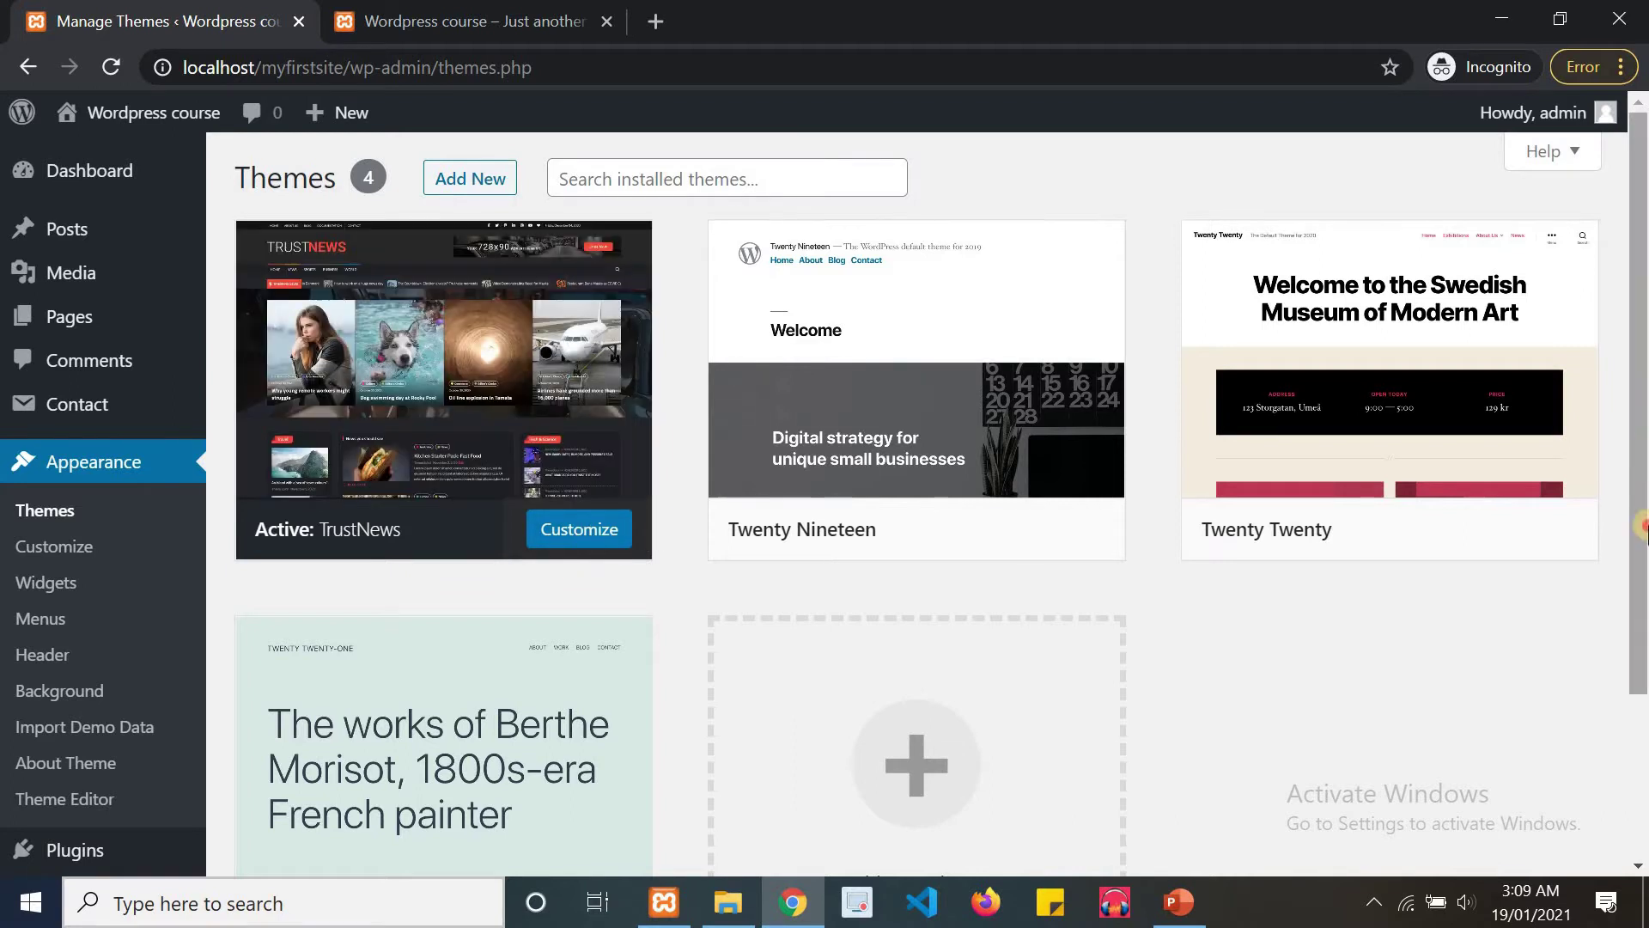
pyautogui.scroll(-3, 1446, 664)
pyautogui.moveTo(497, 657)
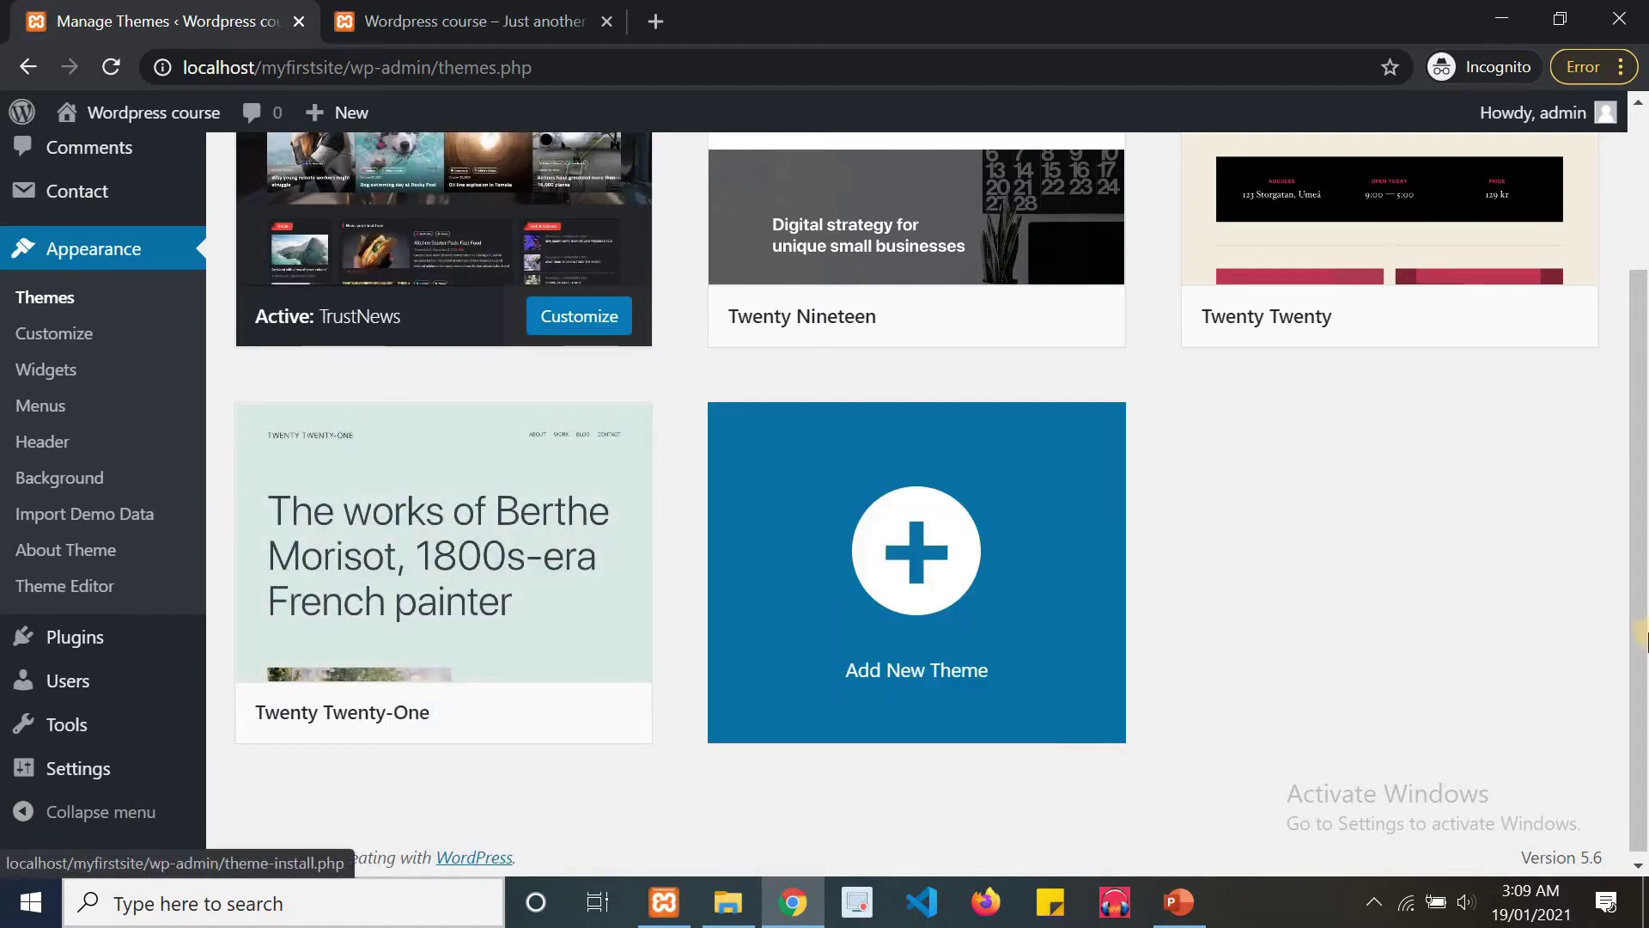
pyautogui.scroll(2, 732, 544)
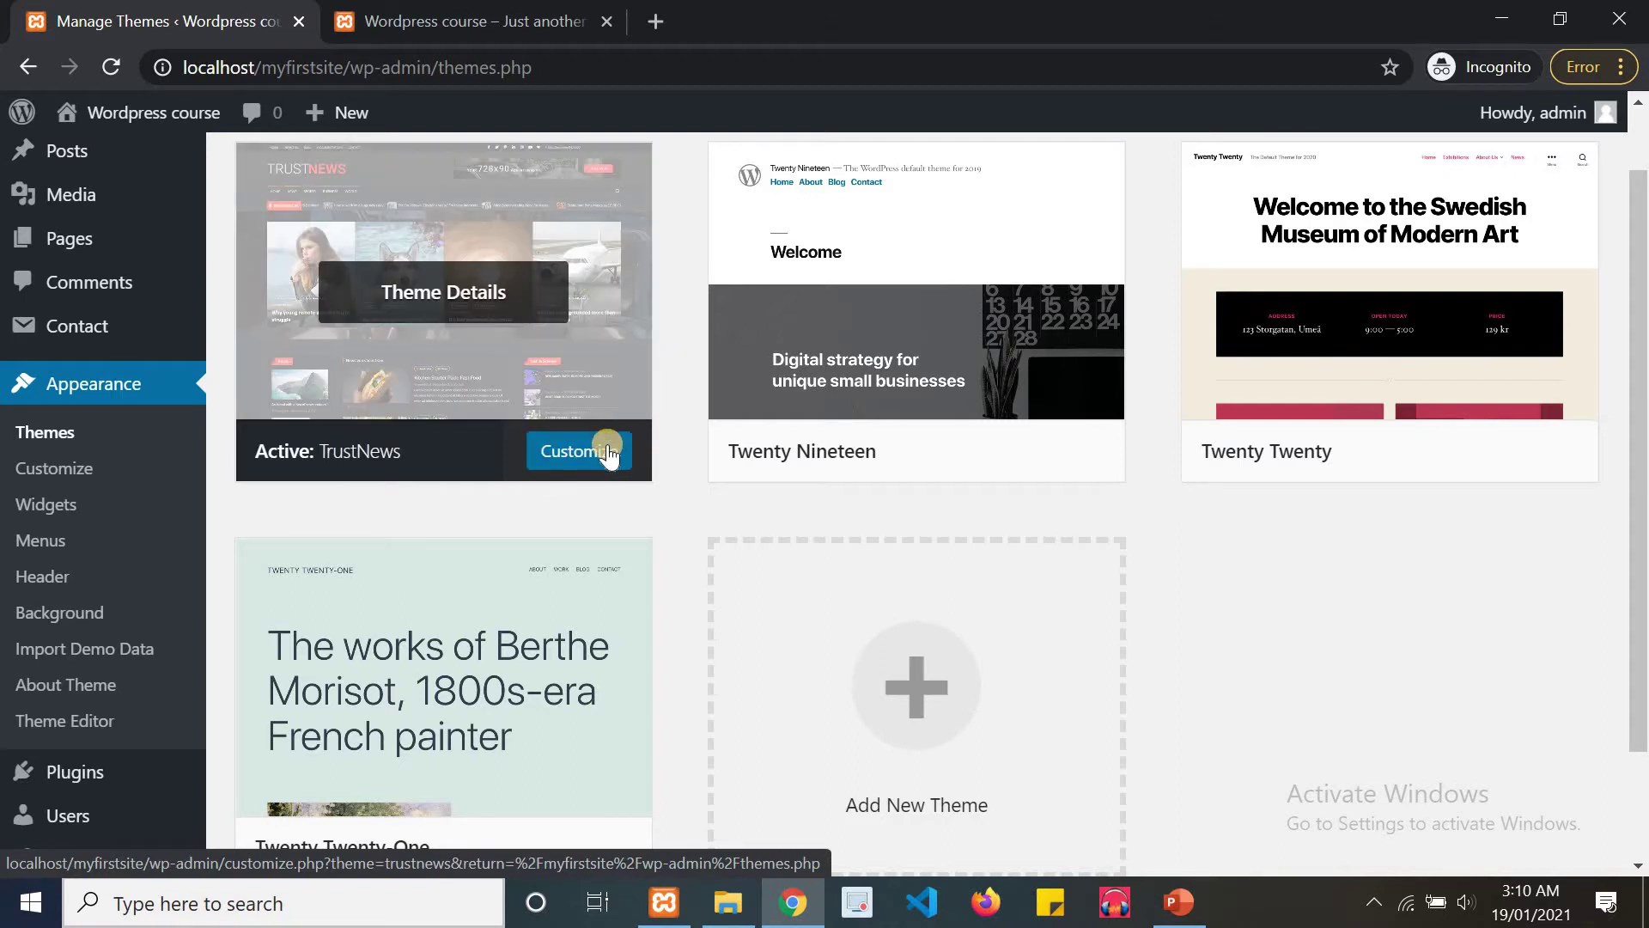
pyautogui.click(46, 477)
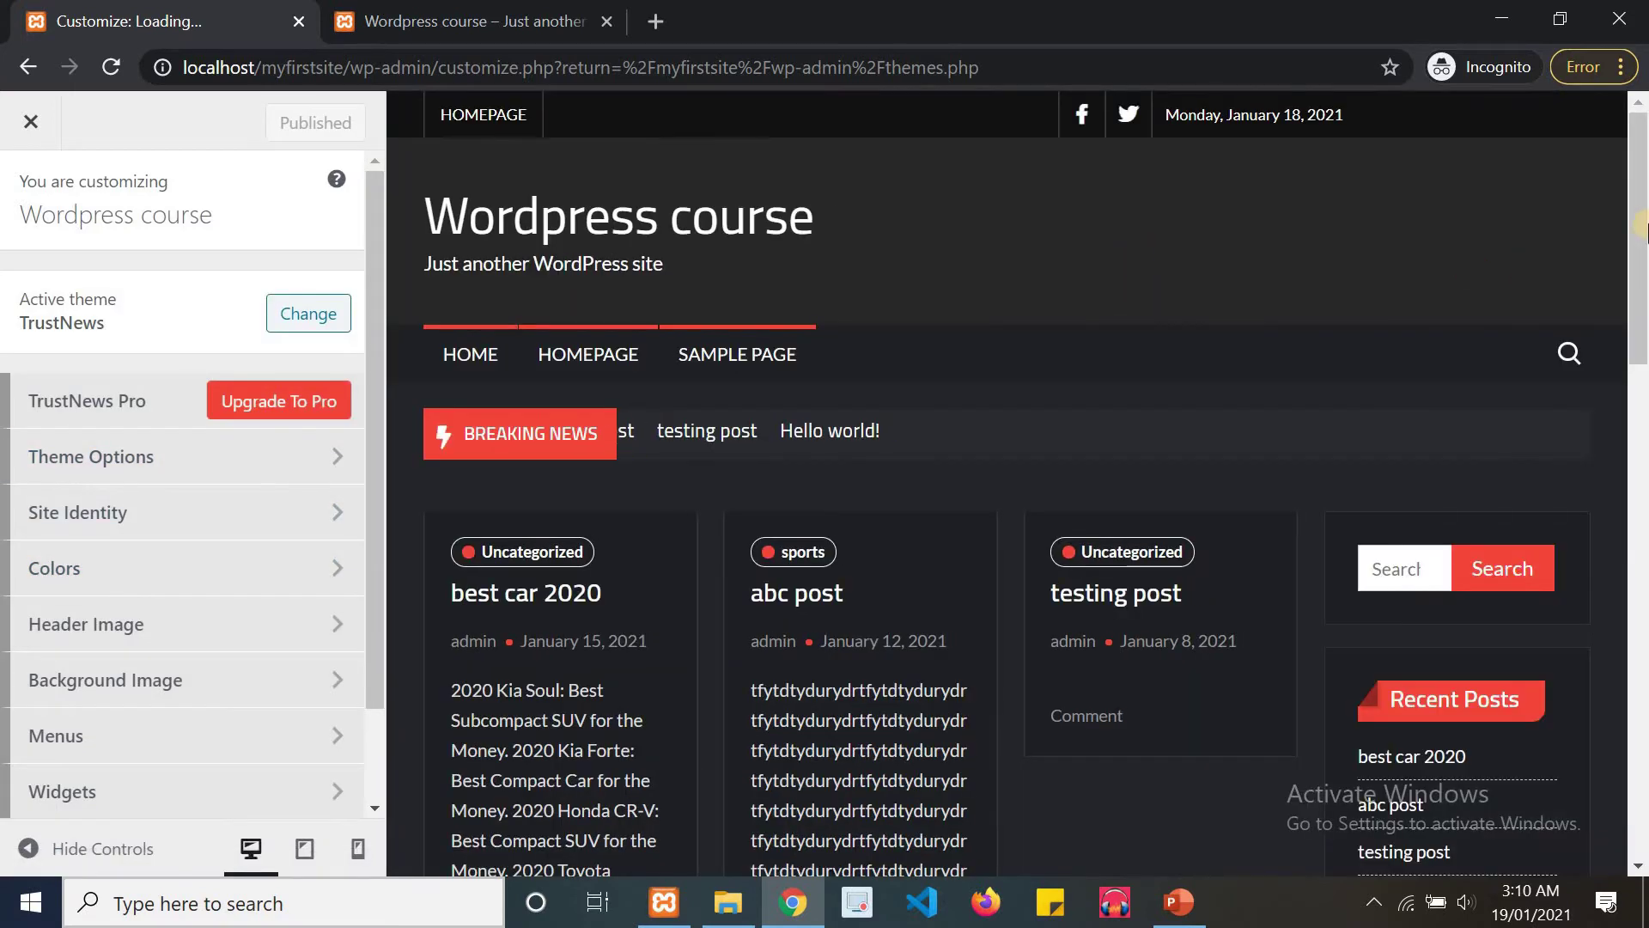
# Open the site title for editing from the preview header and change it to "Wordpress first site".
pyautogui.moveTo(1641, 228); pyautogui.dragTo(1642, 833)
pyautogui.scroll(15, 1584, 287)
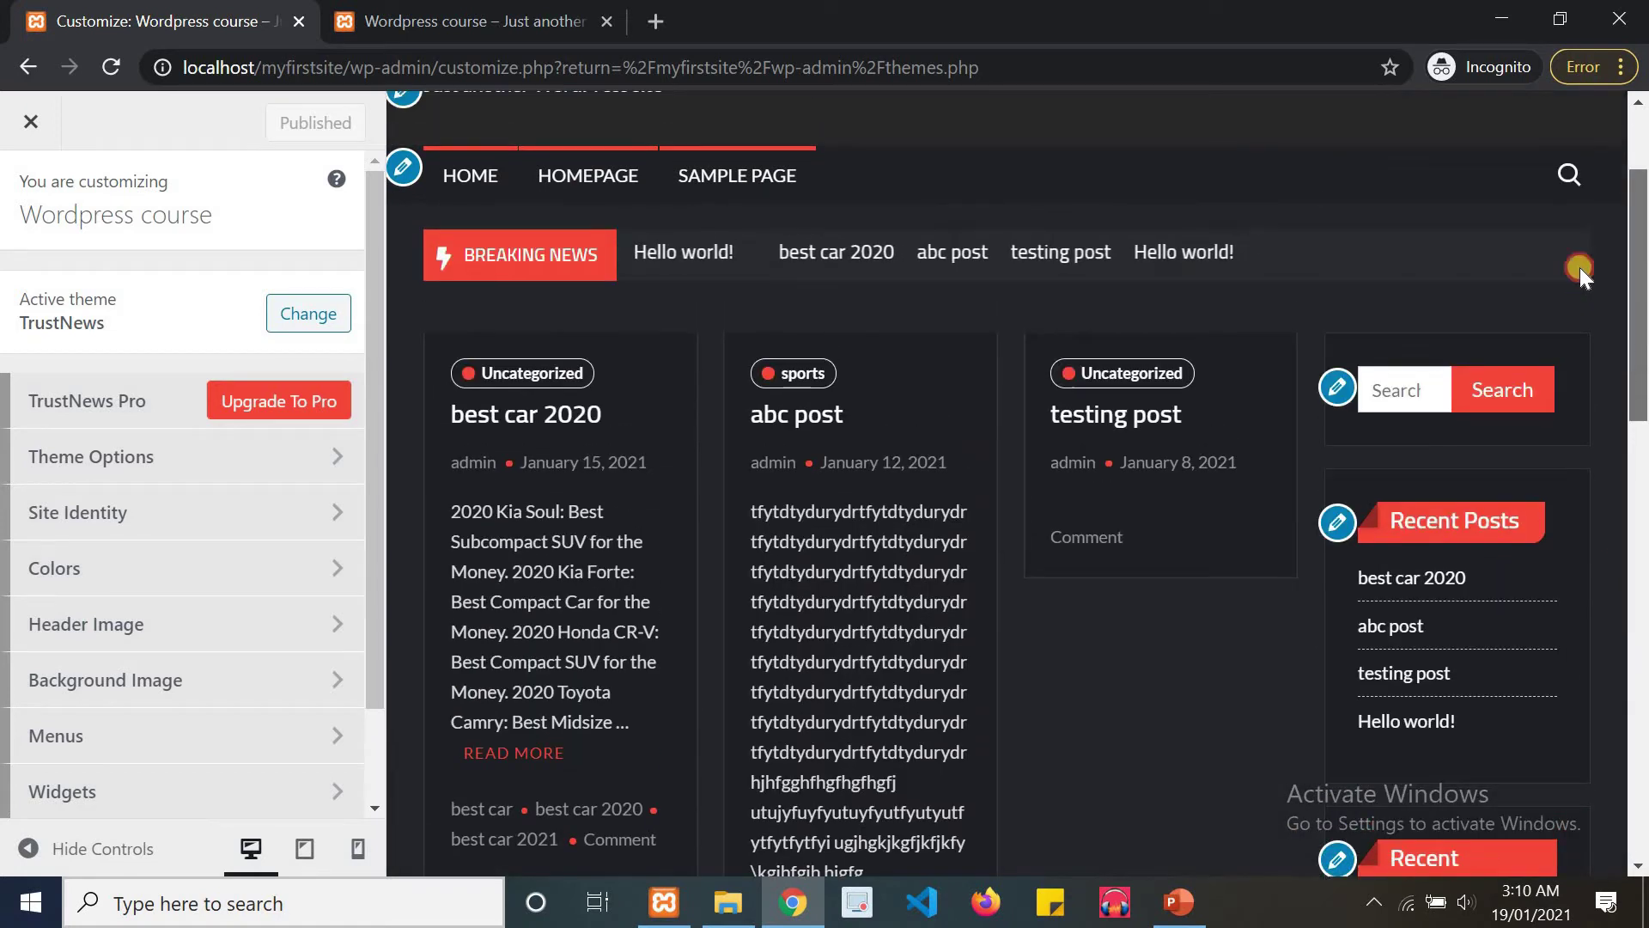
pyautogui.scroll(3, 1580, 267)
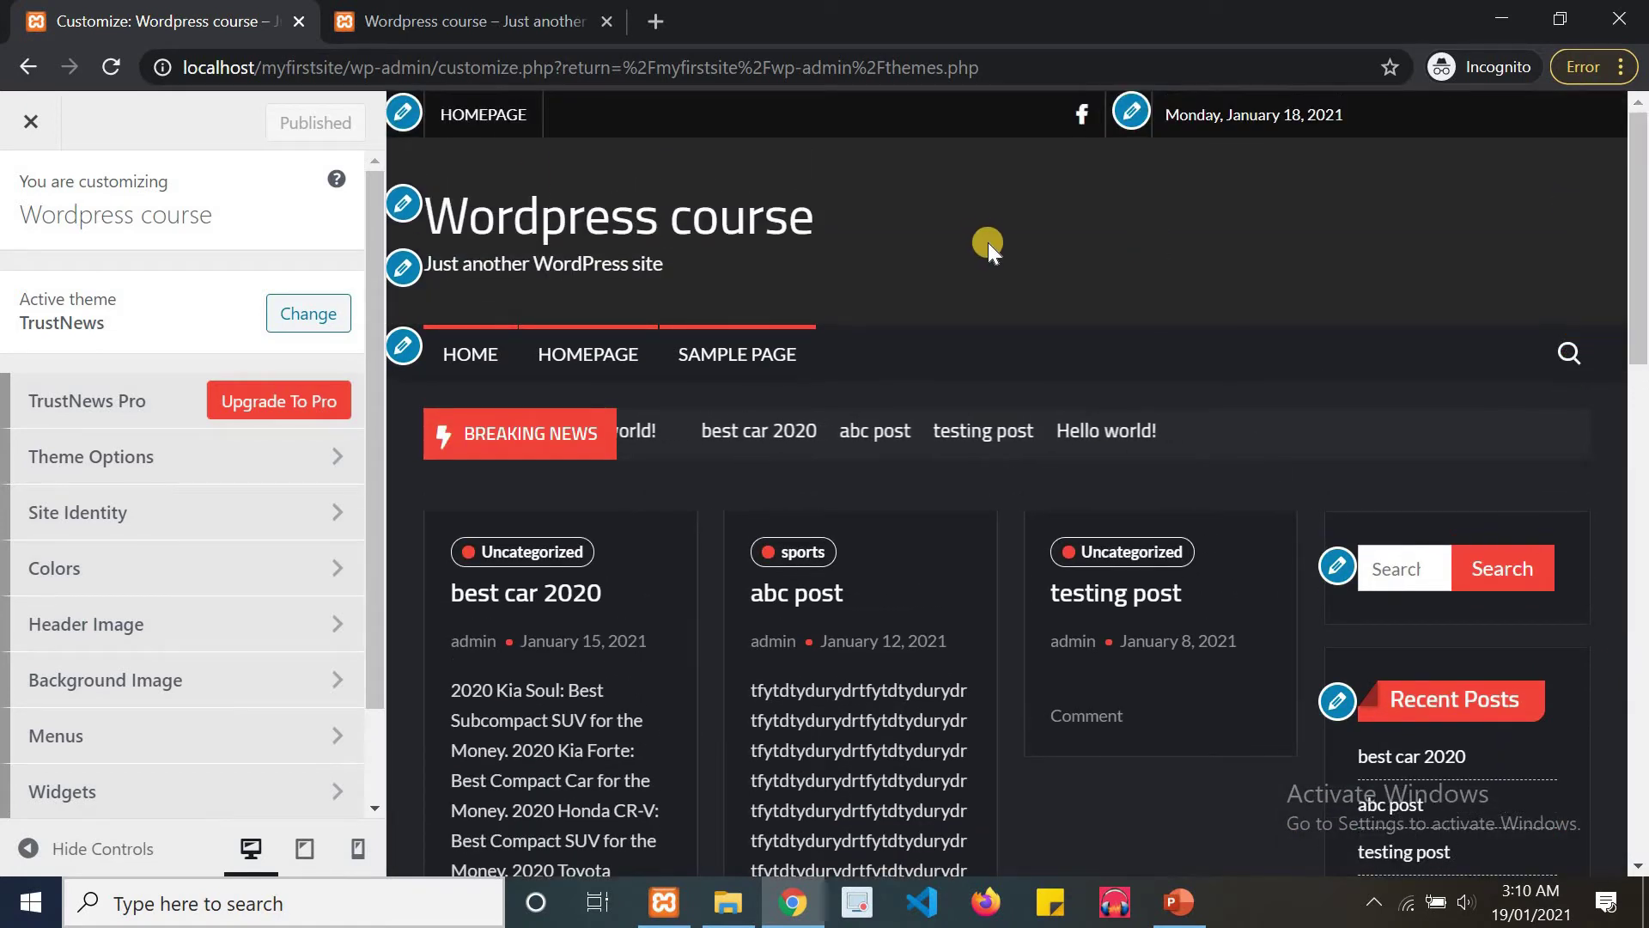
pyautogui.click(411, 123)
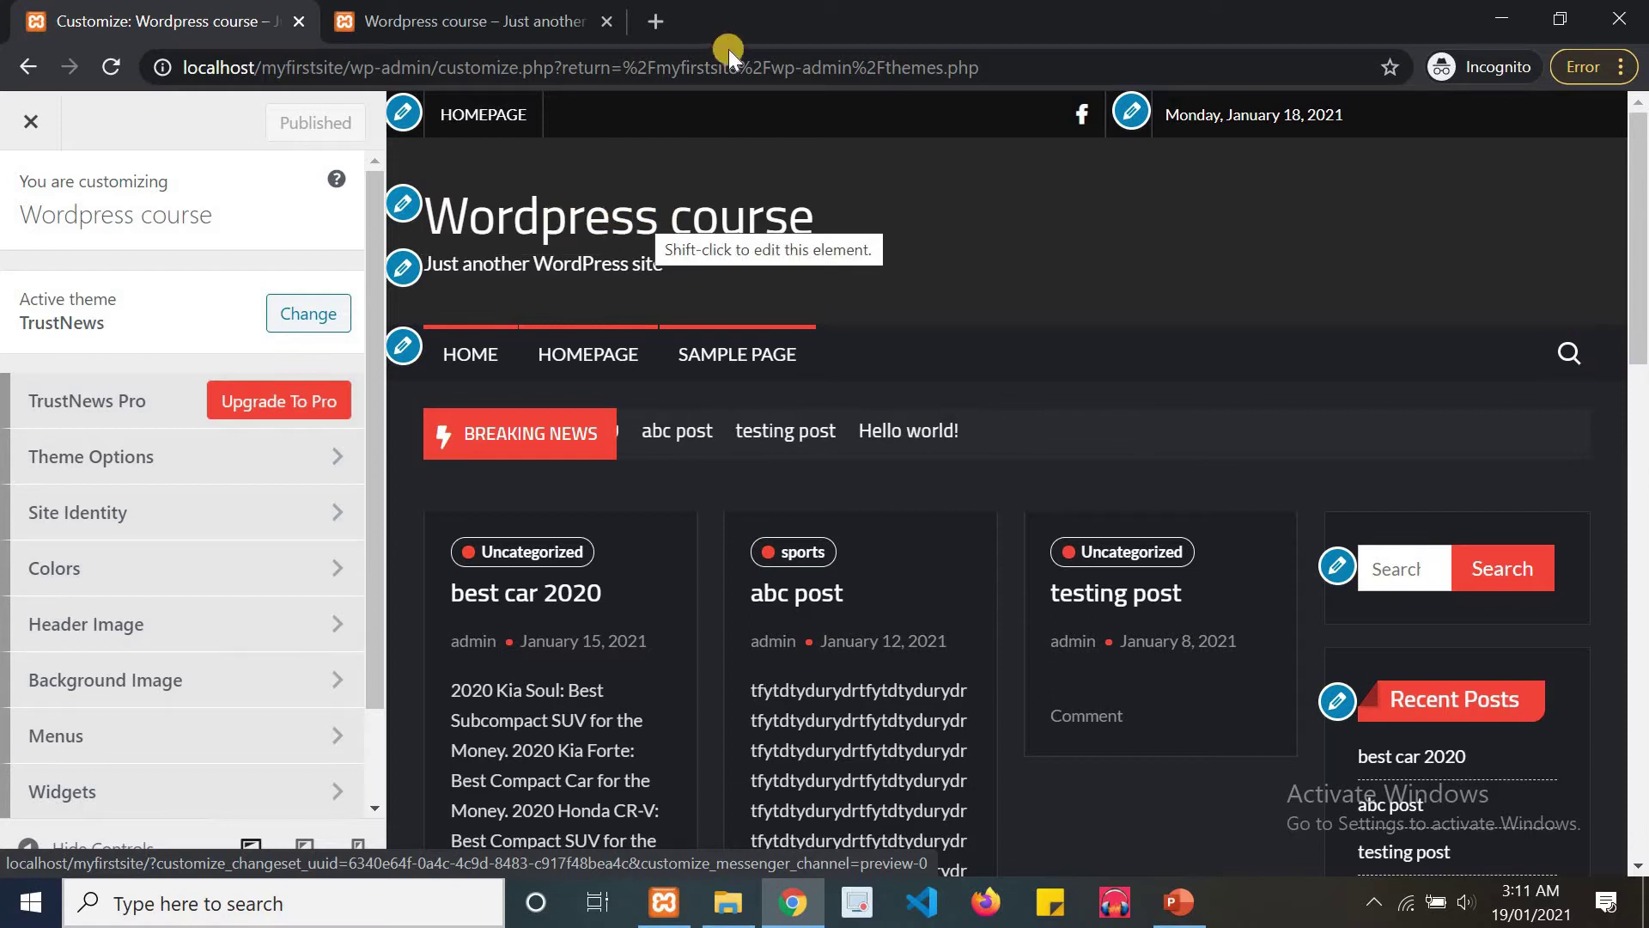
pyautogui.click(406, 207)
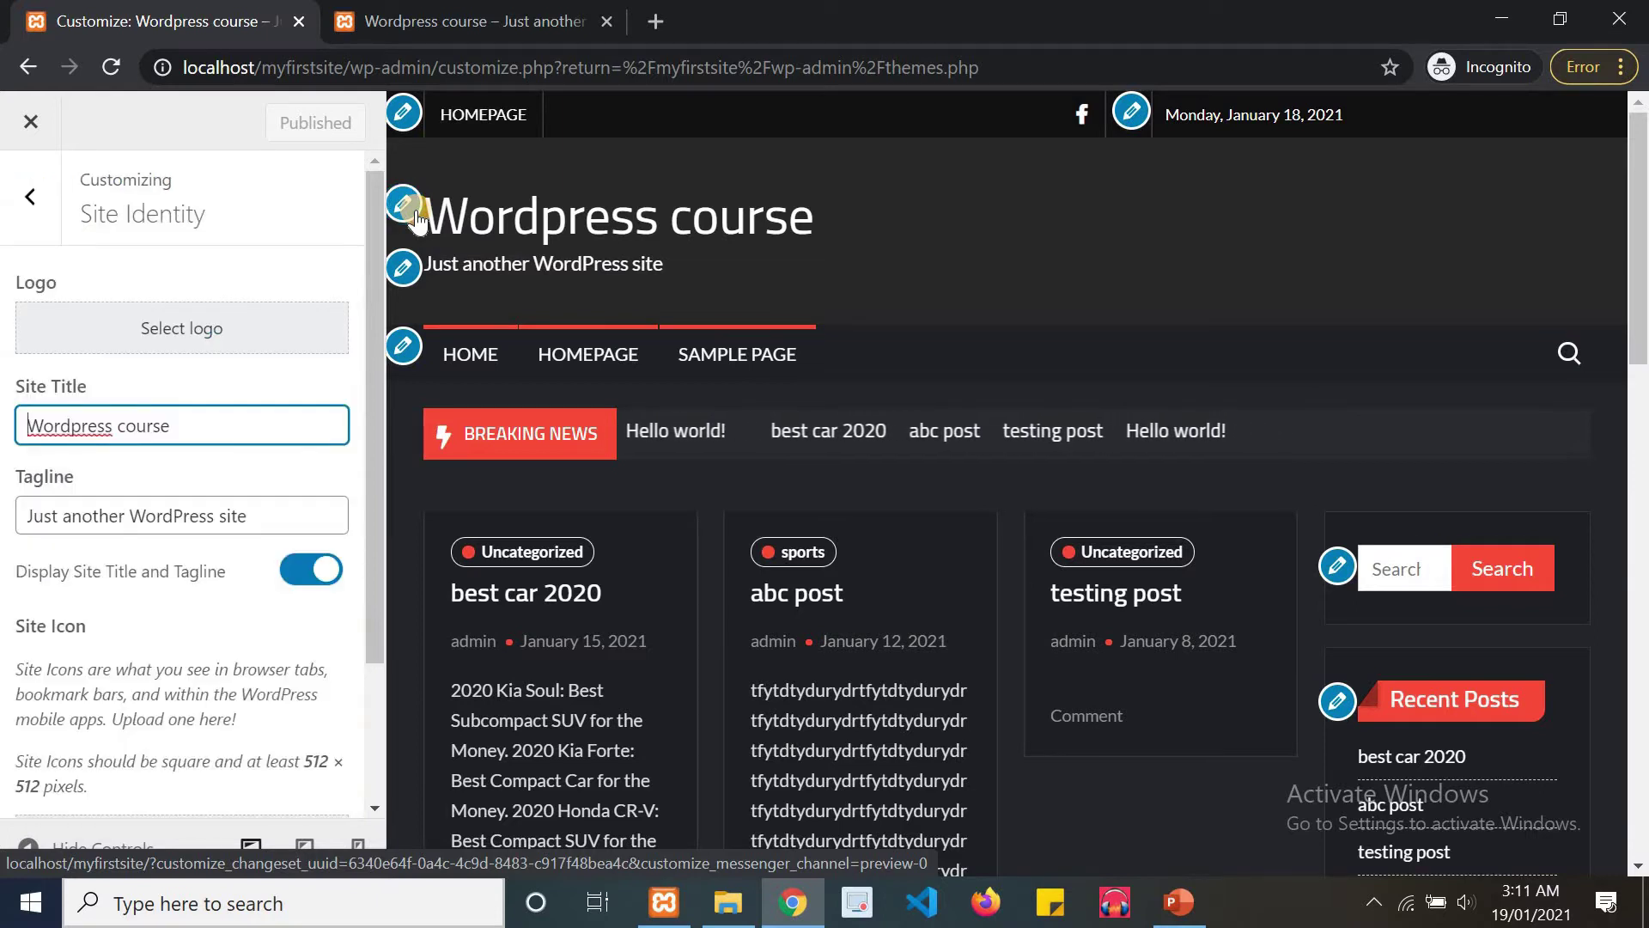
pyautogui.doubleClick(219, 425)
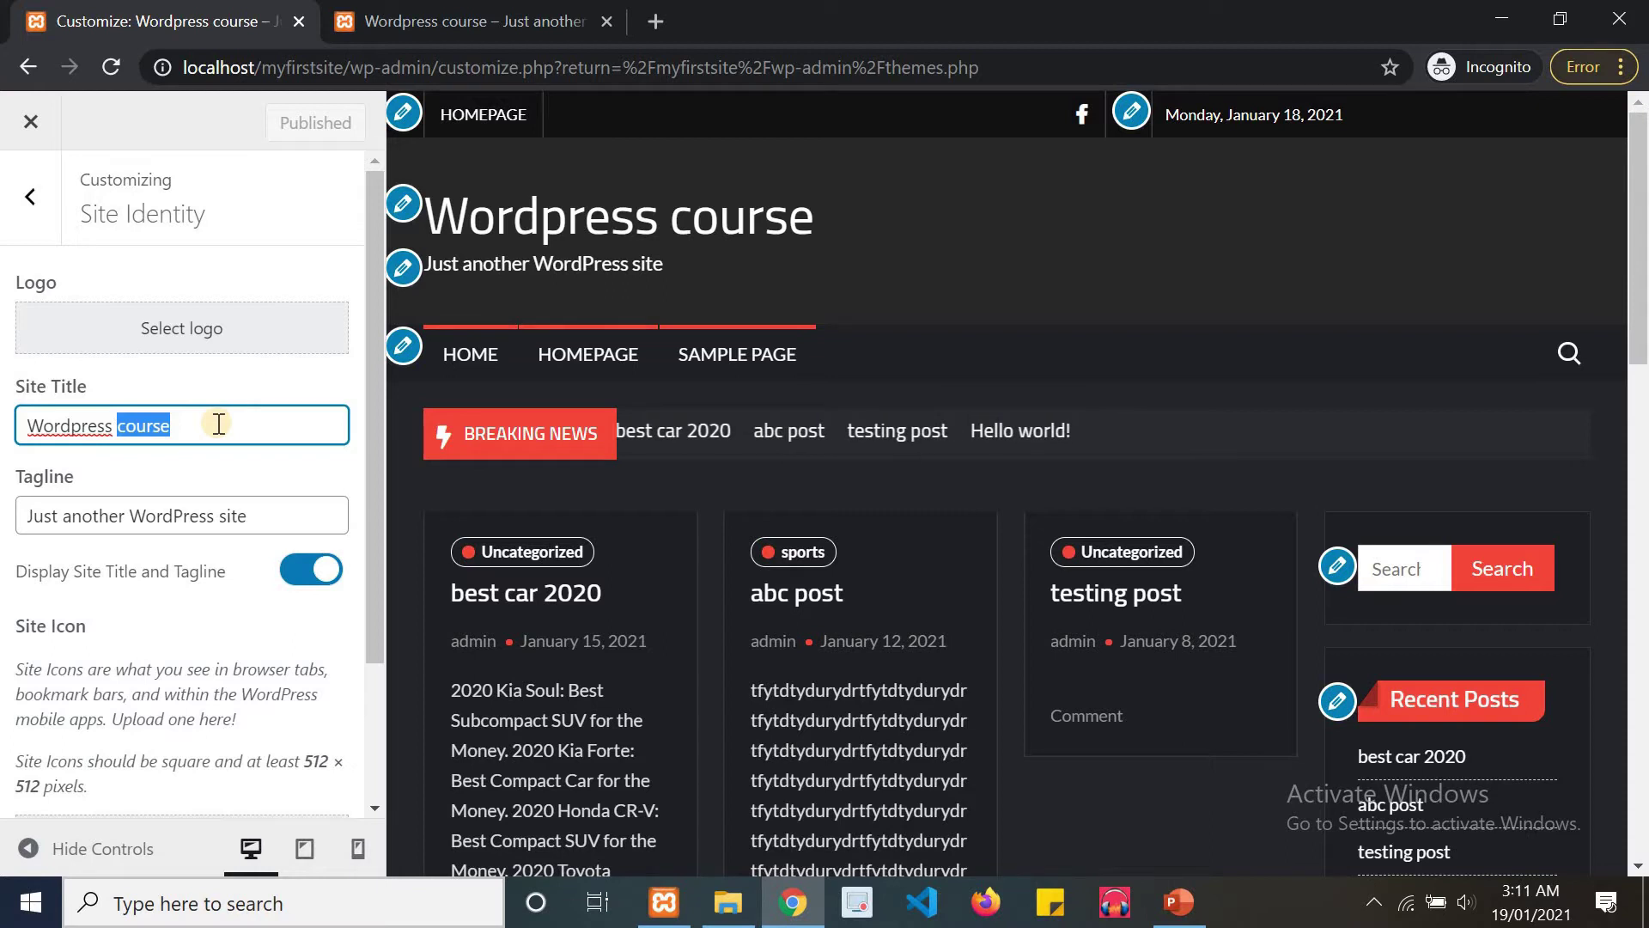
pyautogui.press('BackSpace')
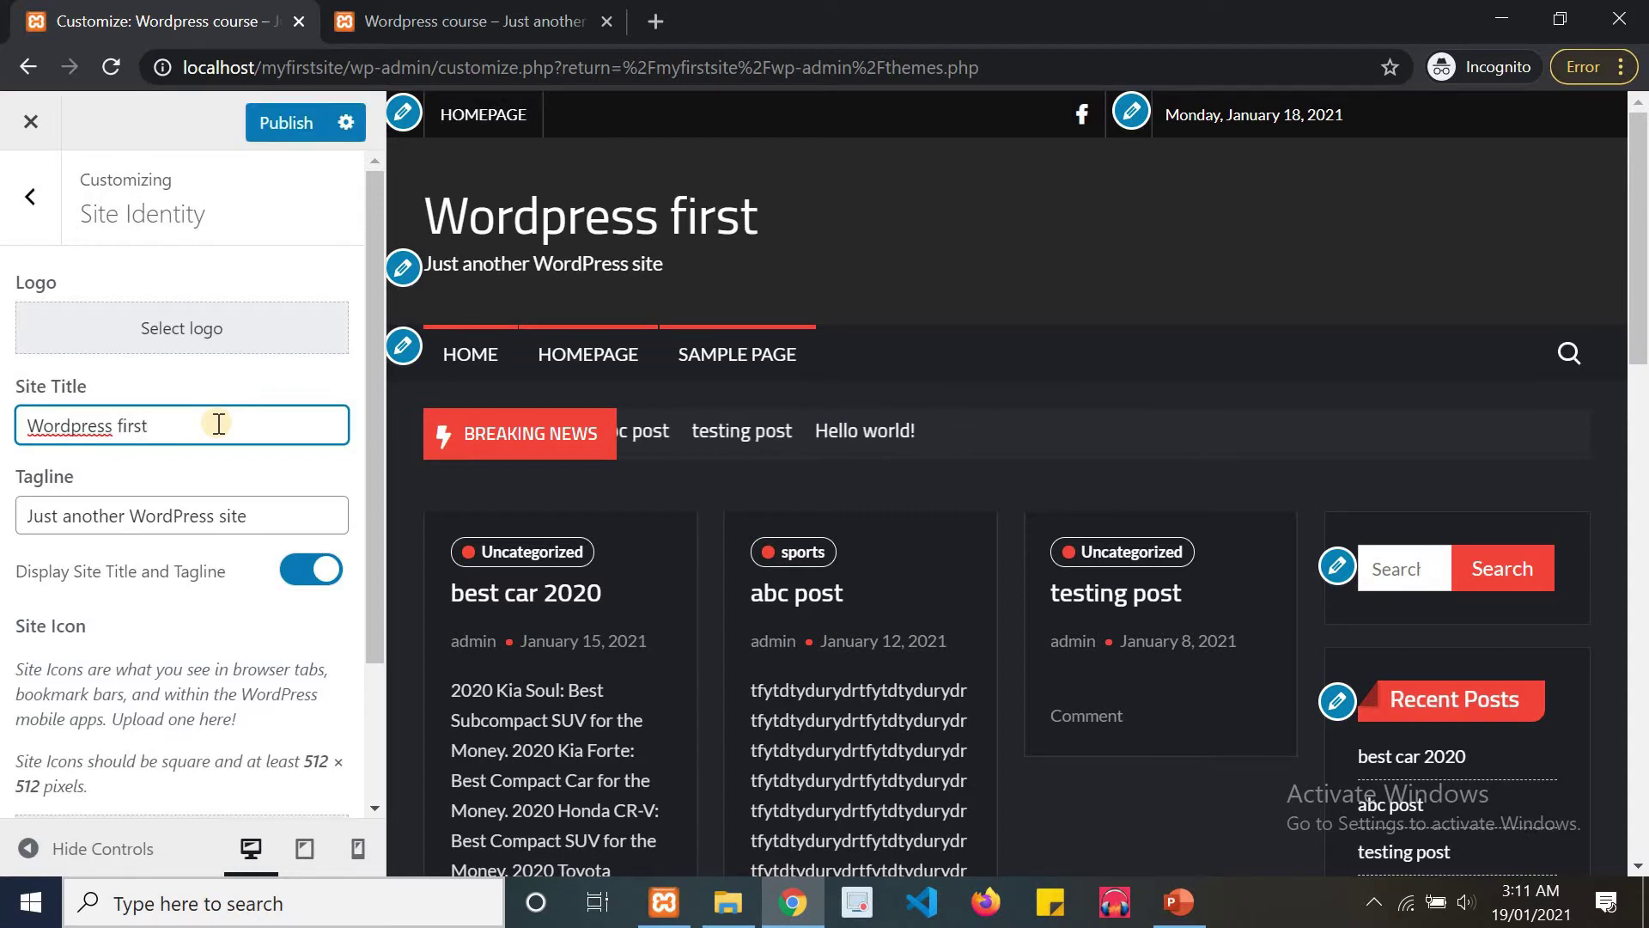
pyautogui.write('first site')
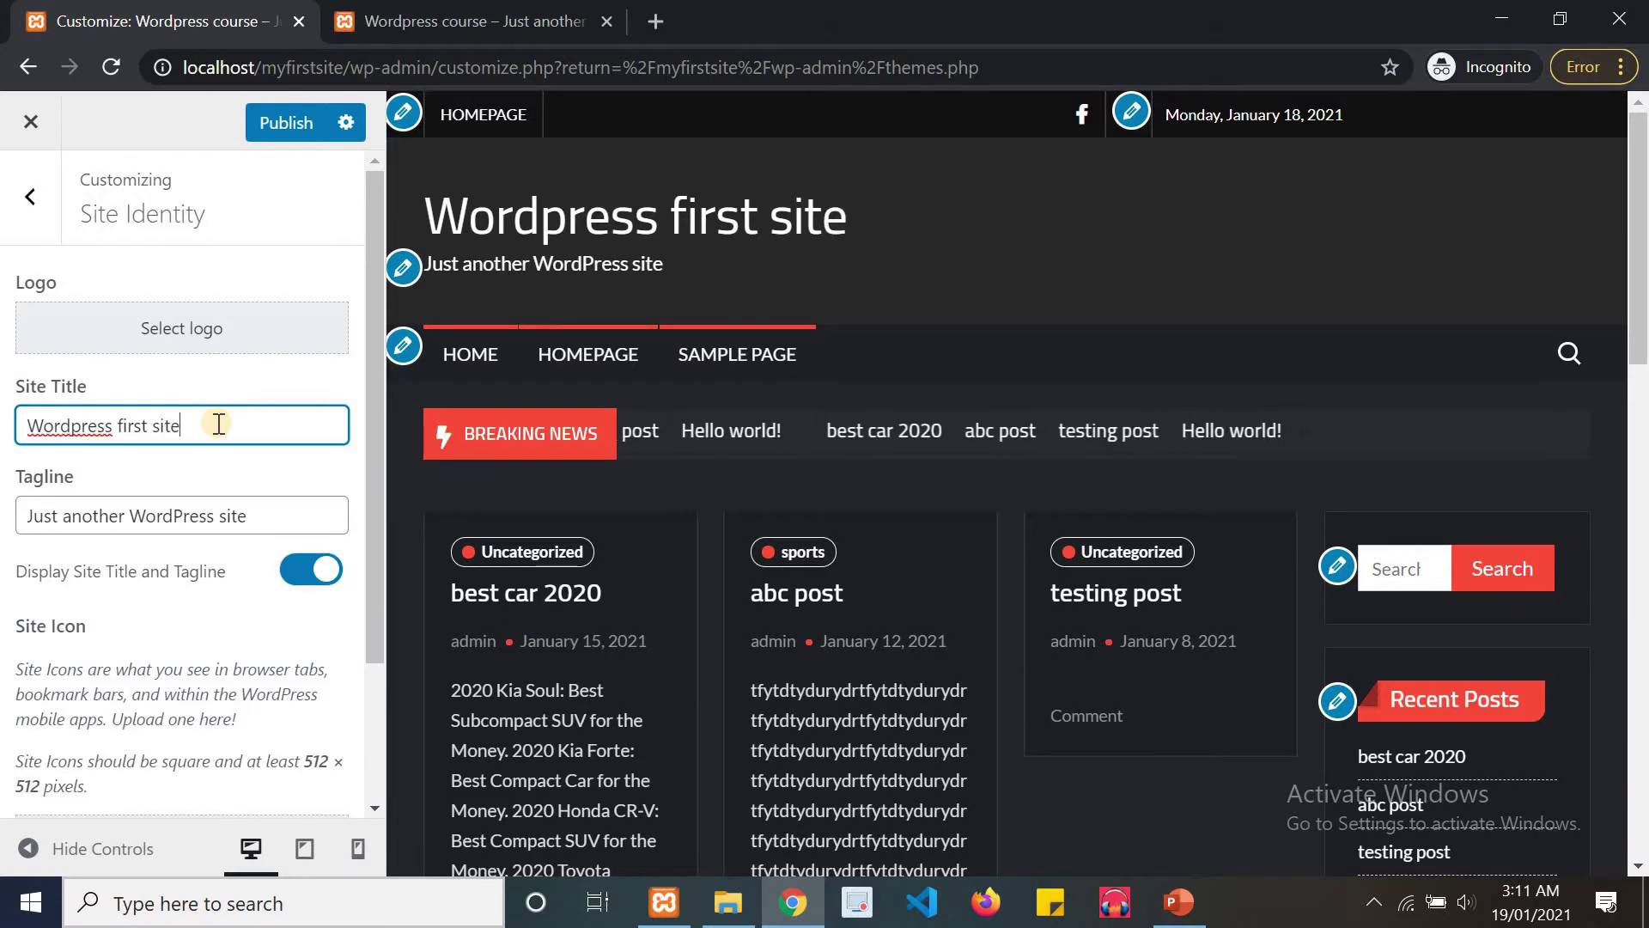
# Remove the word "WordPress" from the tagline so it reads "Just another site".
pyautogui.click(182, 488)
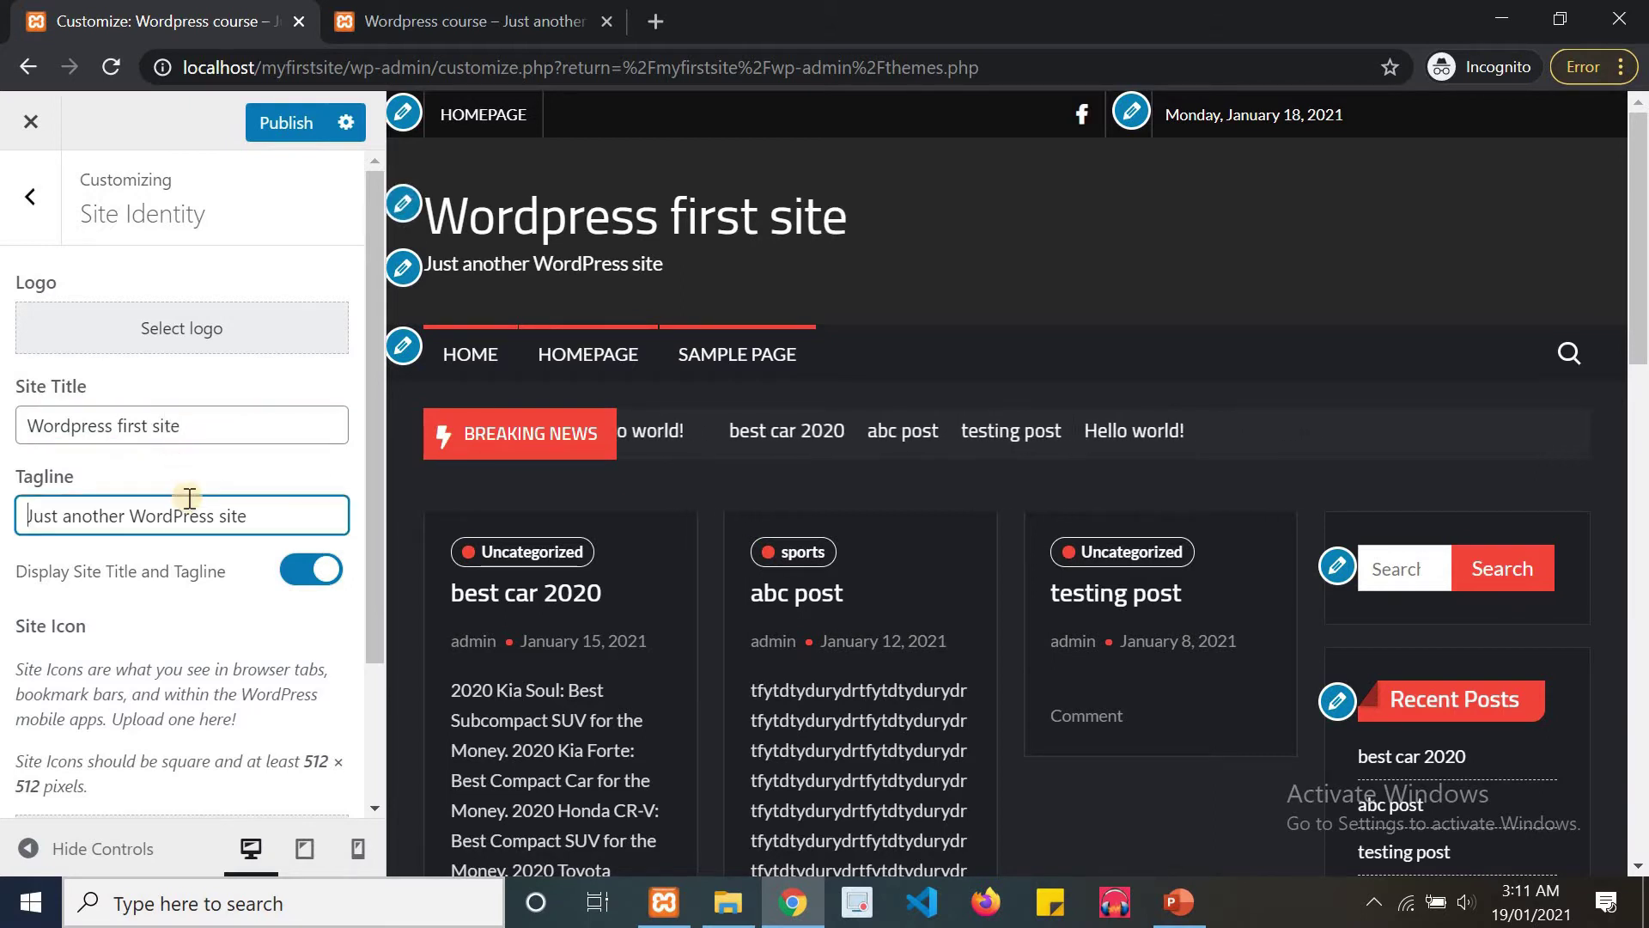
pyautogui.tripleClick(189, 498)
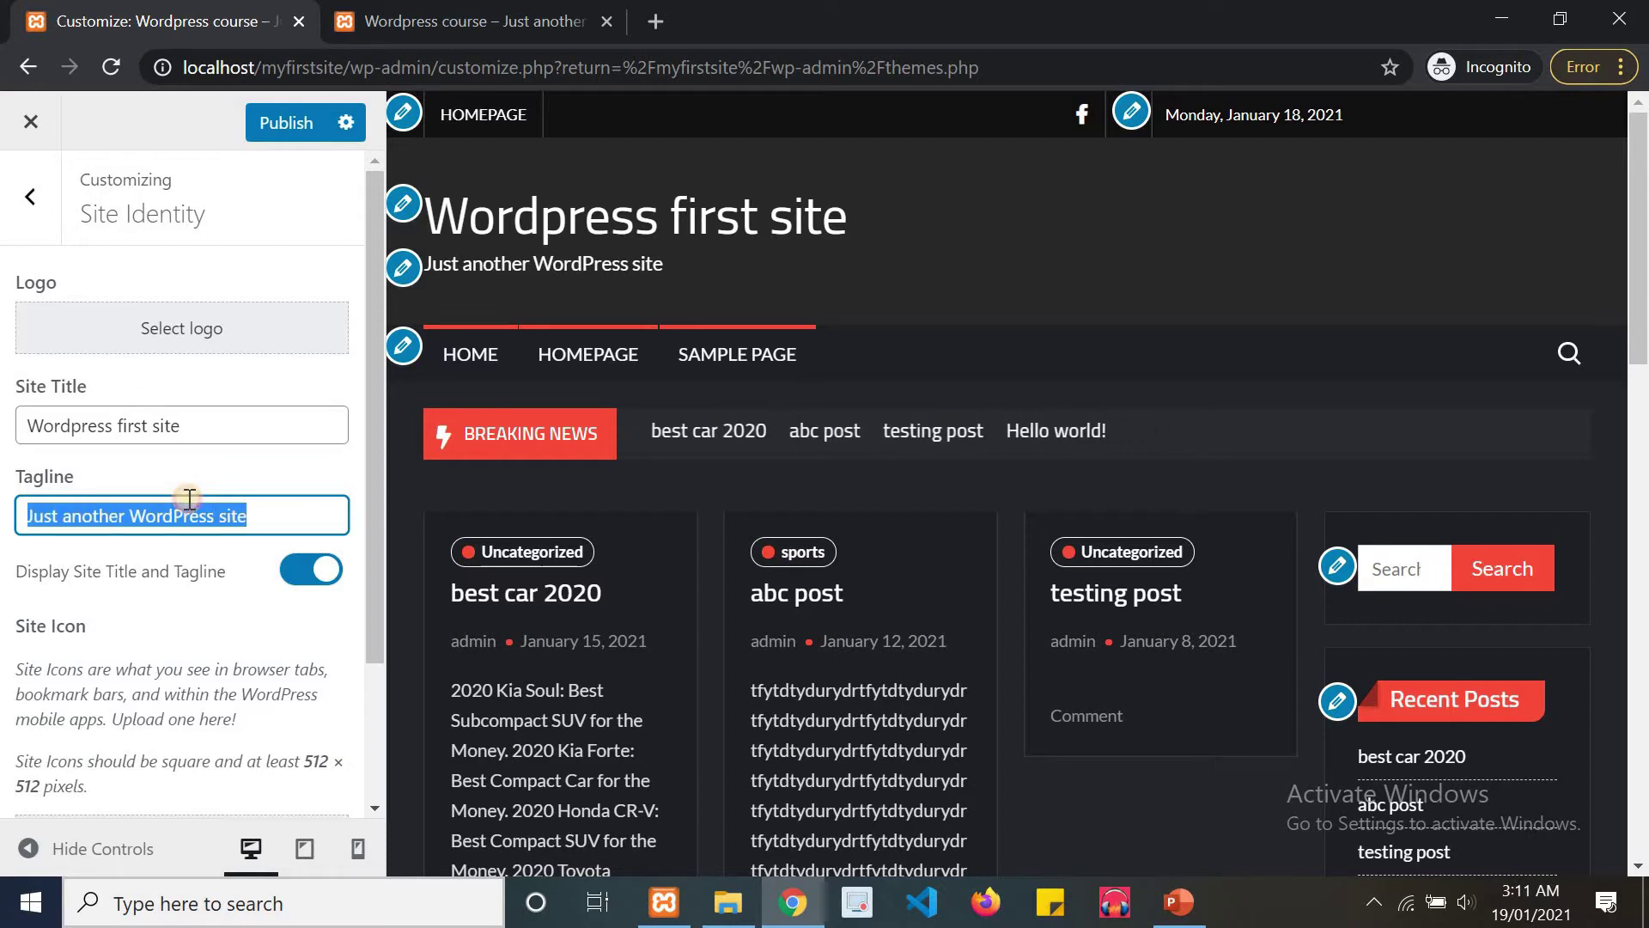
pyautogui.click(191, 501)
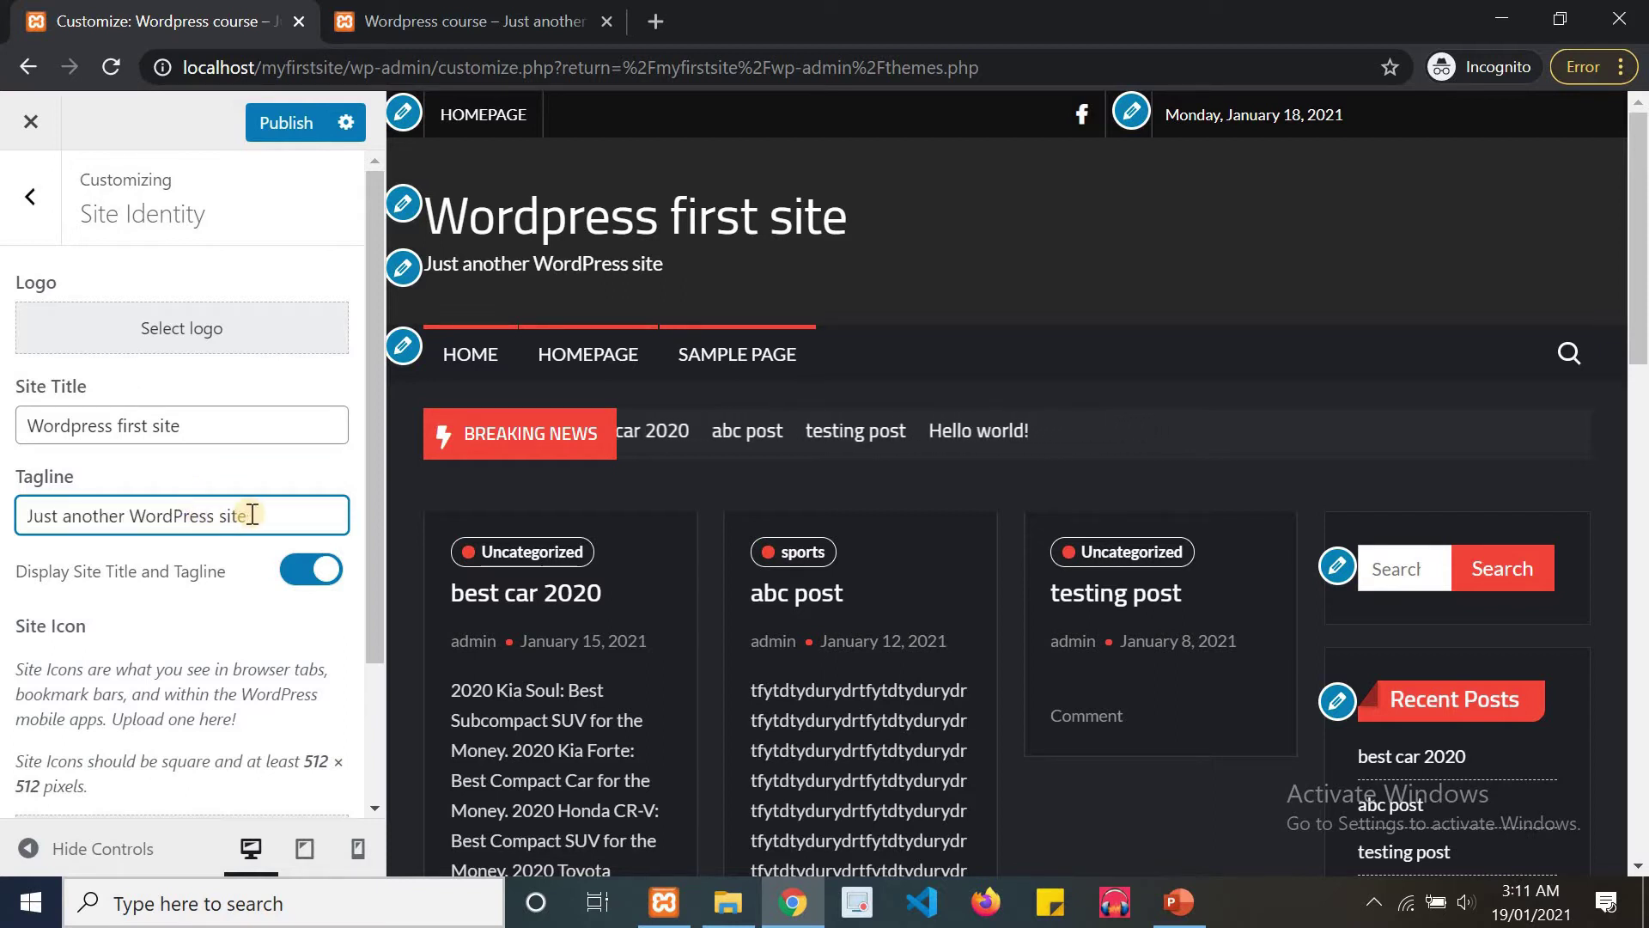
pyautogui.doubleClick(154, 516)
pyautogui.press('BackSpace')
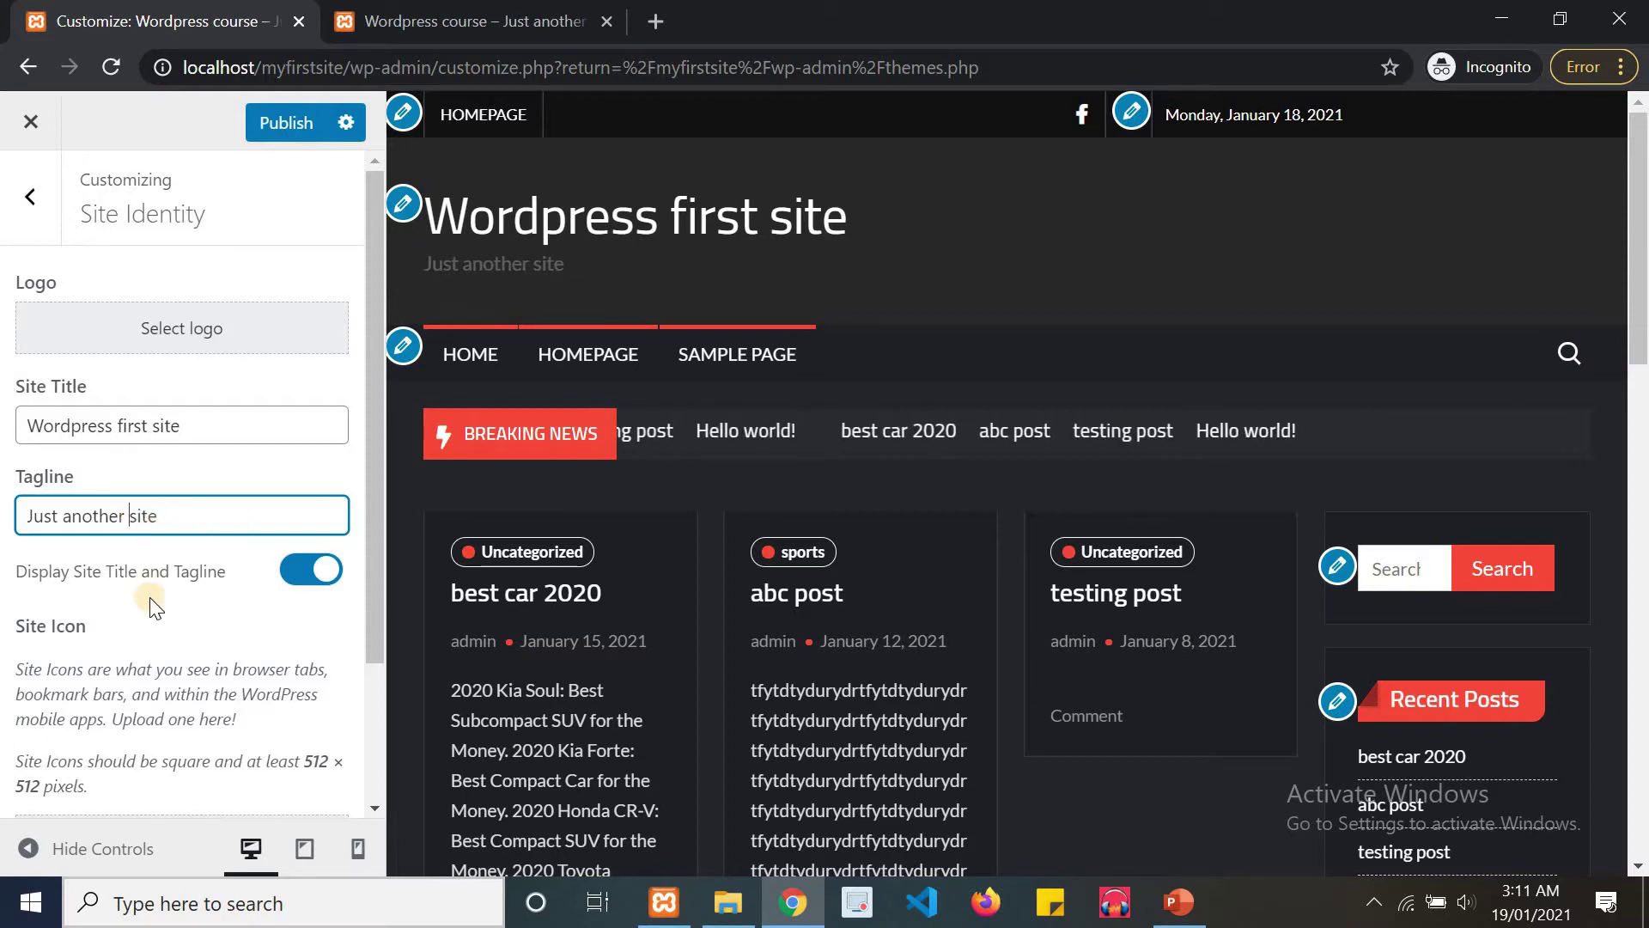
pyautogui.click(151, 598)
# Turn the display of the site title and tagline off and back on.
pyautogui.moveTo(373, 515); pyautogui.dragTo(372, 549)
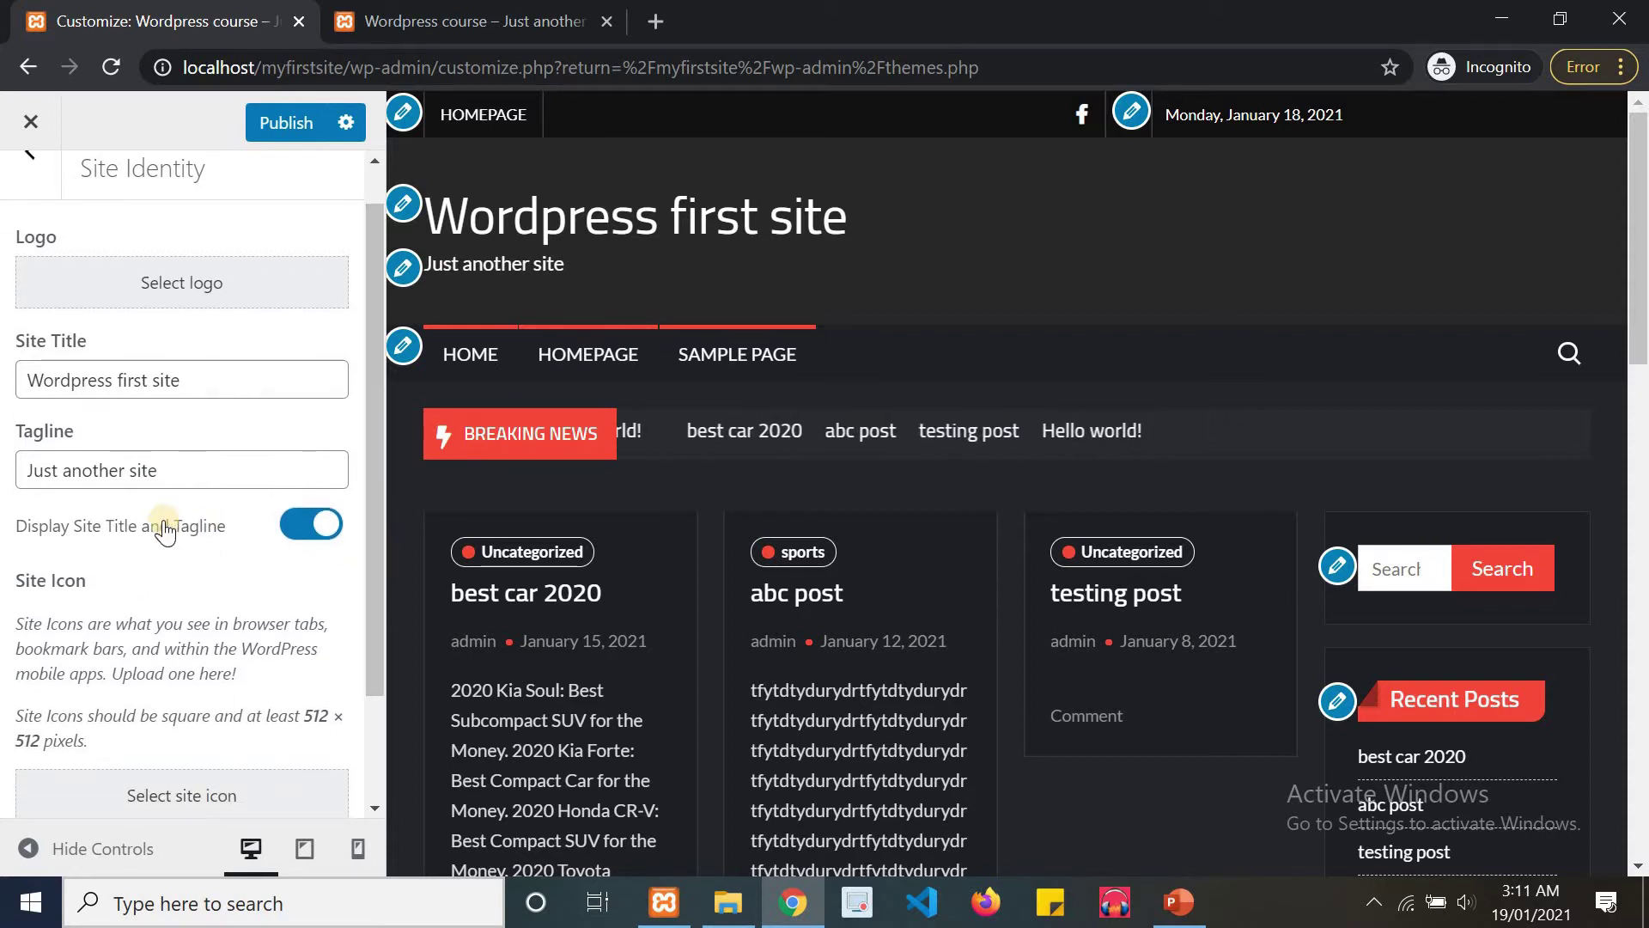
pyautogui.tripleClick(182, 468)
pyautogui.tripleClick(185, 369)
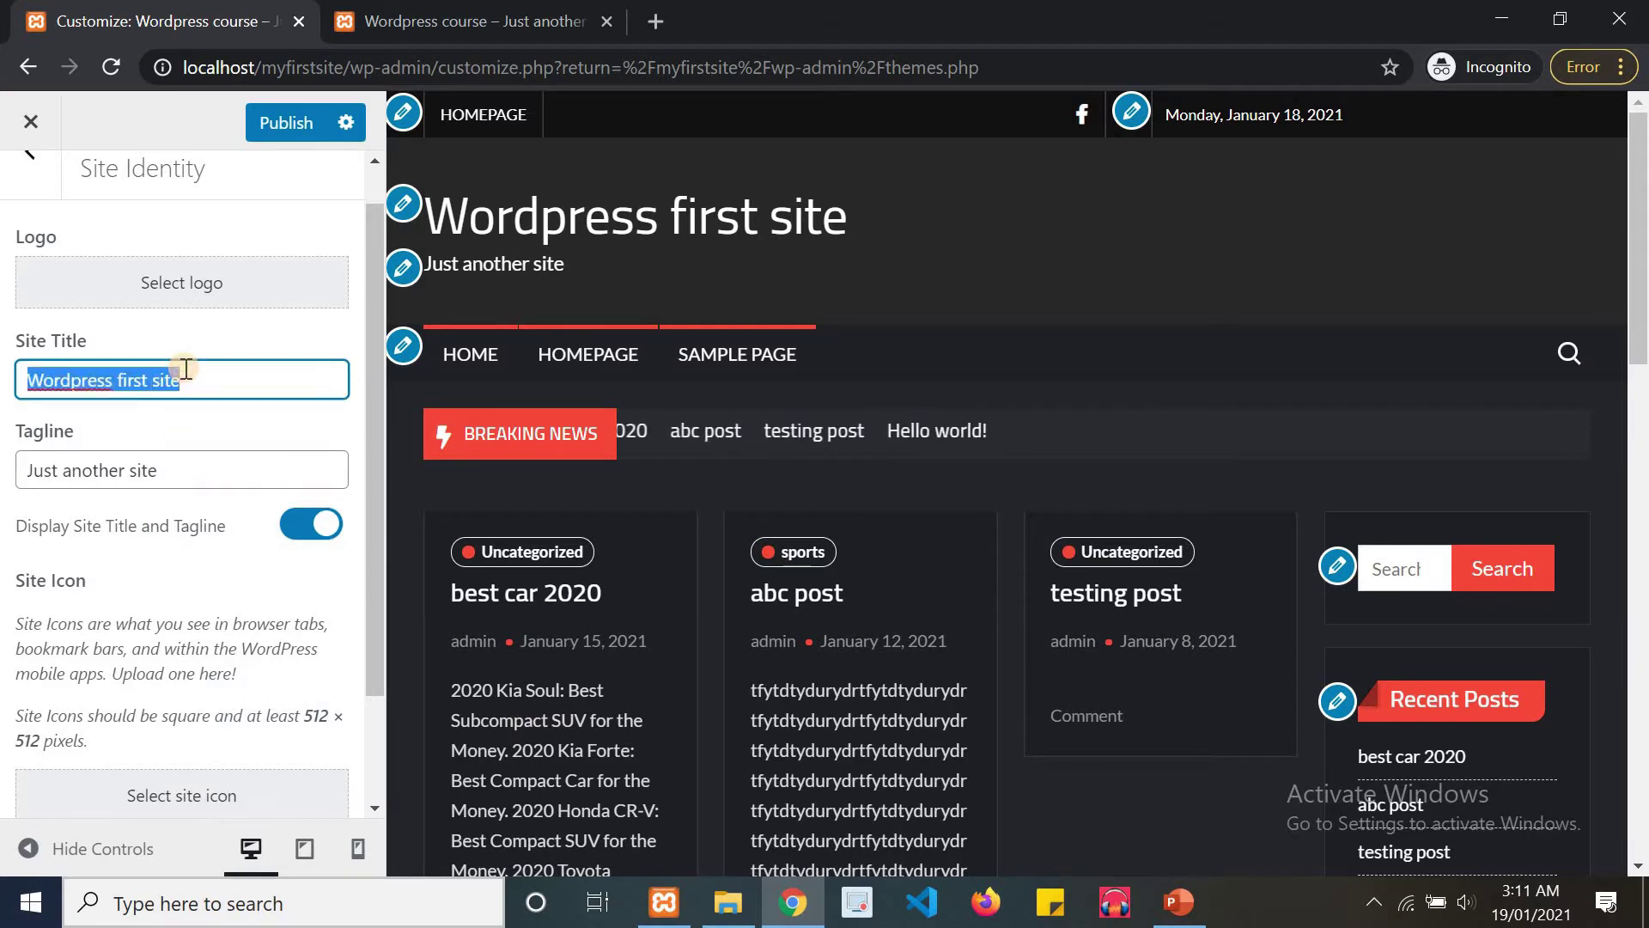
pyautogui.tripleClick(221, 475)
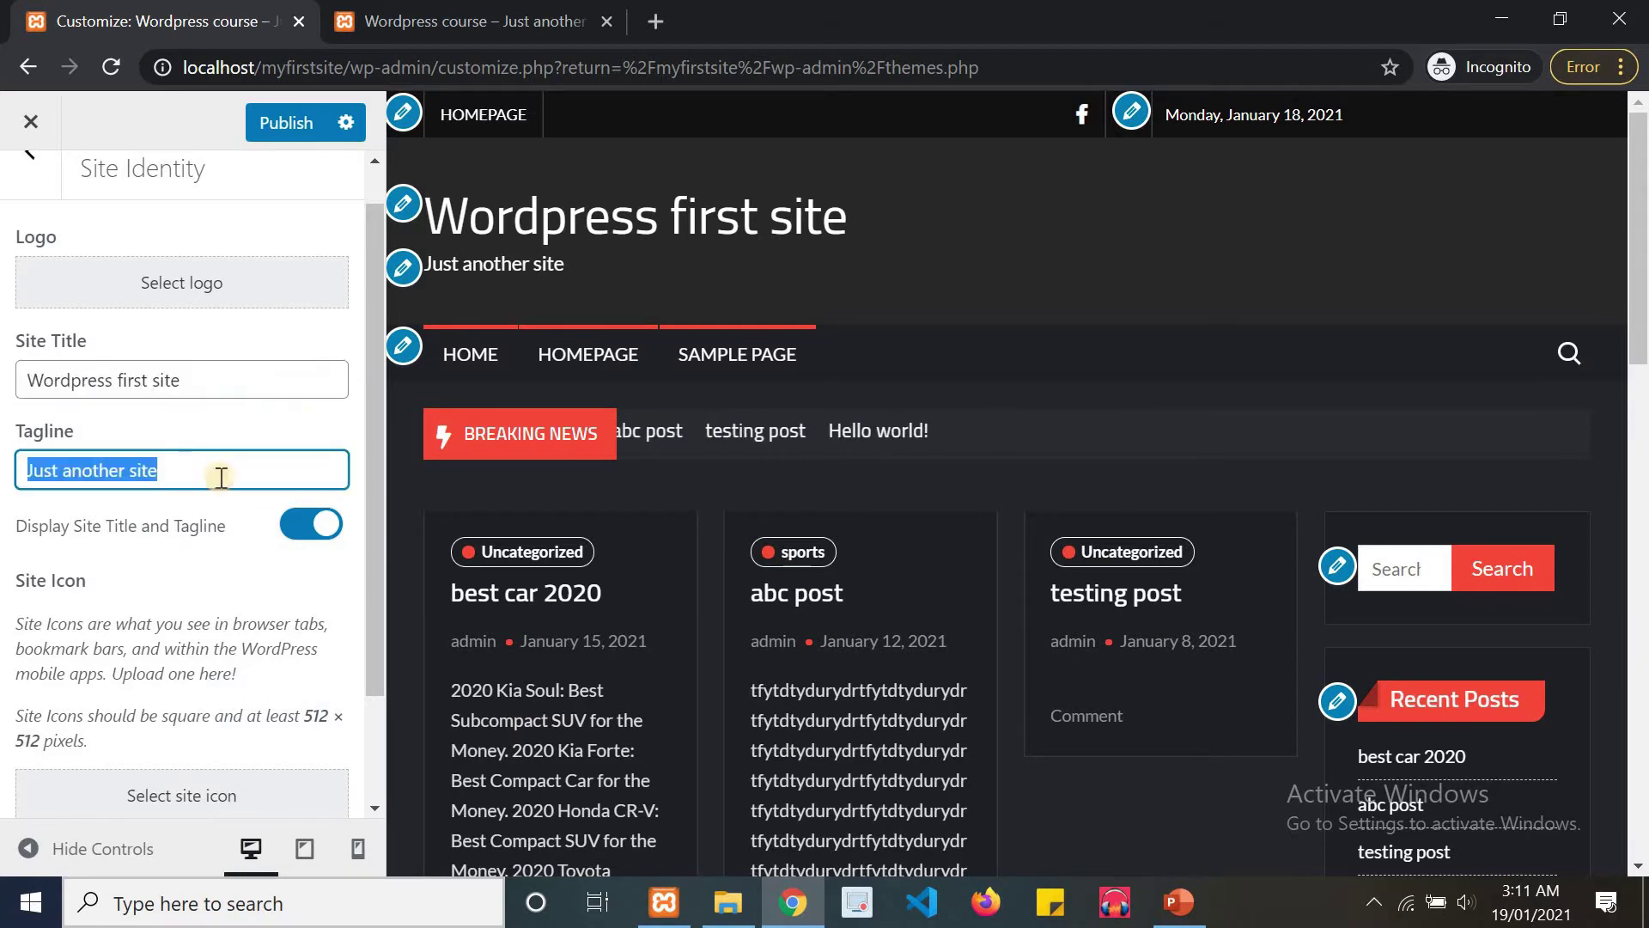
pyautogui.click(294, 538)
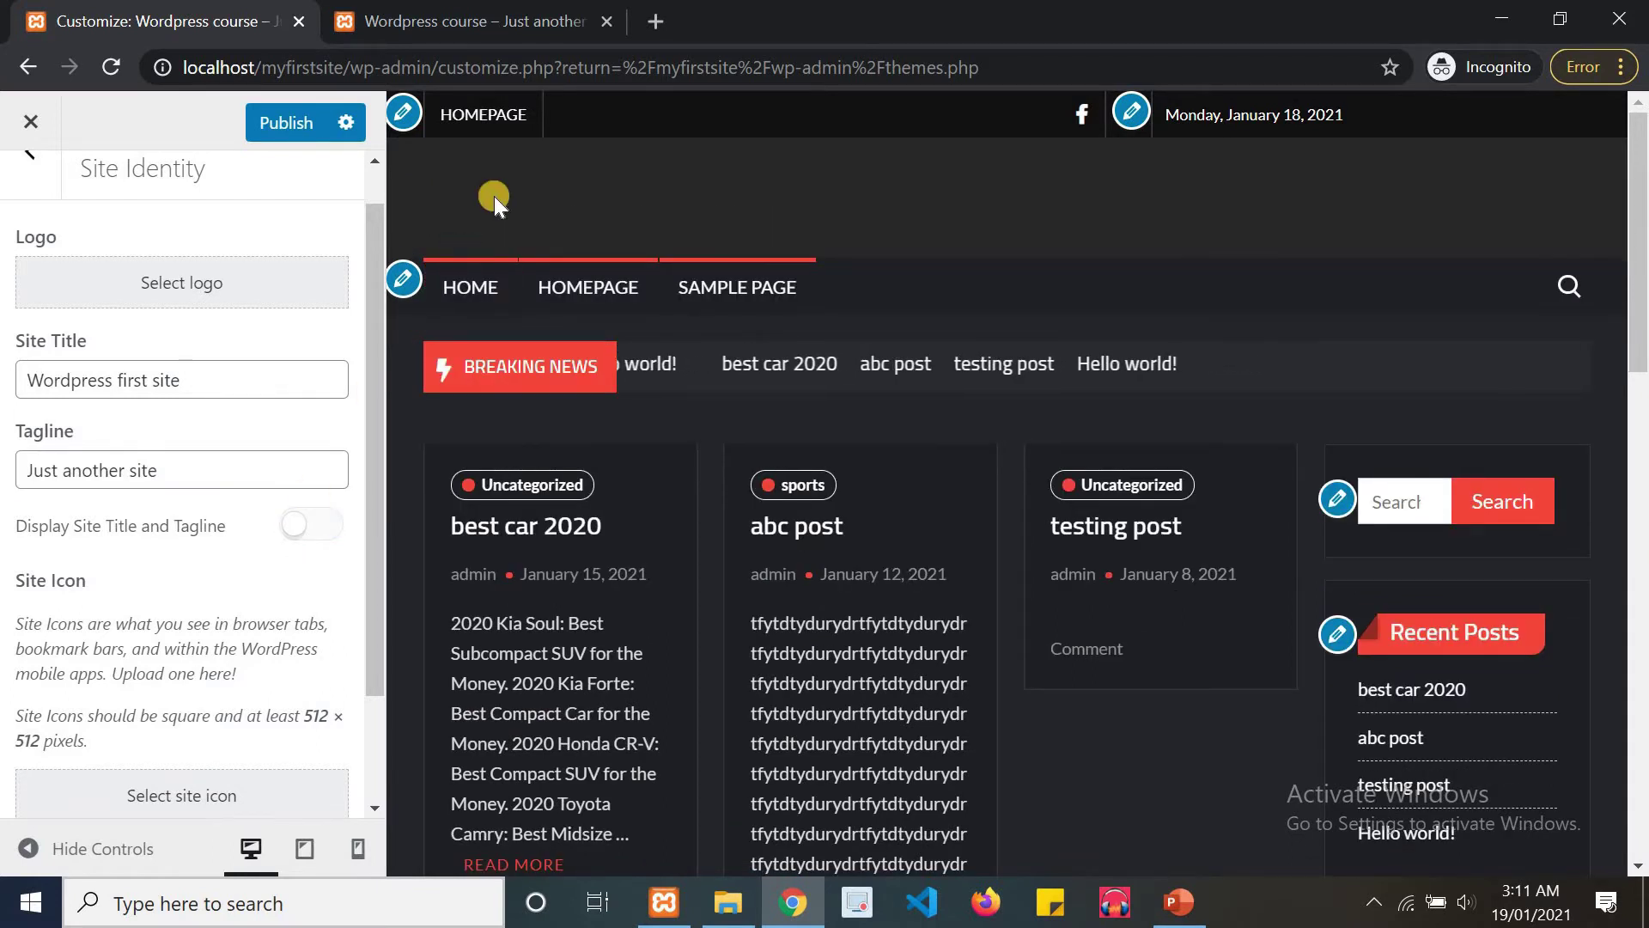
pyautogui.click(311, 526)
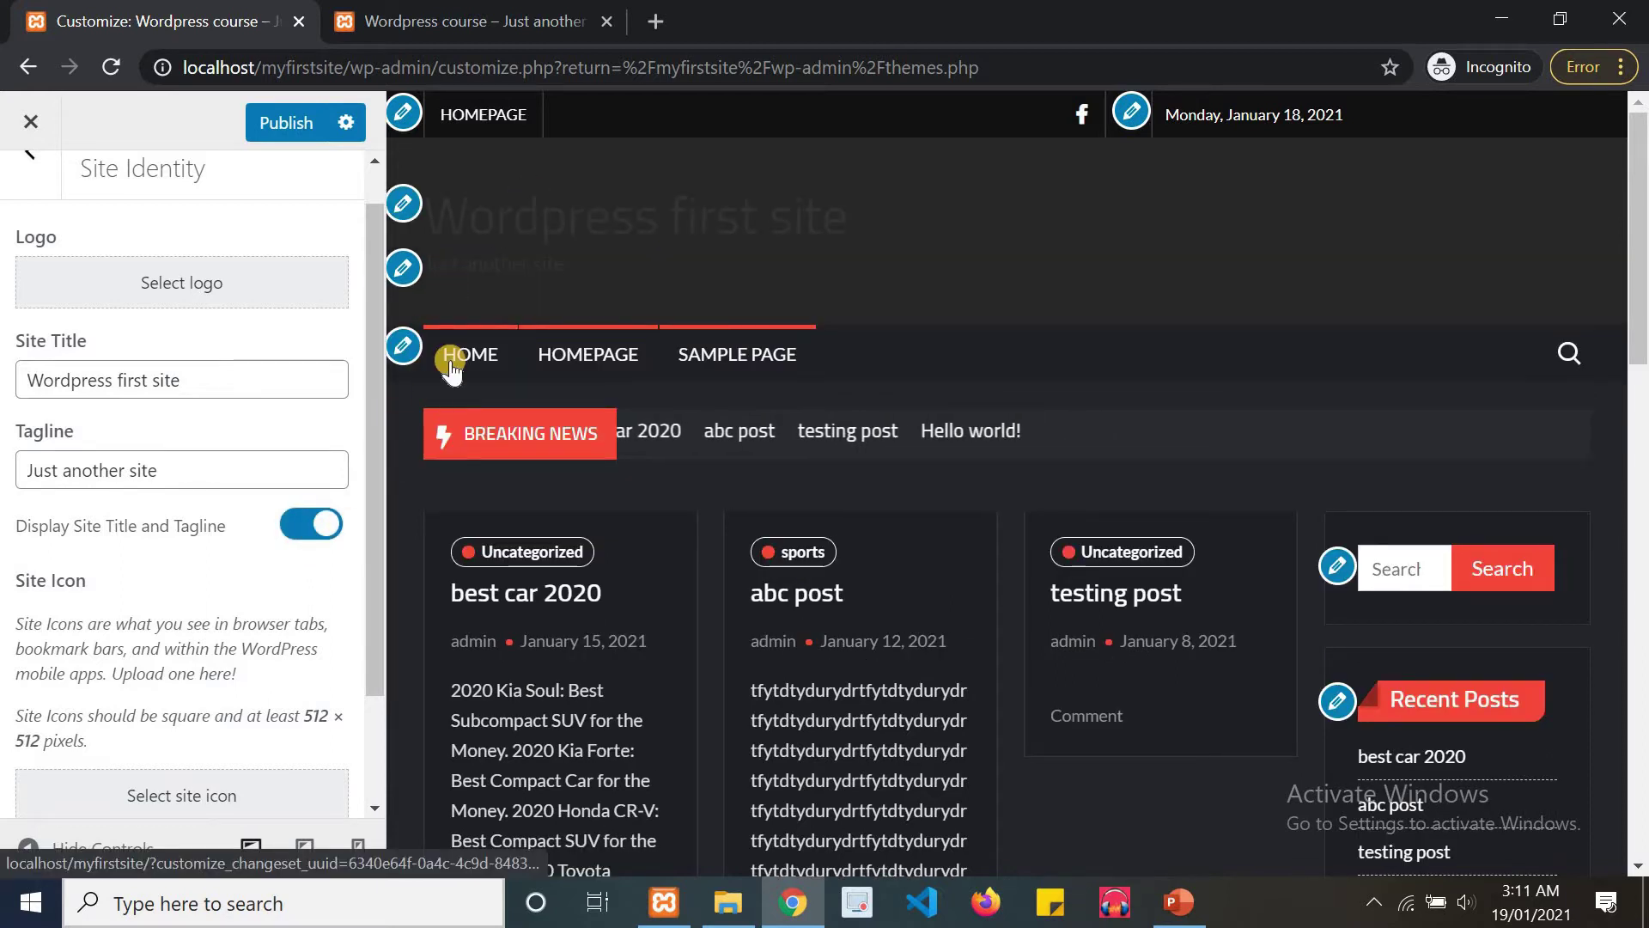
# Set best-cover-drive-in-cricket-history.jpg from the media library as the site icon with the suggested crop, and switch to the live site.
pyautogui.scroll(-1, 356, 577)
pyautogui.scroll(-2, 352, 581)
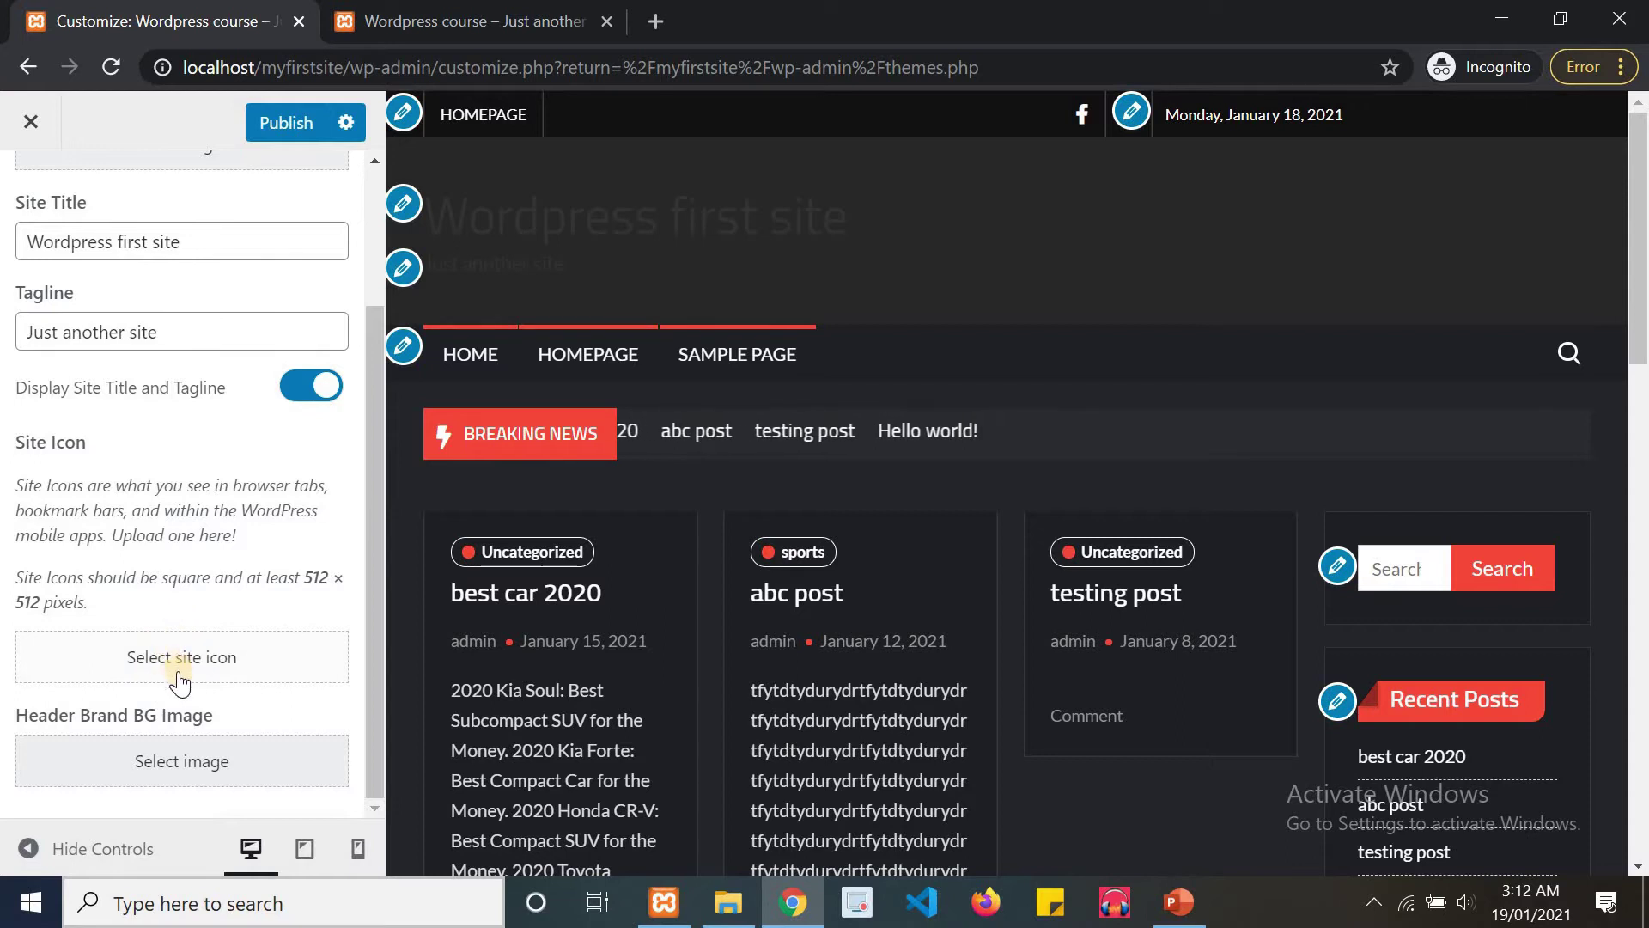
pyautogui.click(194, 643)
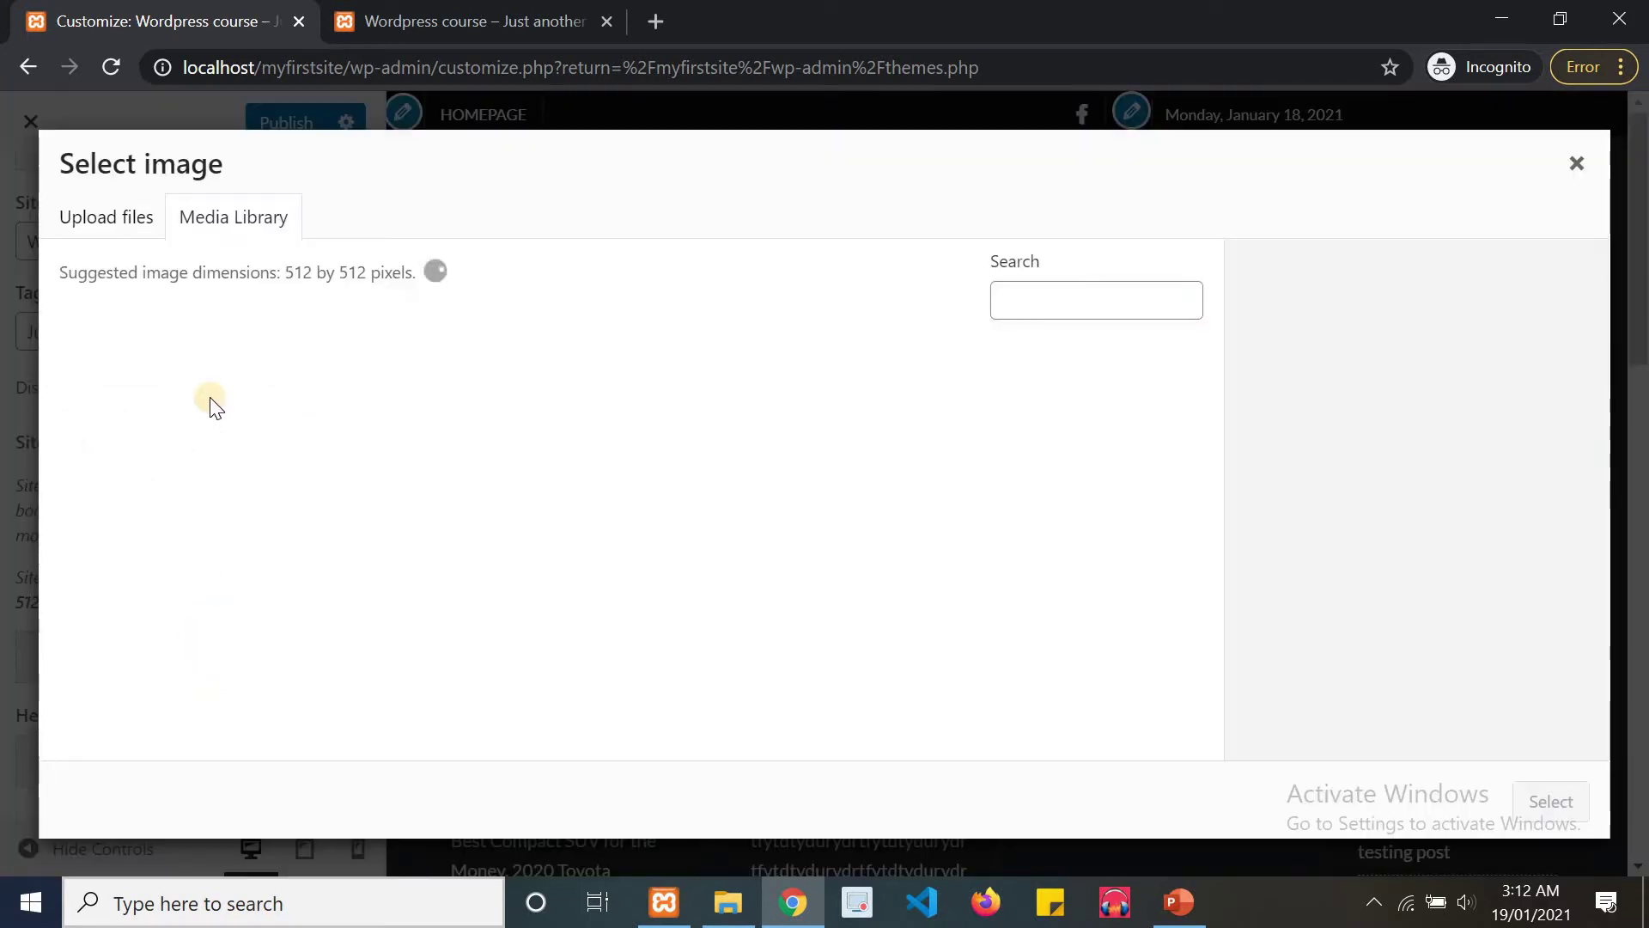
pyautogui.click(172, 388)
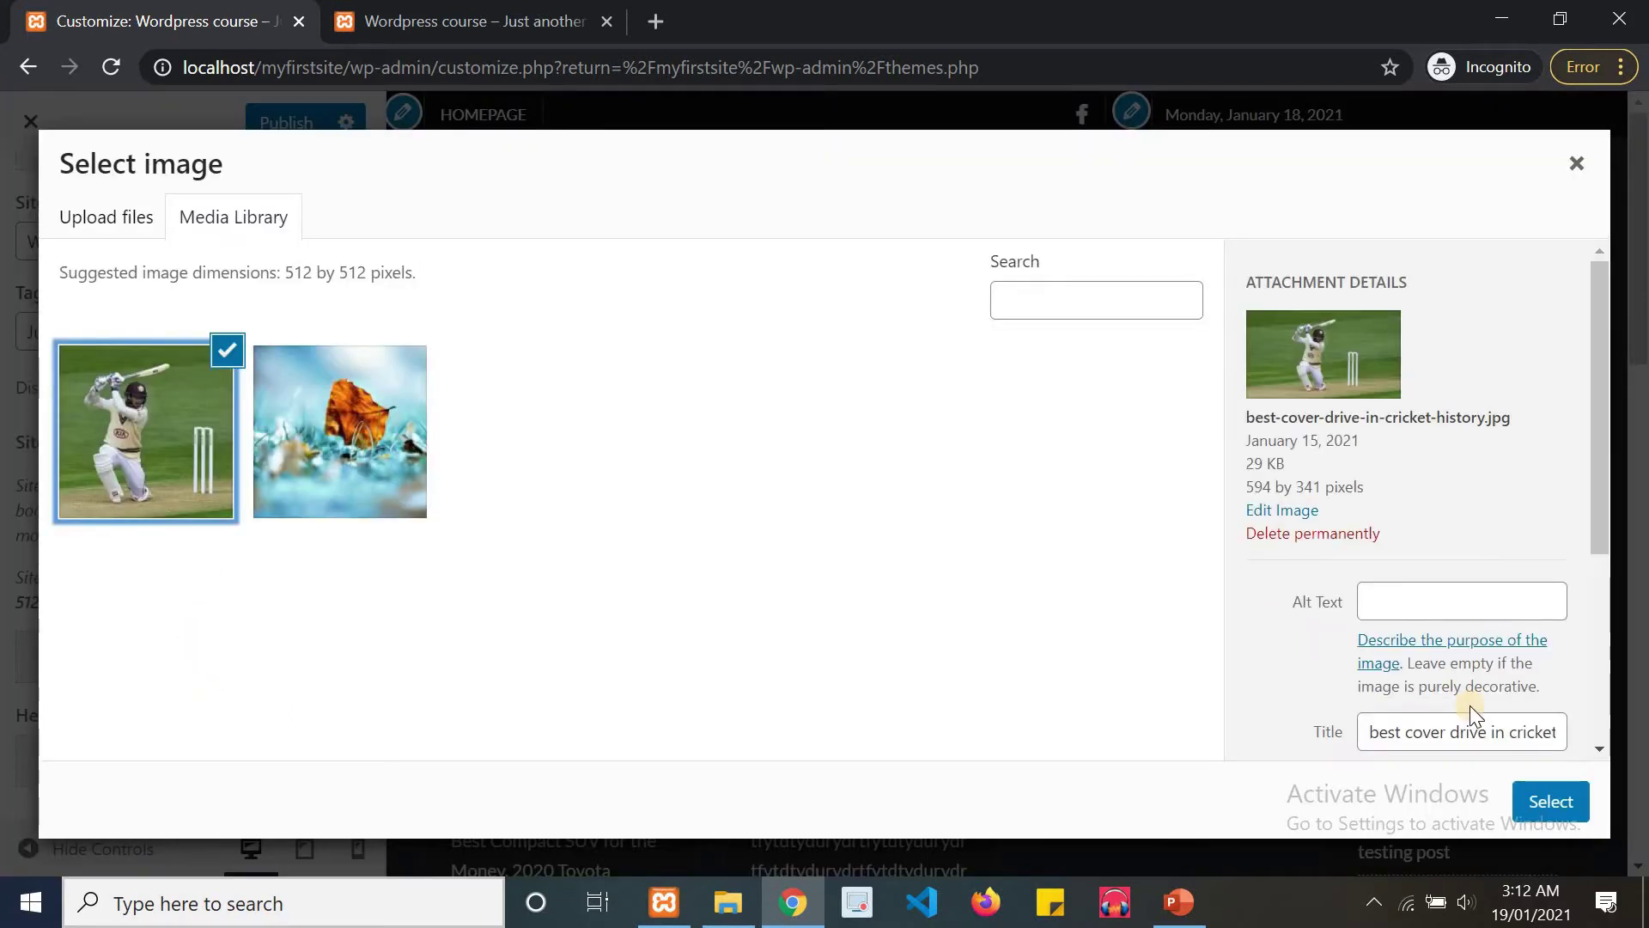
pyautogui.click(1531, 797)
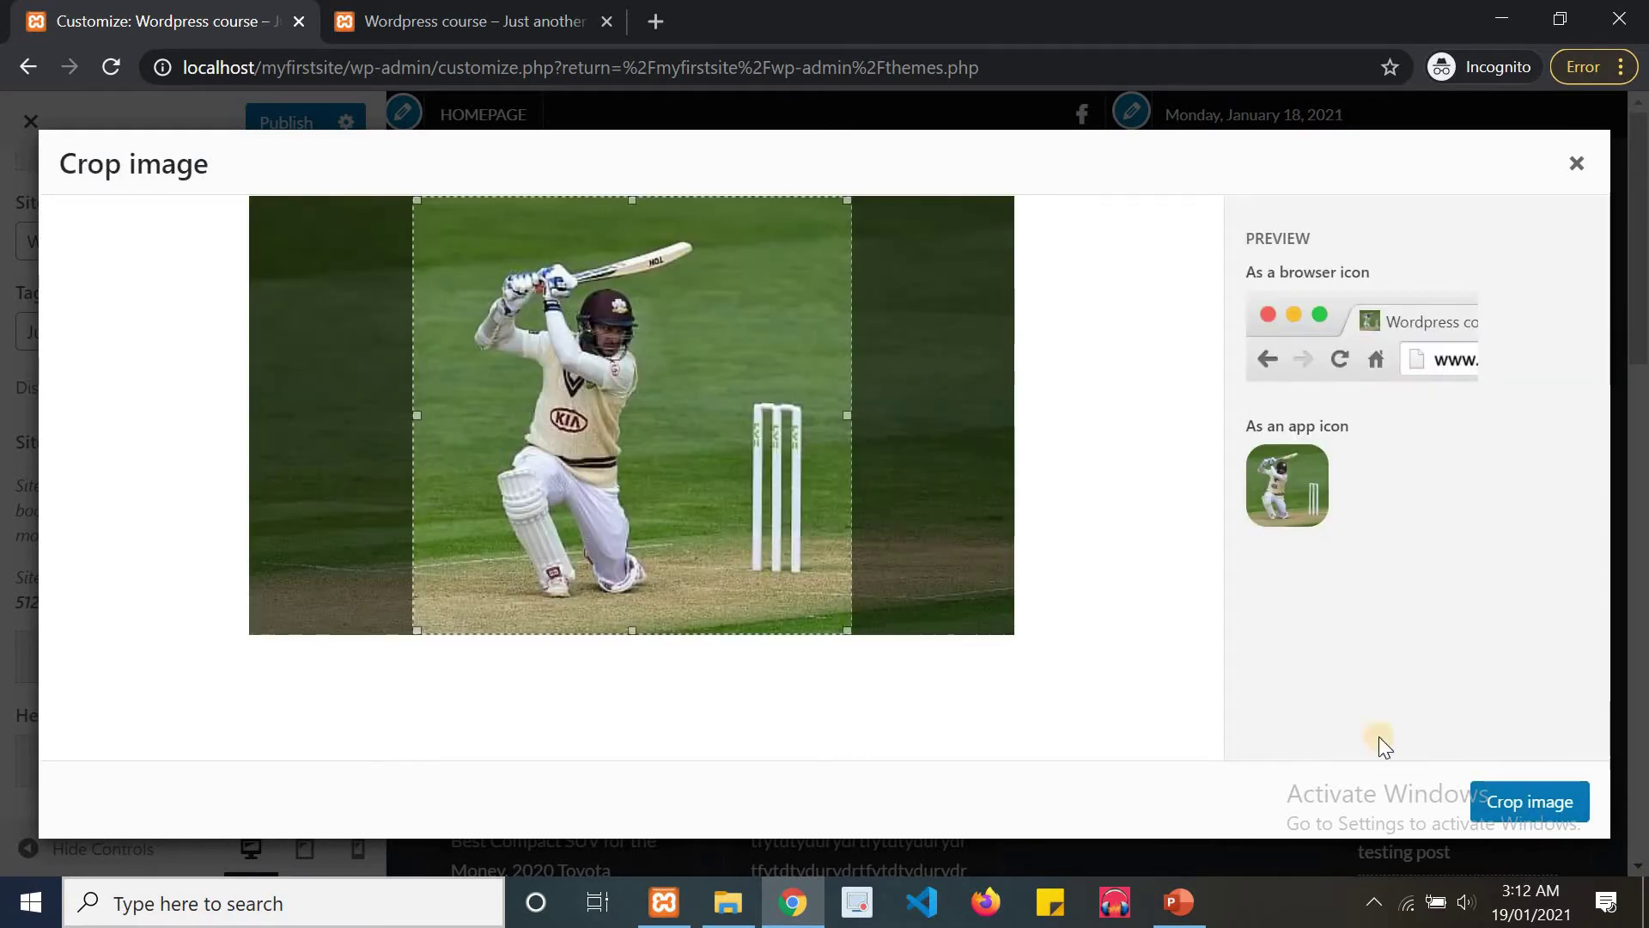
pyautogui.click(1517, 804)
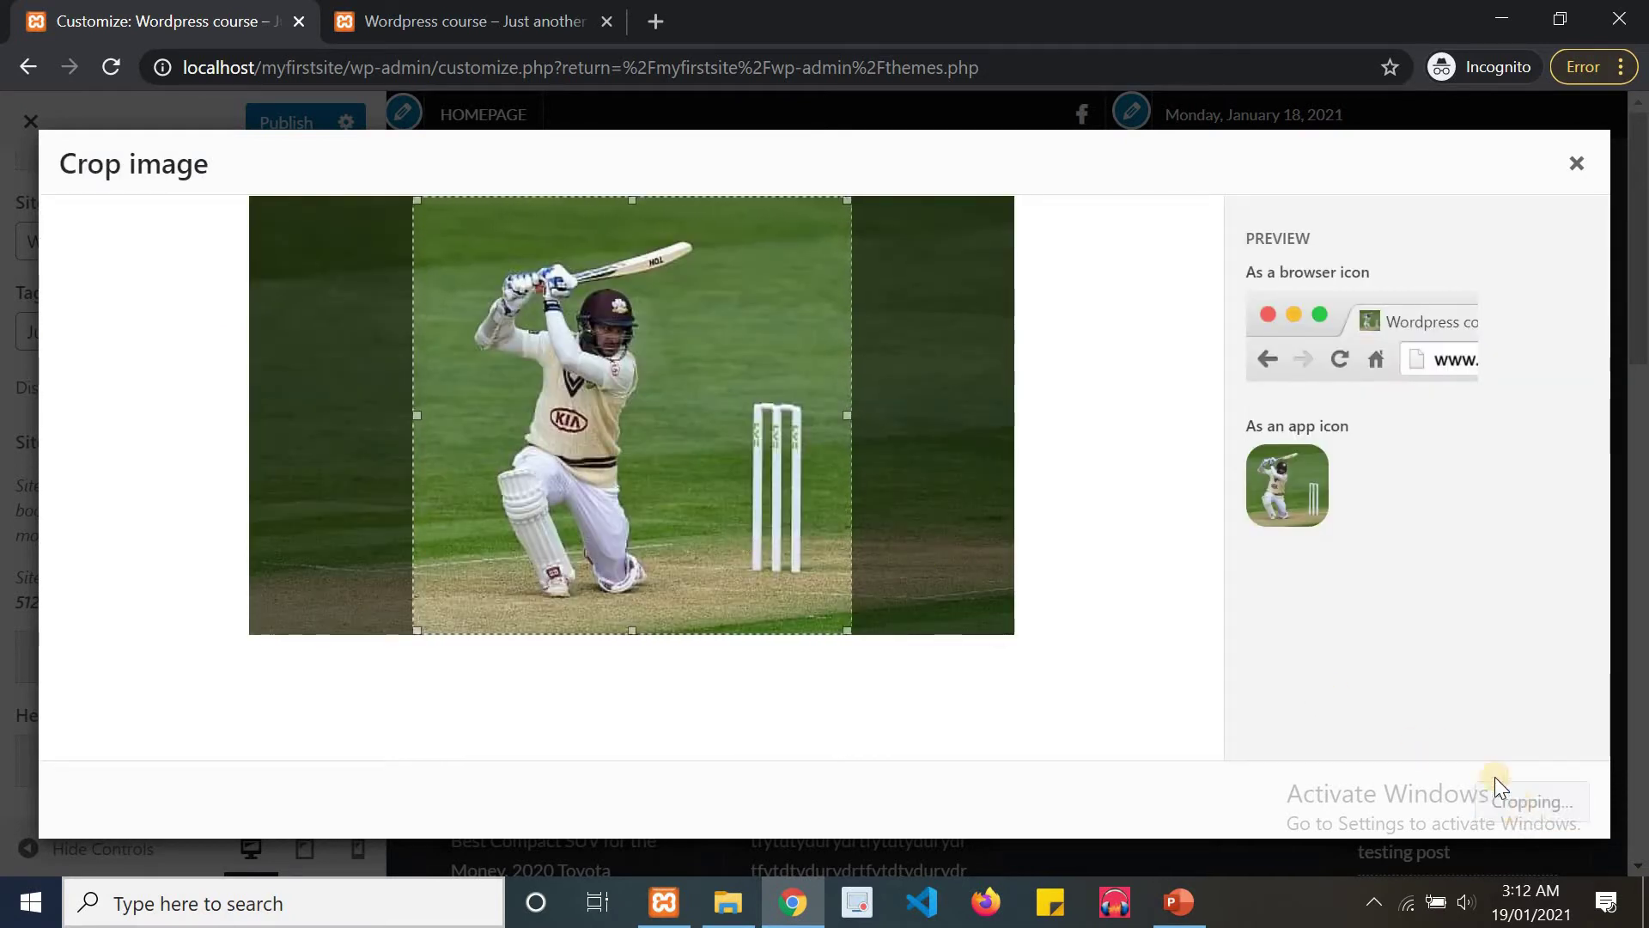
pyautogui.click(497, 17)
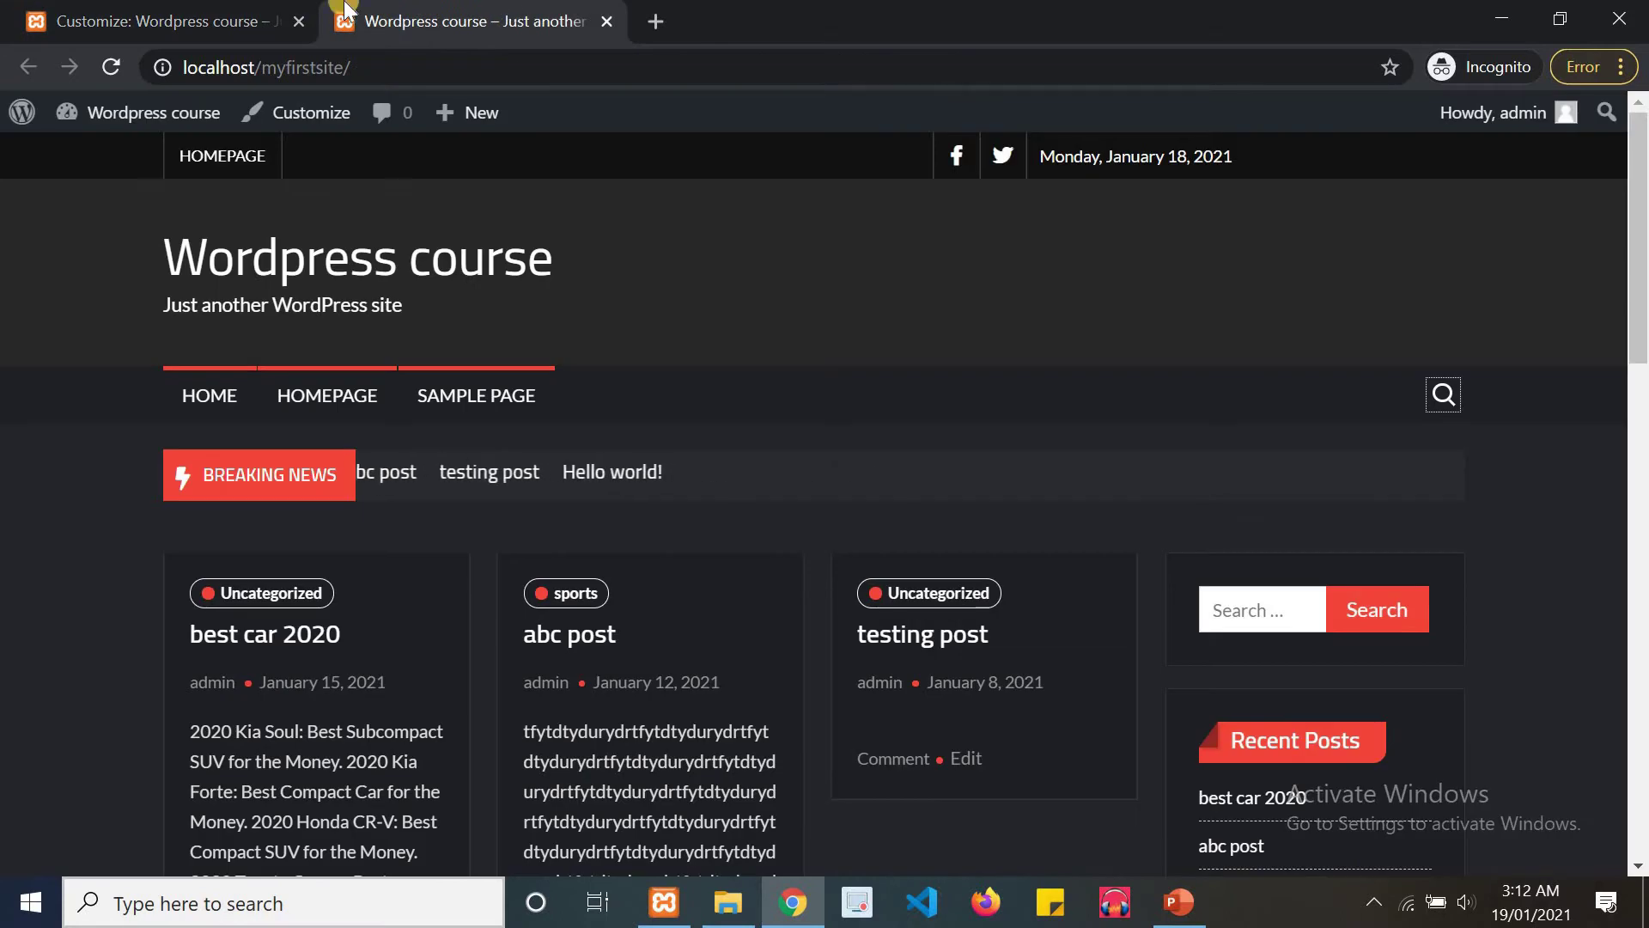
# Return to the customizer, set bg.jpg from the media library as the Header Brand BG Image, and publish the changes.
pyautogui.click(156, 10)
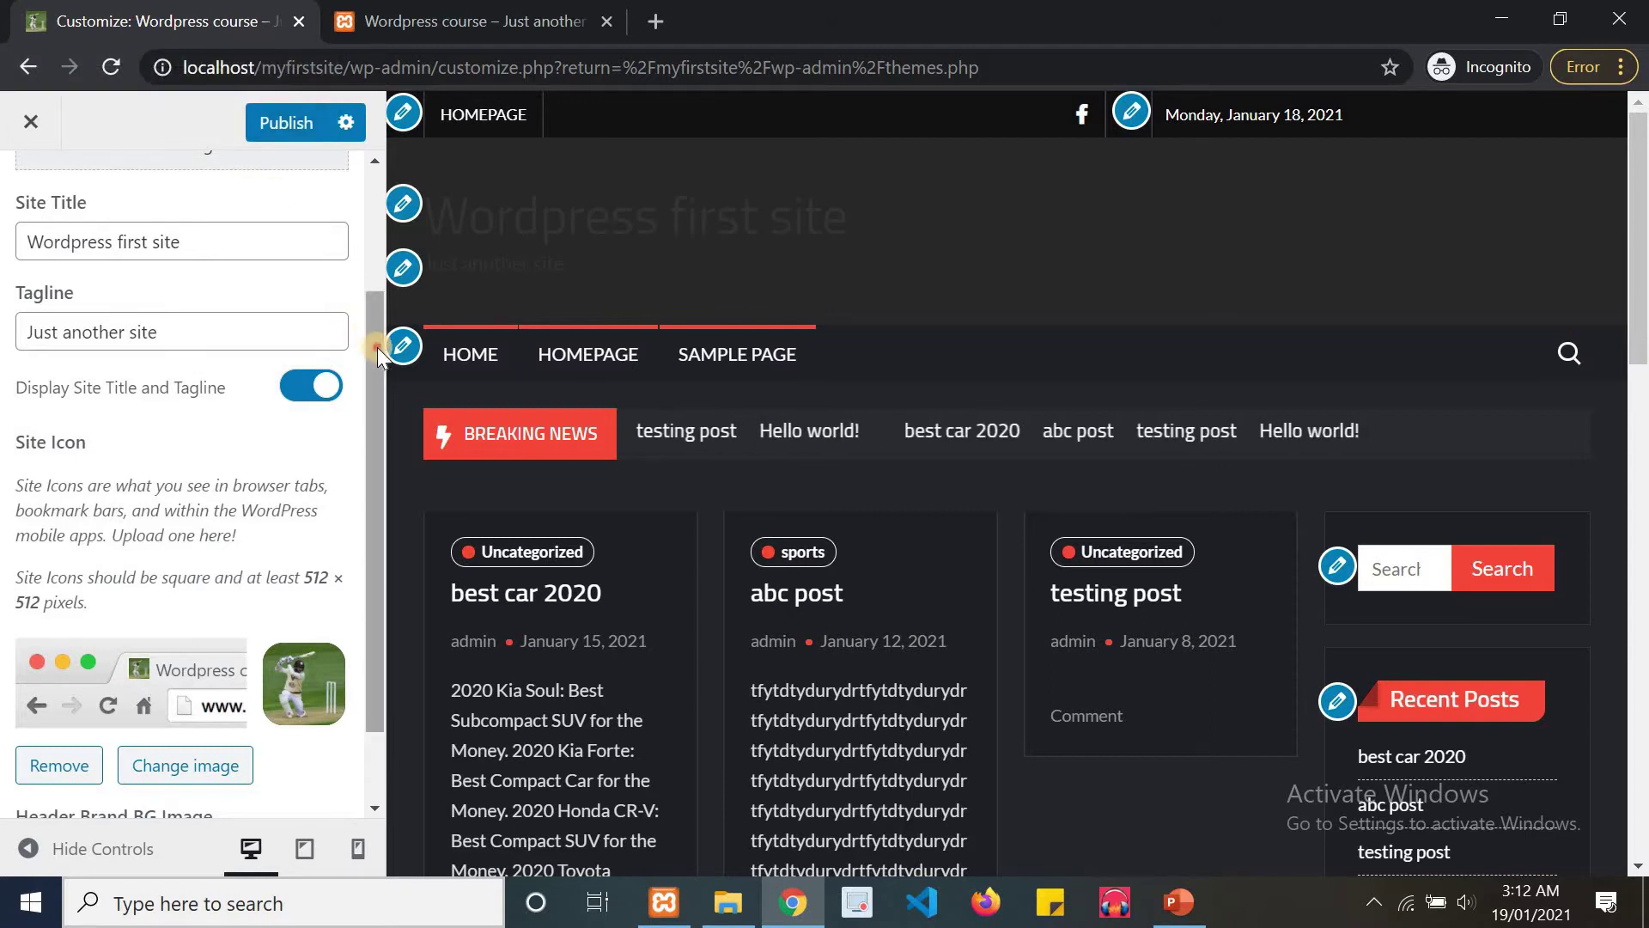
pyautogui.moveTo(378, 347); pyautogui.dragTo(373, 530)
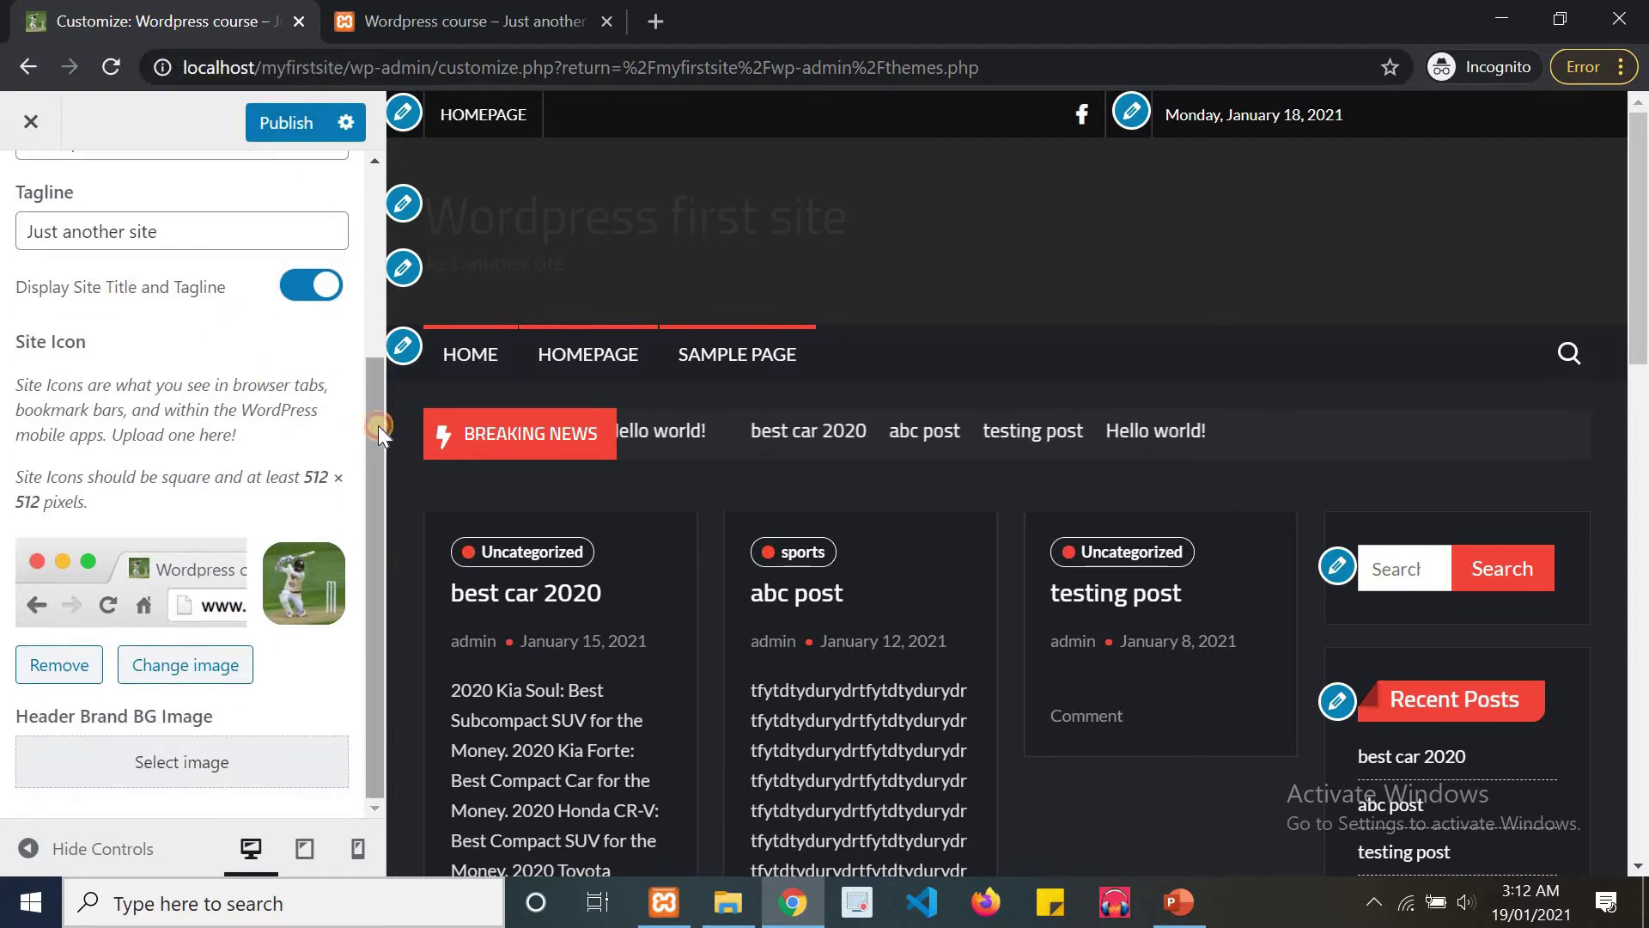
pyautogui.moveTo(378, 514)
pyautogui.mouseDown()
pyautogui.moveTo(383, 488)
pyautogui.moveTo(380, 513)
pyautogui.mouseUp()
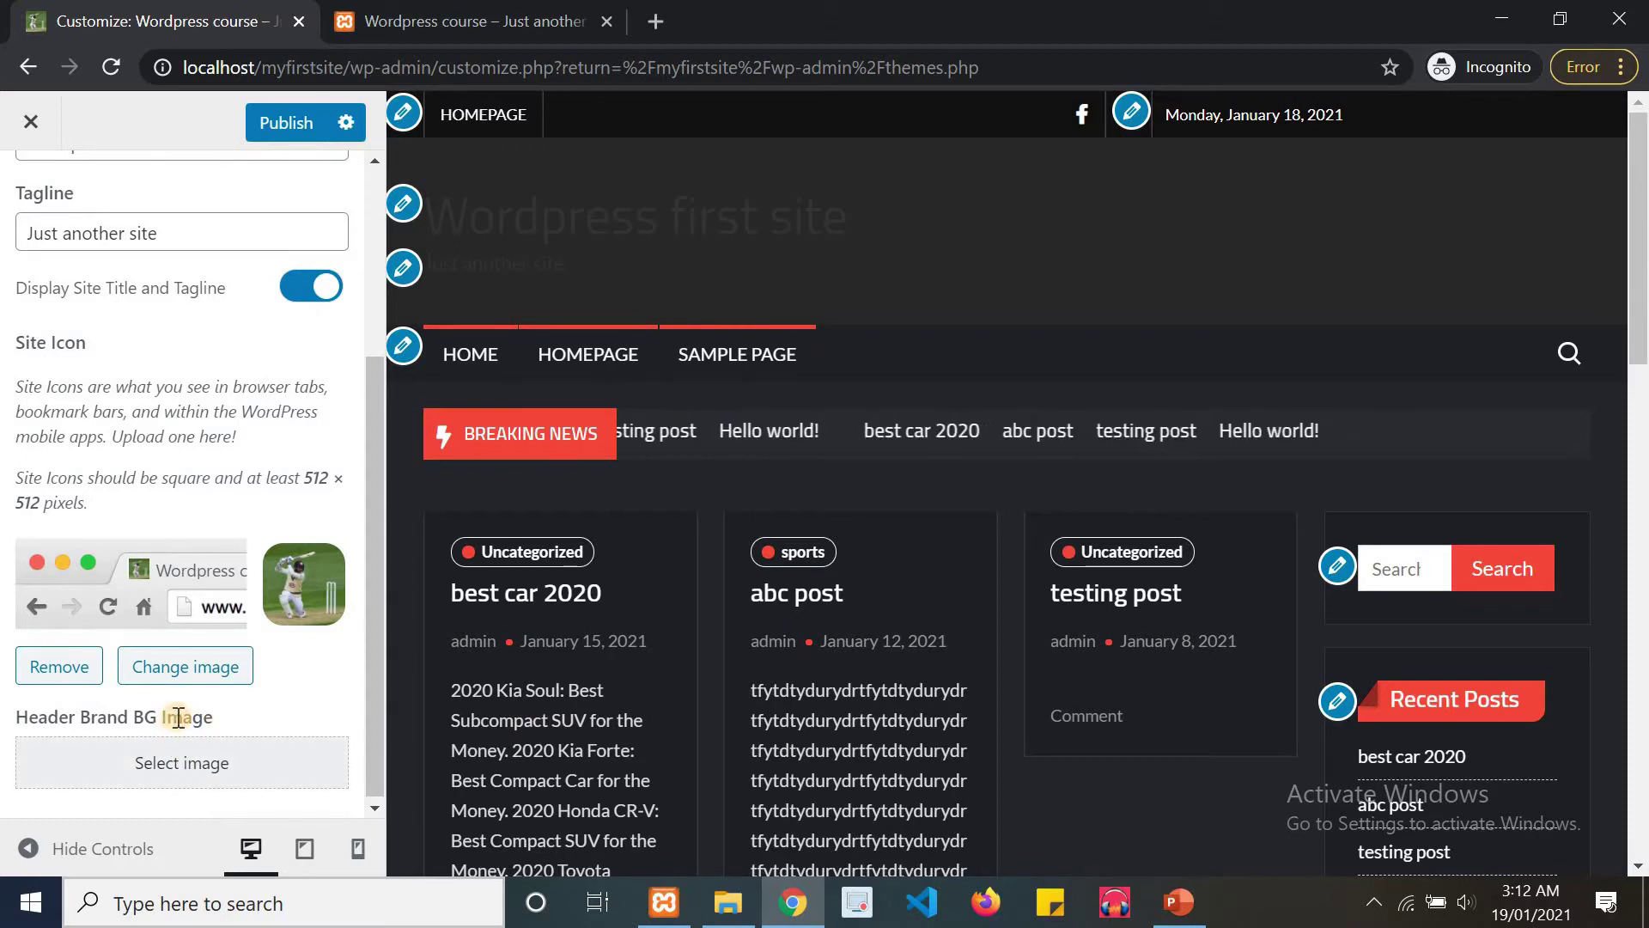
pyautogui.click(181, 763)
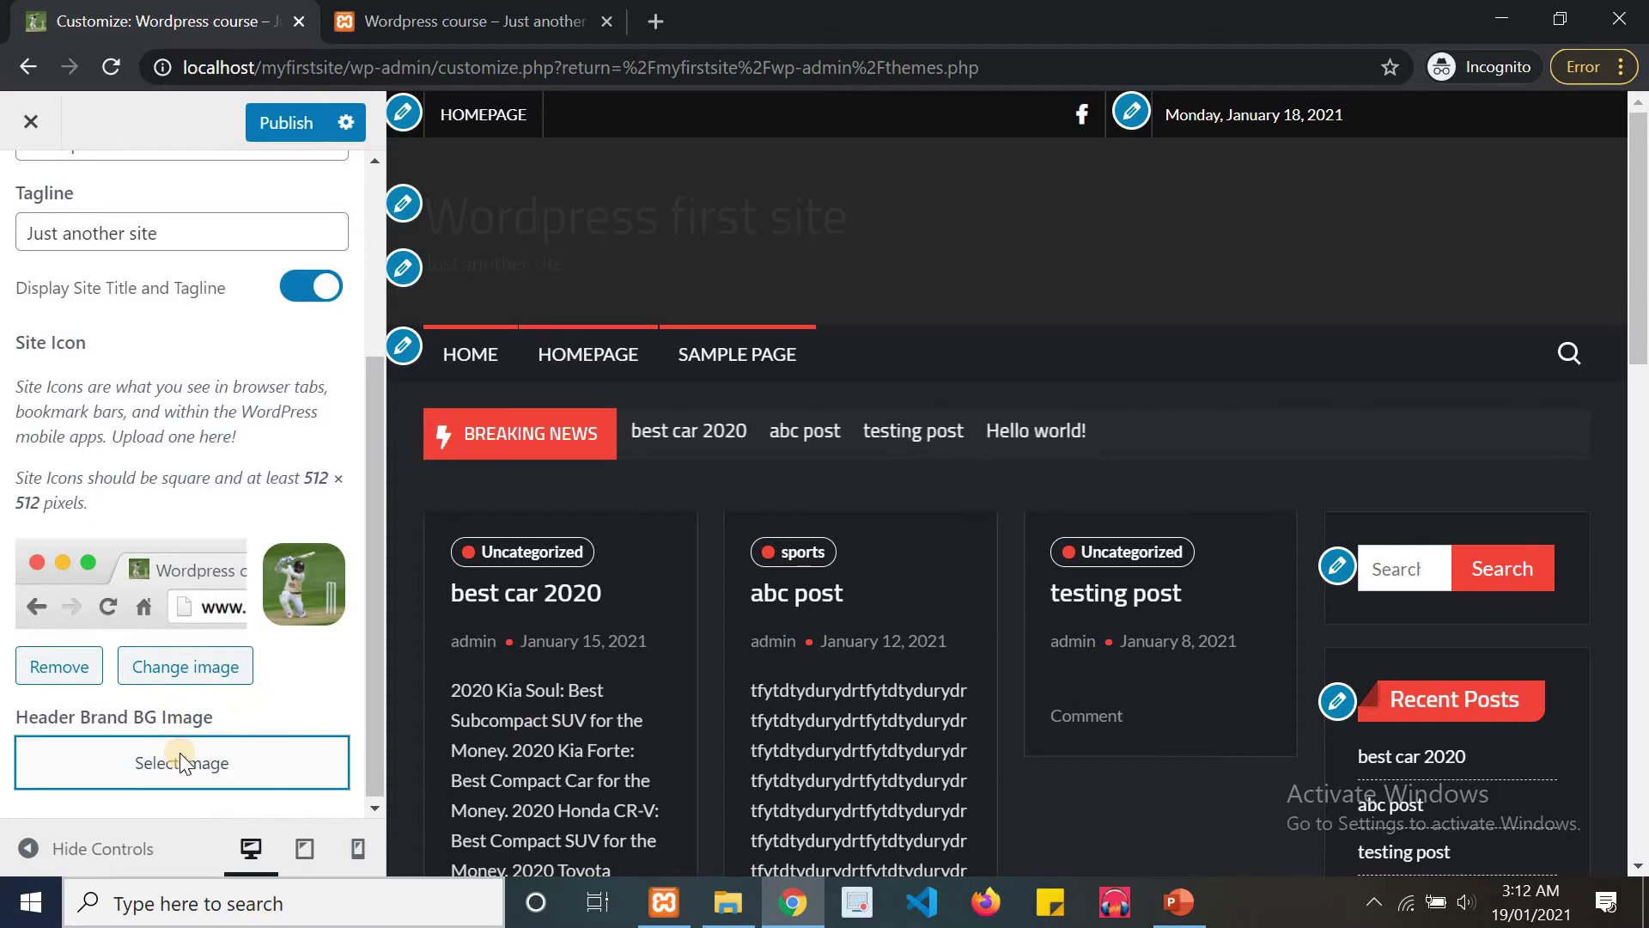
pyautogui.click(325, 491)
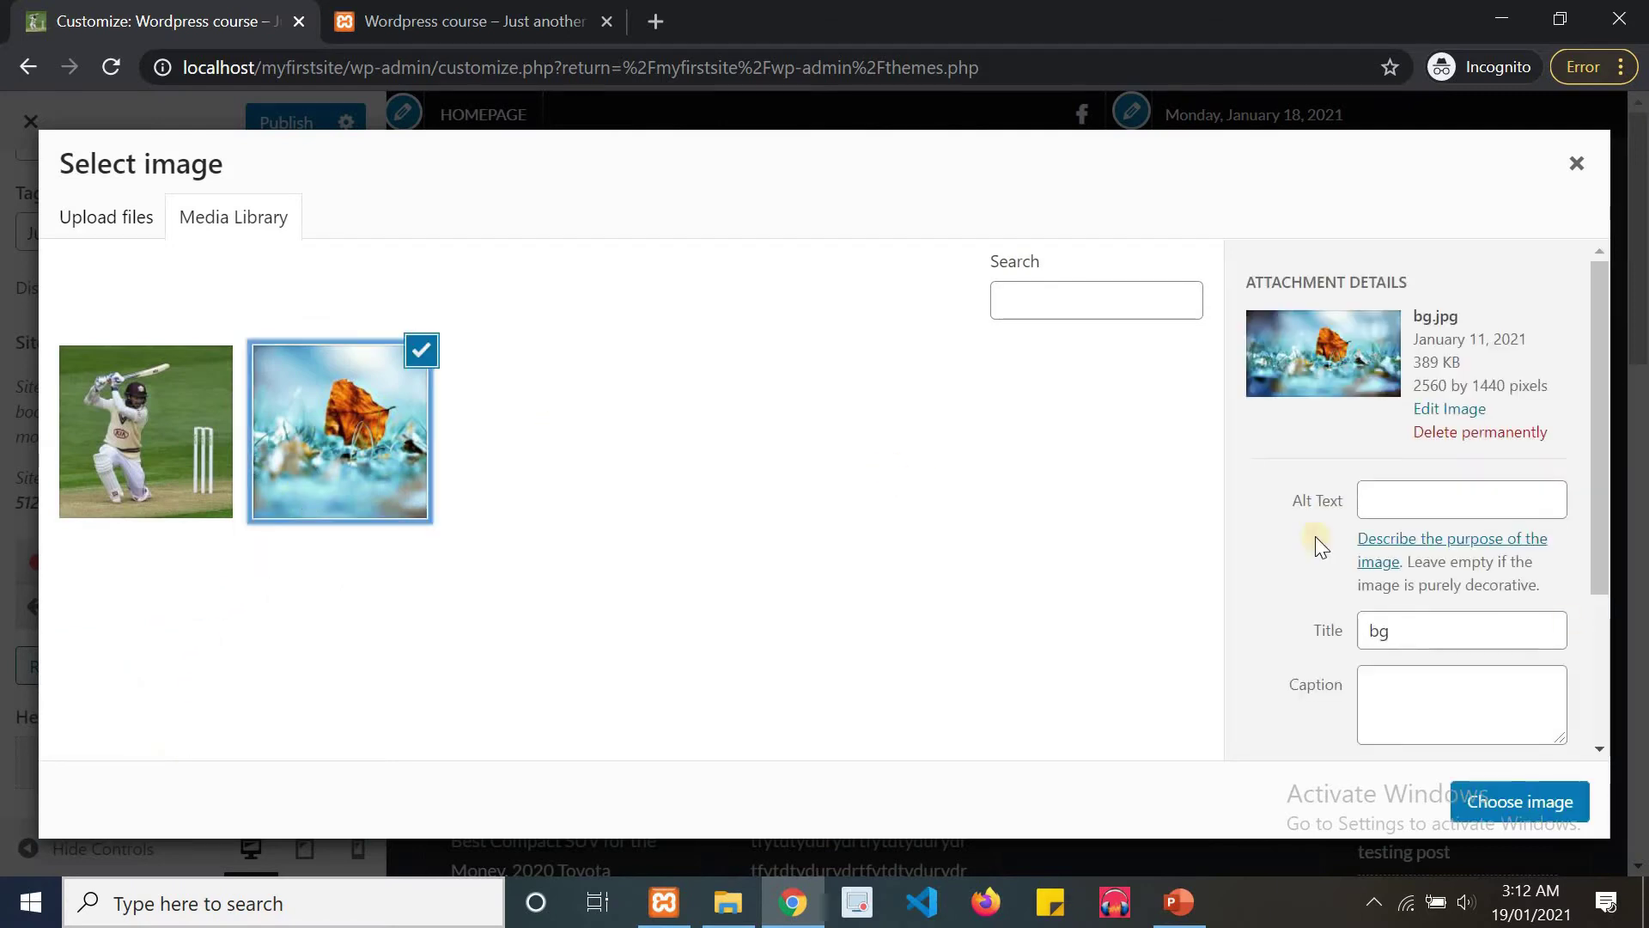
pyautogui.click(1487, 798)
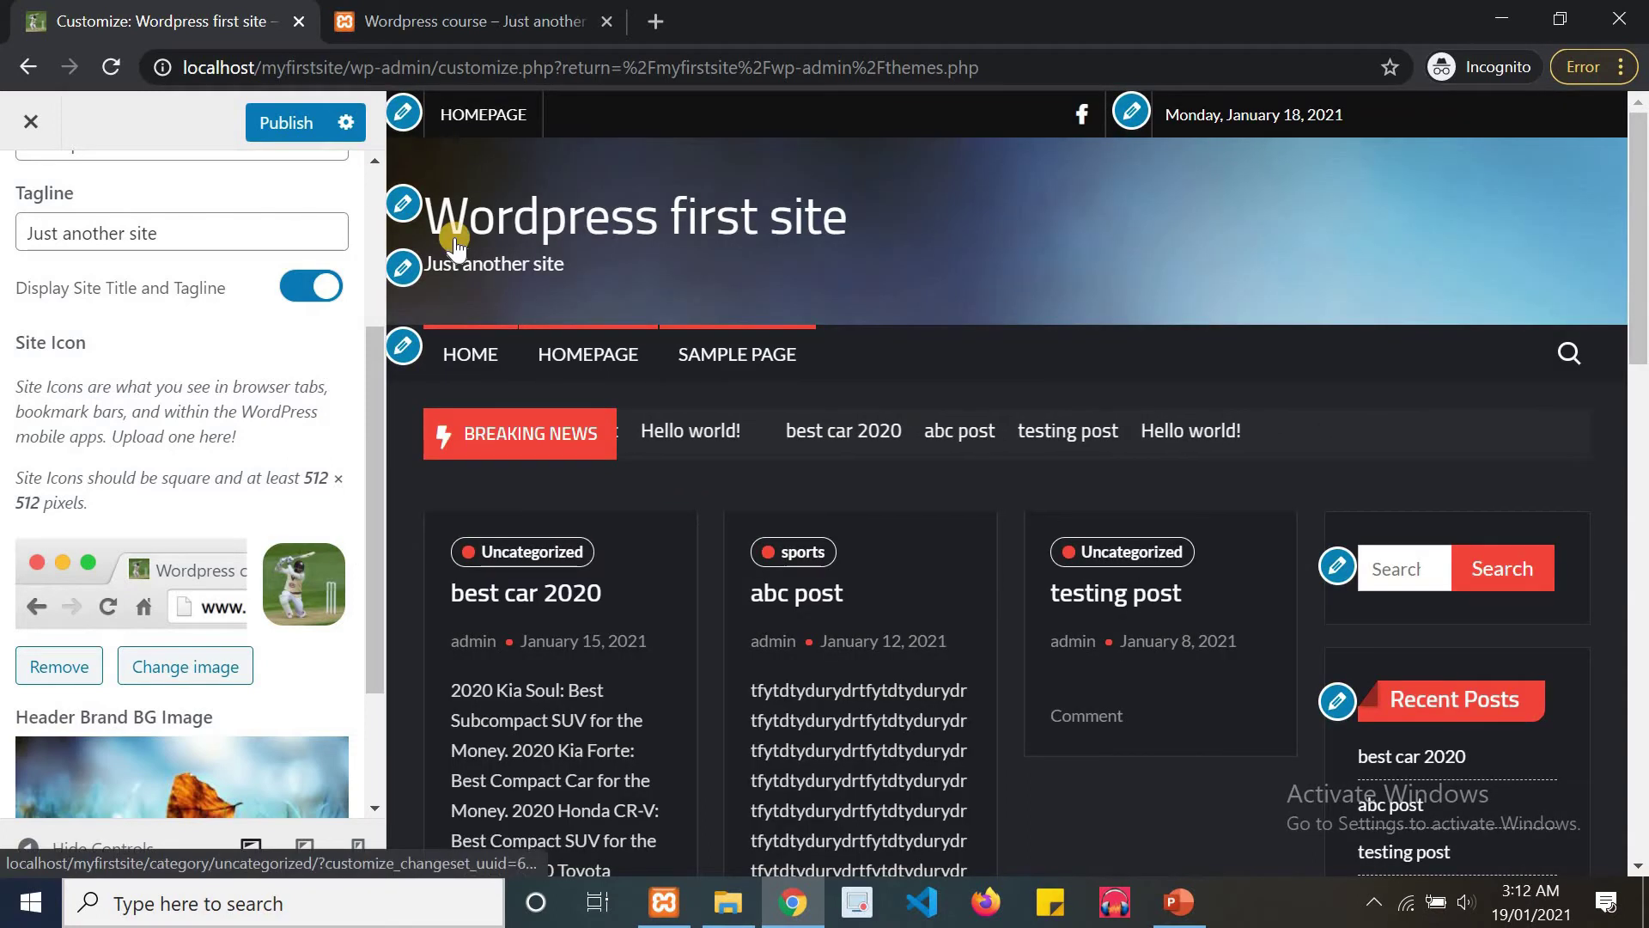
pyautogui.click(299, 125)
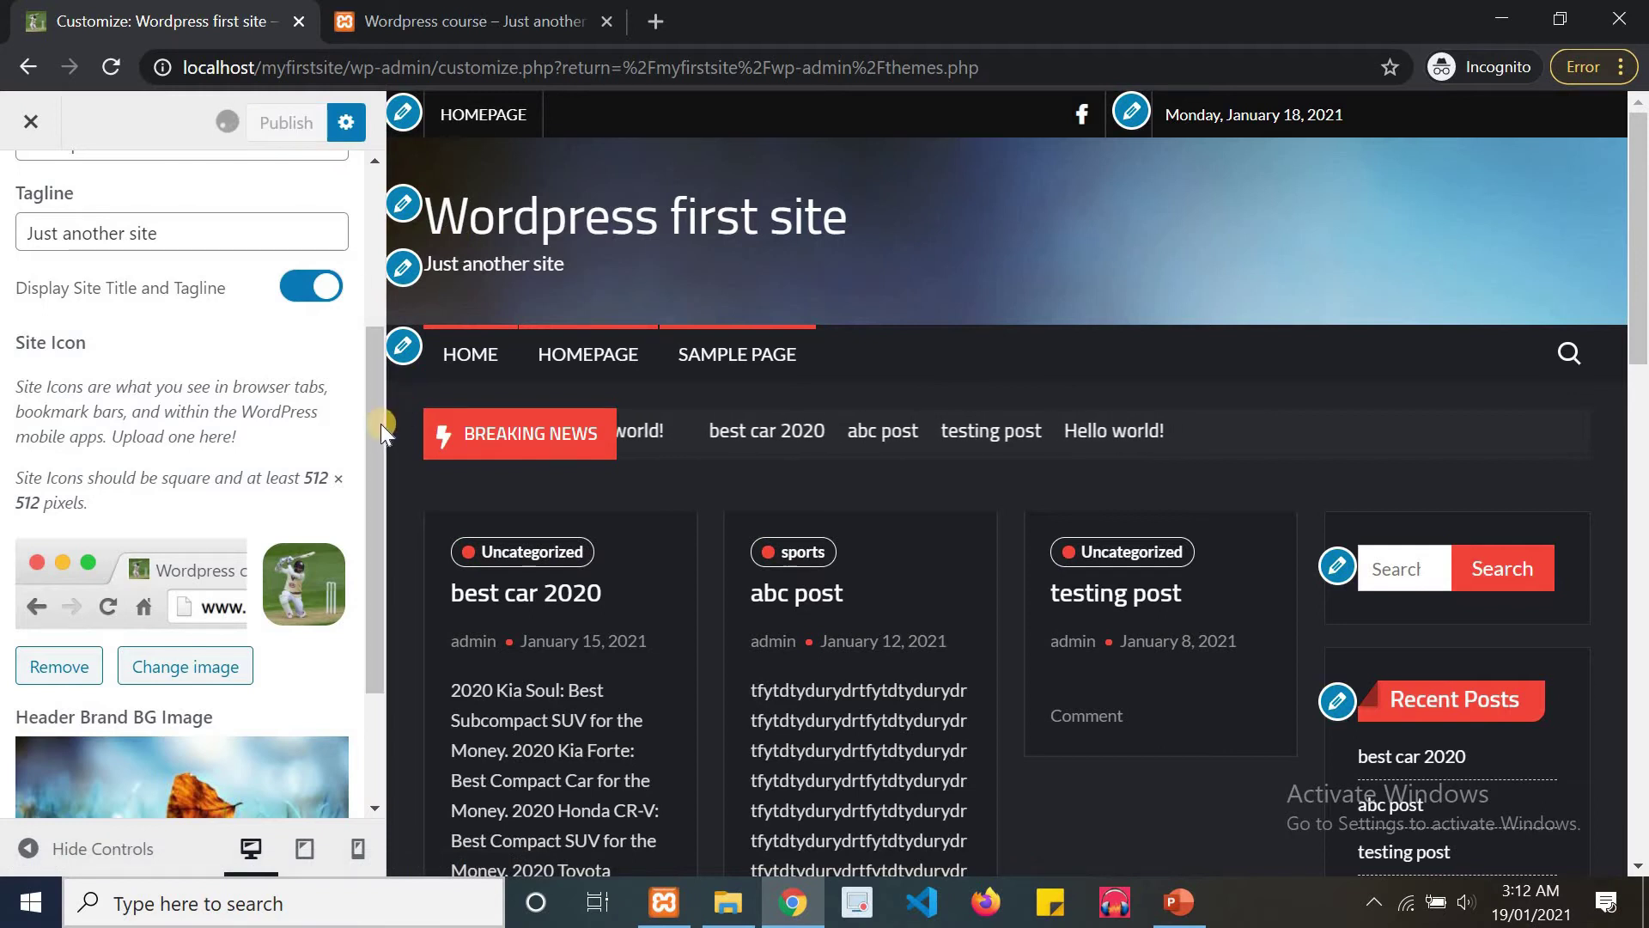
# Set bg.jpg from the media library as the site logo, cropped to the suggested square area.
pyautogui.moveTo(376, 390); pyautogui.dragTo(369, 261)
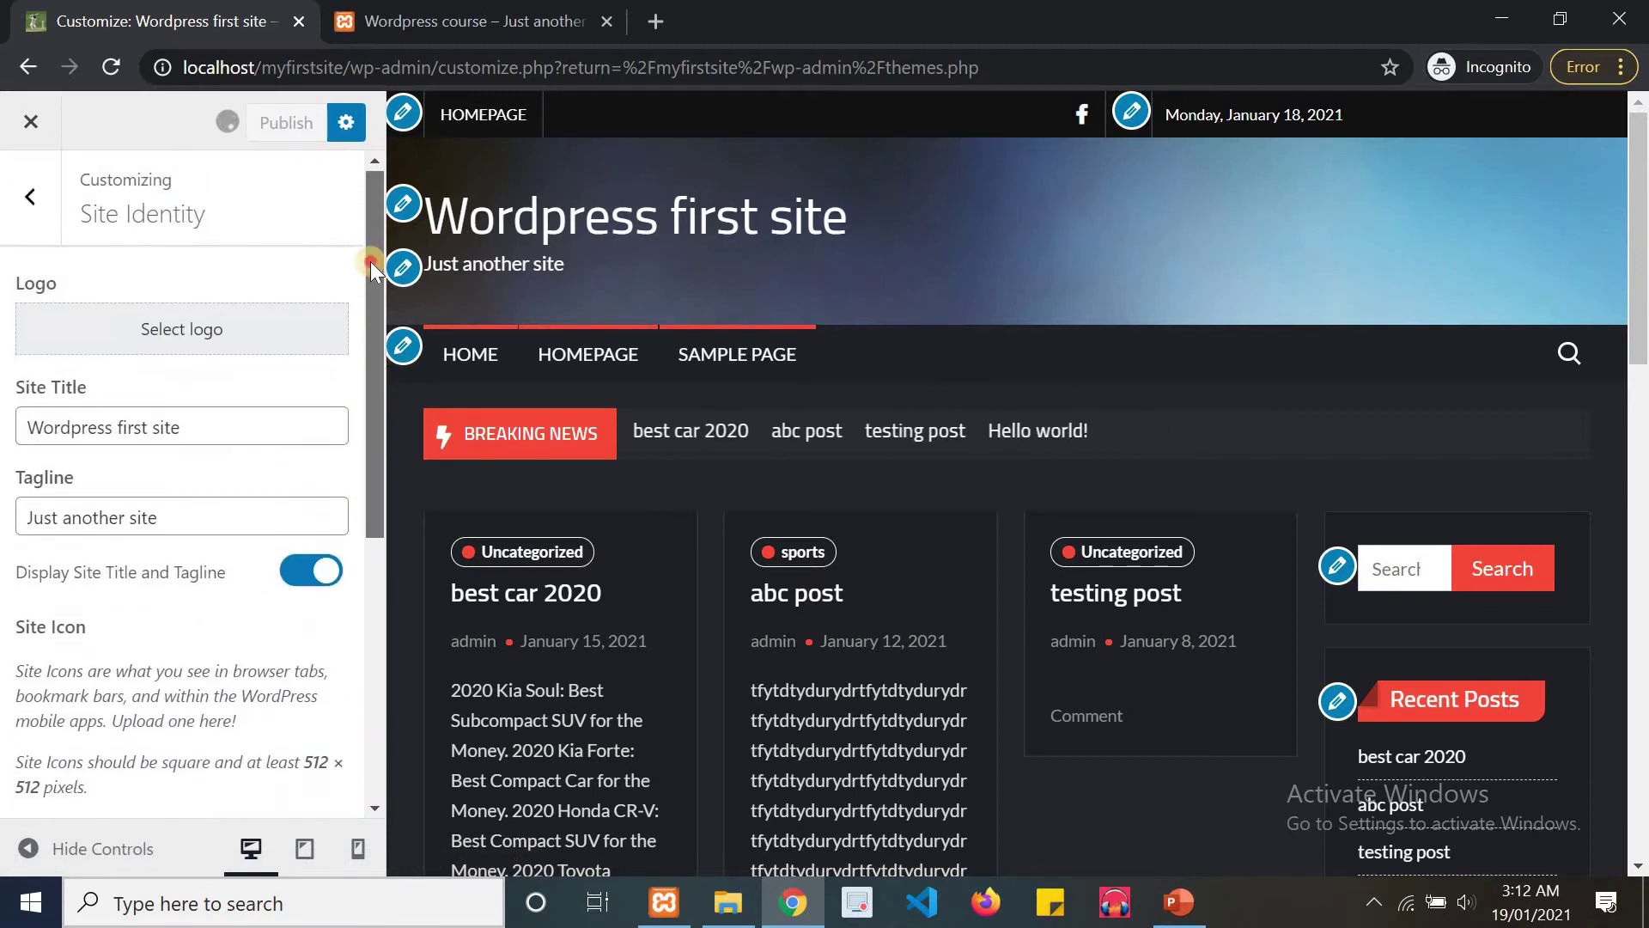
pyautogui.click(208, 333)
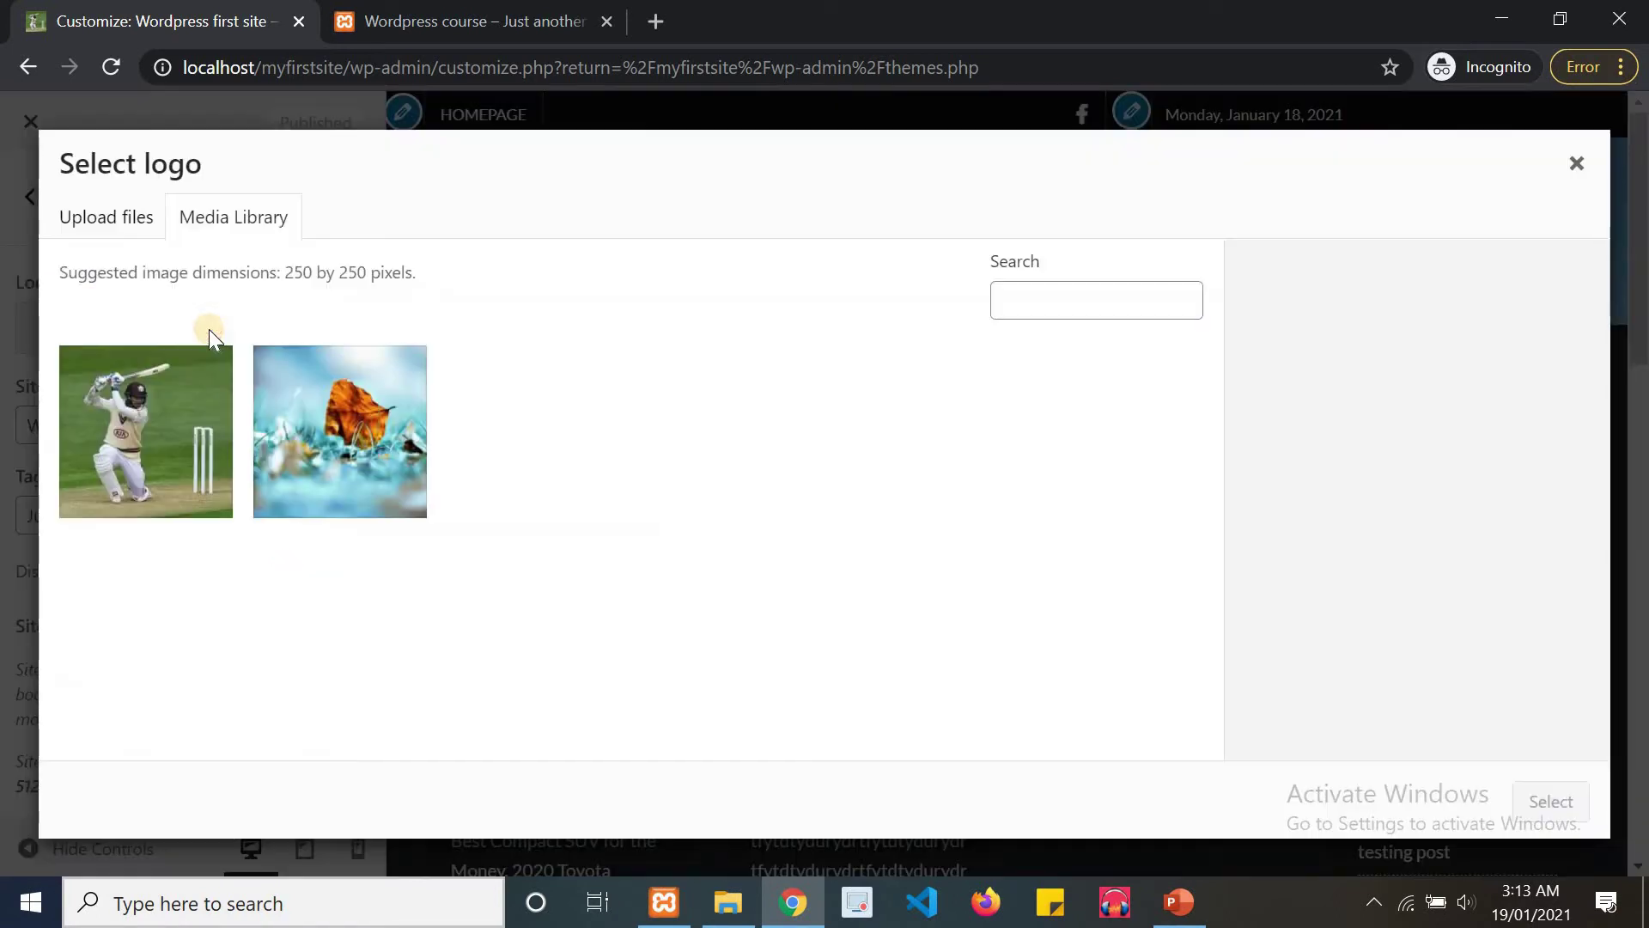
pyautogui.click(355, 407)
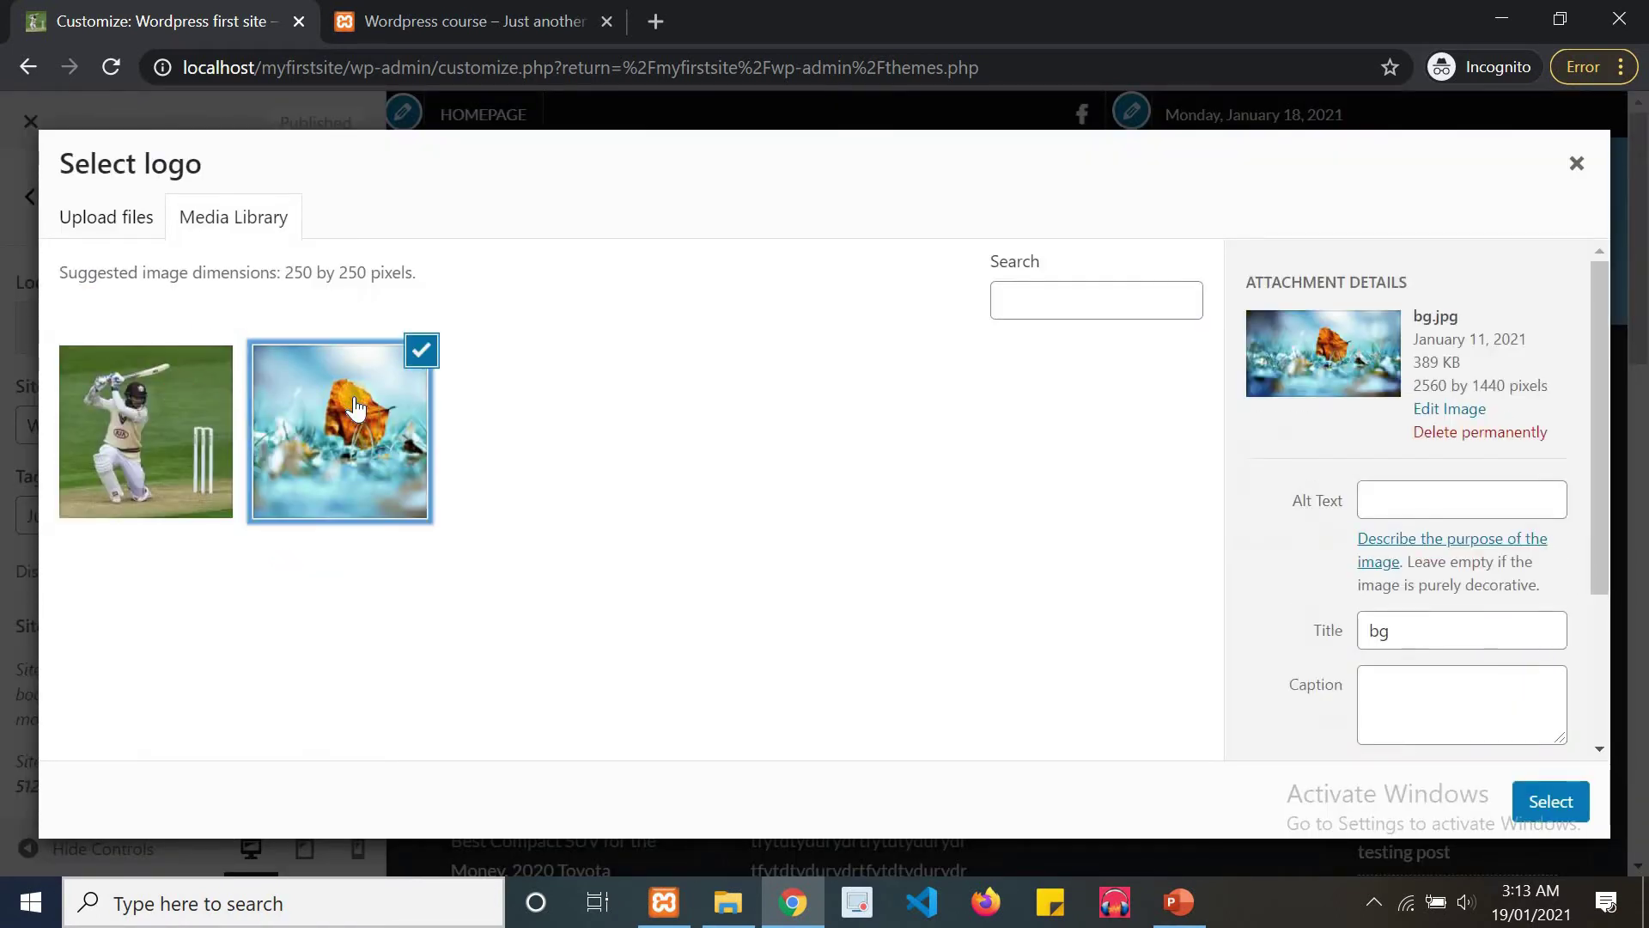
pyautogui.click(1545, 799)
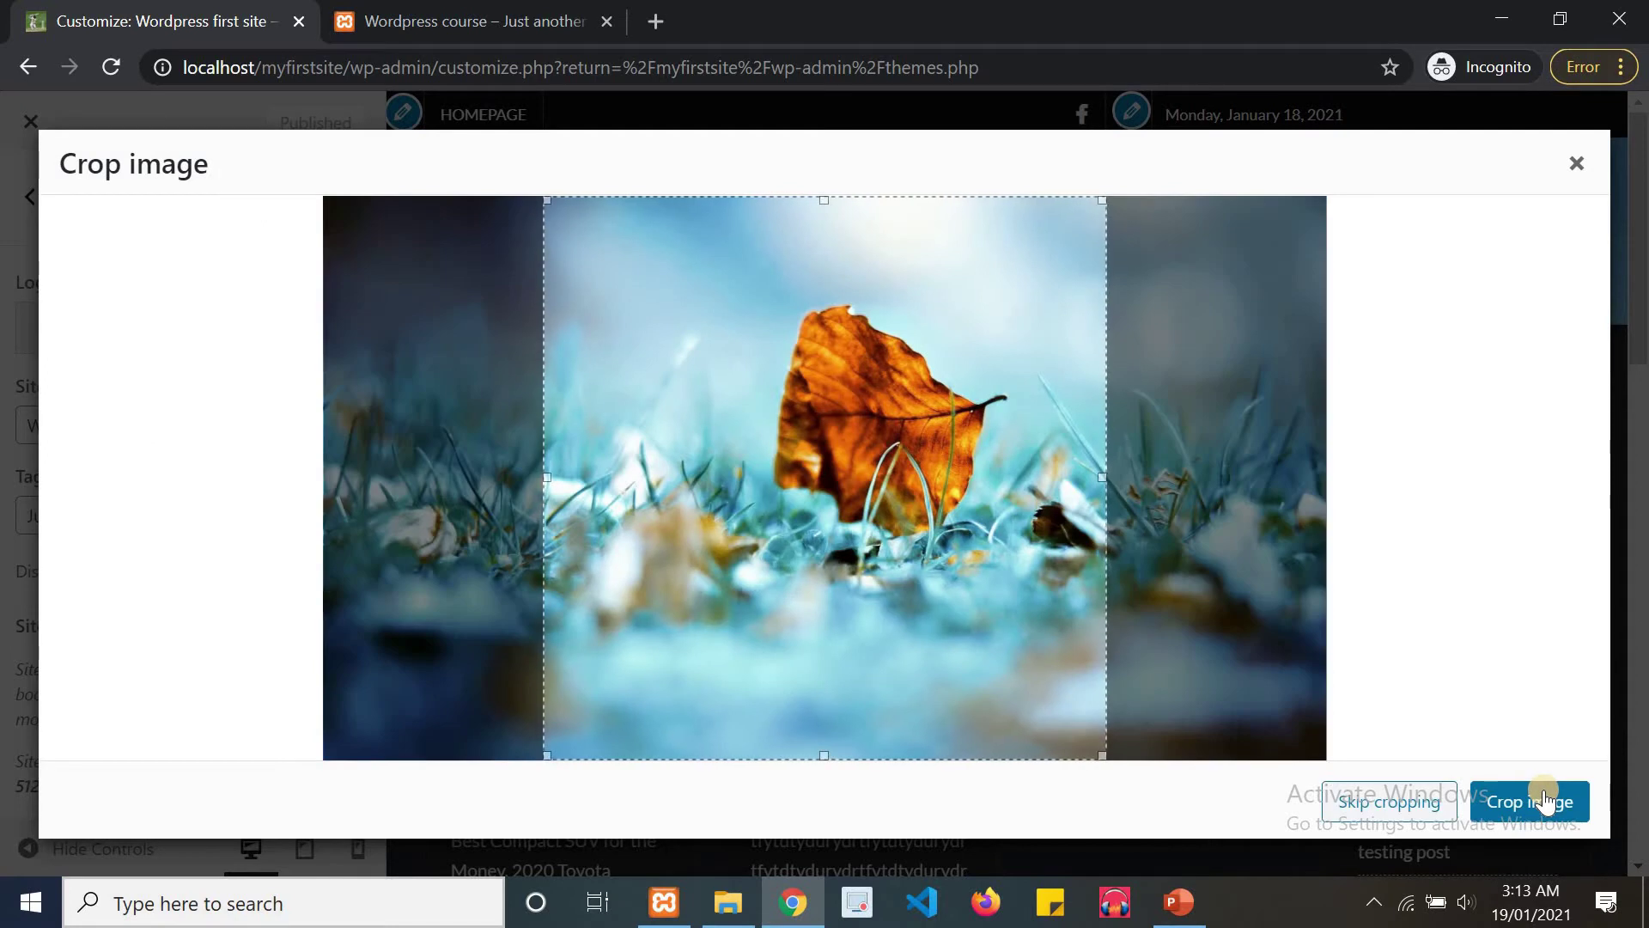
pyautogui.click(1545, 797)
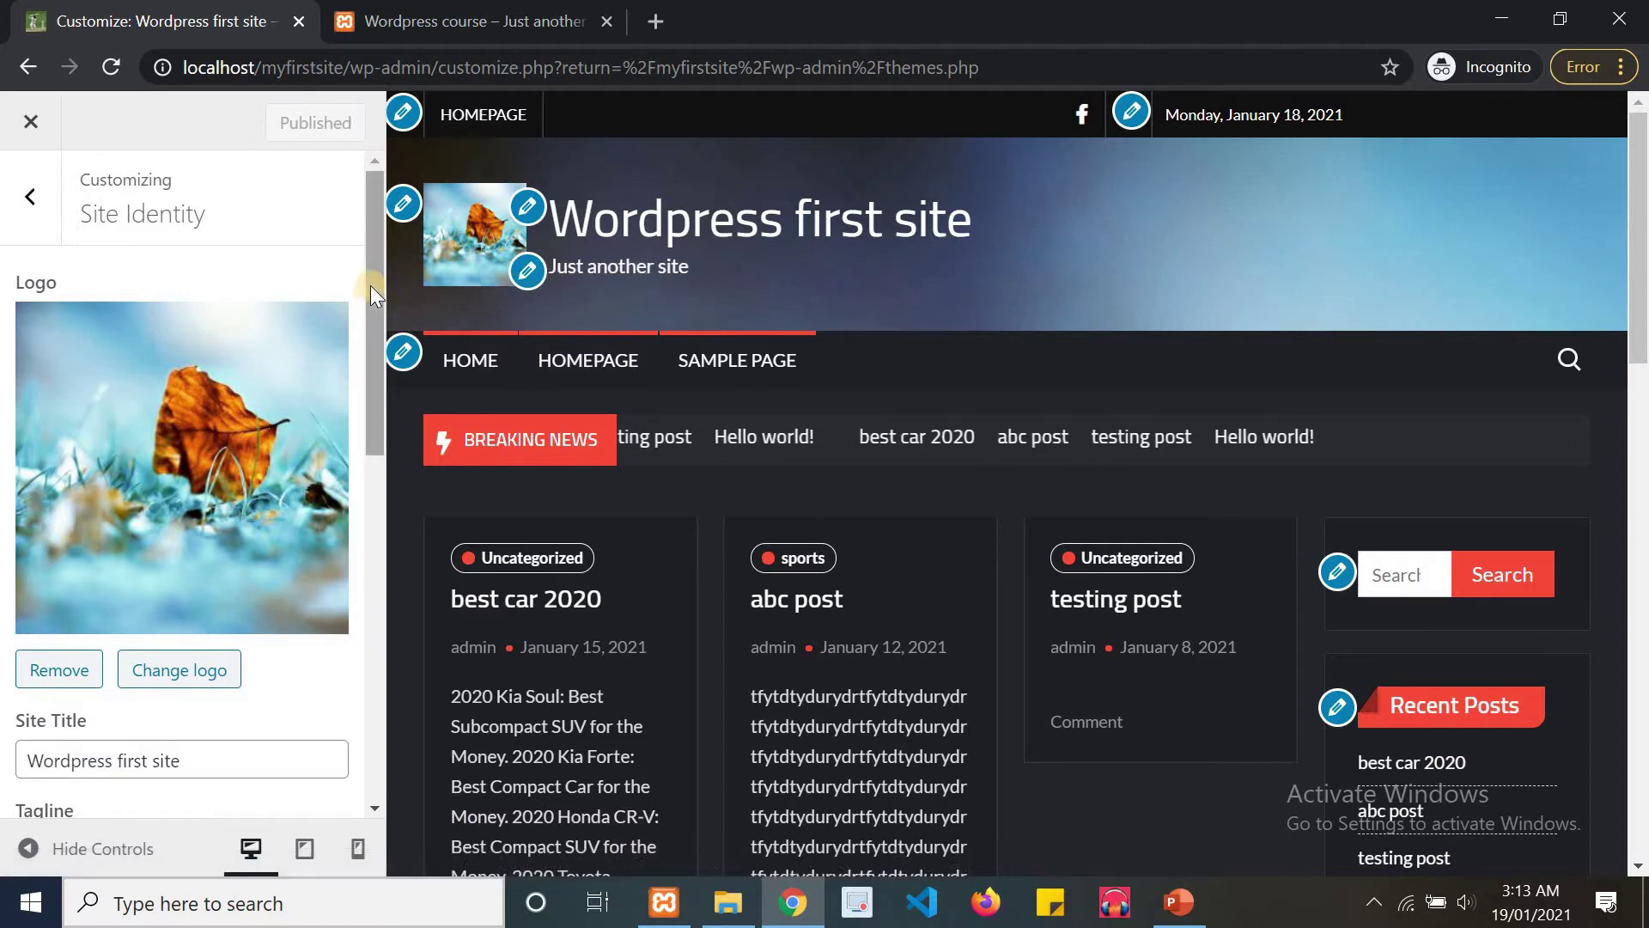
pyautogui.moveTo(369, 285); pyautogui.dragTo(367, 350)
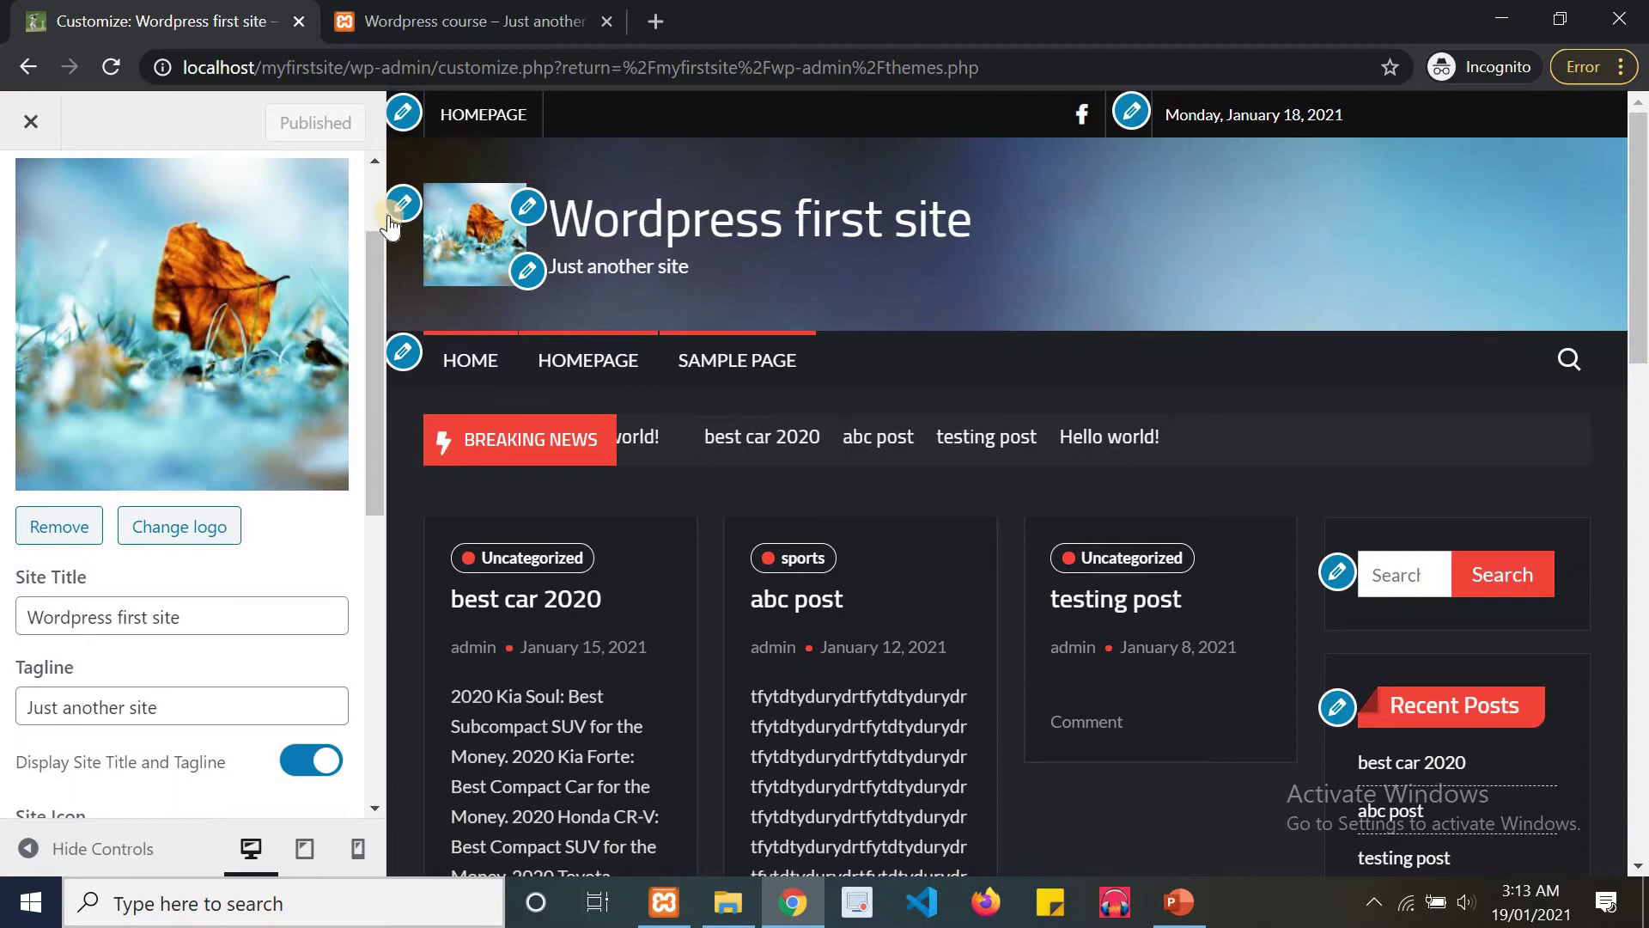
# Open the menu locations from the preview's navigation bar and choose Desktop Menu for the Primary location.
pyautogui.click(396, 352)
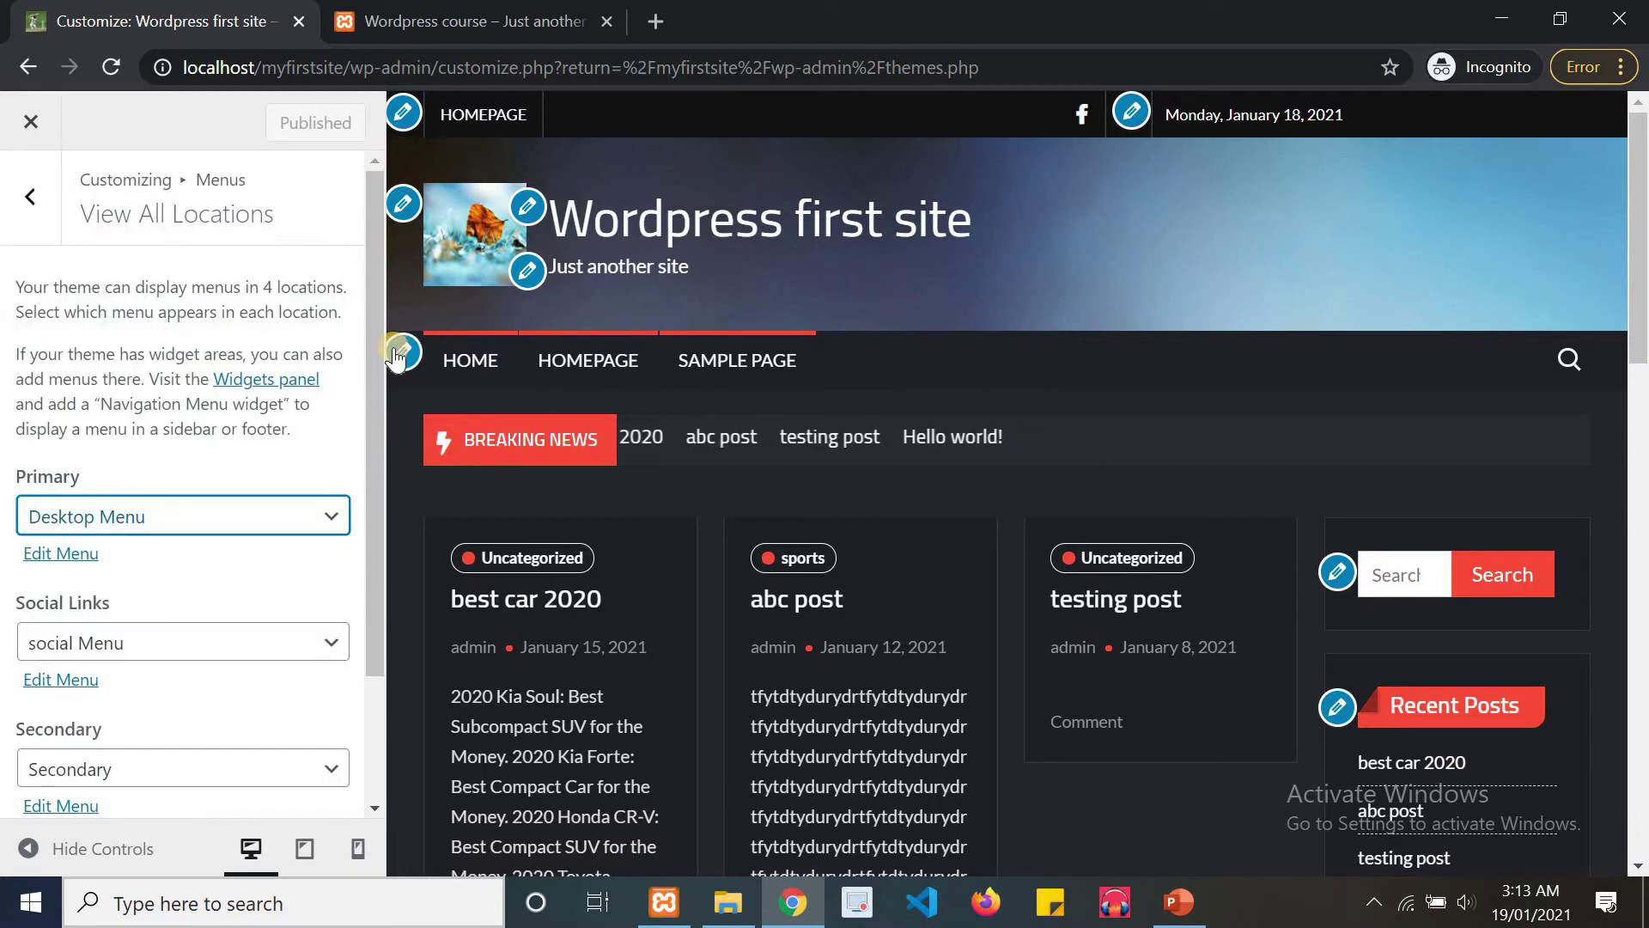
pyautogui.moveTo(380, 390); pyautogui.dragTo(384, 389)
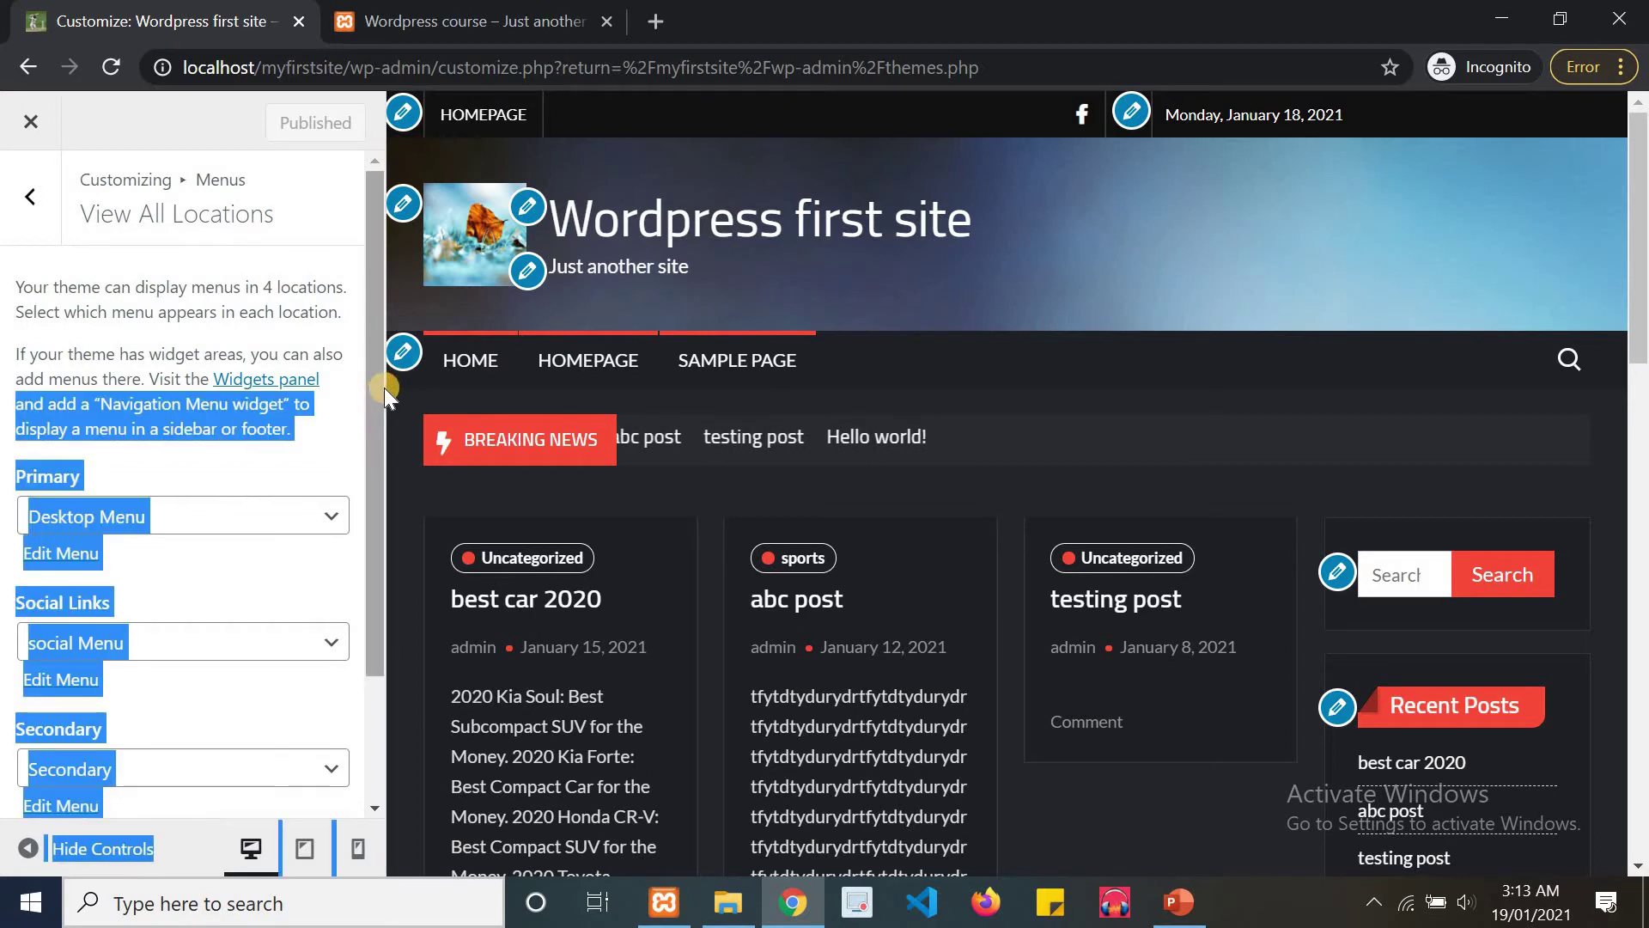
pyautogui.click(382, 387)
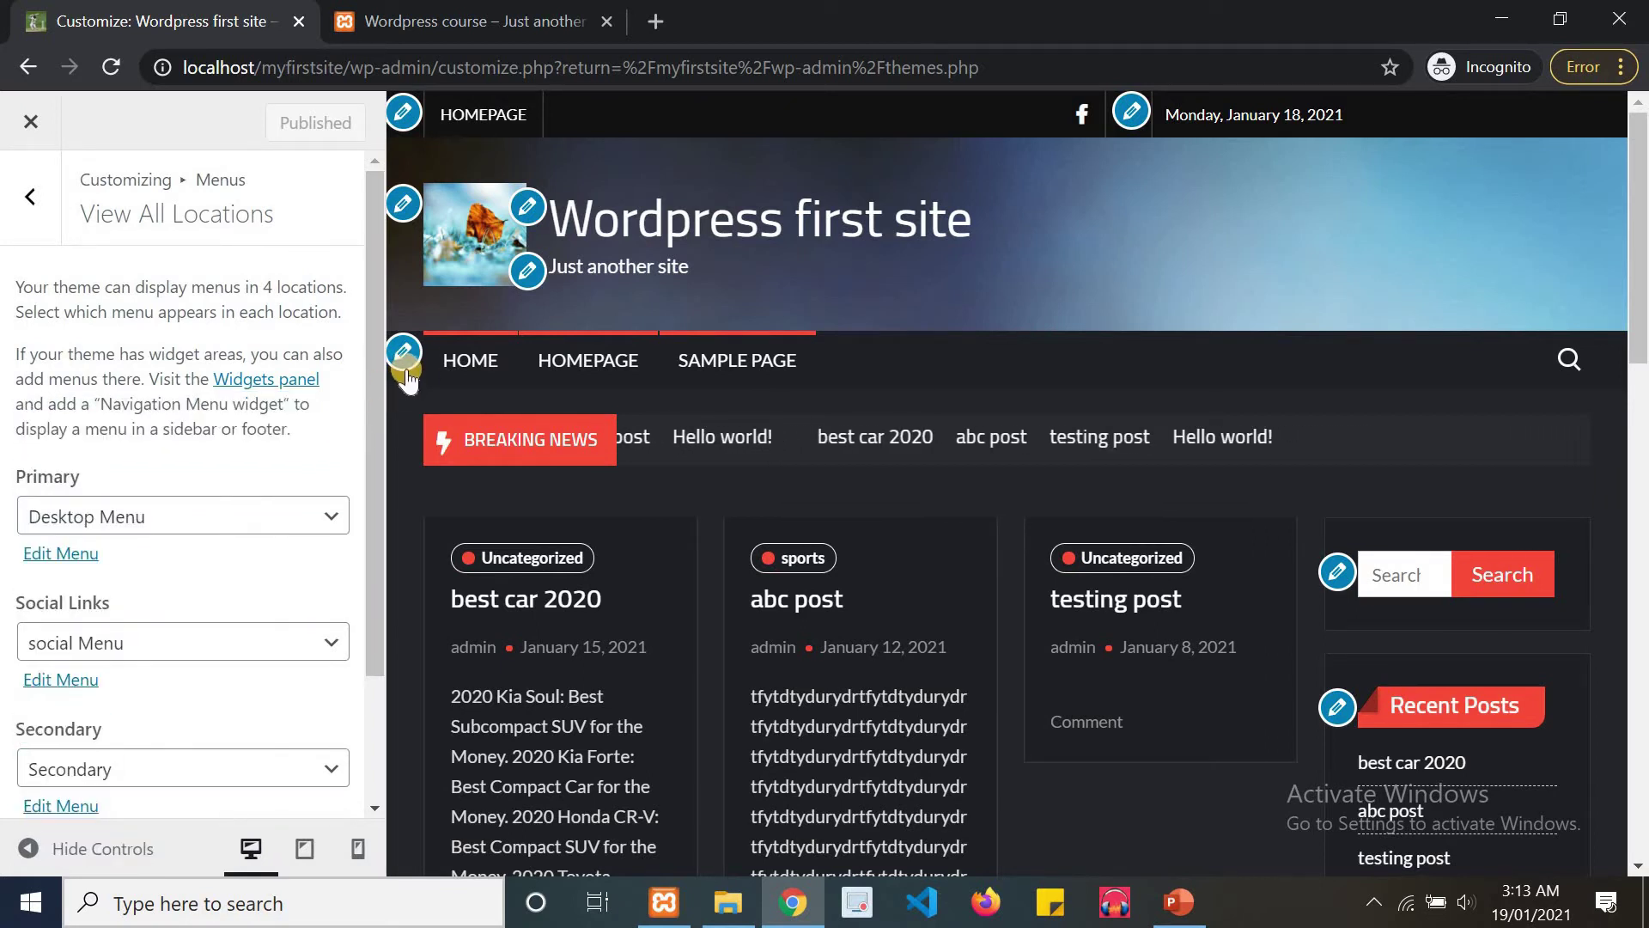
pyautogui.click(298, 518)
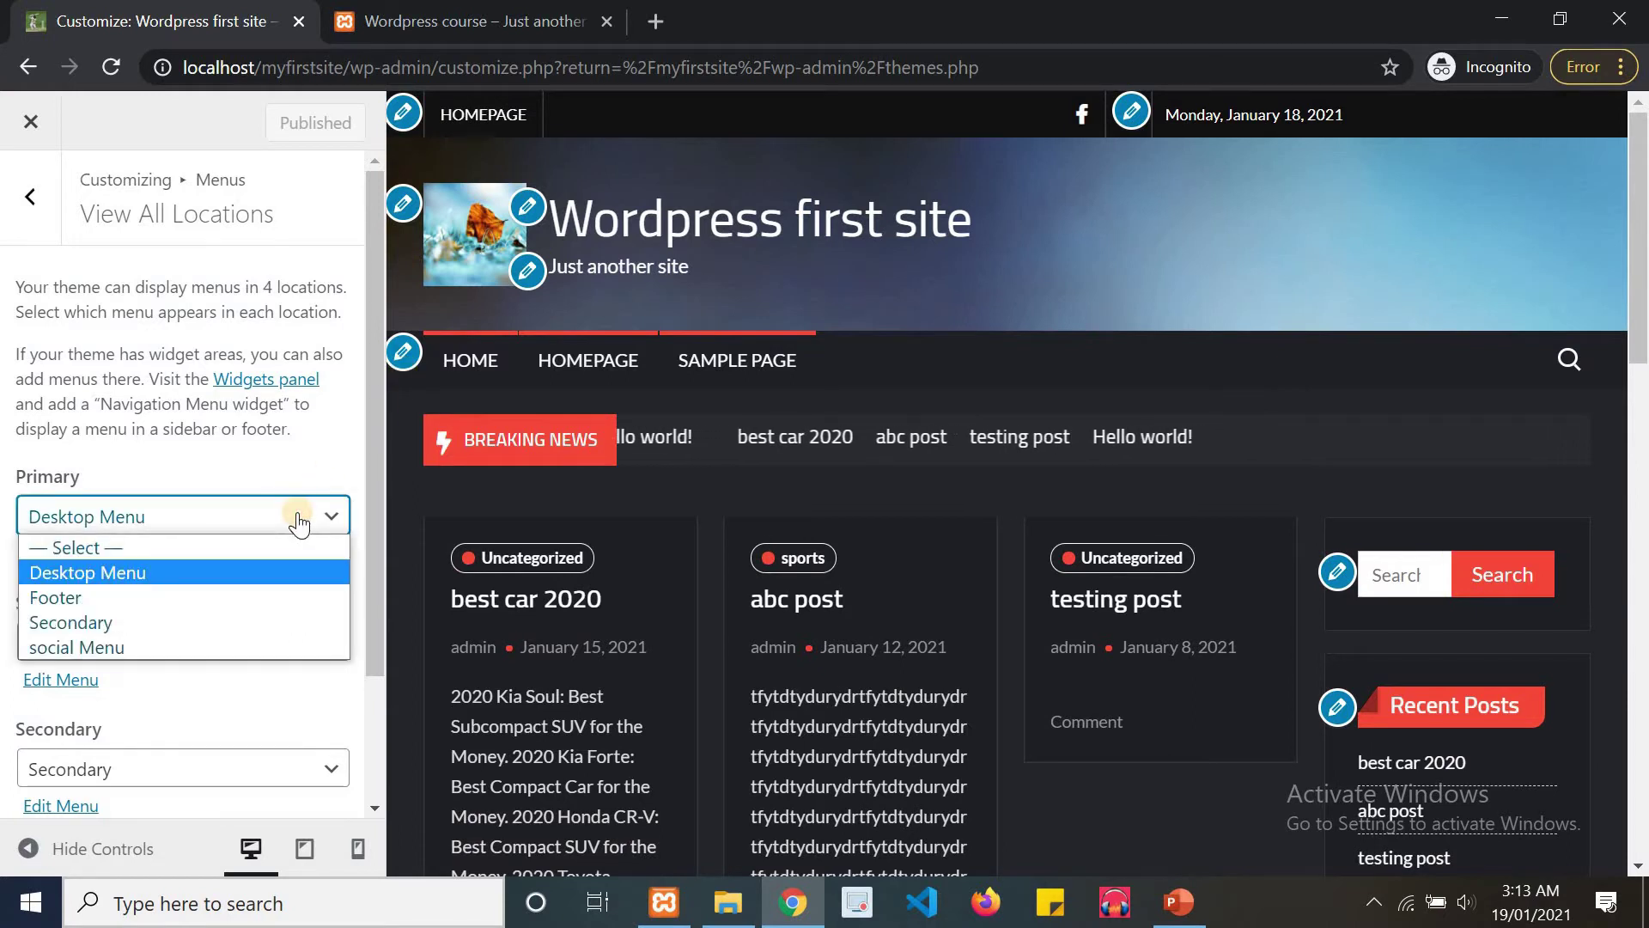
pyautogui.click(254, 574)
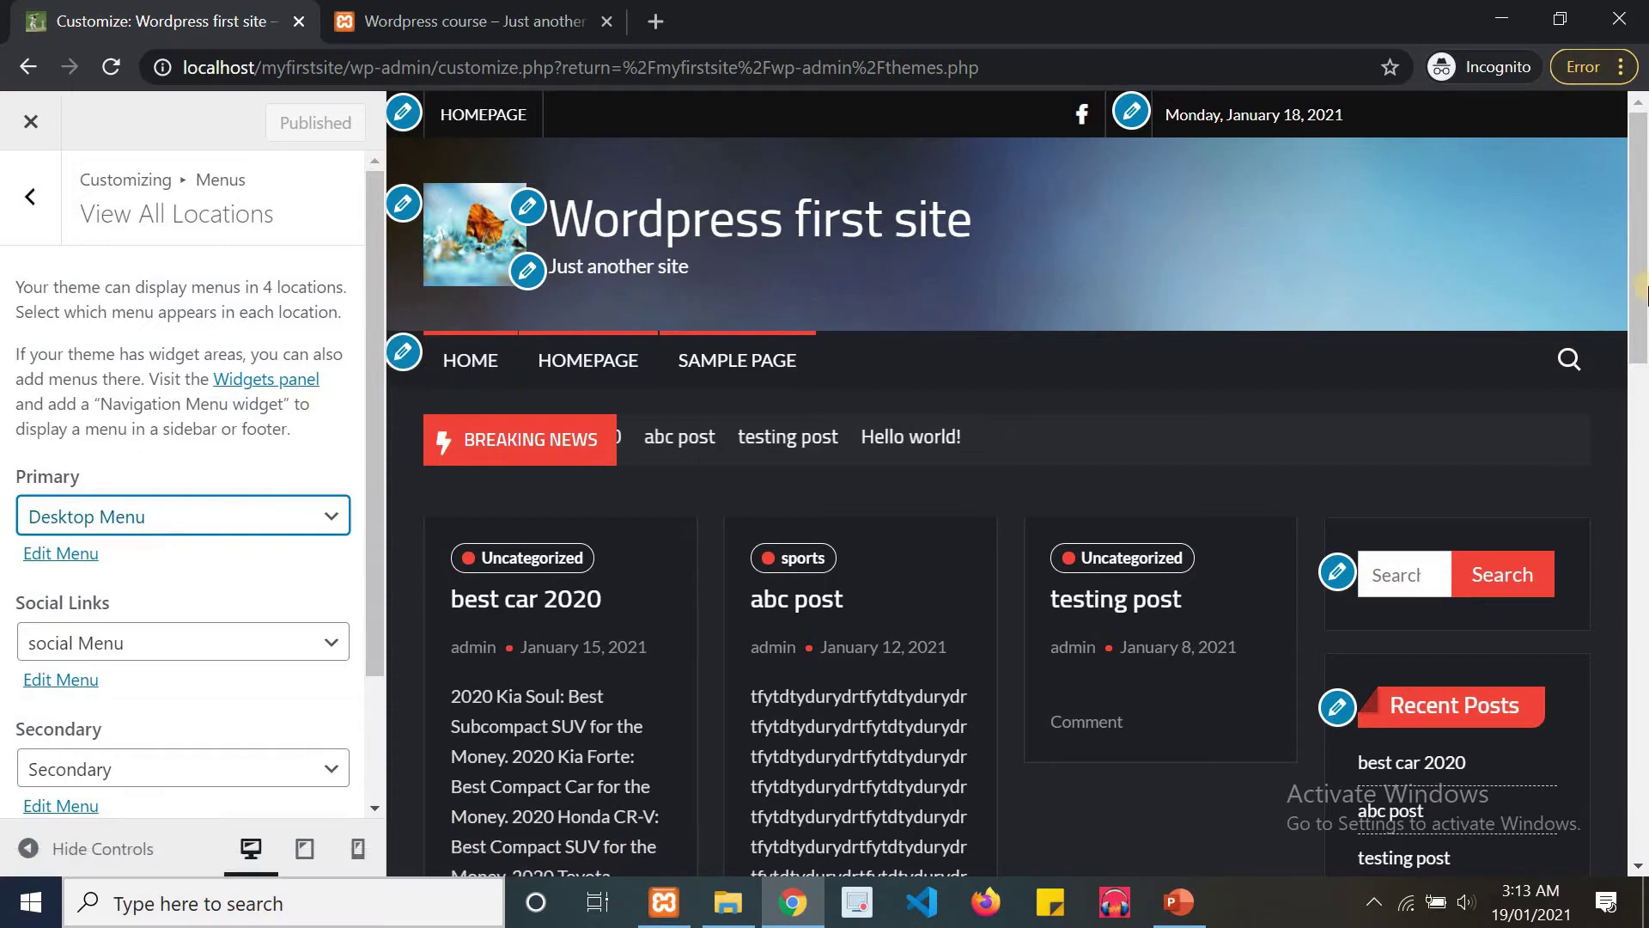
# Open the sidebar's Search widget from the preview, give it the title "abc title", and publish the change.
pyautogui.scroll(-2, 1614, 309)
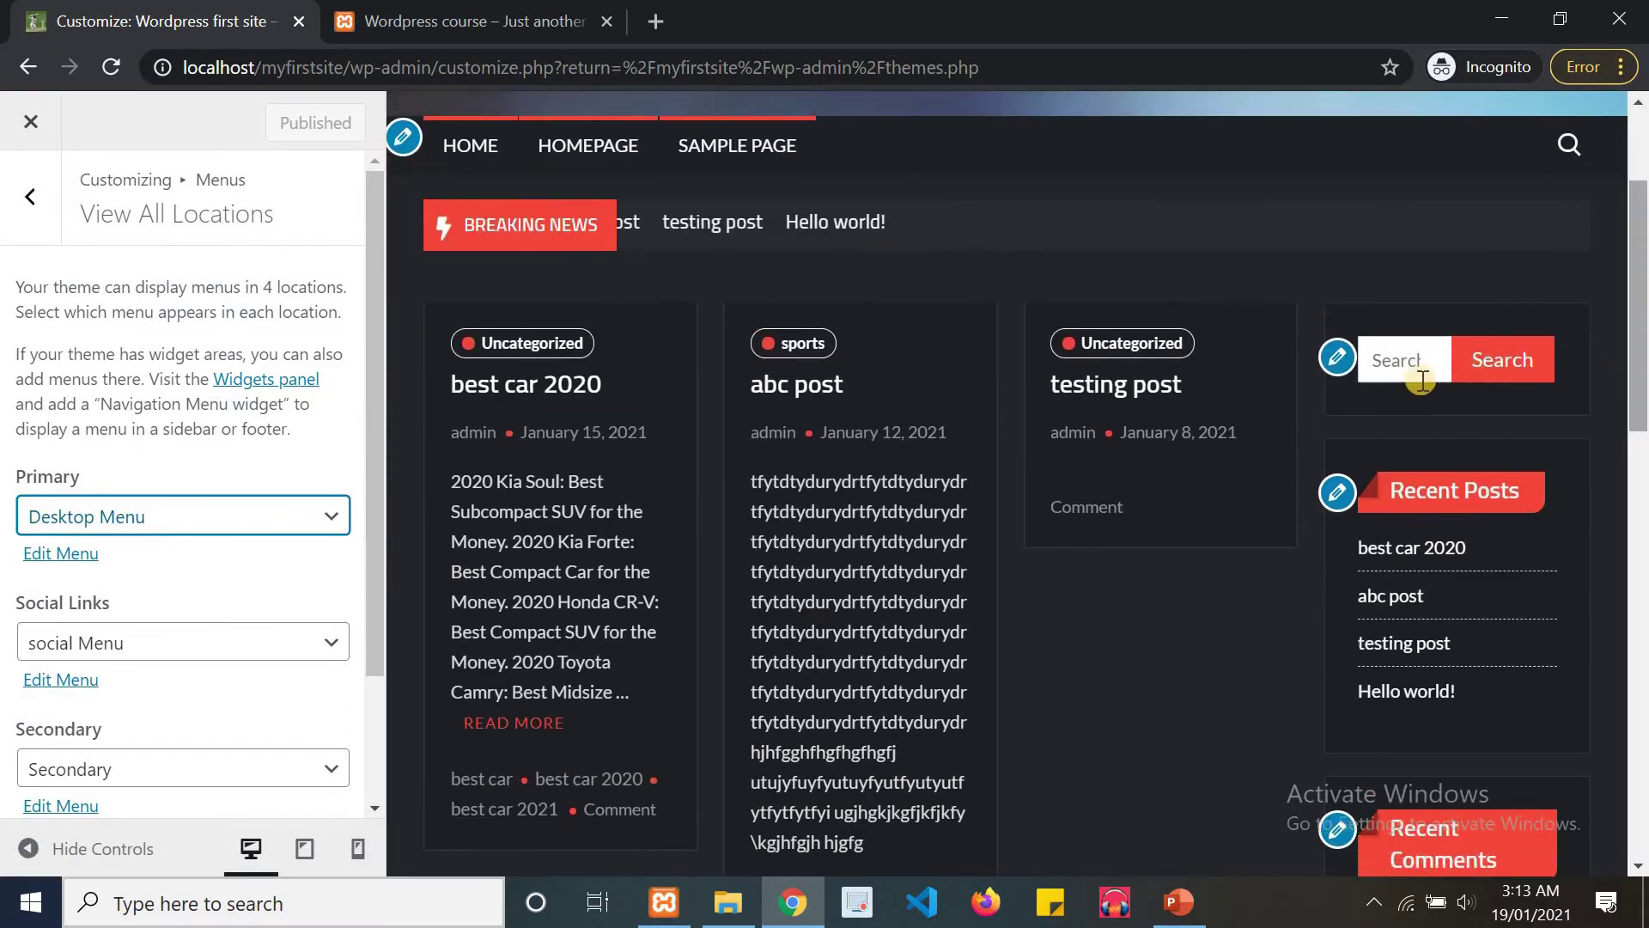
pyautogui.click(1345, 375)
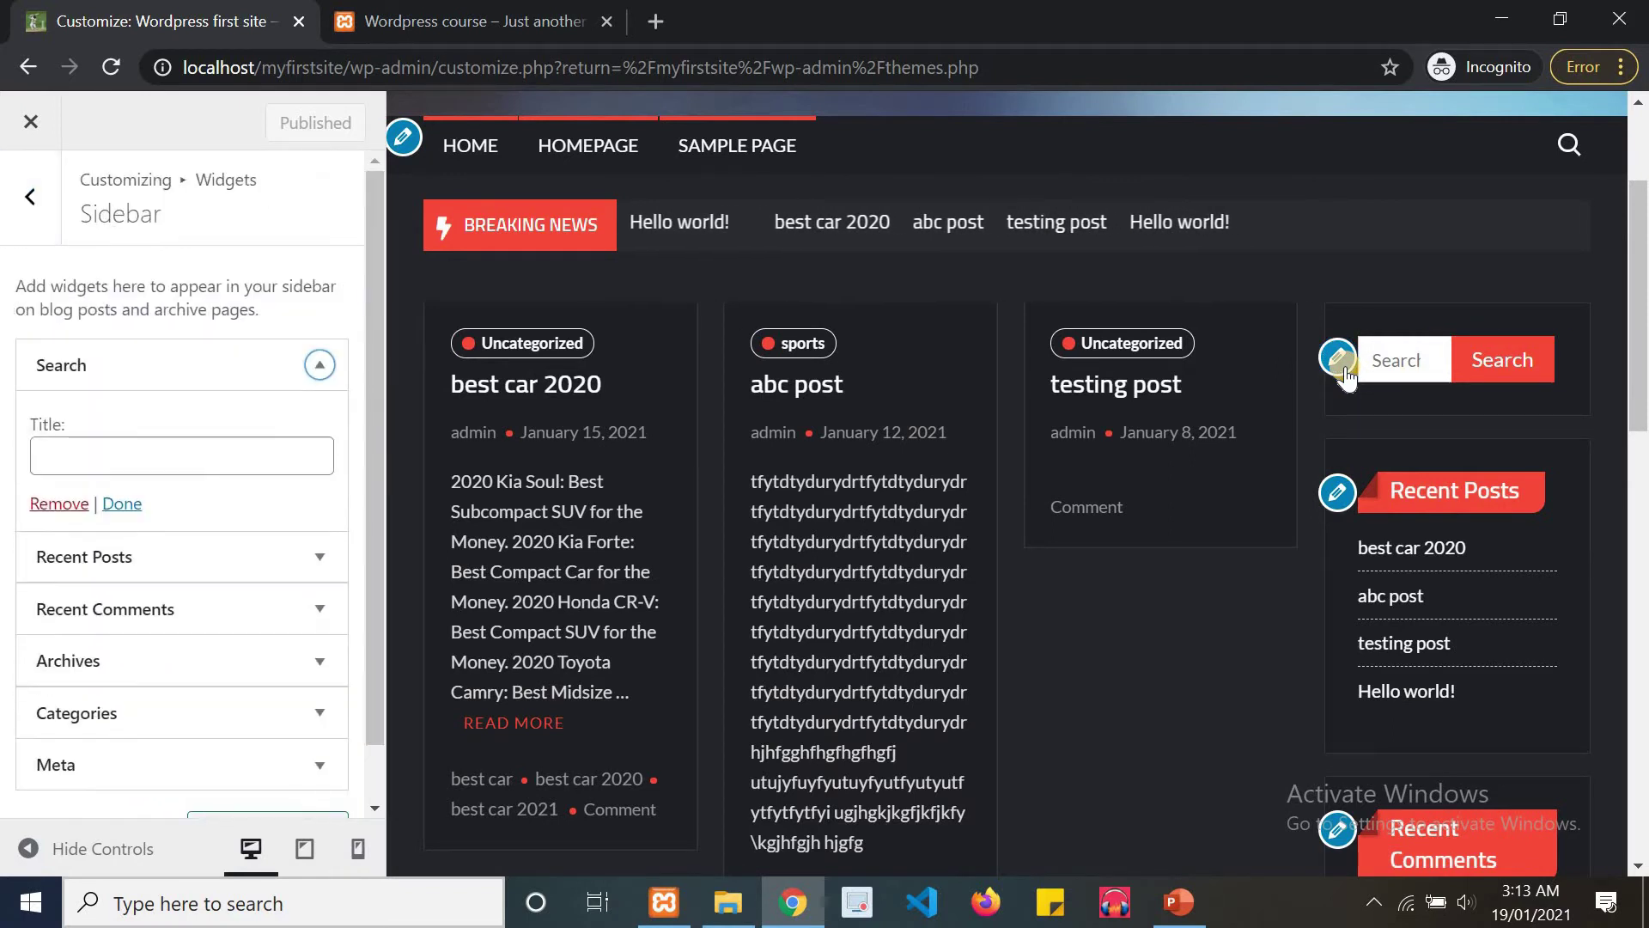
pyautogui.click(113, 460)
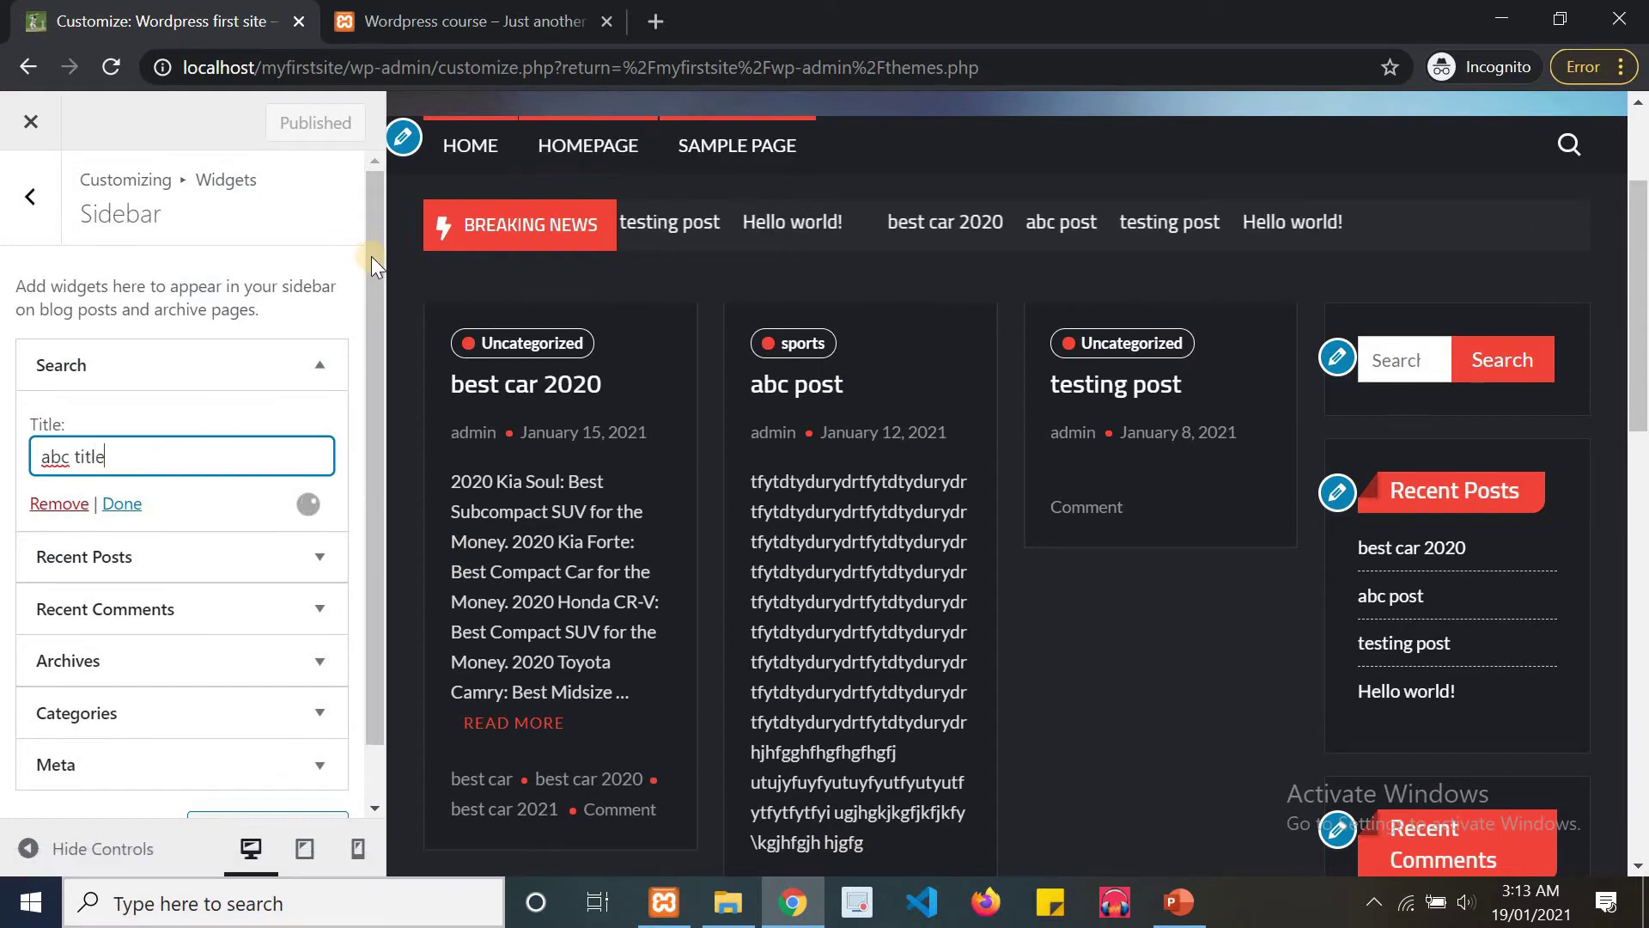
pyautogui.moveTo(371, 256); pyautogui.dragTo(370, 313)
pyautogui.click(137, 464)
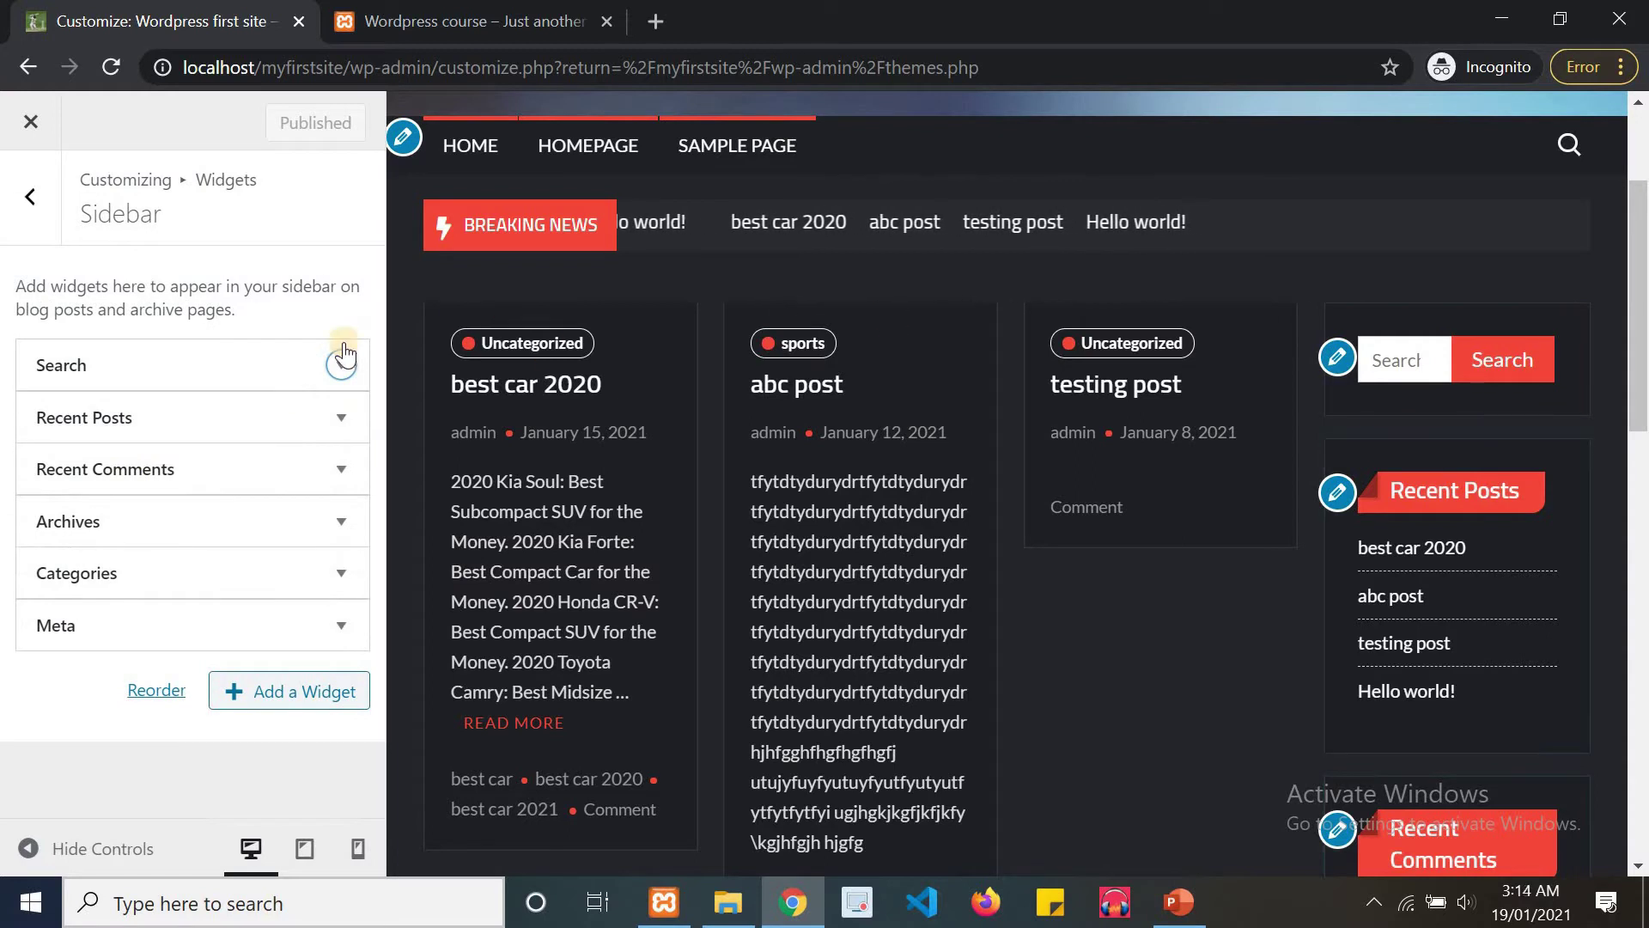
pyautogui.click(343, 355)
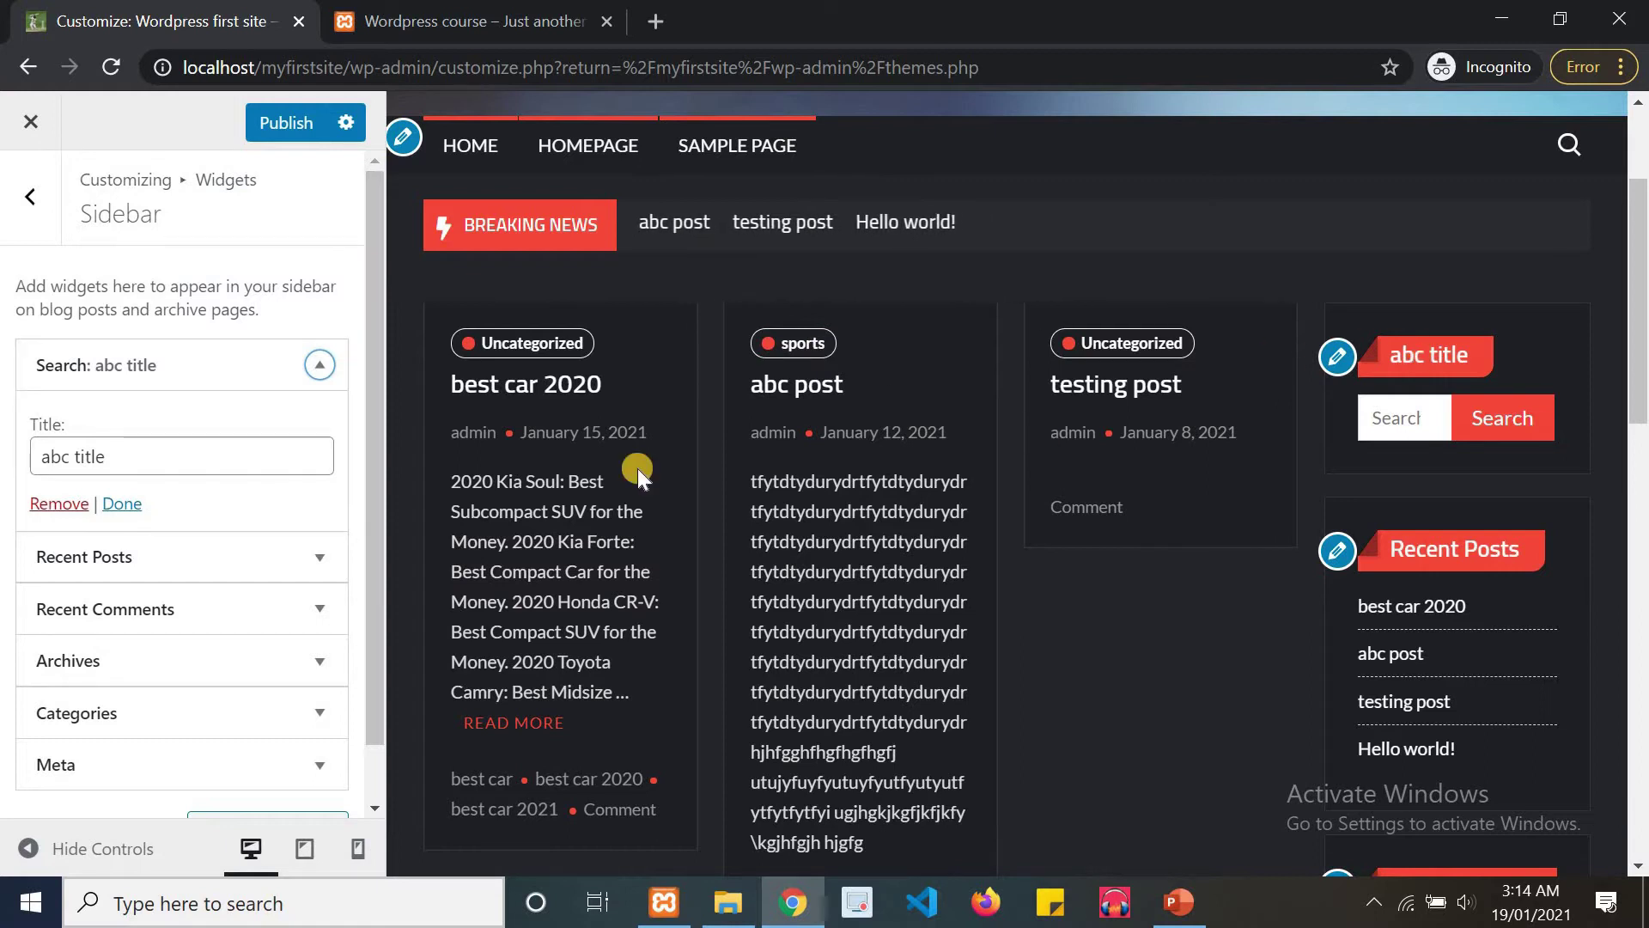
pyautogui.click(275, 129)
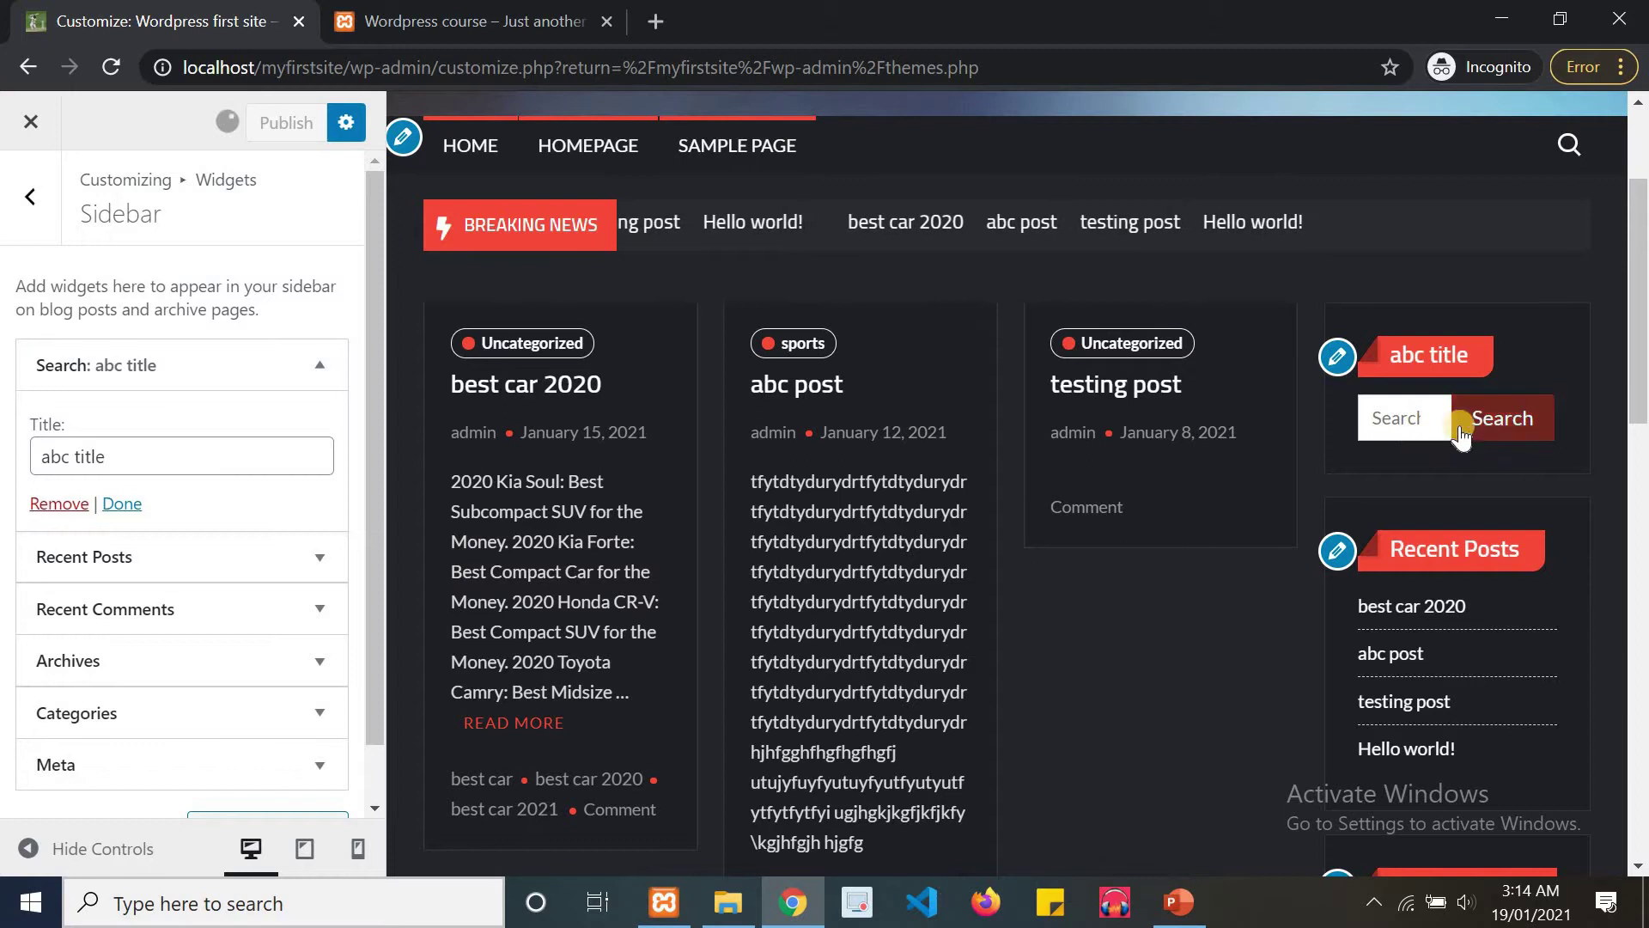
pyautogui.click(125, 505)
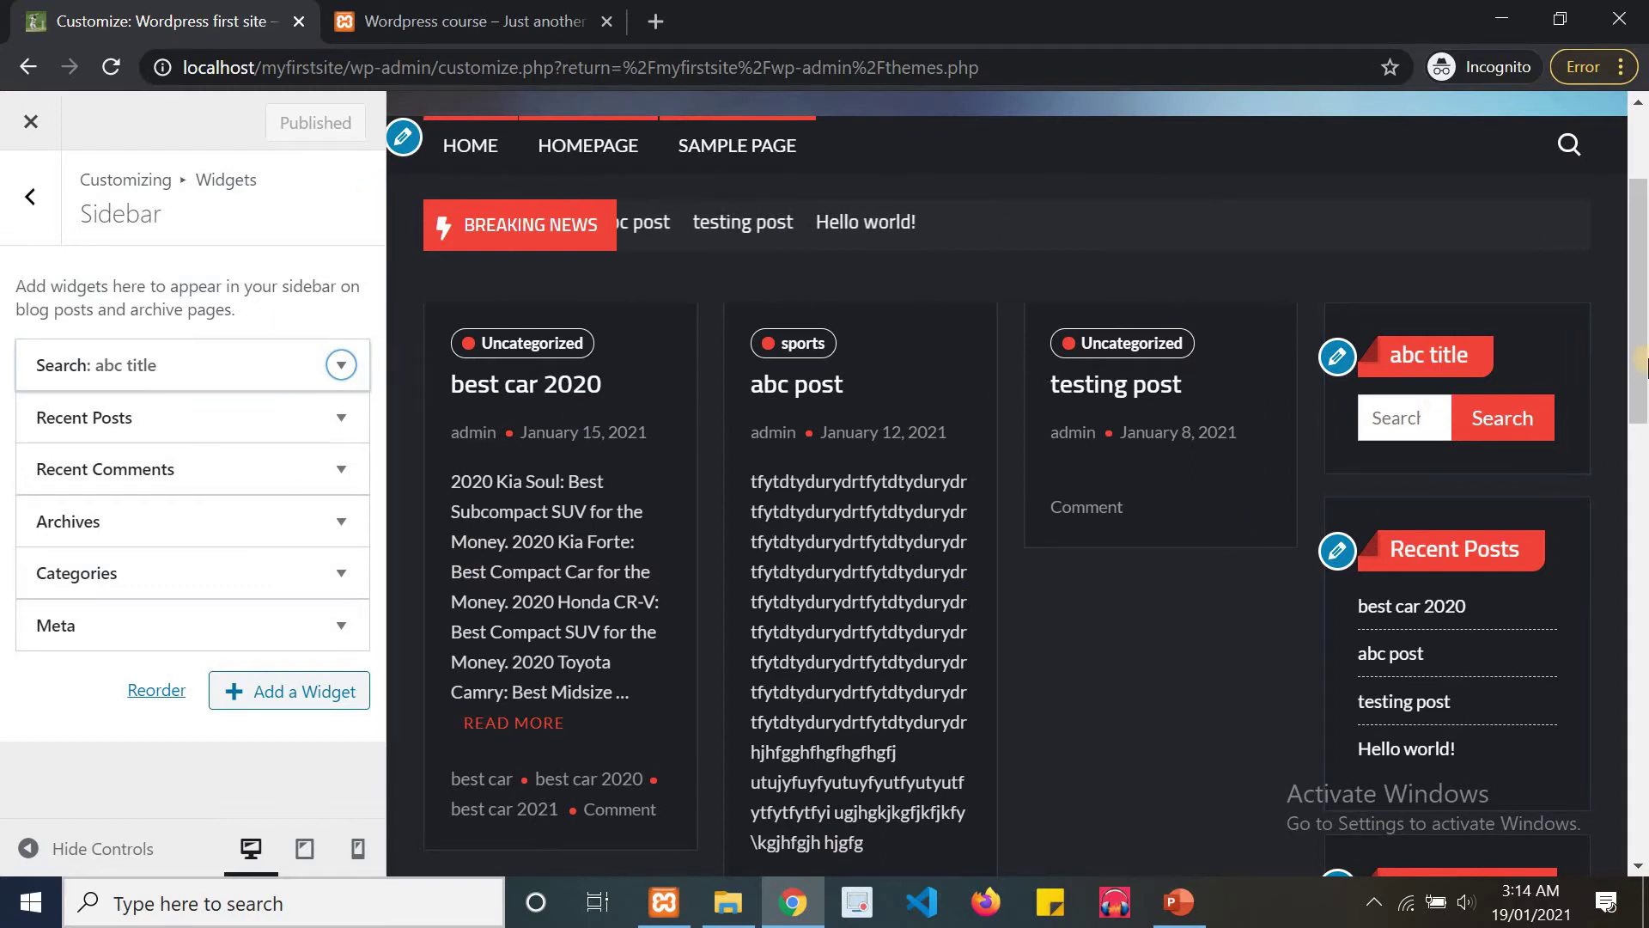
# Look through the remaining sidebar widgets and the footer in the site preview, and return to the page's beginning.
pyautogui.scroll(-3, 1409, 360)
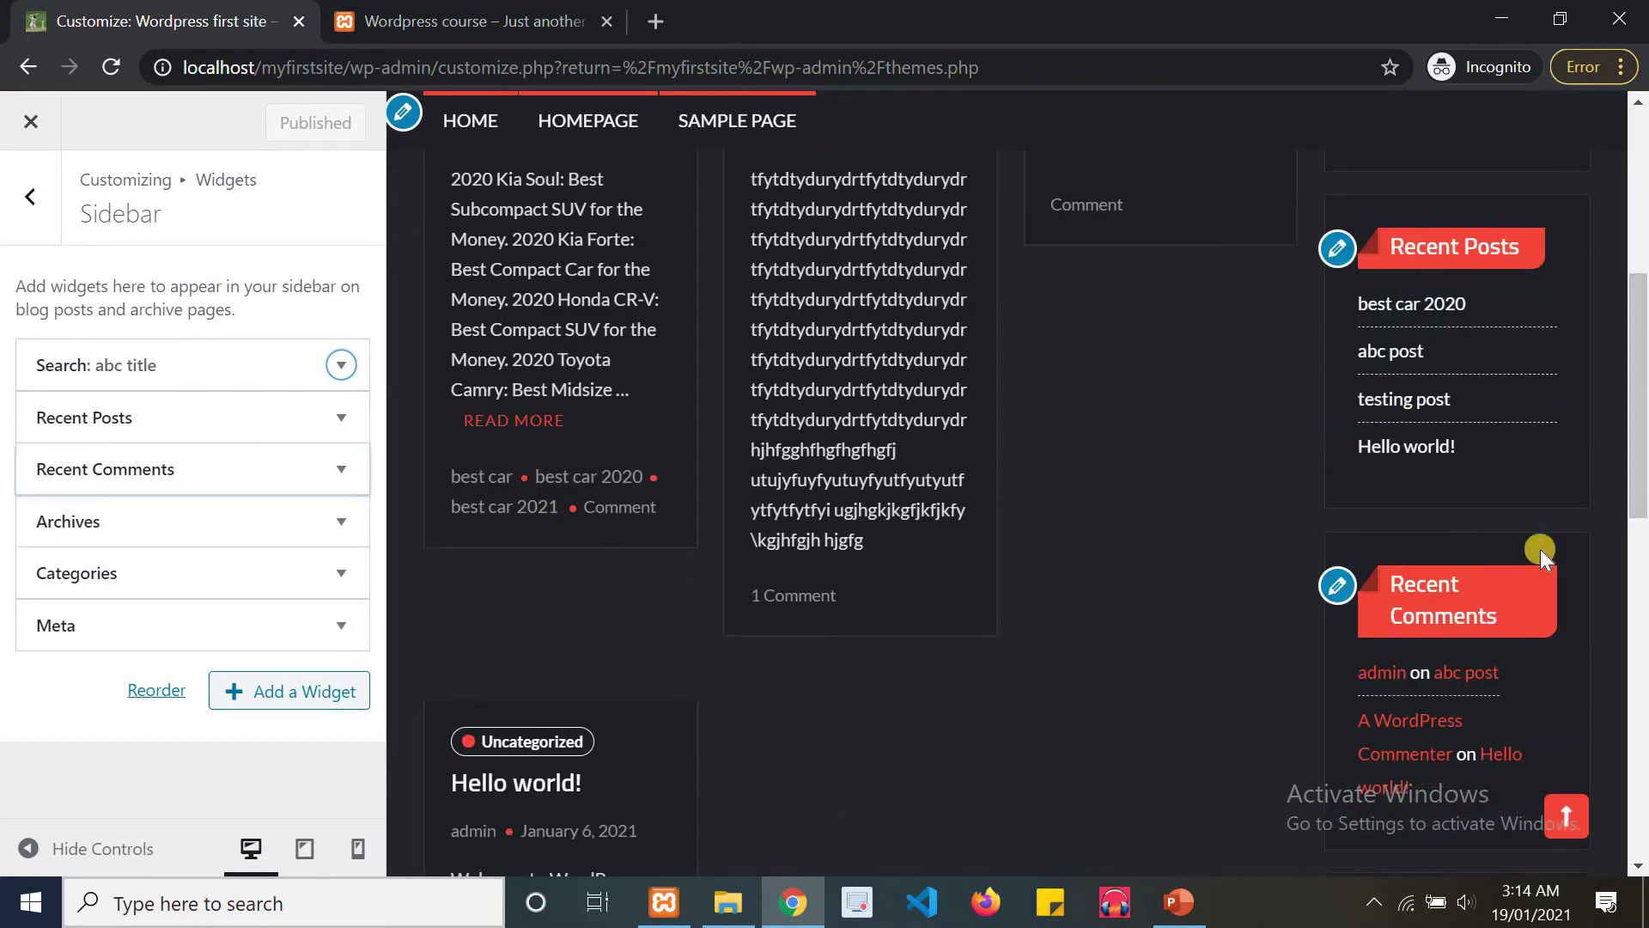
pyautogui.scroll(-6, 1642, 747)
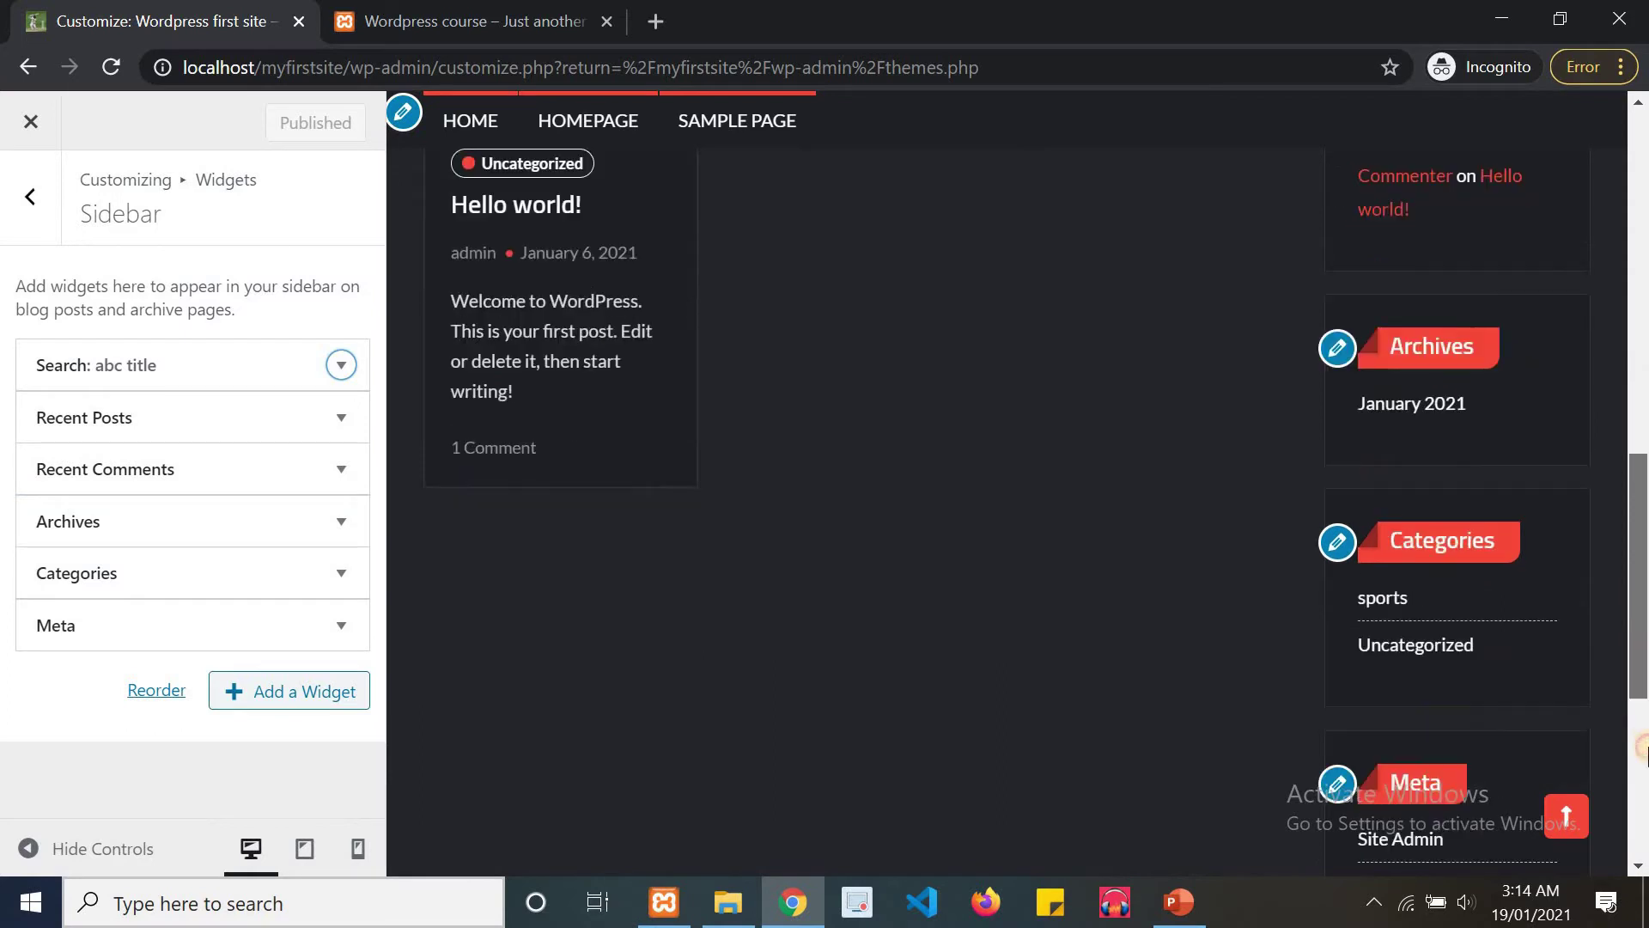
pyautogui.scroll(-3, 1642, 747)
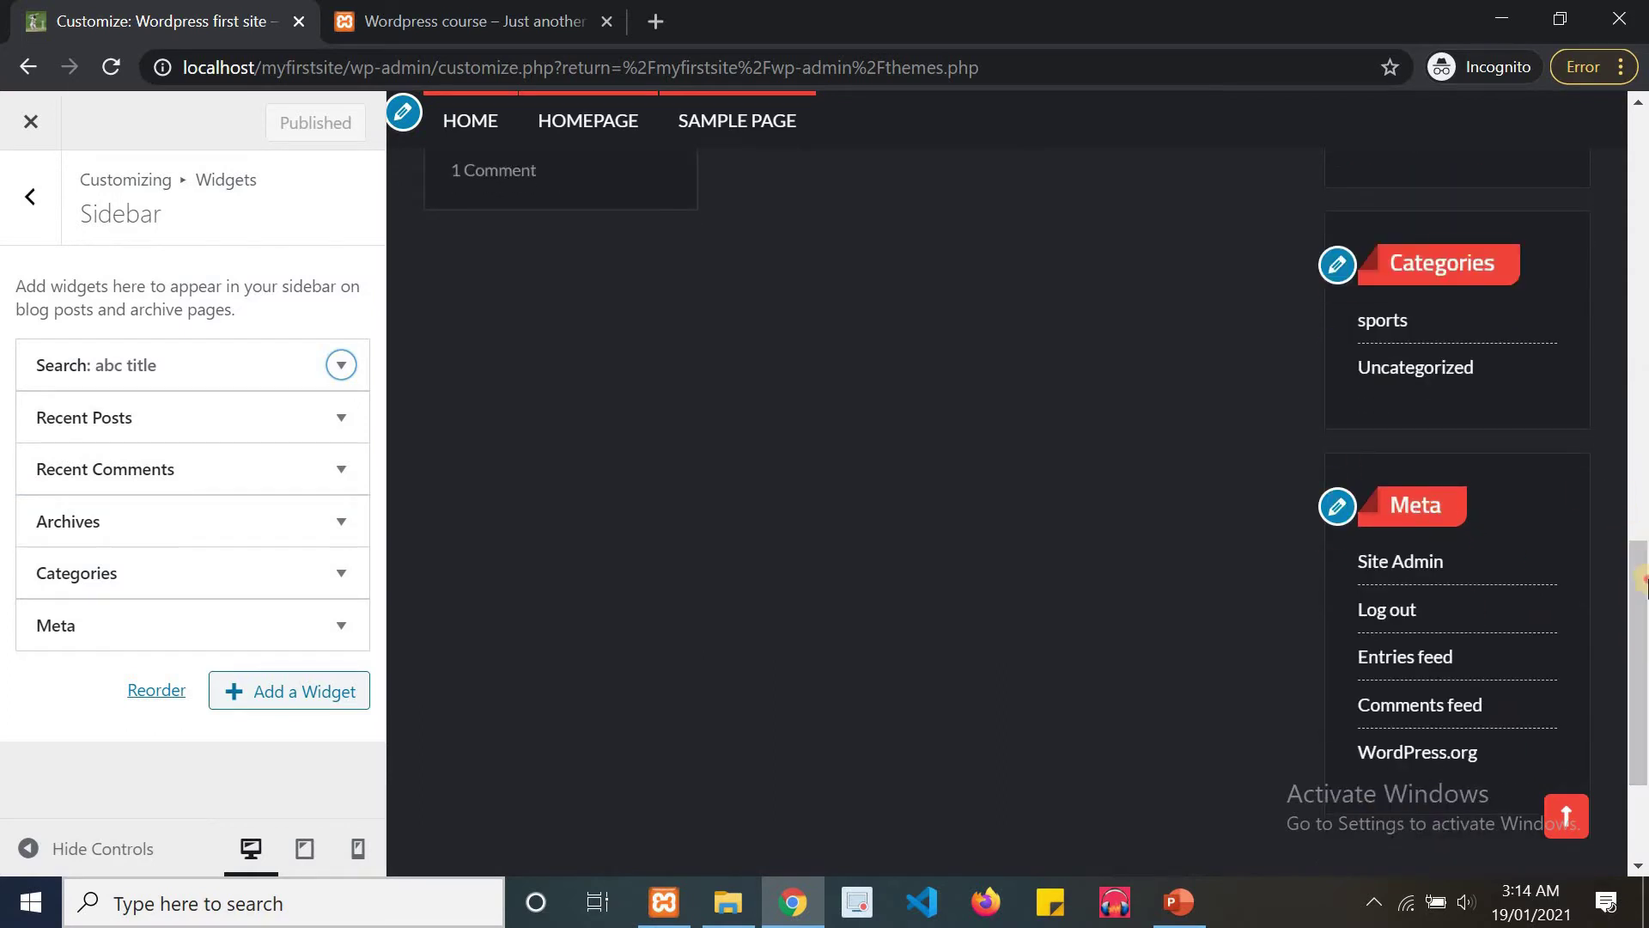
pyautogui.scroll(-3, 1642, 580)
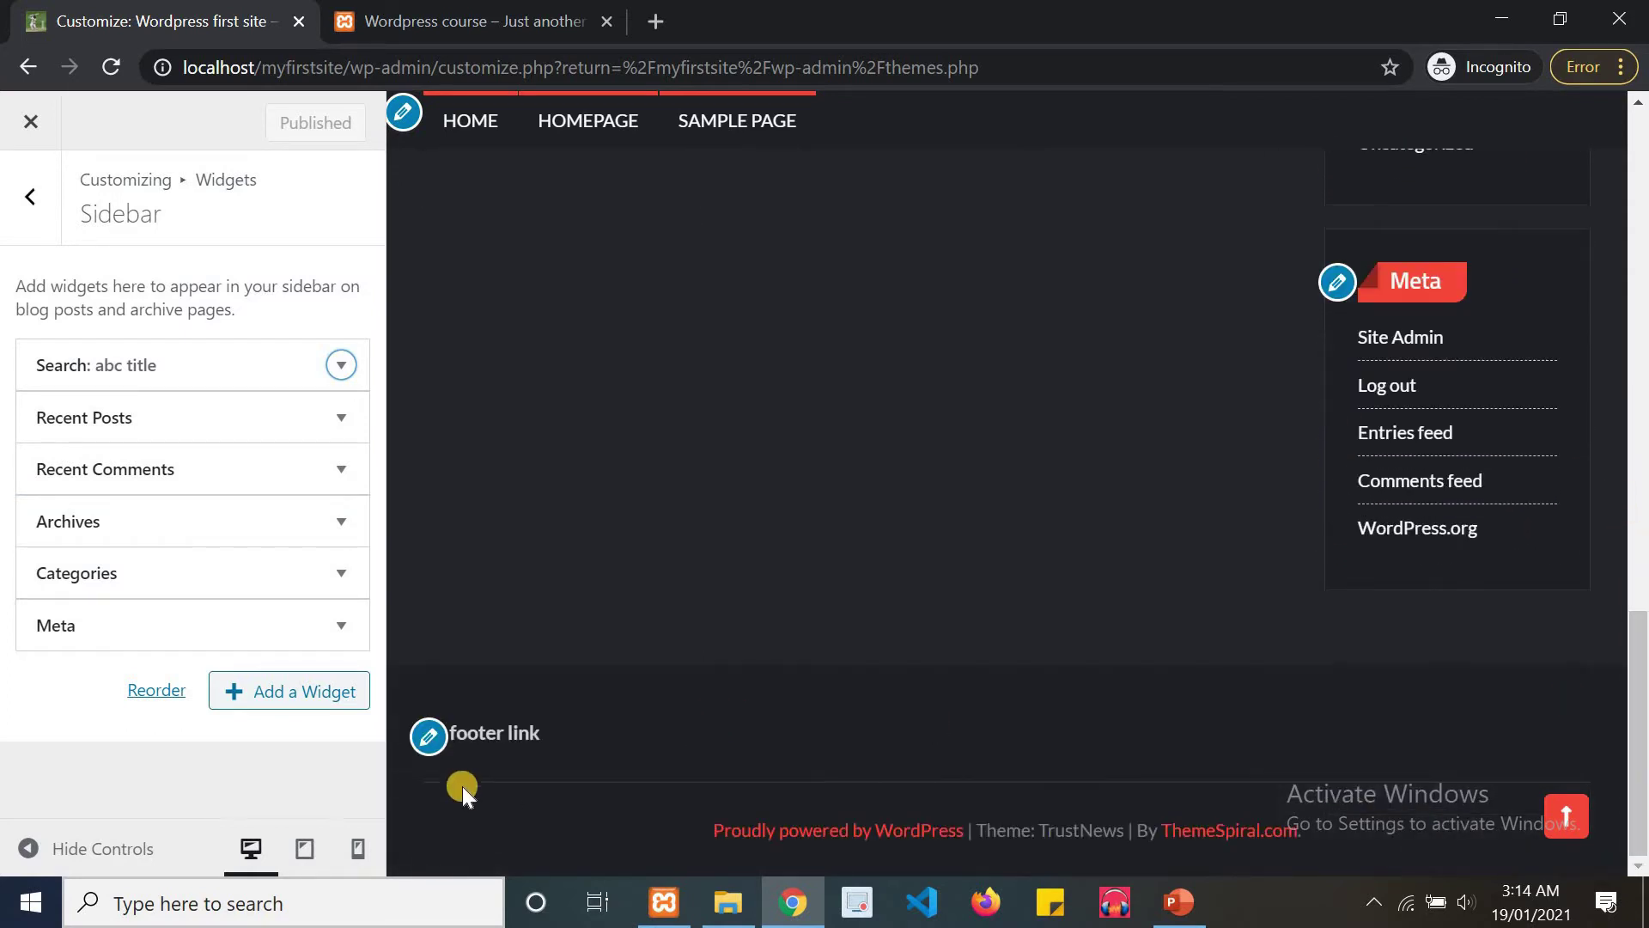
pyautogui.click(1566, 815)
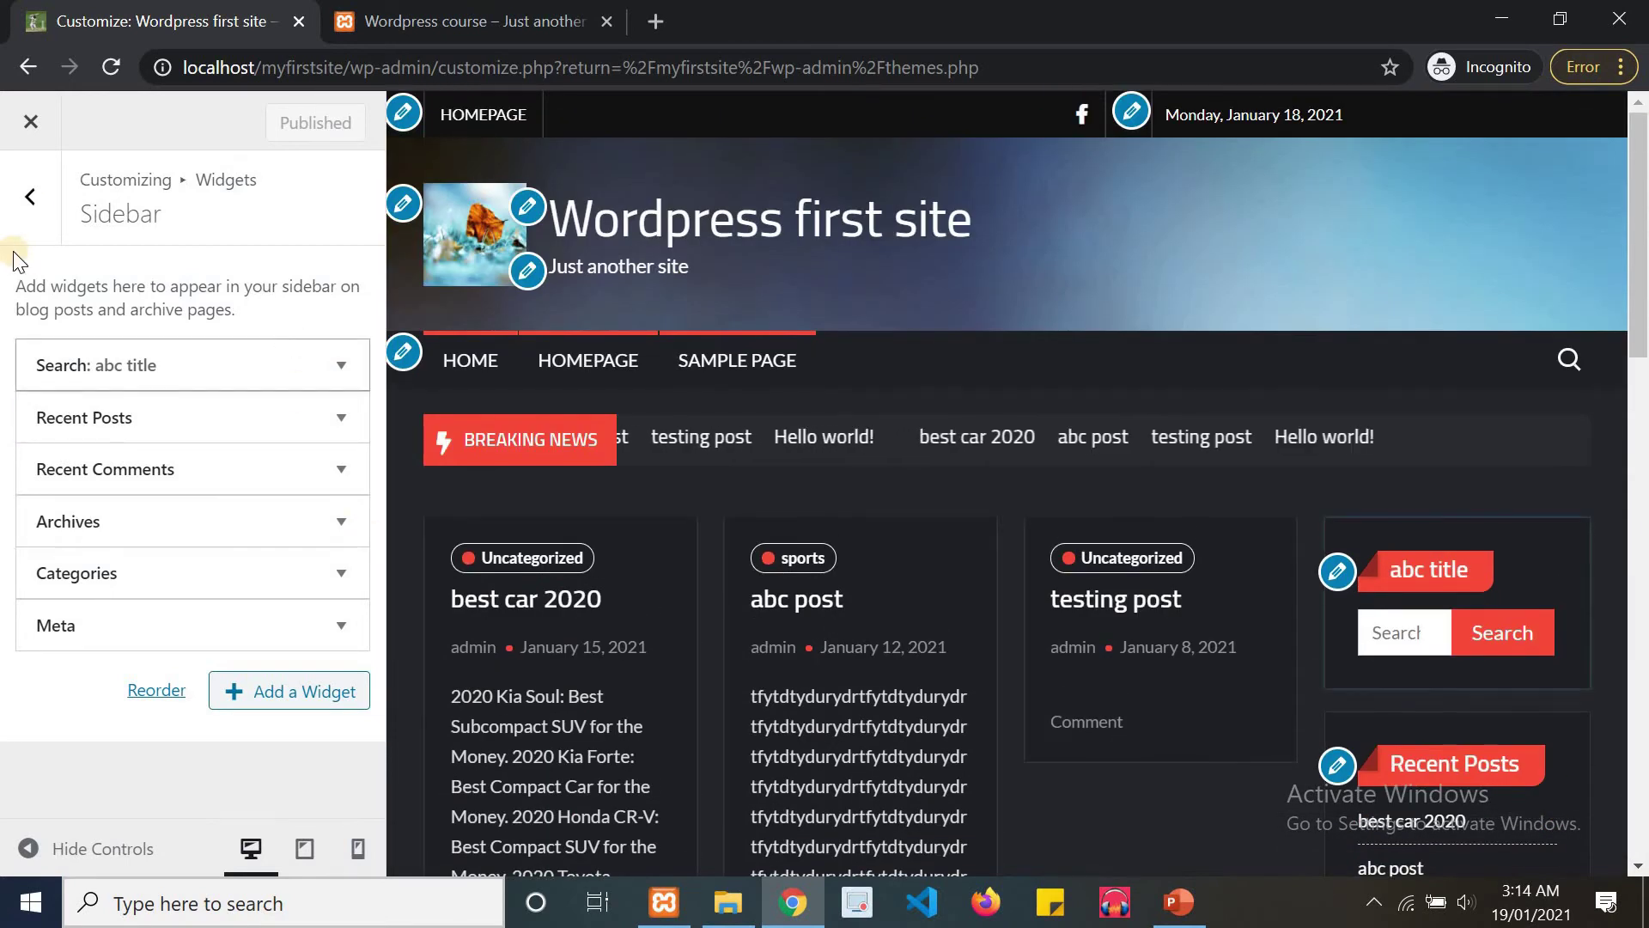
# Examine the Advertise Area and Side Header Banner widget areas and return to the widget area list.
pyautogui.click(30, 196)
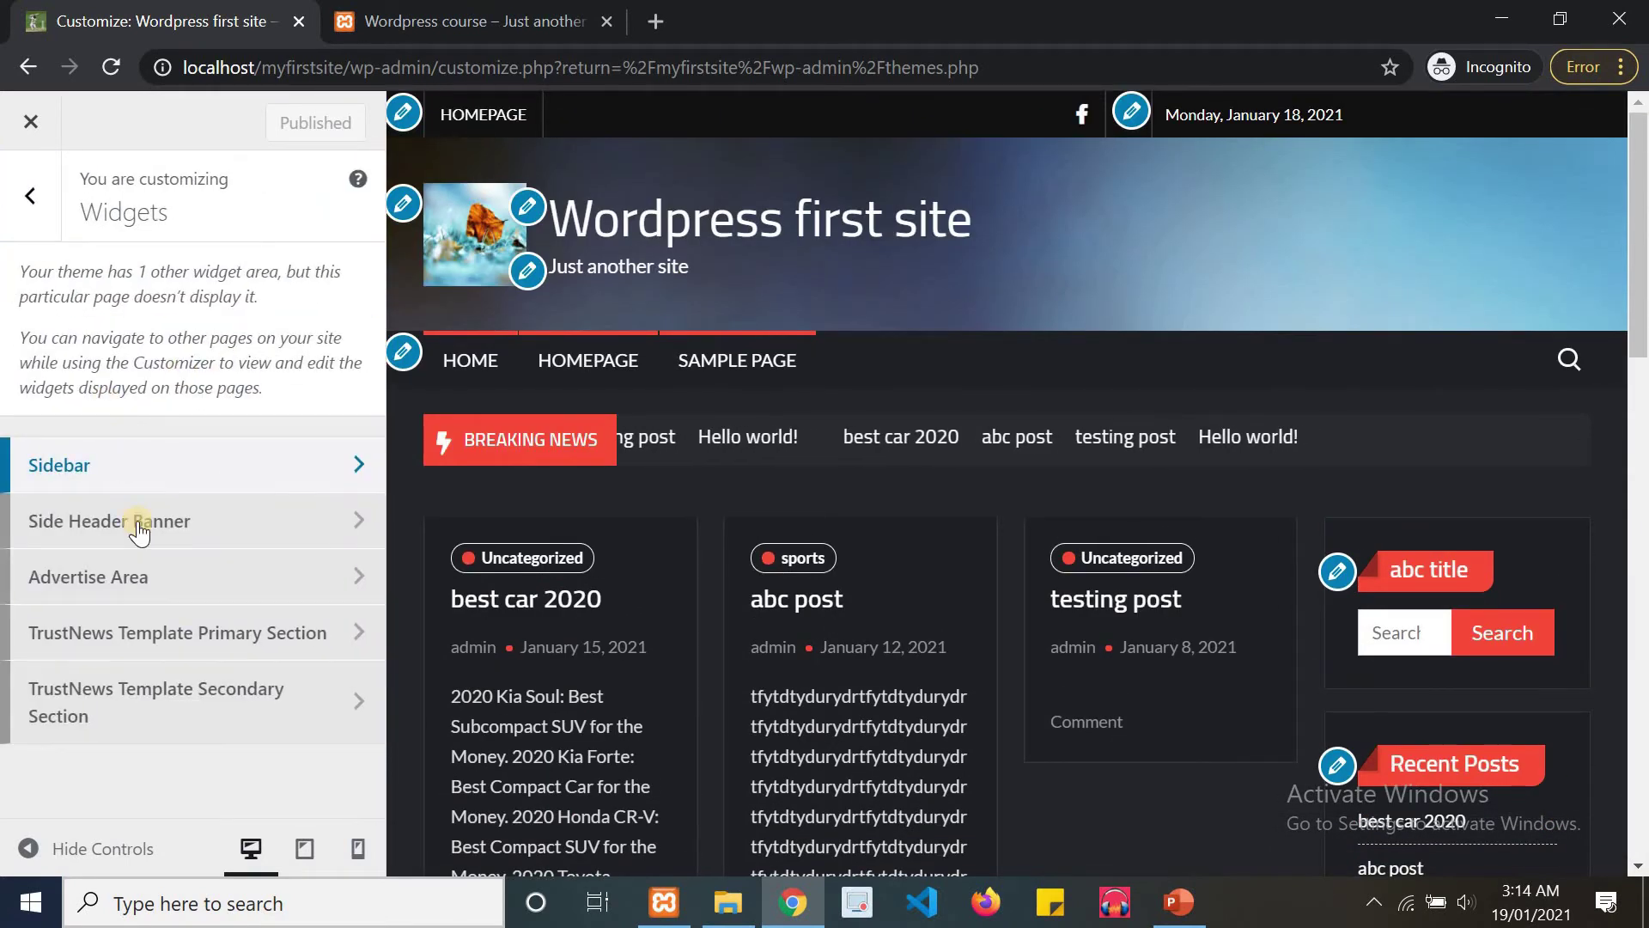
pyautogui.click(127, 571)
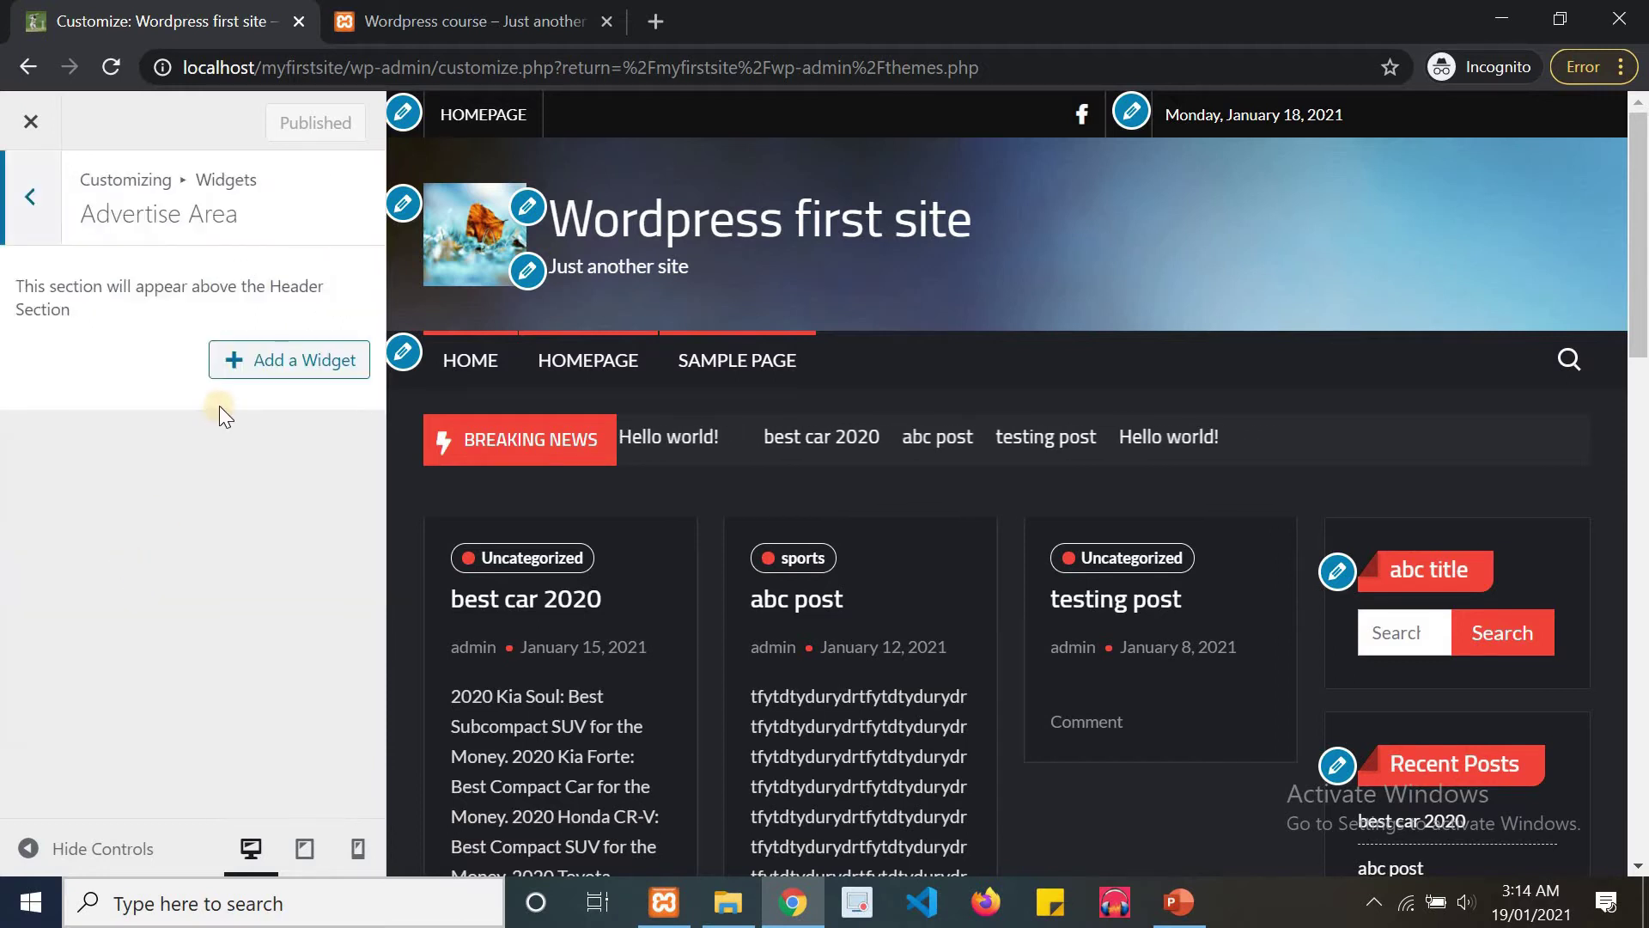
pyautogui.click(7, 179)
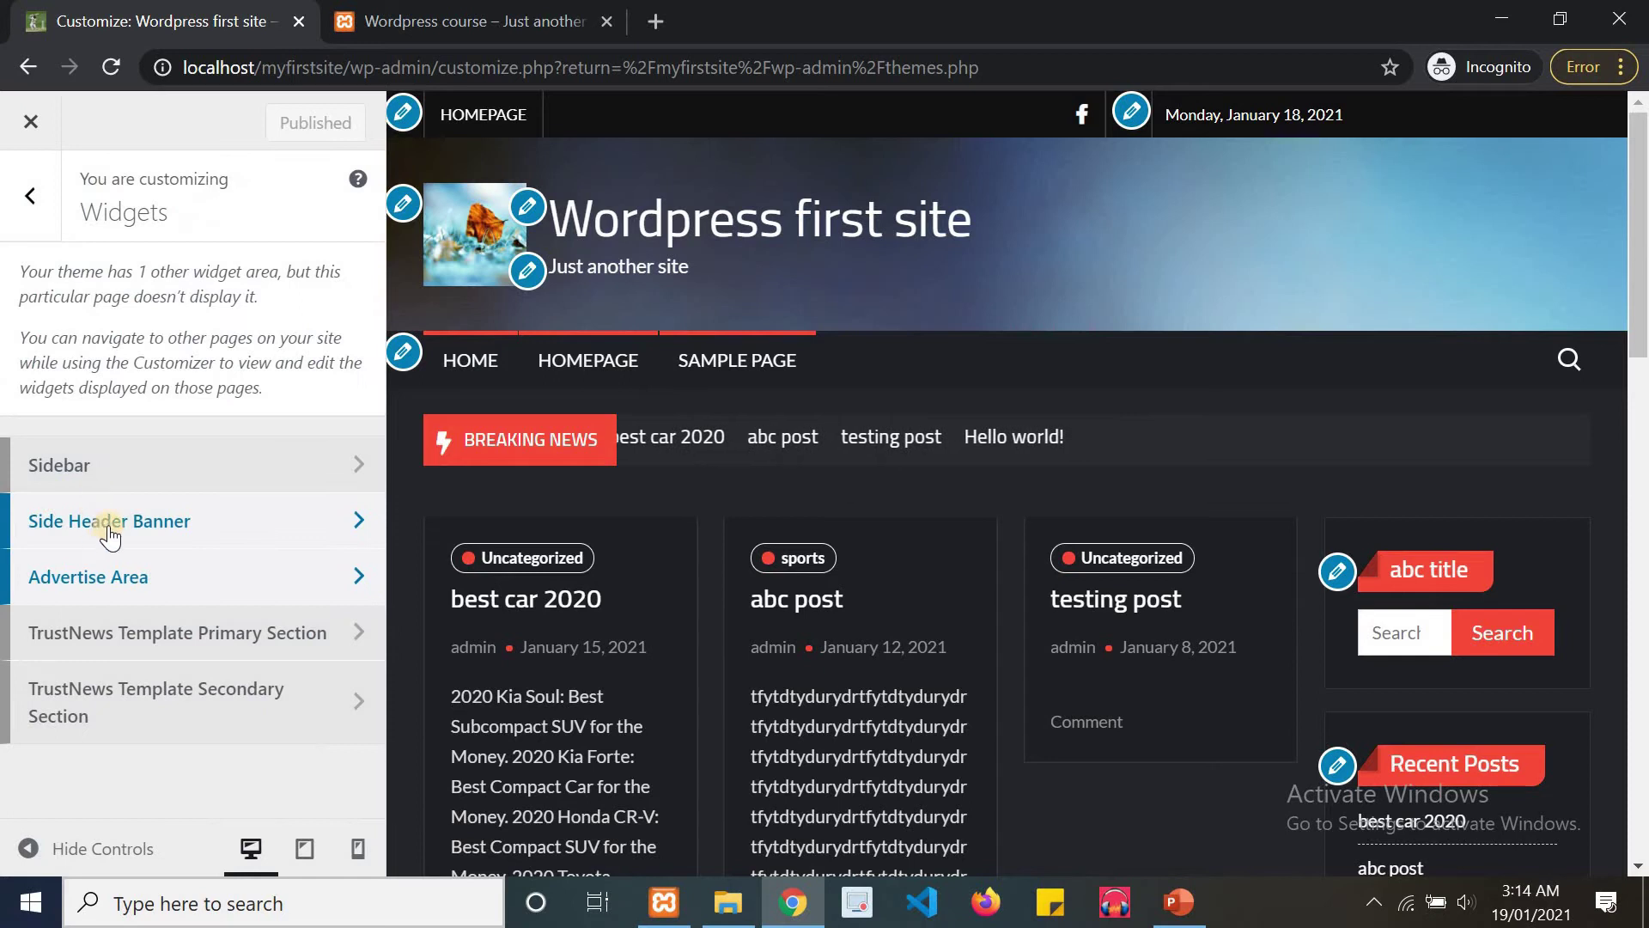
pyautogui.click(110, 524)
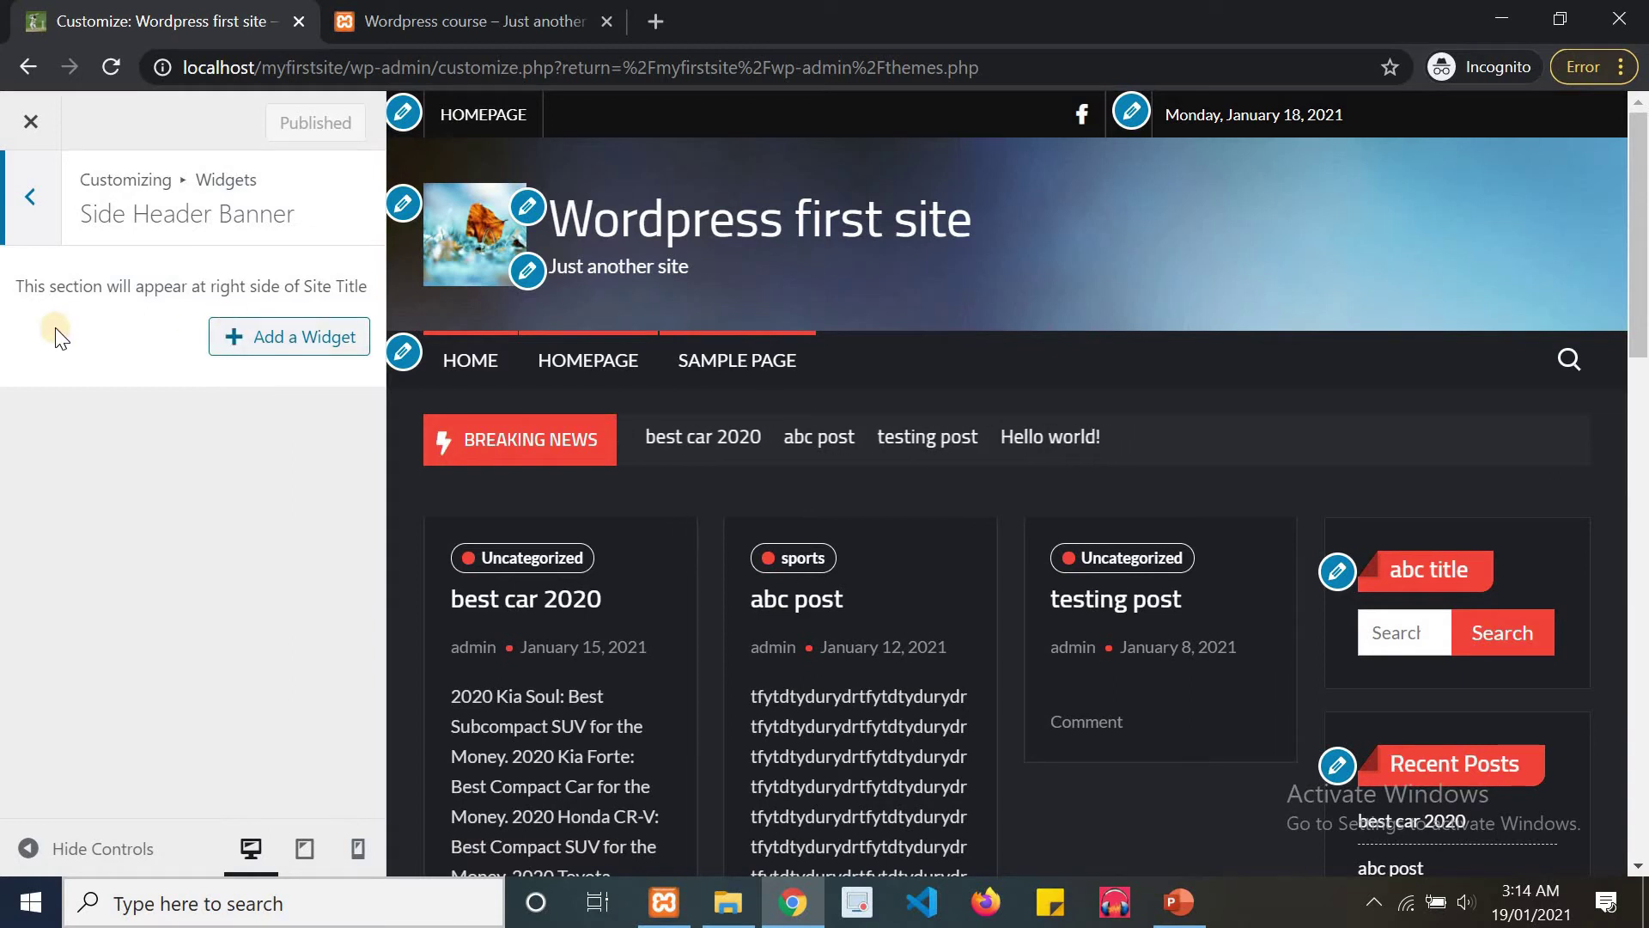
pyautogui.click(30, 197)
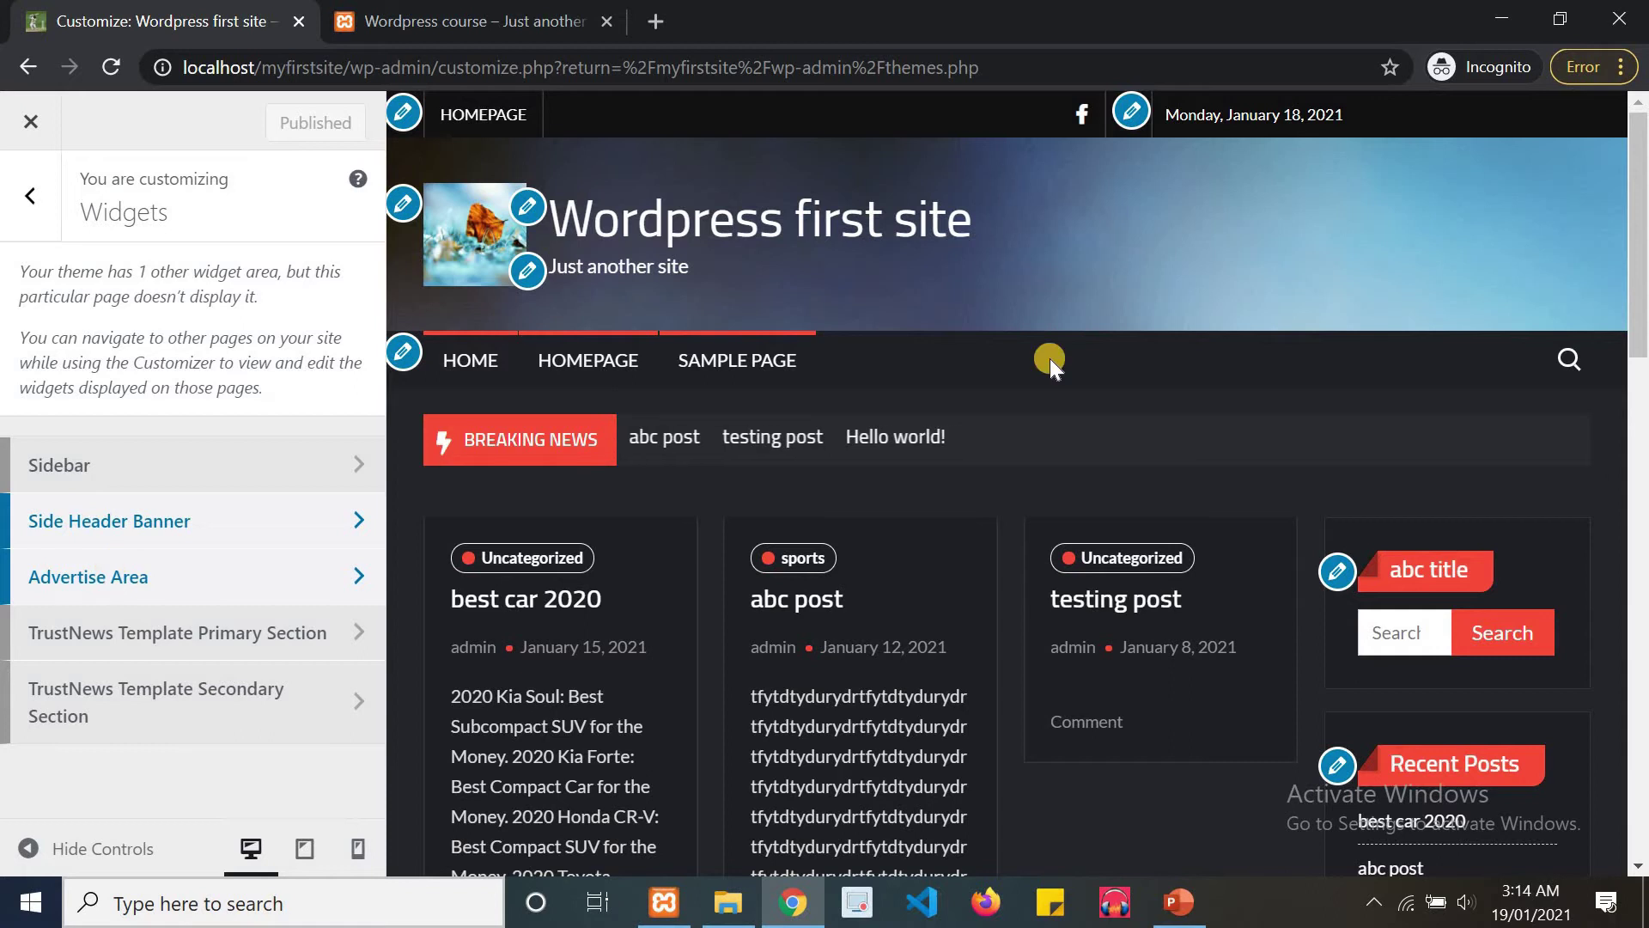
# Try bg.jpg from the media library as the site's background image, check it in the preview, and remove it again.
pyautogui.moveTo(1640, 207); pyautogui.dragTo(265, 331)
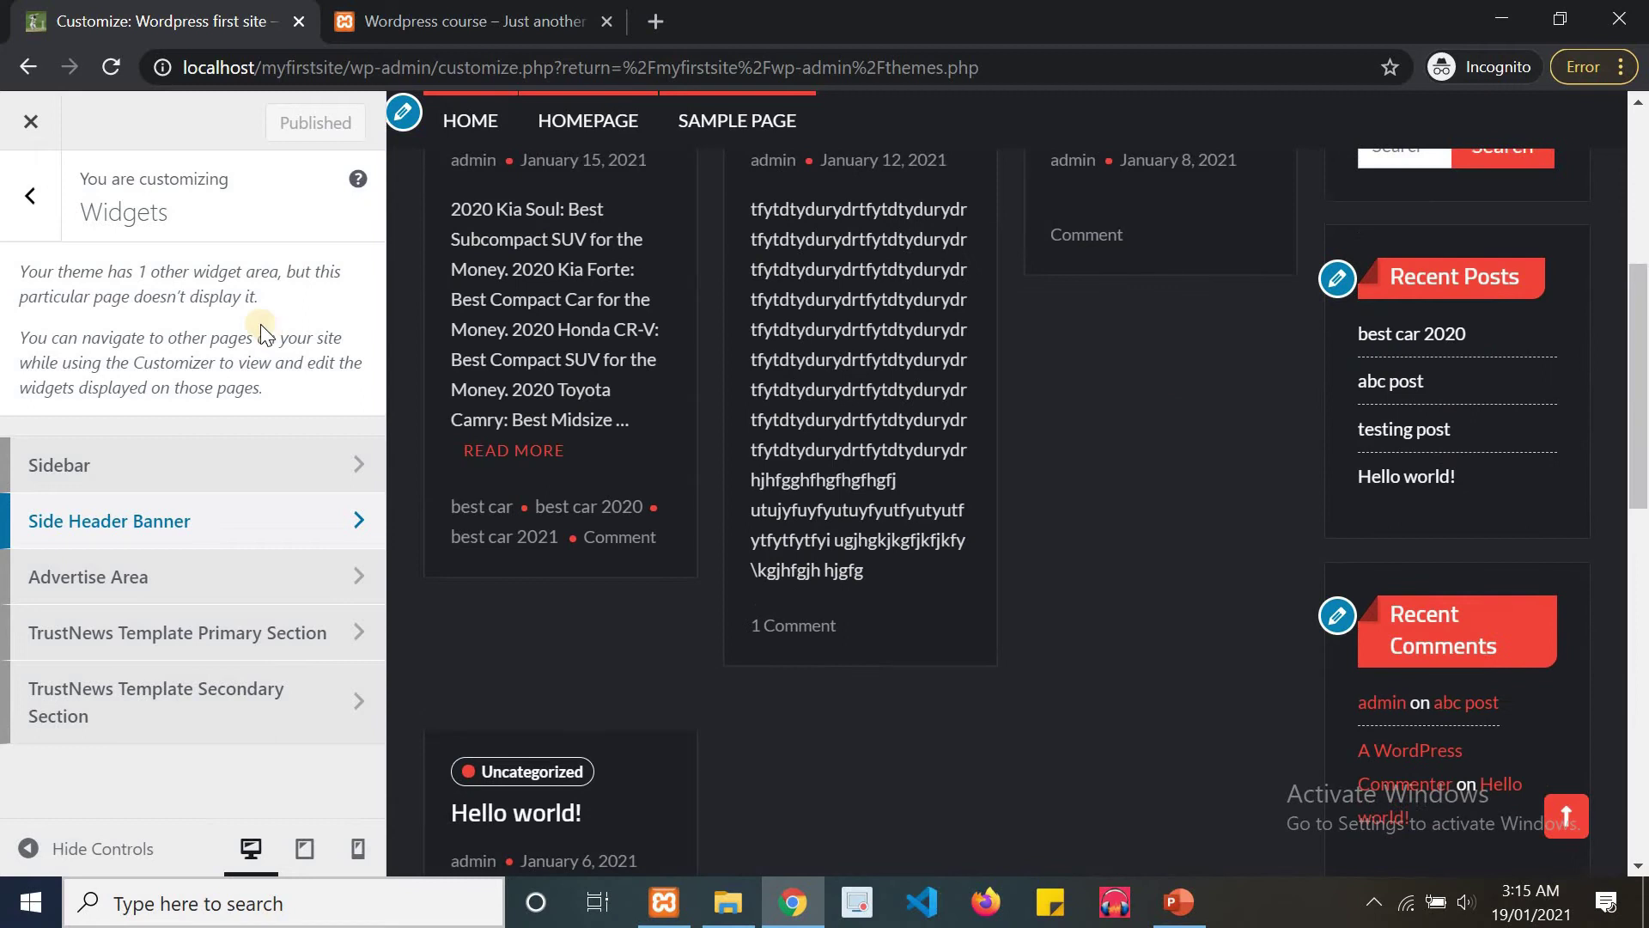
pyautogui.click(49, 208)
pyautogui.moveTo(374, 452); pyautogui.dragTo(373, 373)
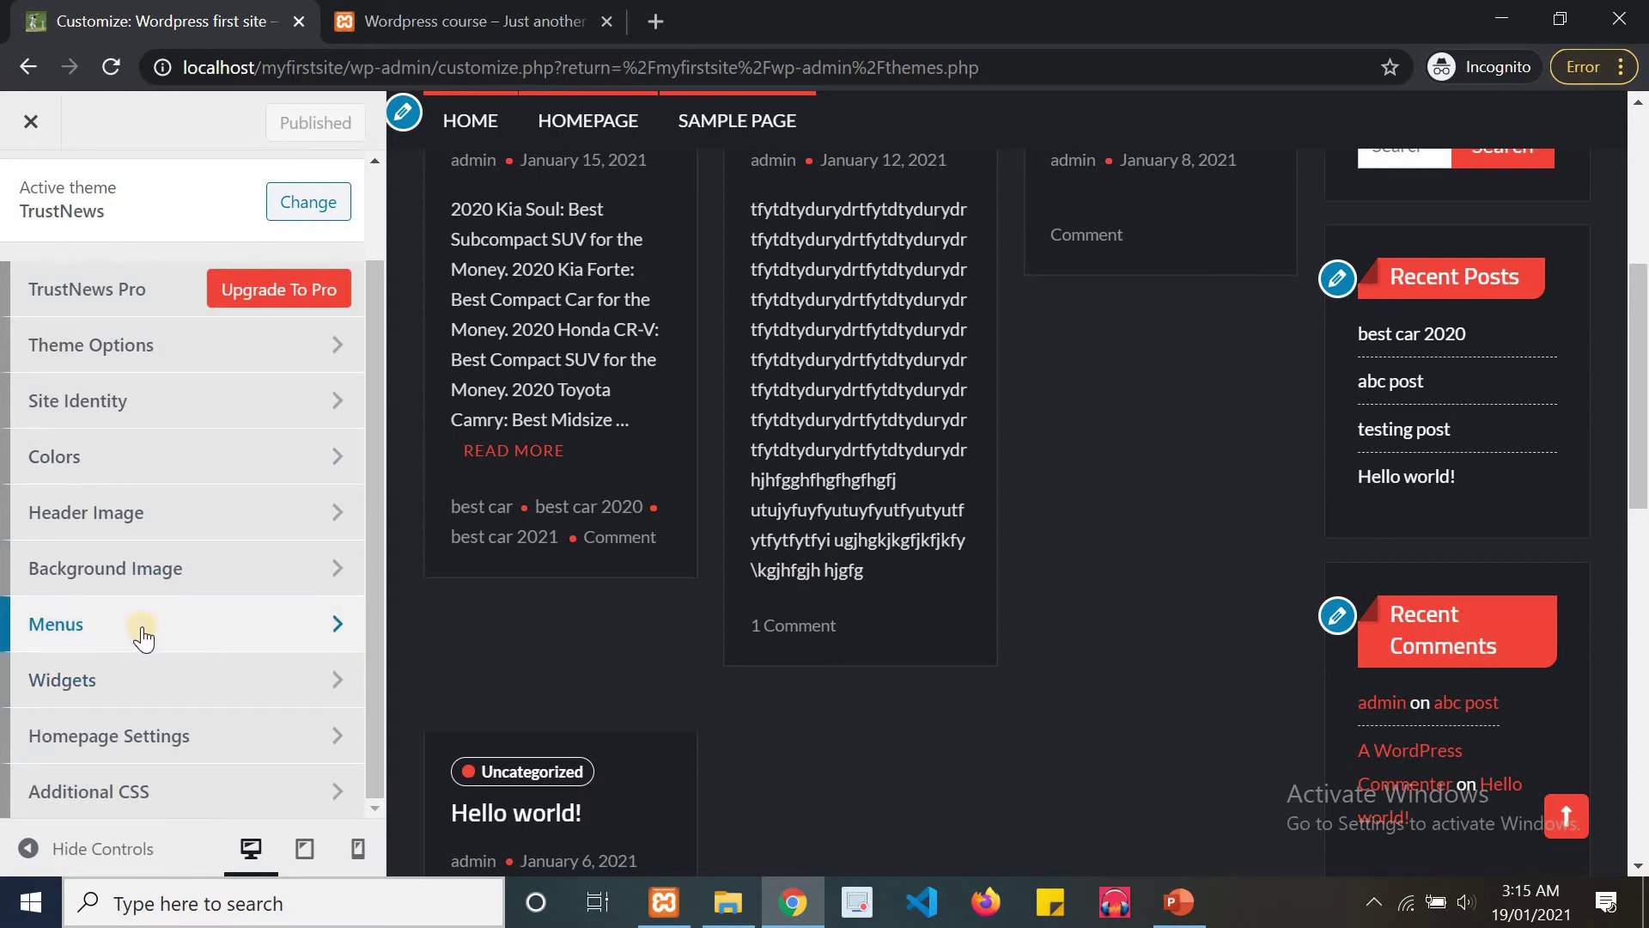
pyautogui.click(183, 571)
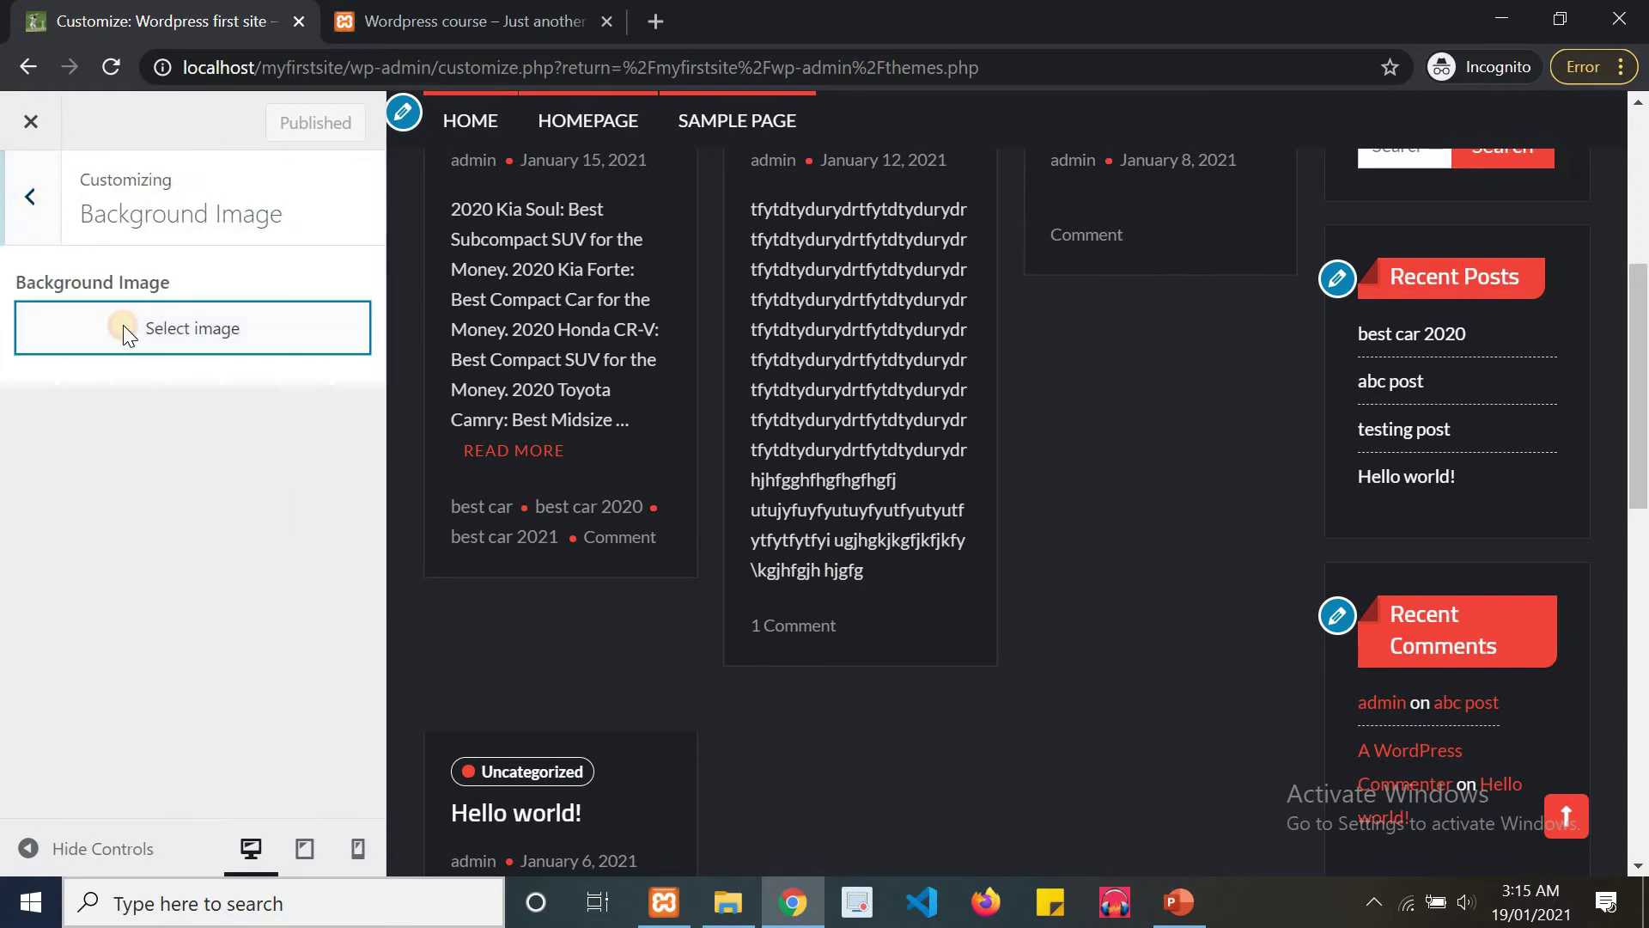
pyautogui.click(122, 326)
pyautogui.click(378, 384)
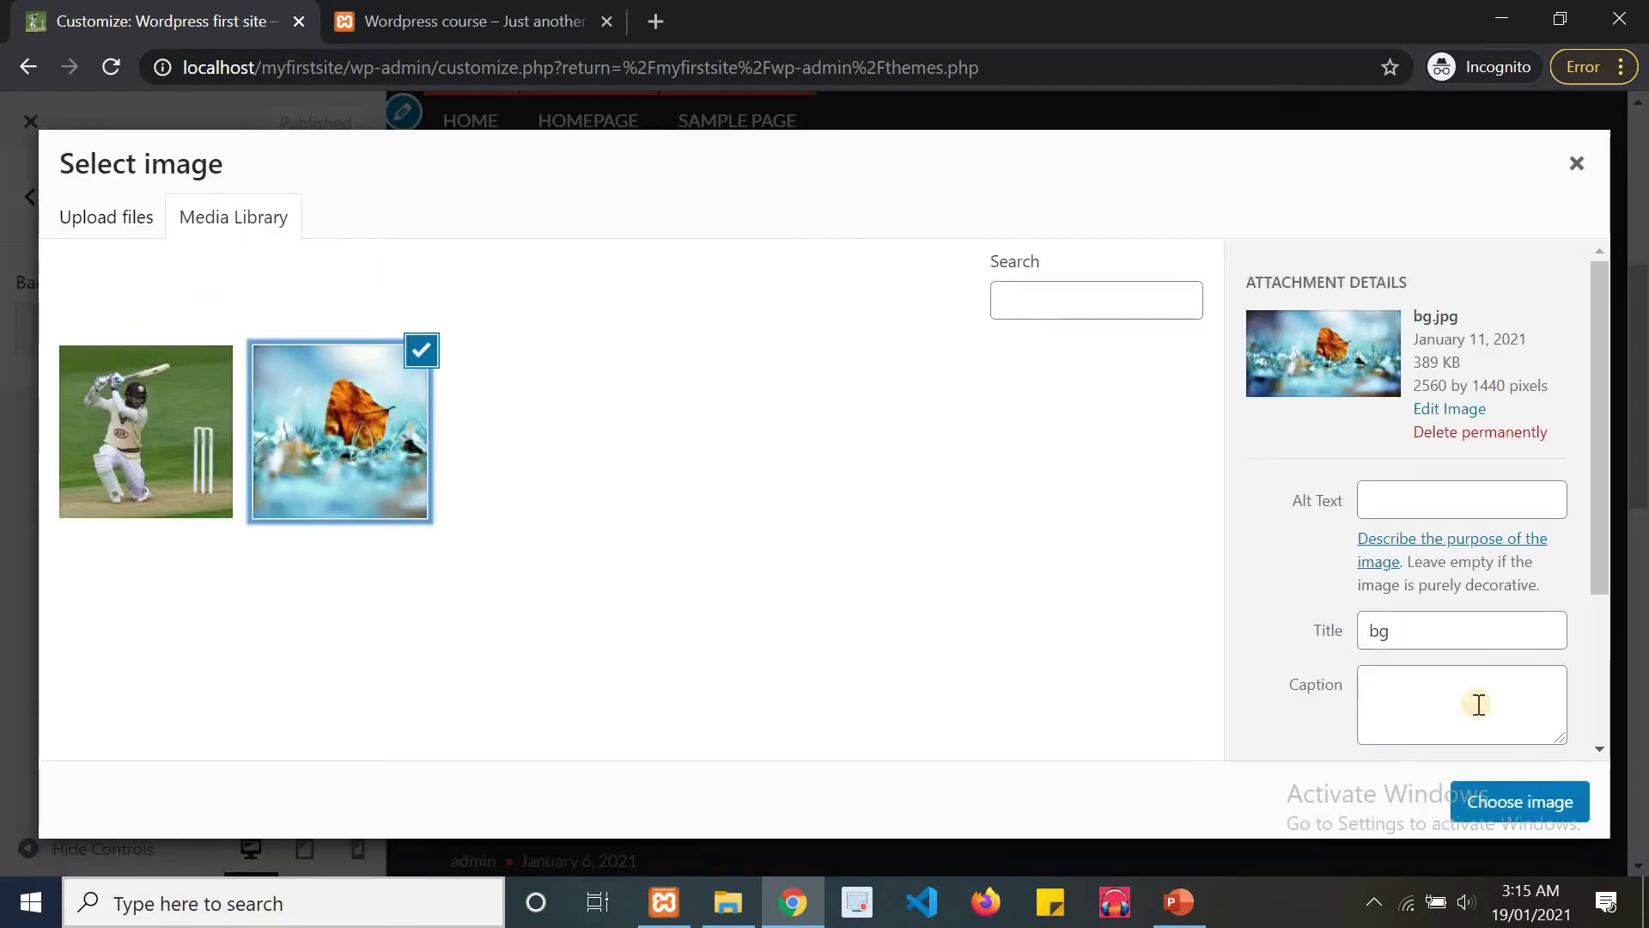
pyautogui.click(1487, 818)
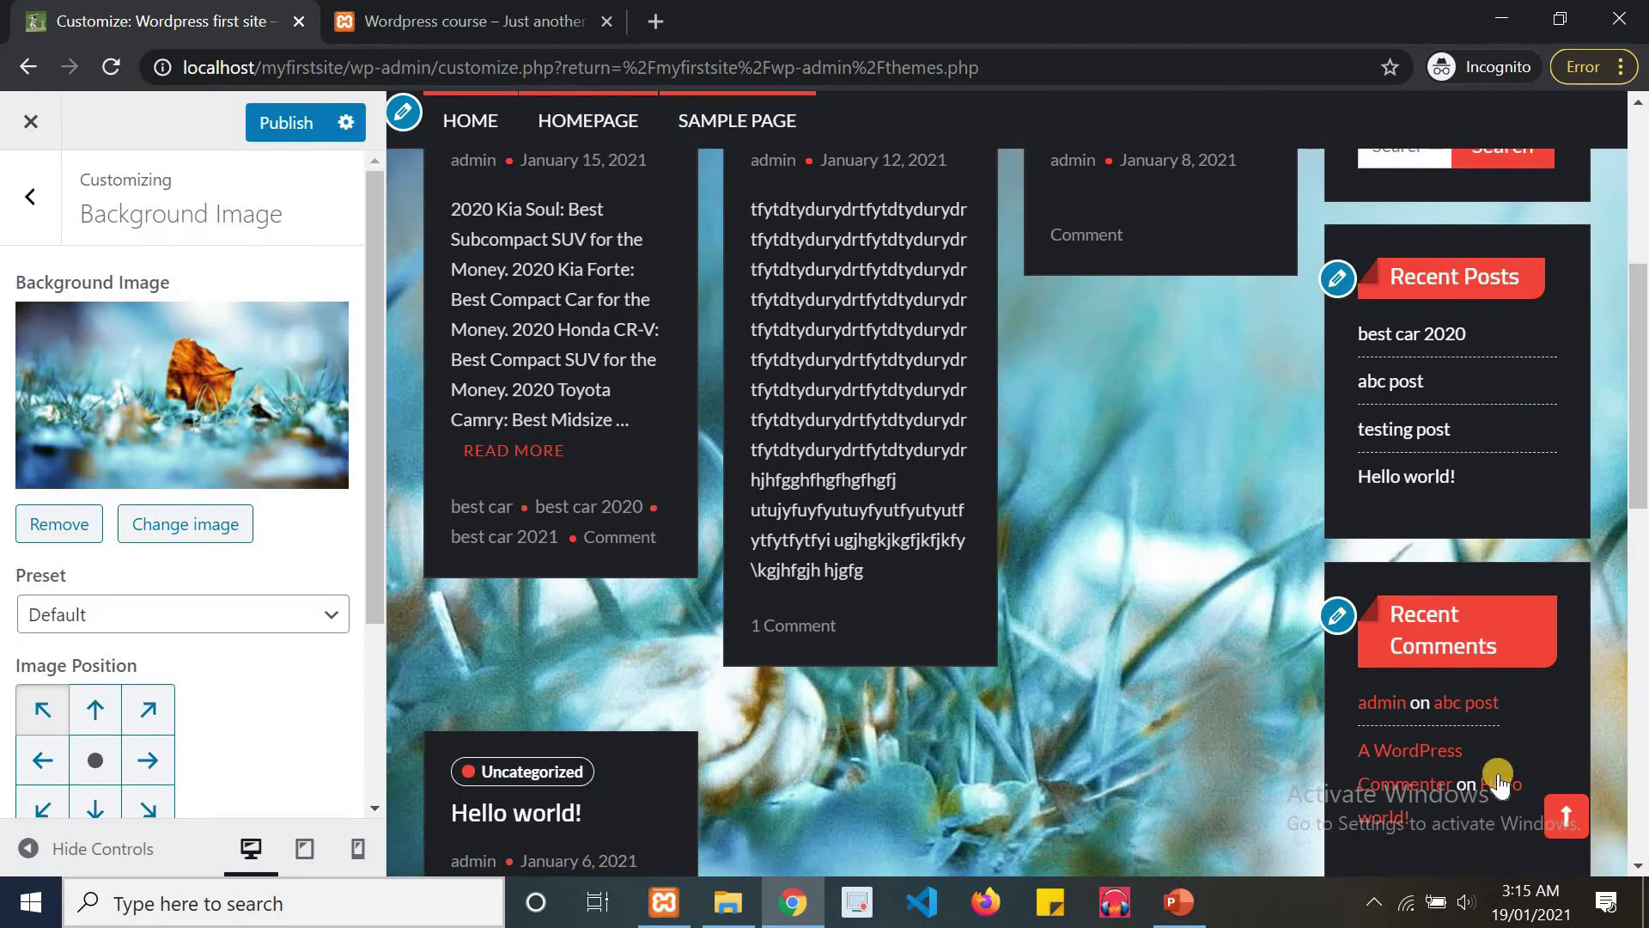
pyautogui.moveTo(1637, 438); pyautogui.dragTo(1637, 562)
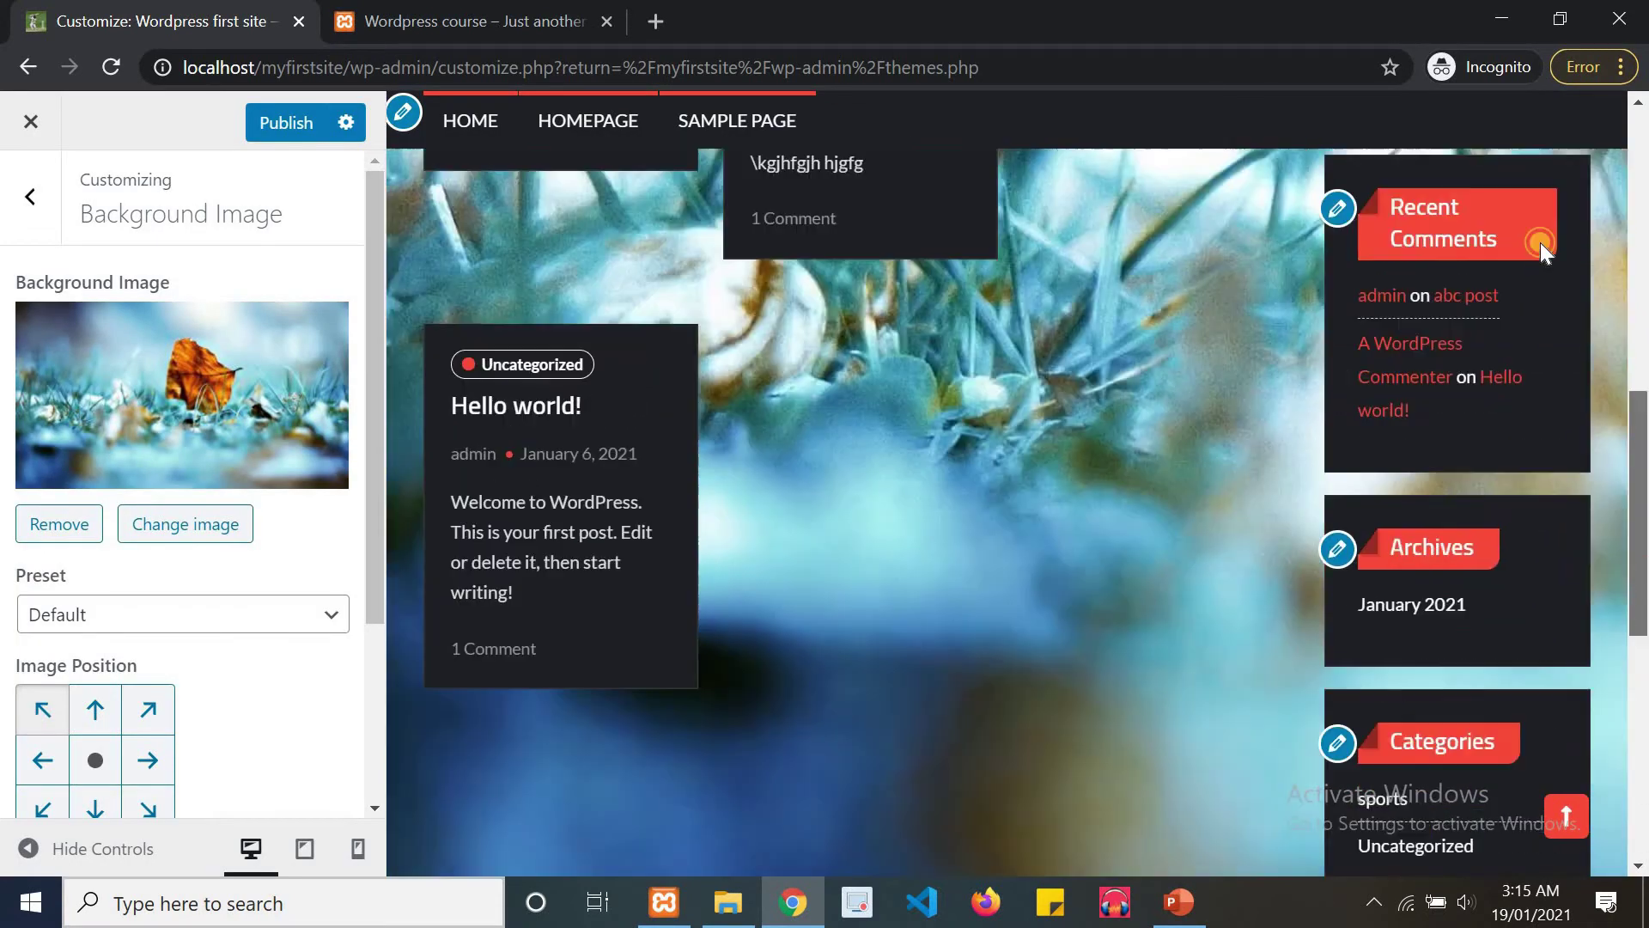
pyautogui.click(1539, 242)
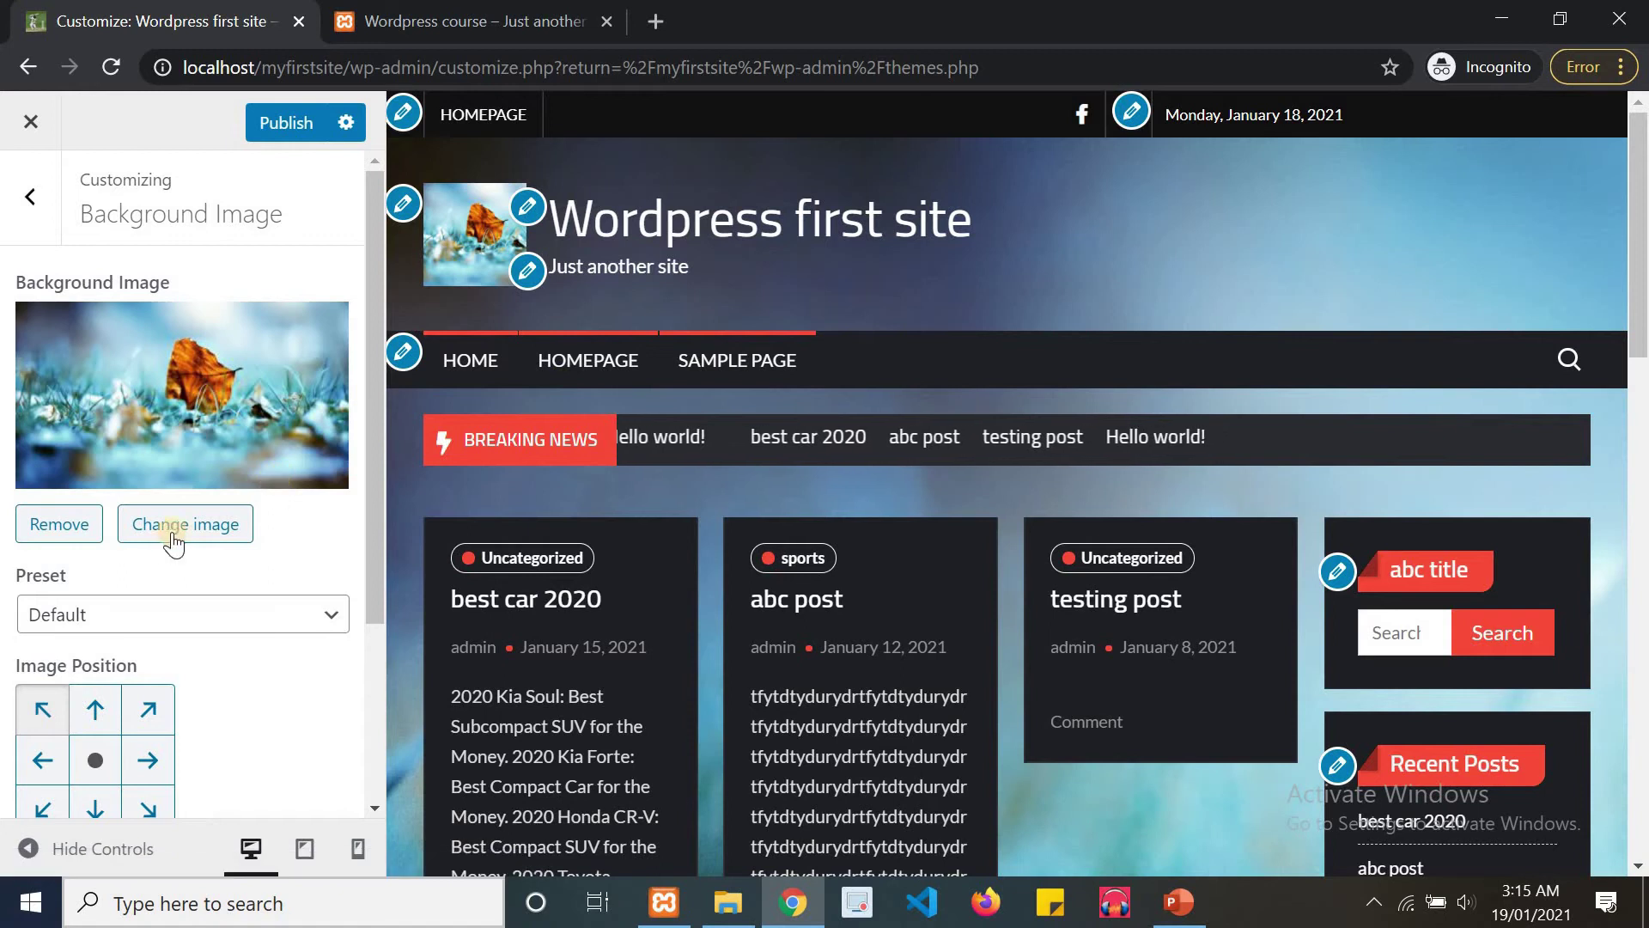
pyautogui.click(69, 523)
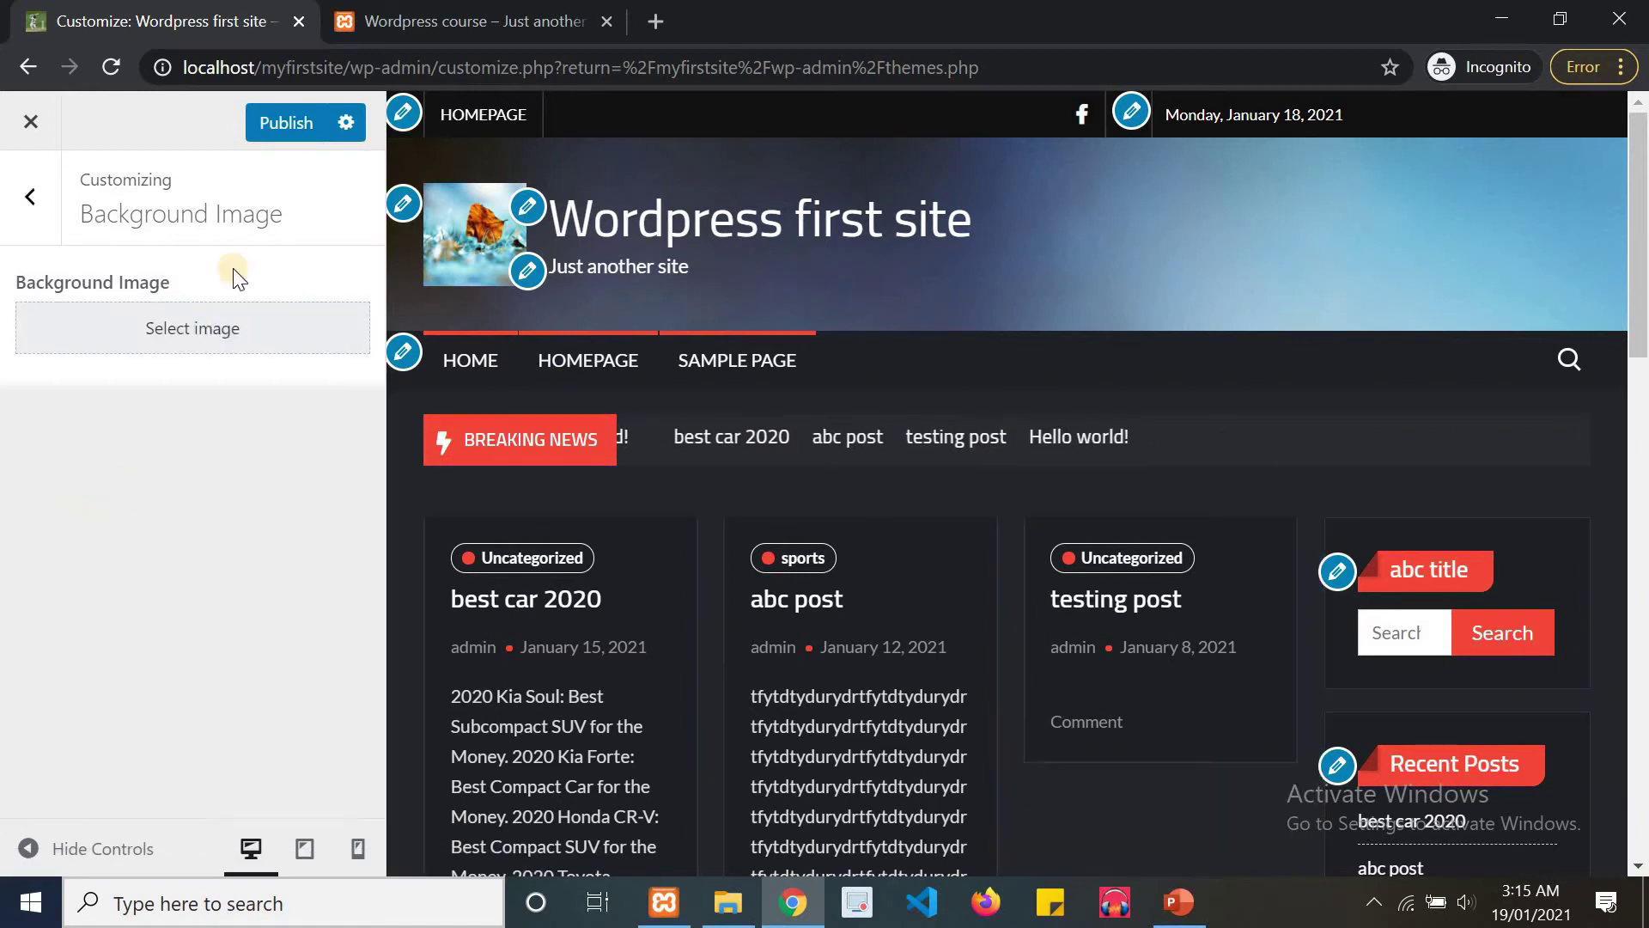
pyautogui.click(30, 199)
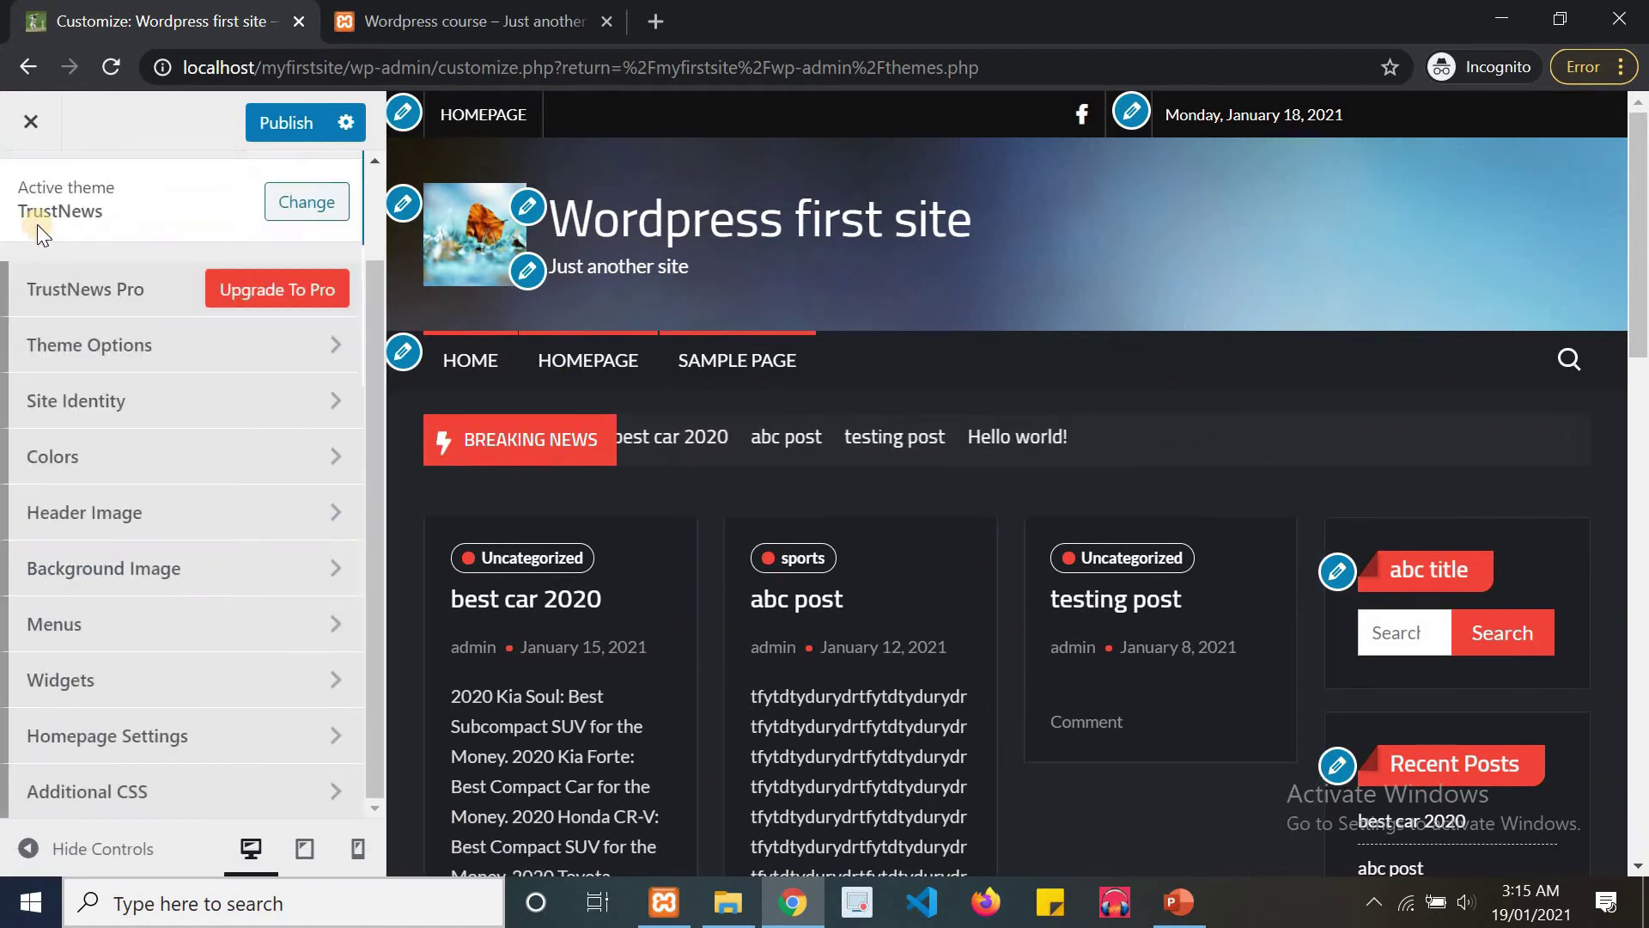
# Add the cricket photo best-cover-drive-in-cricket-history.jpg from the media library as the header image, cropped with the suggested area.
pyautogui.click(99, 510)
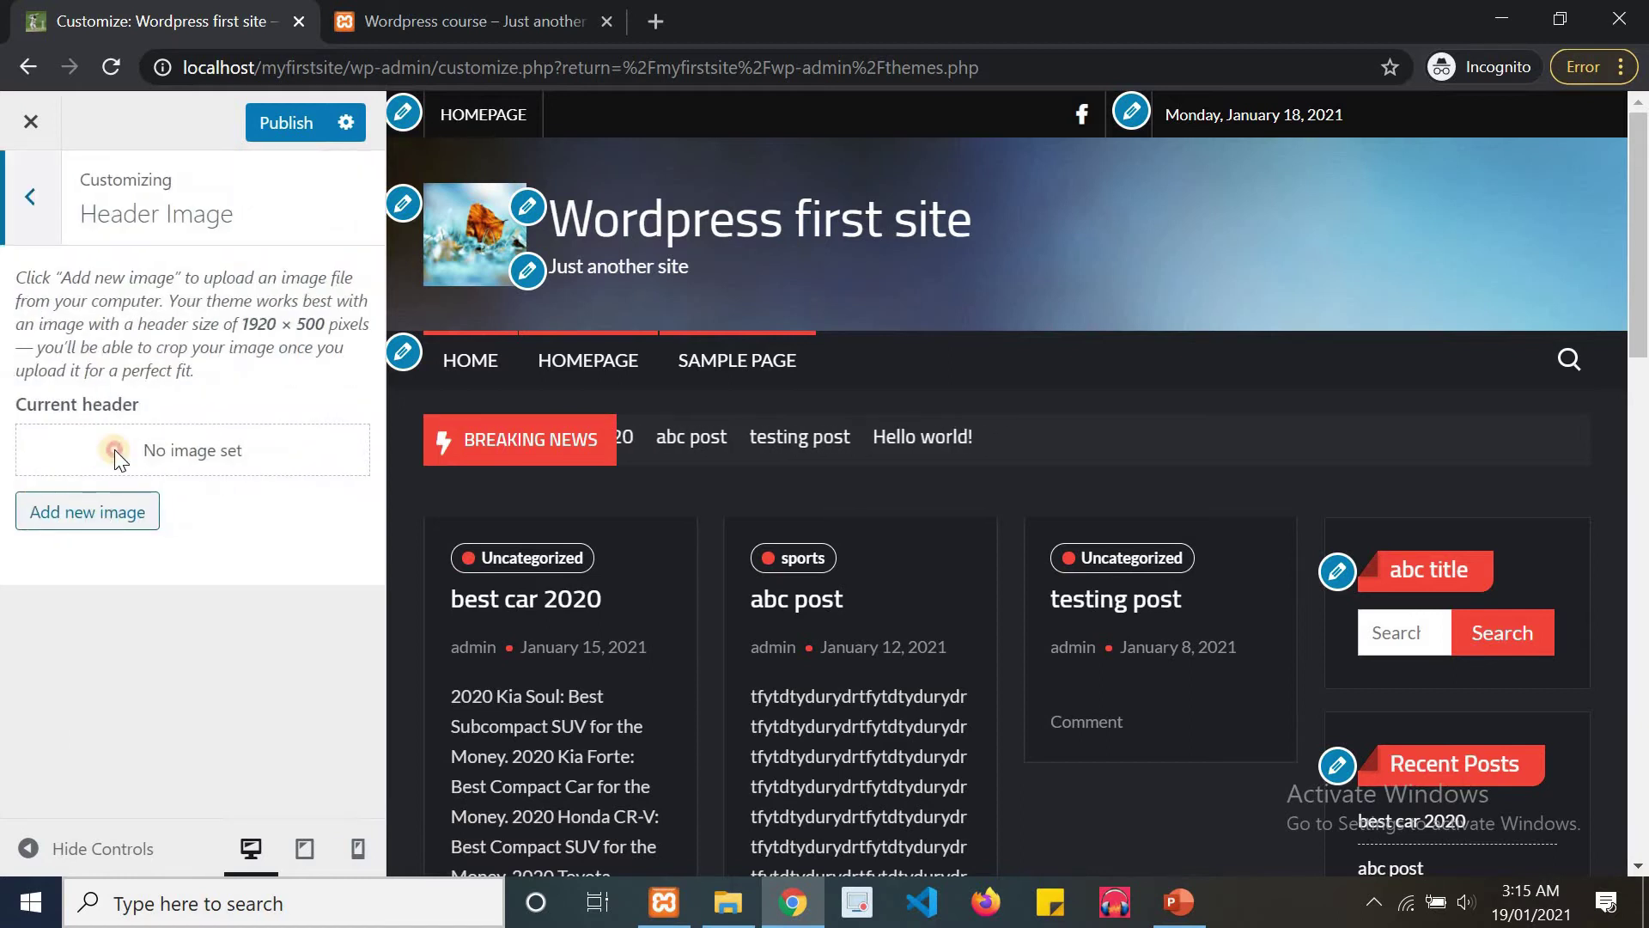
pyautogui.click(110, 510)
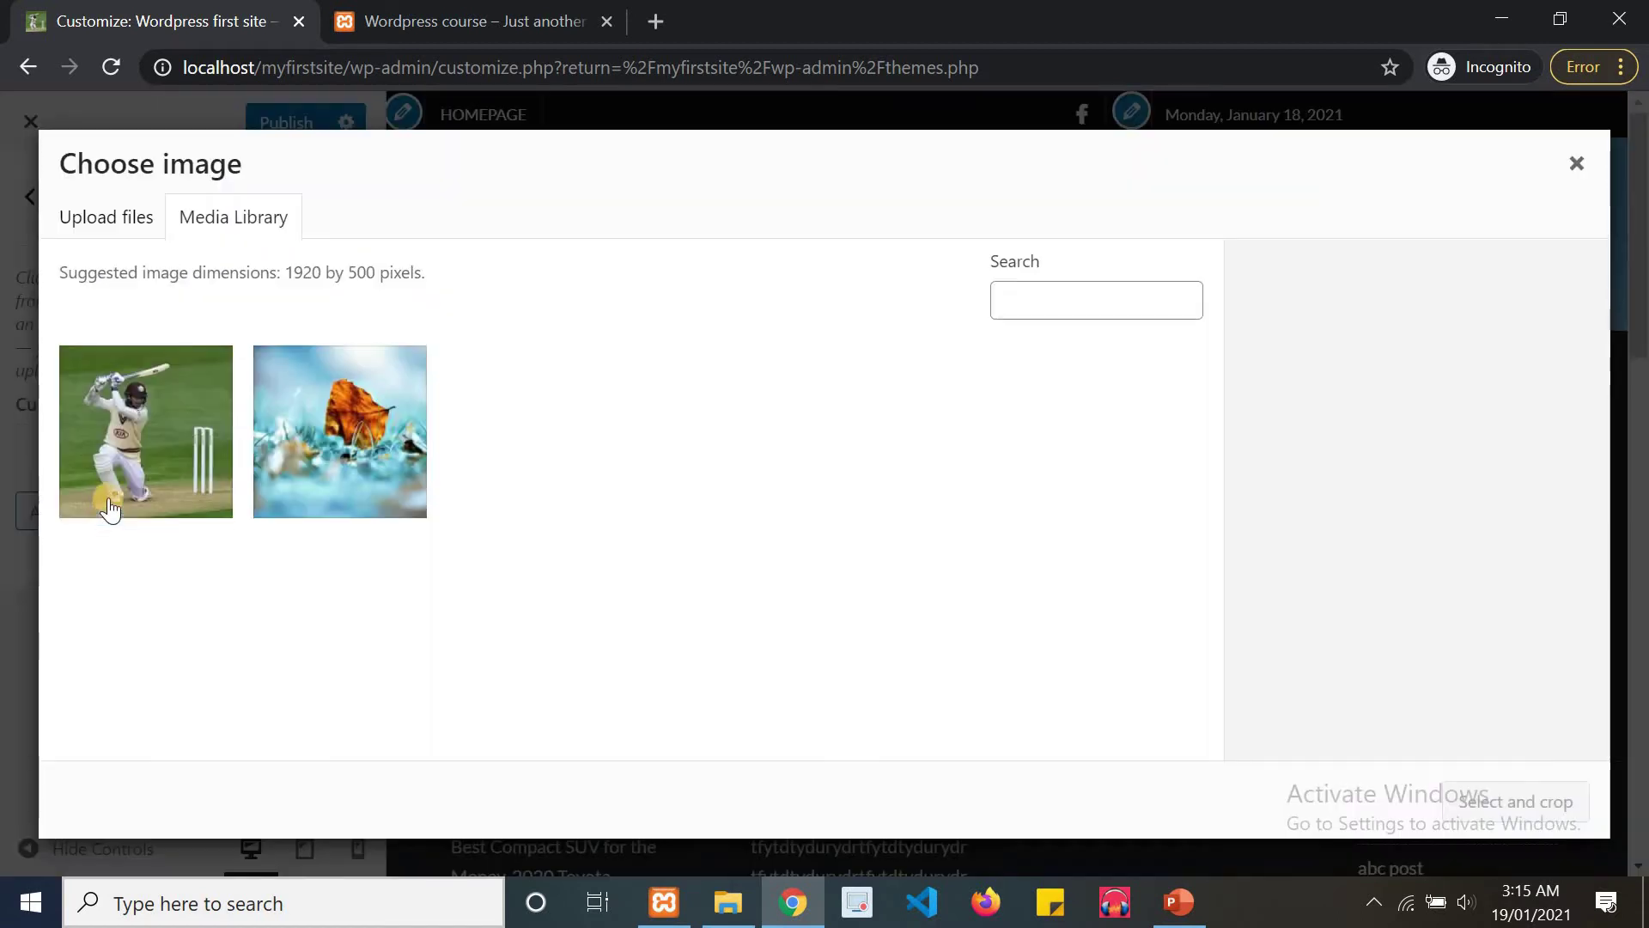
pyautogui.click(344, 421)
pyautogui.click(223, 443)
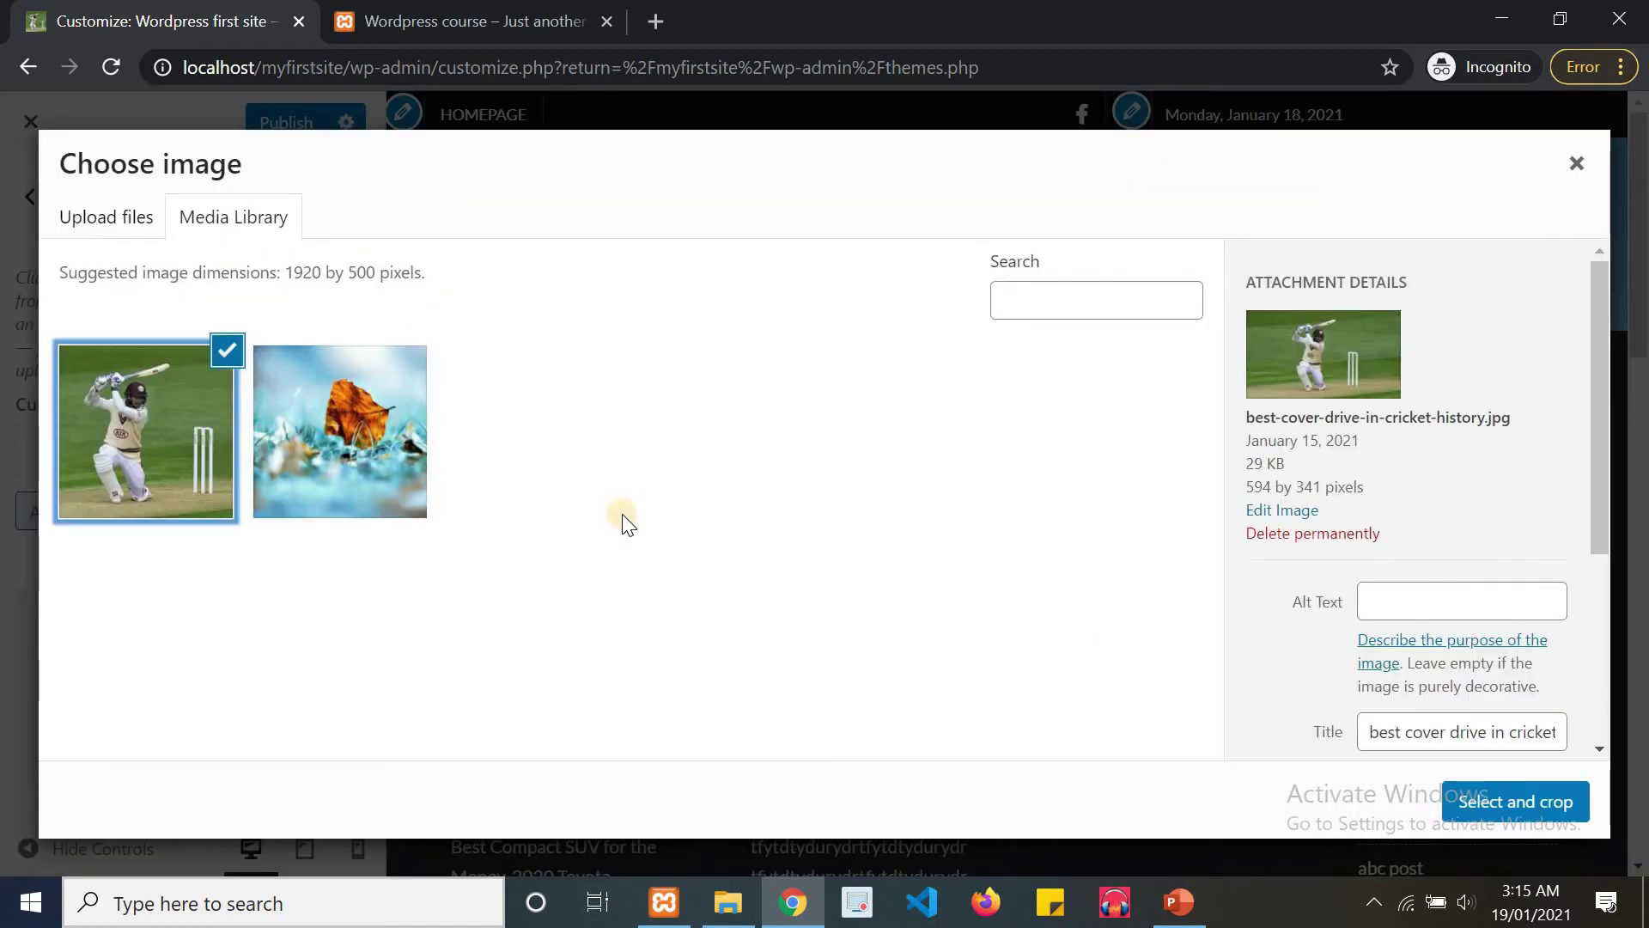
pyautogui.click(1503, 805)
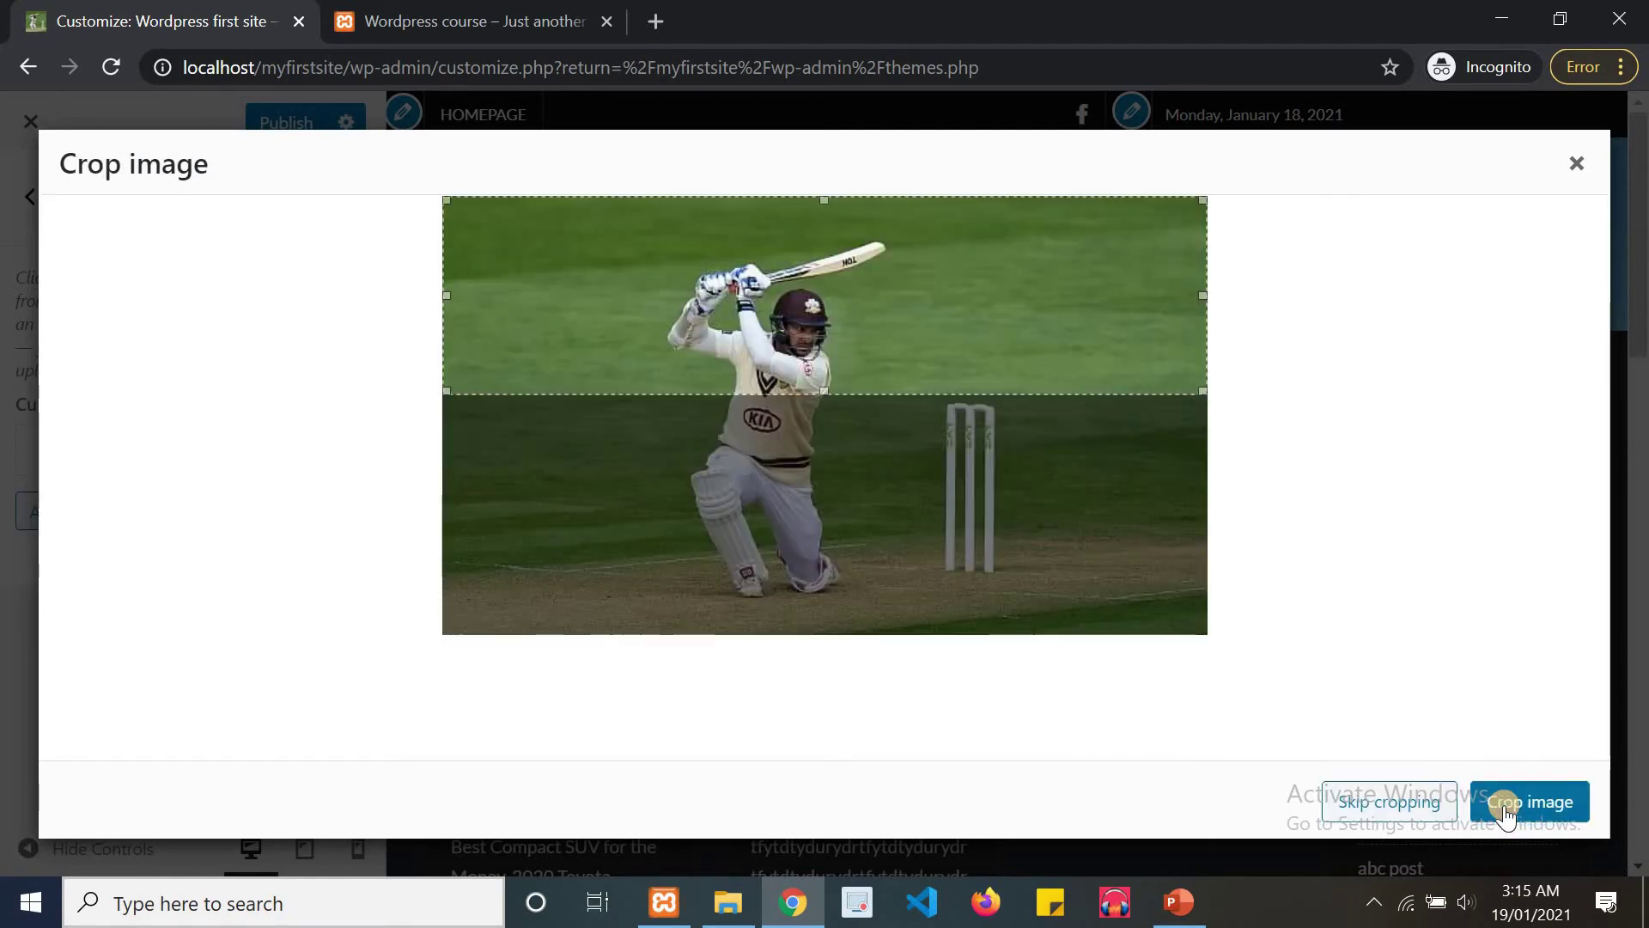
pyautogui.click(1503, 806)
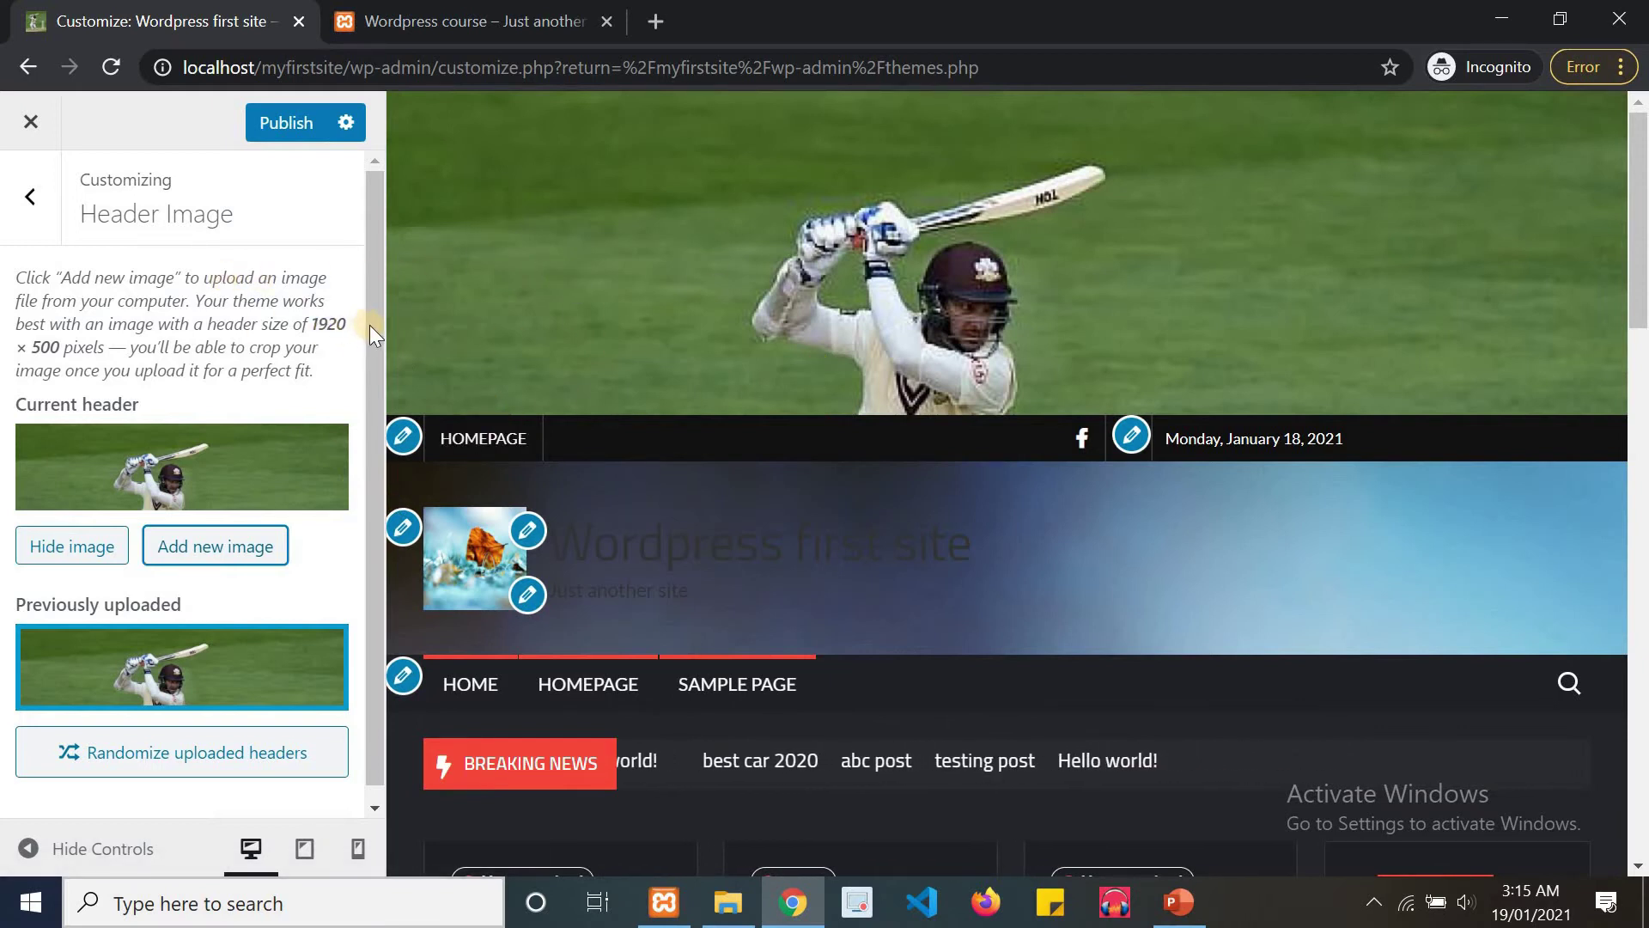
pyautogui.moveTo(371, 330); pyautogui.dragTo(1107, 357)
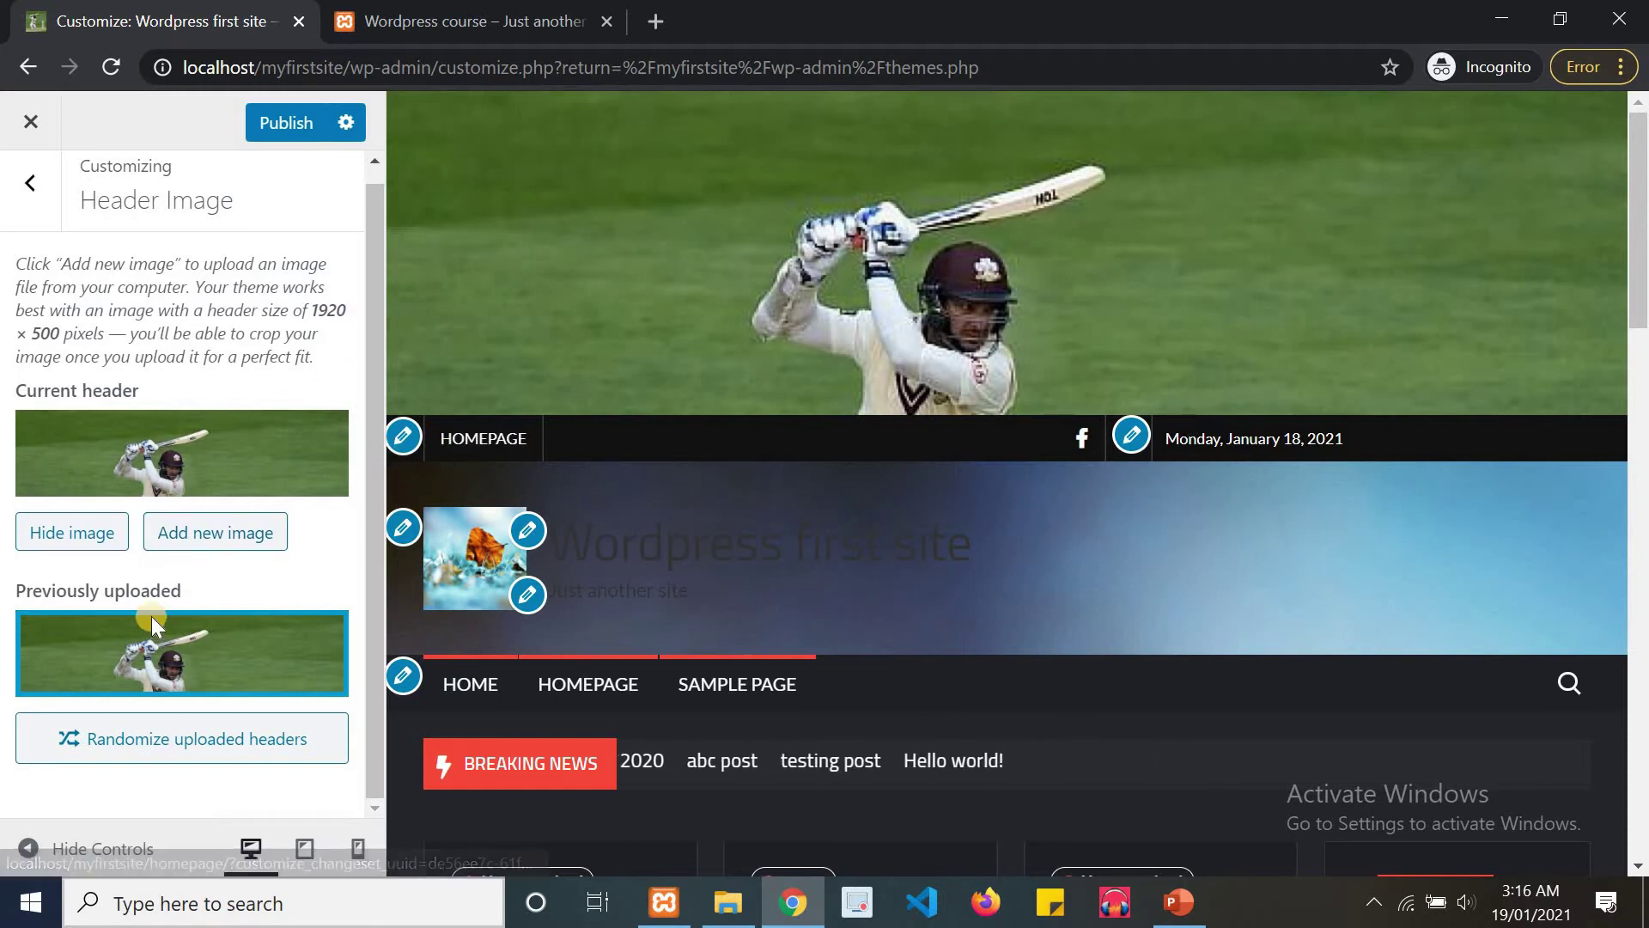
# Hide the current header image, publish the change, and return to the main customization list.
pyautogui.click(106, 532)
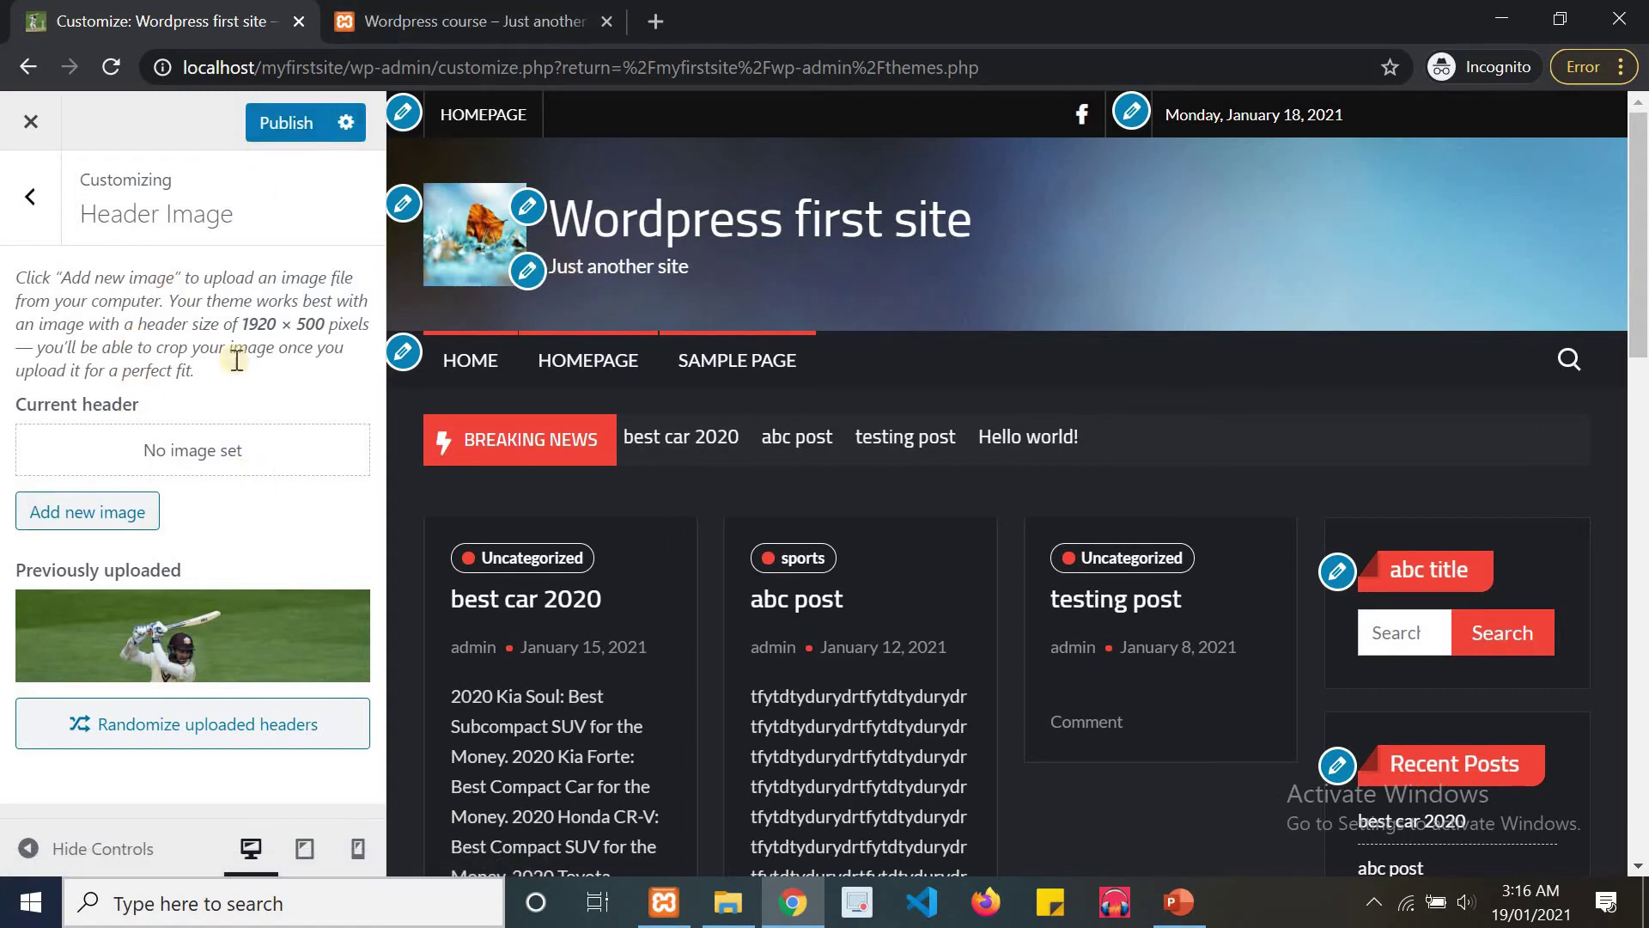
pyautogui.click(298, 120)
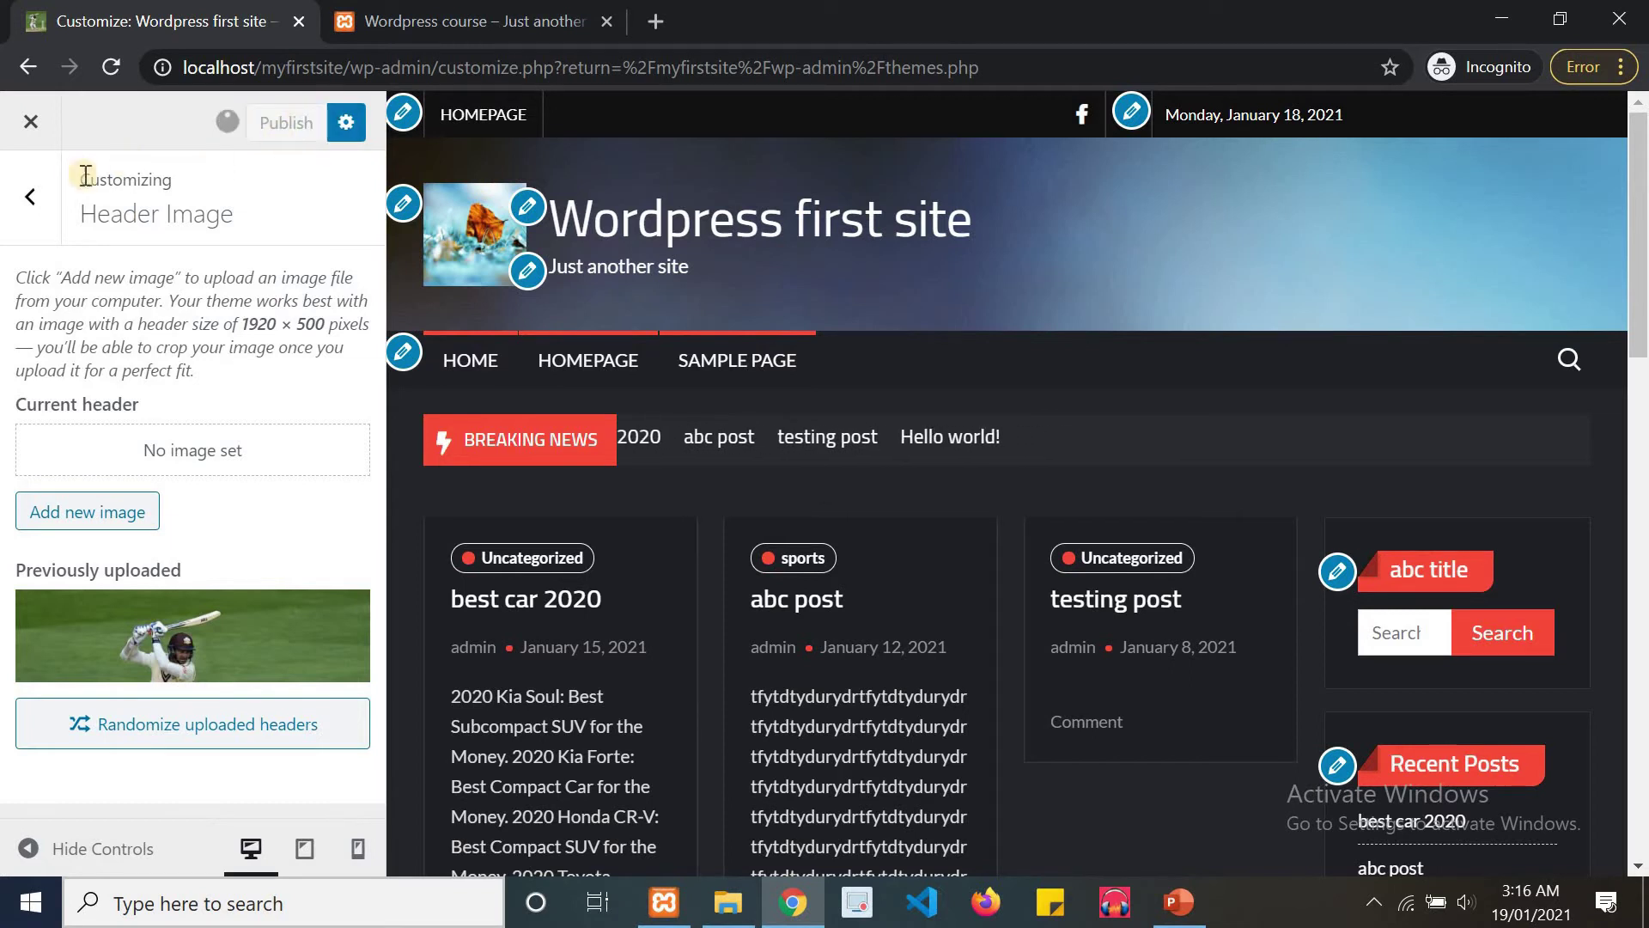
pyautogui.click(30, 196)
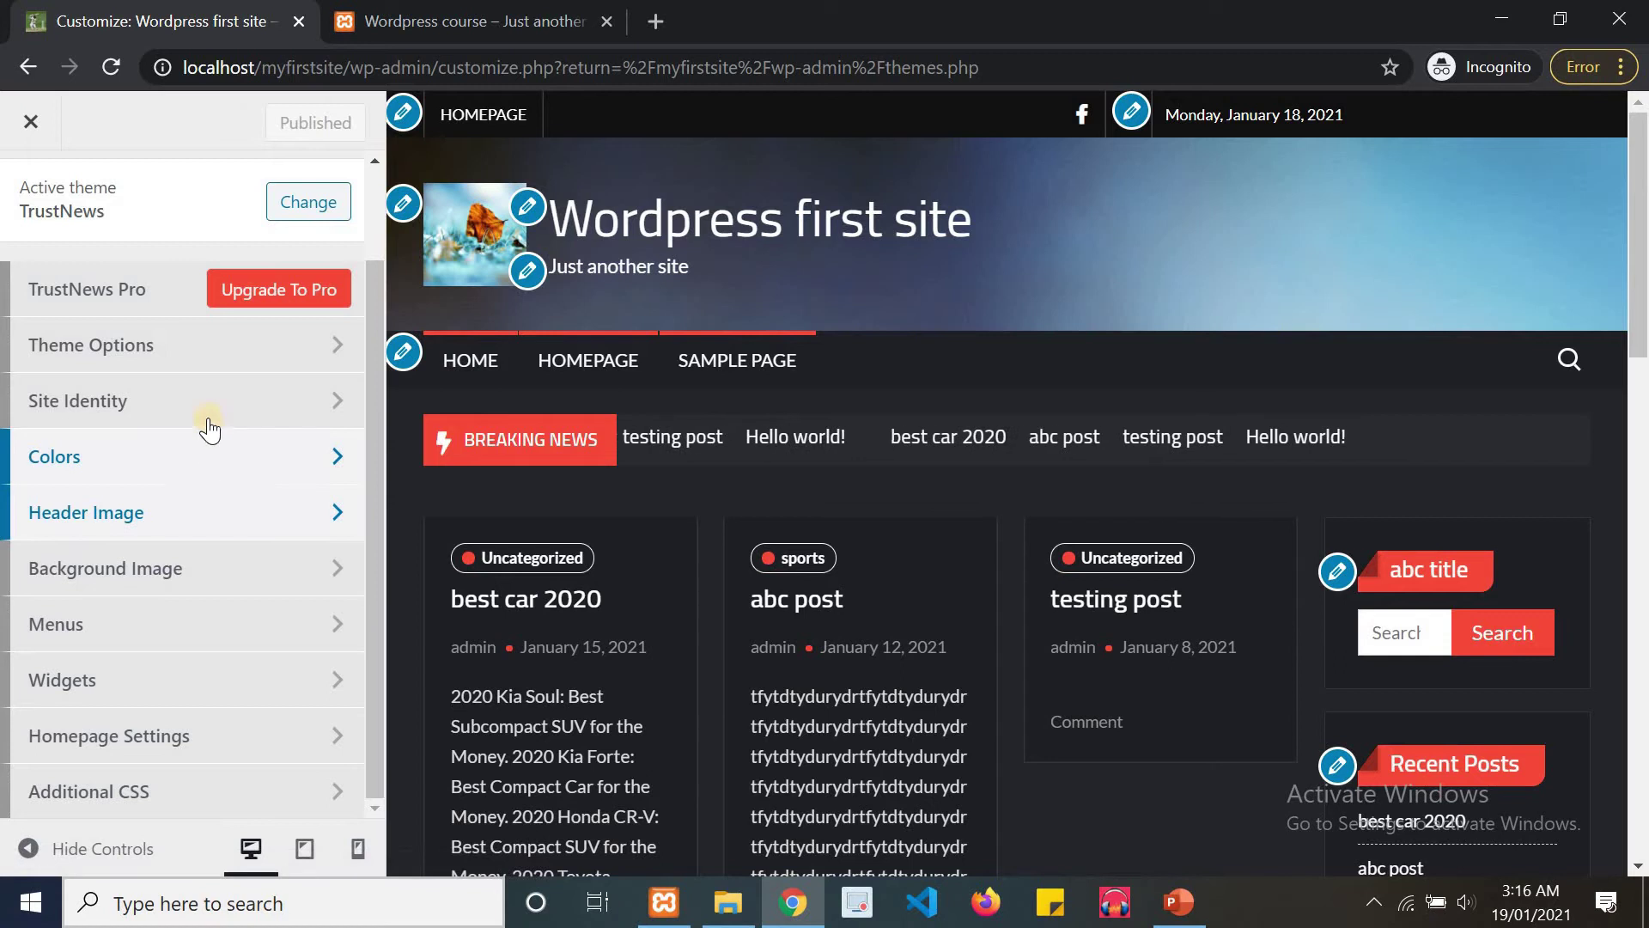
# Examine the Theme Options sections, the installed themes browser, and the site preview down to its footer.
pyautogui.click(207, 344)
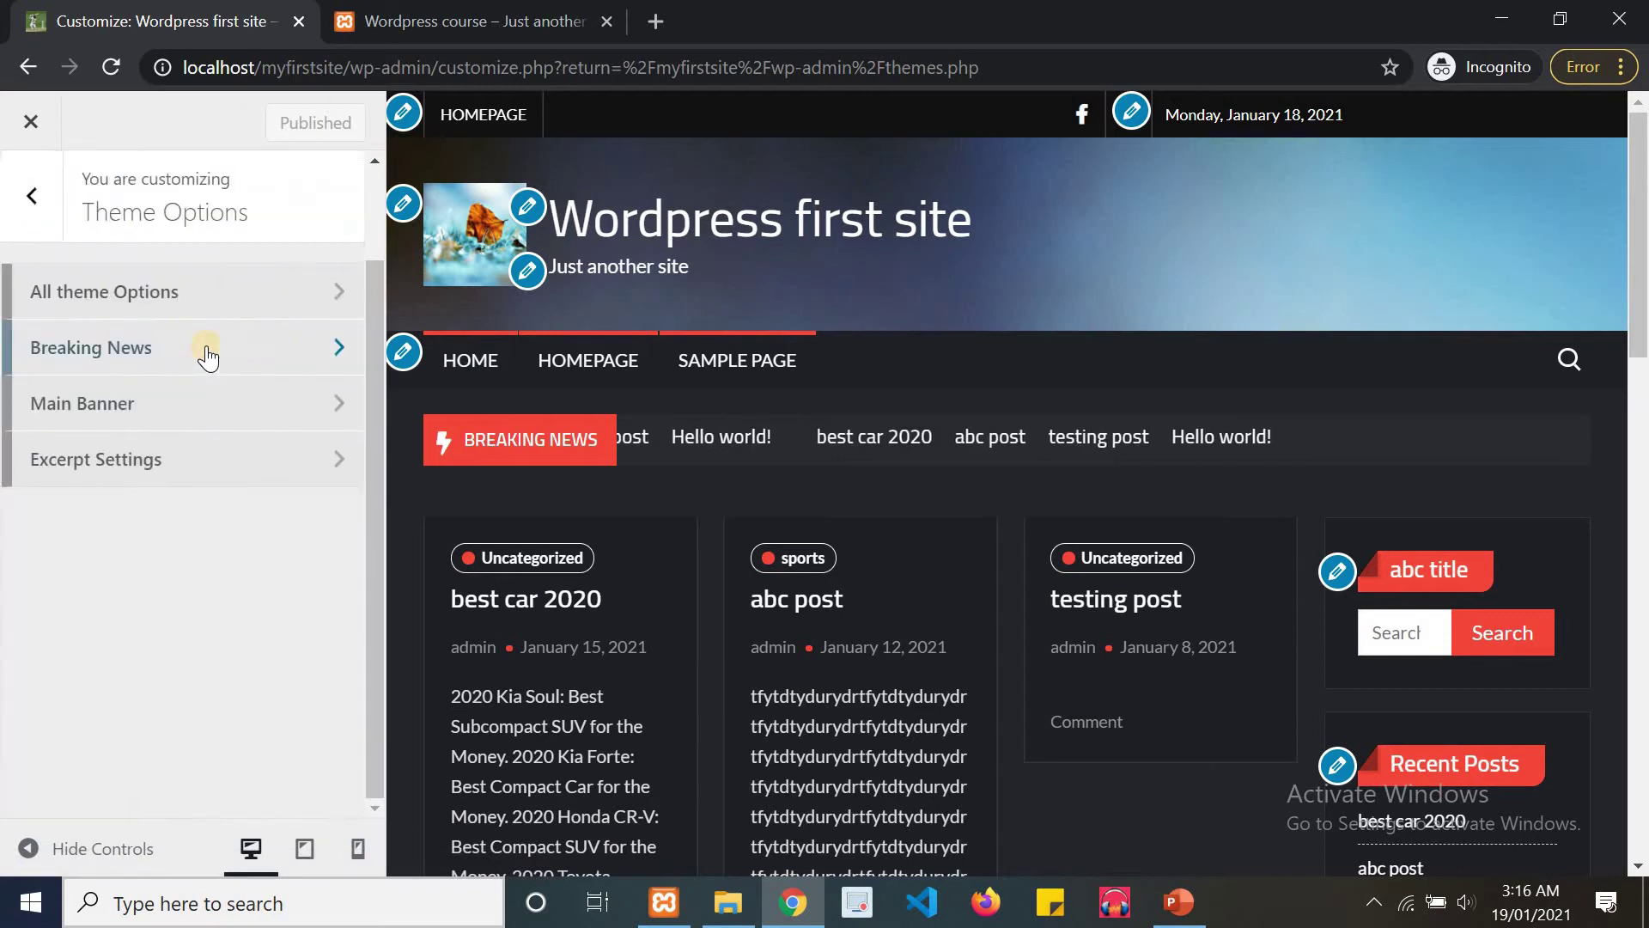
pyautogui.click(137, 292)
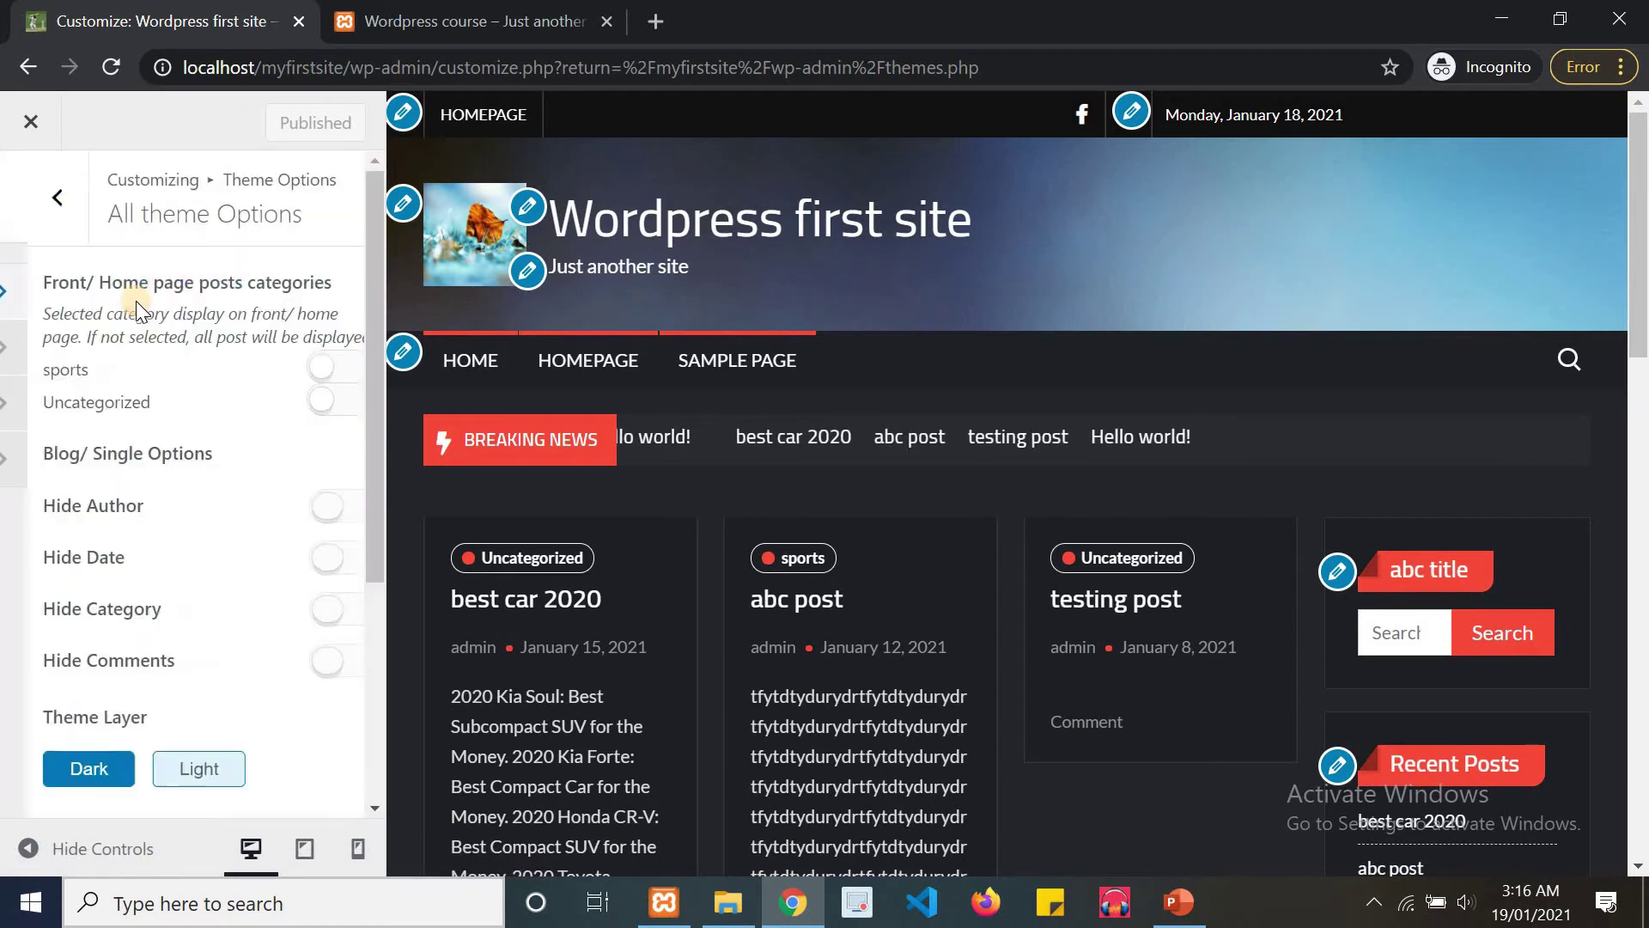
pyautogui.click(31, 199)
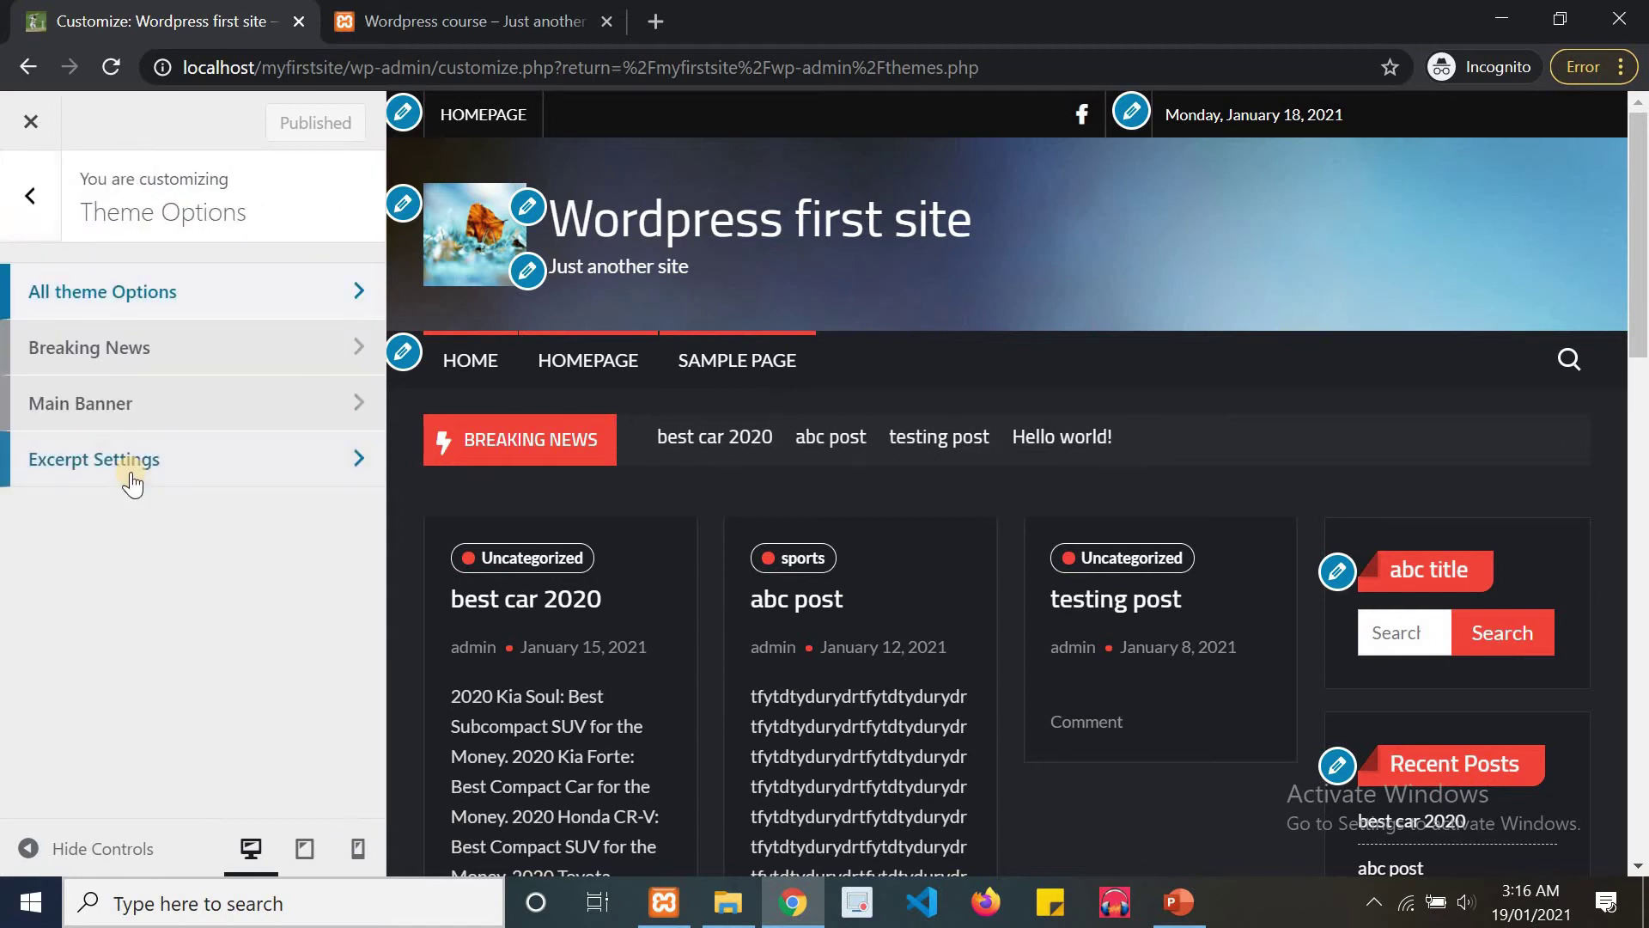
pyautogui.click(31, 198)
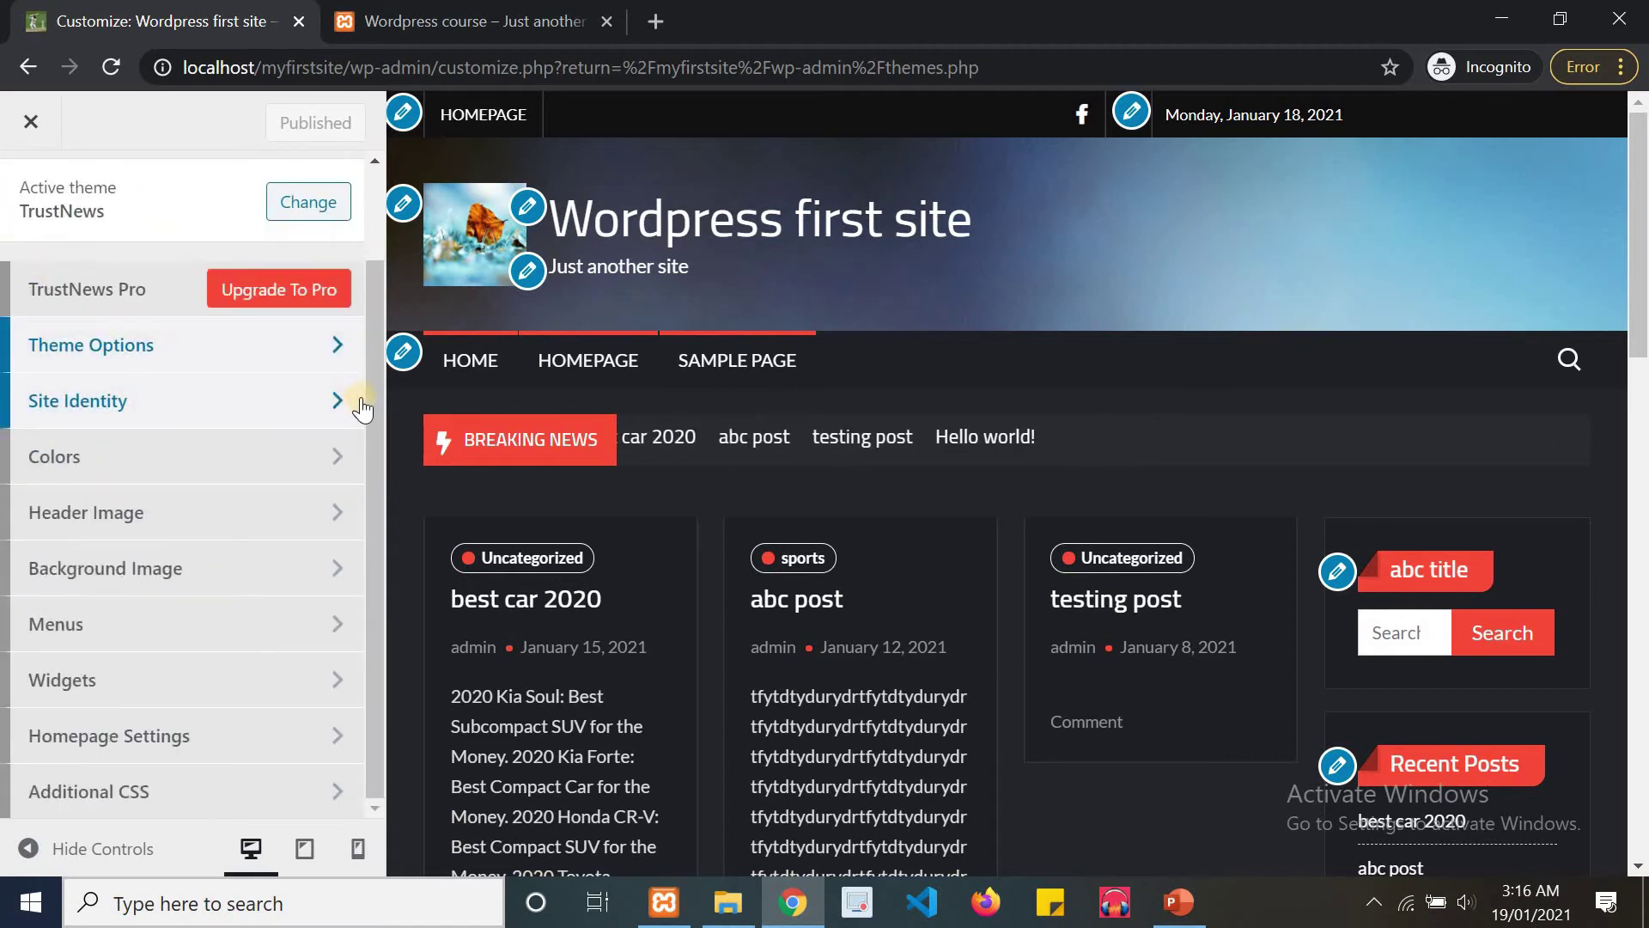
pyautogui.scroll(2, 369, 361)
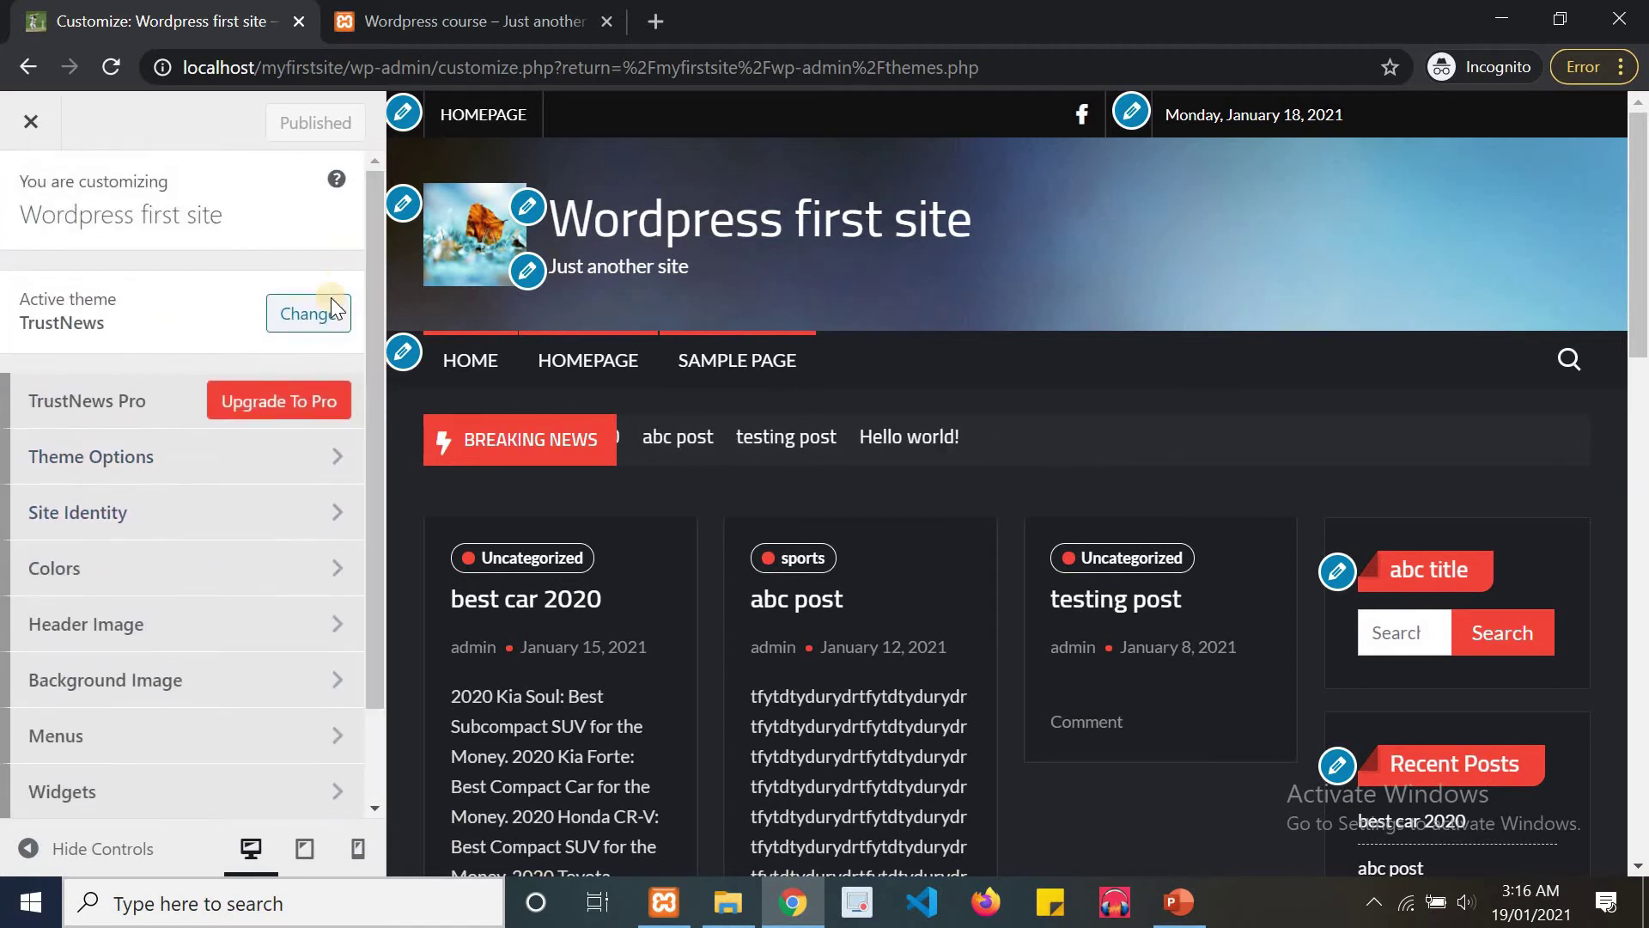
pyautogui.click(327, 315)
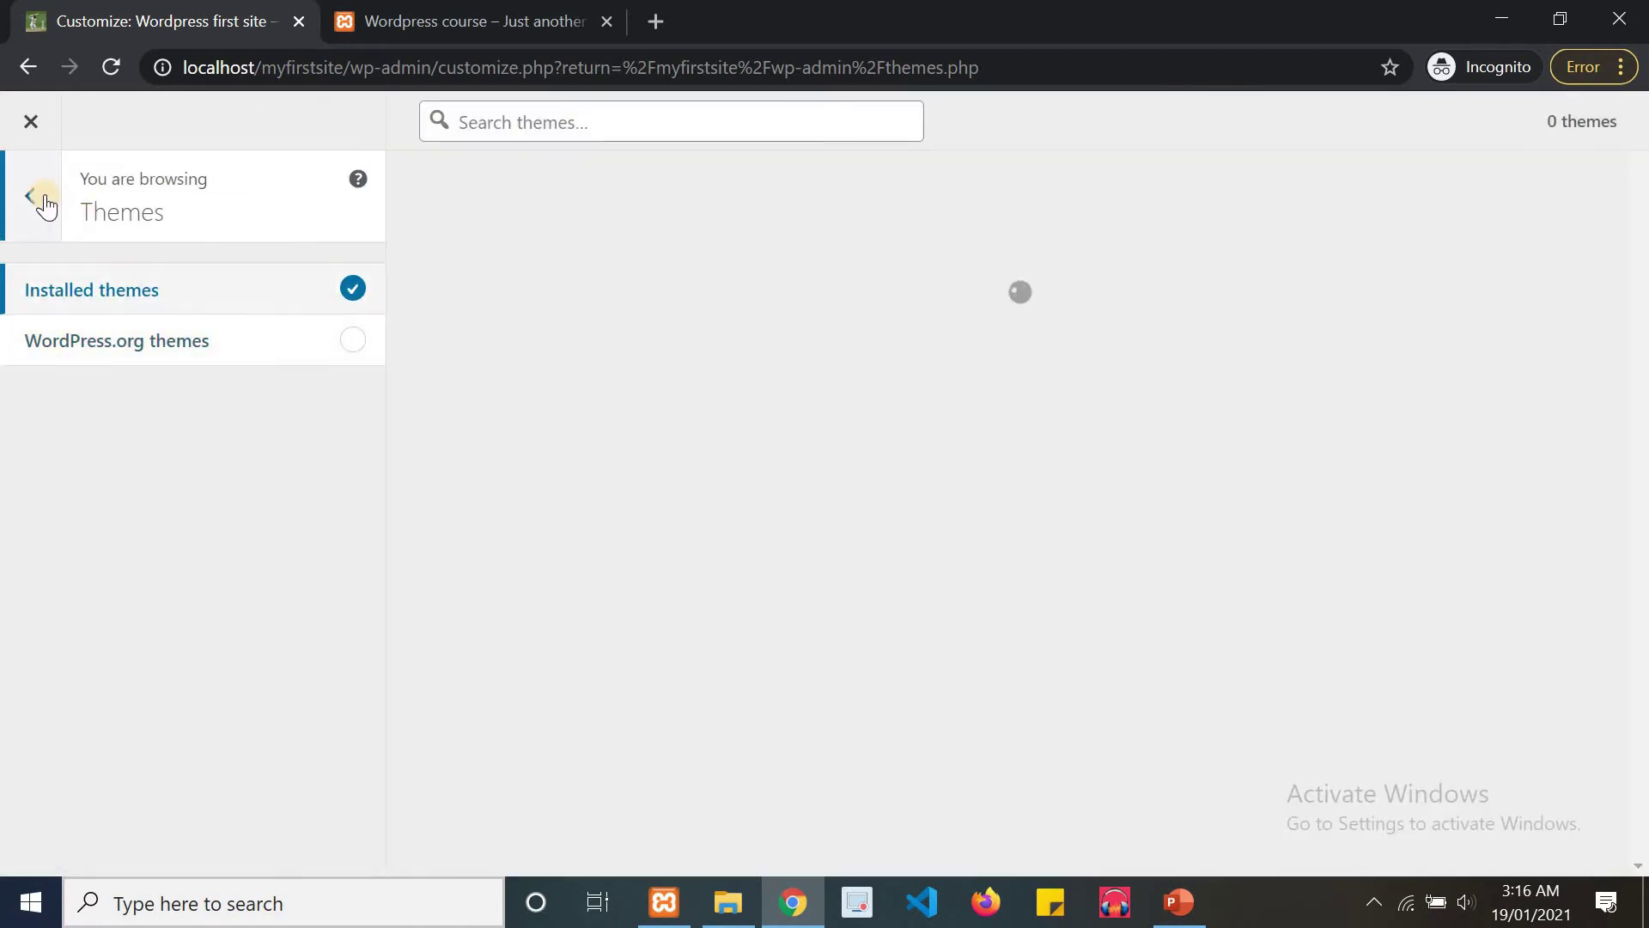
pyautogui.click(23, 180)
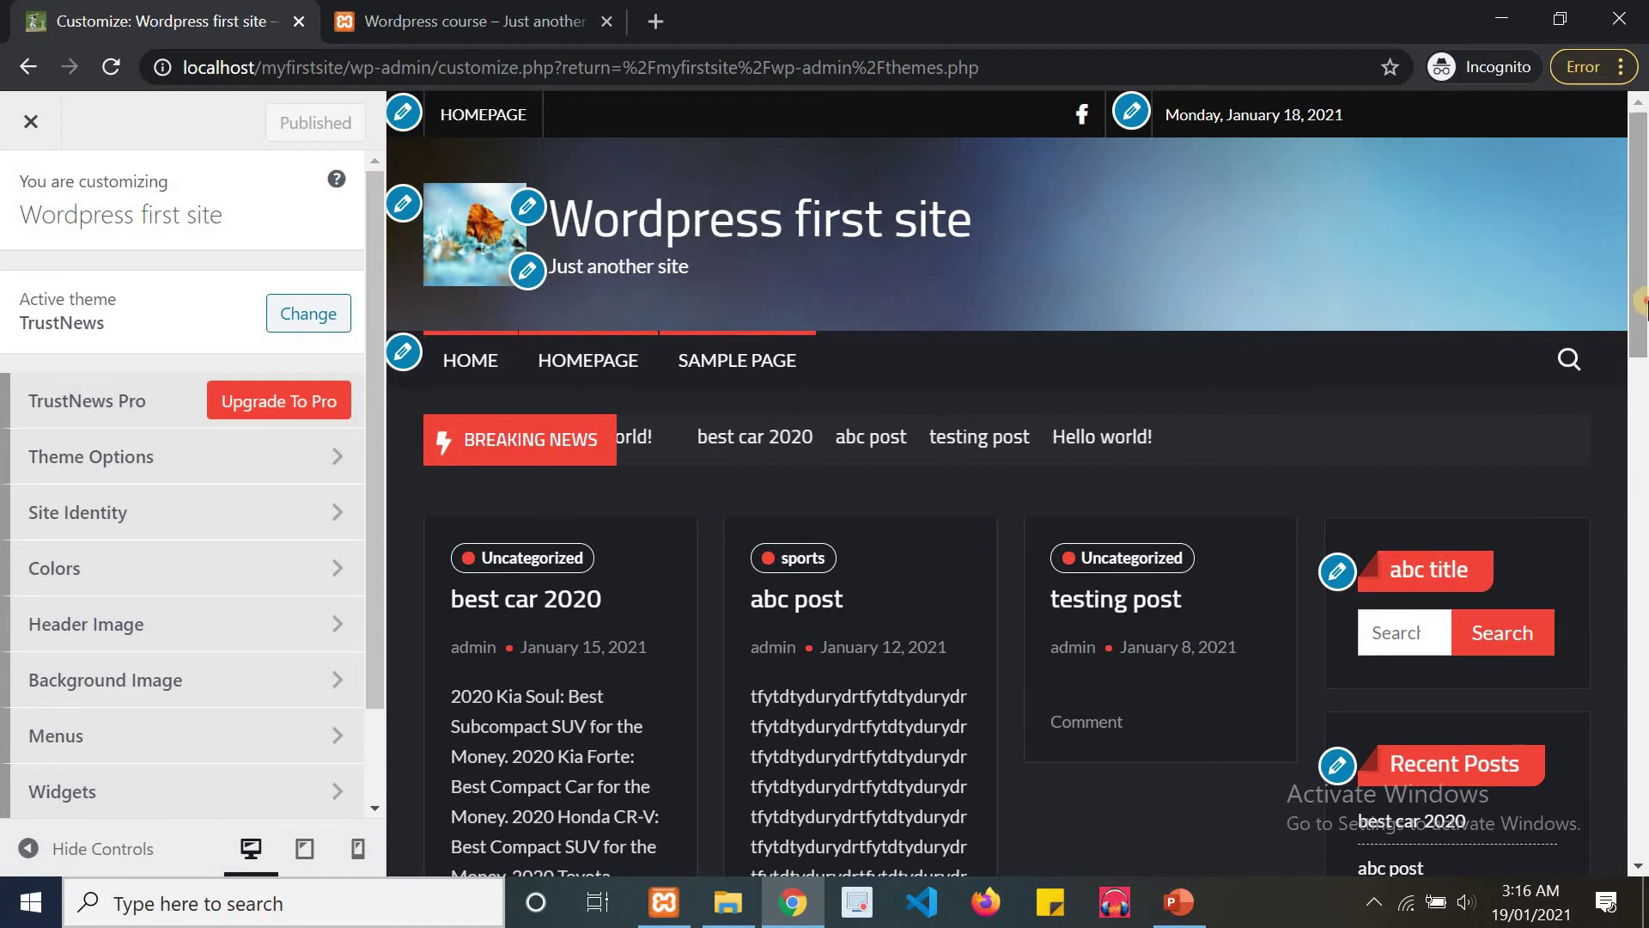
pyautogui.click(1640, 593)
pyautogui.moveTo(1642, 593); pyautogui.dragTo(1642, 794)
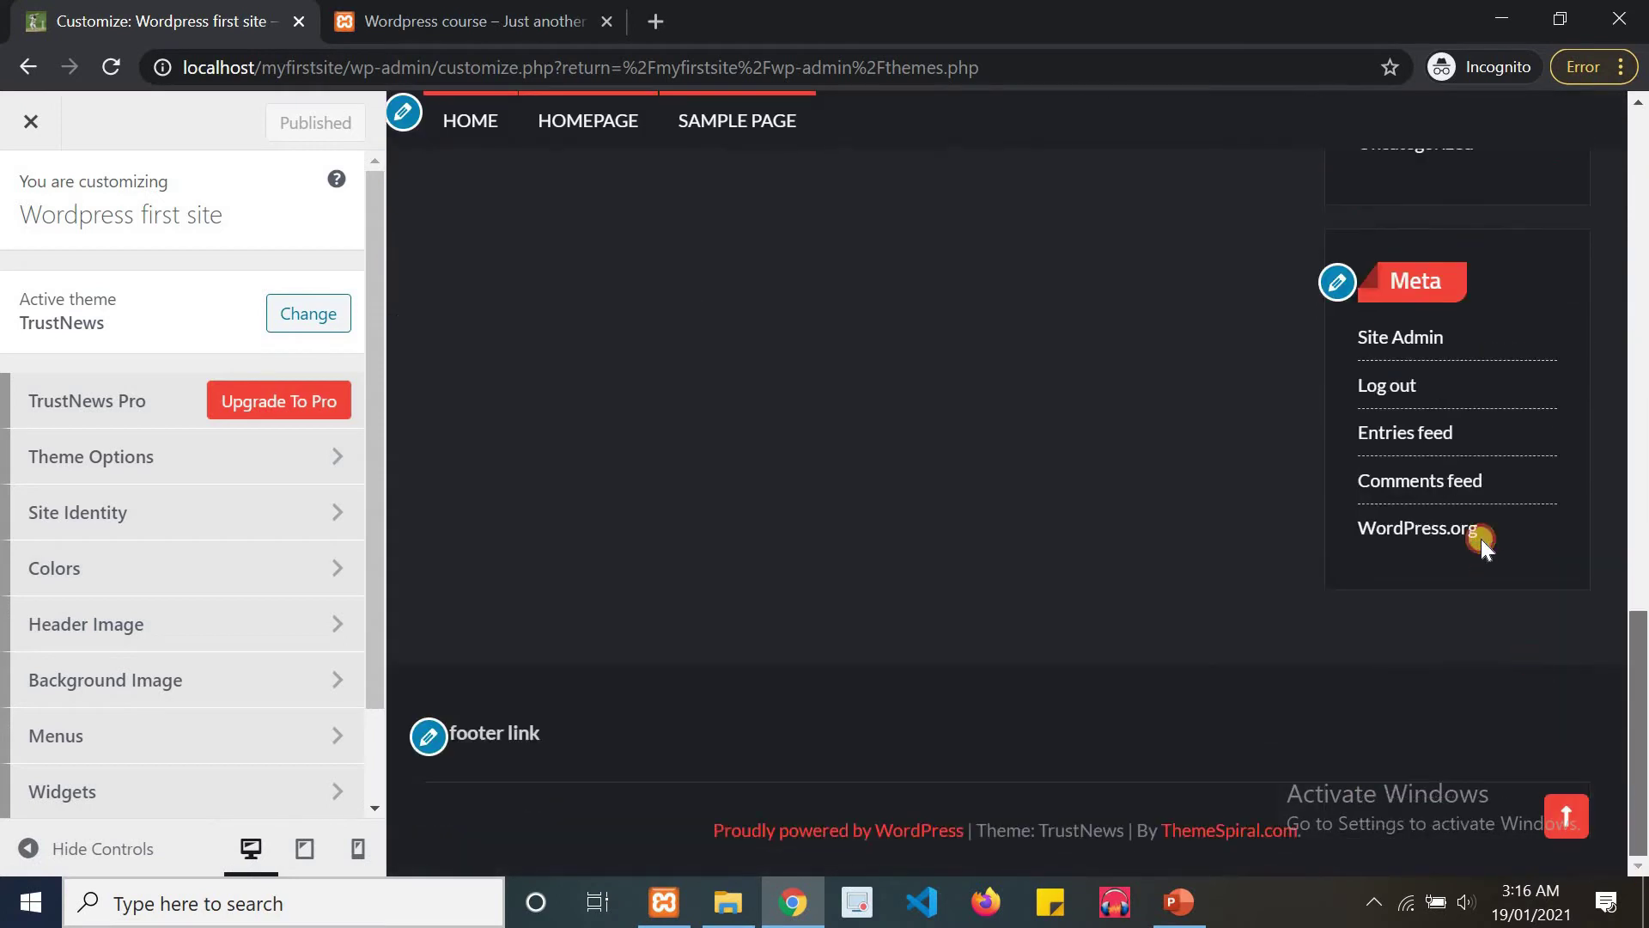
pyautogui.scroll(7, 1480, 539)
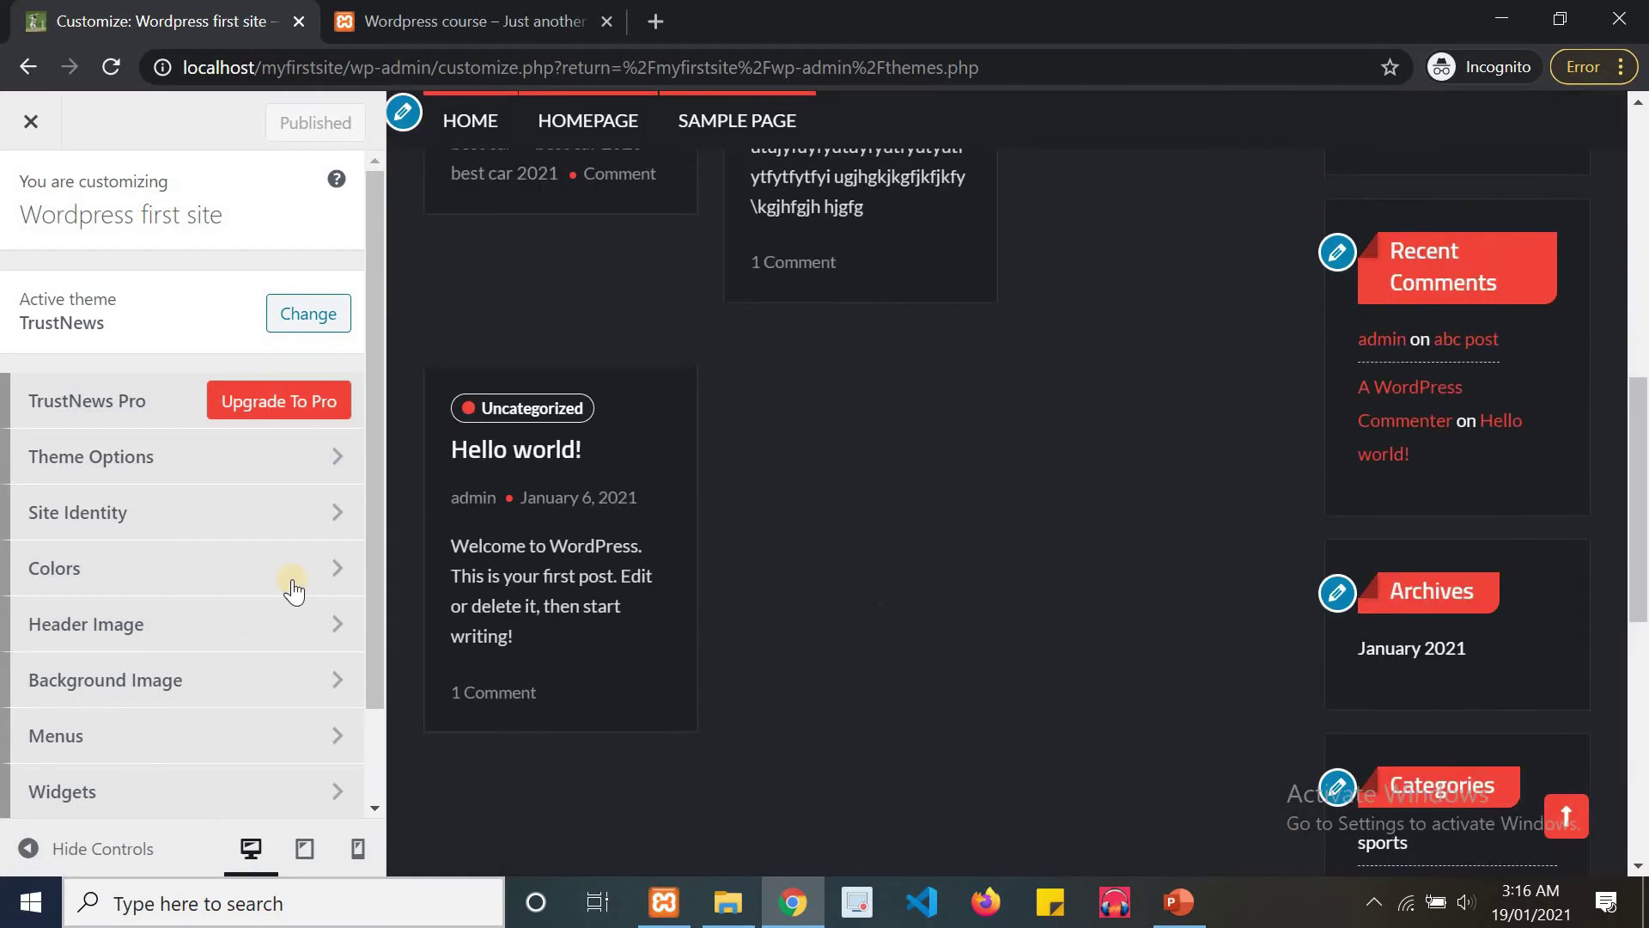
# In All theme Options, enable the sports and Uncategorized categories for the front page posts.
pyautogui.click(248, 471)
pyautogui.click(147, 292)
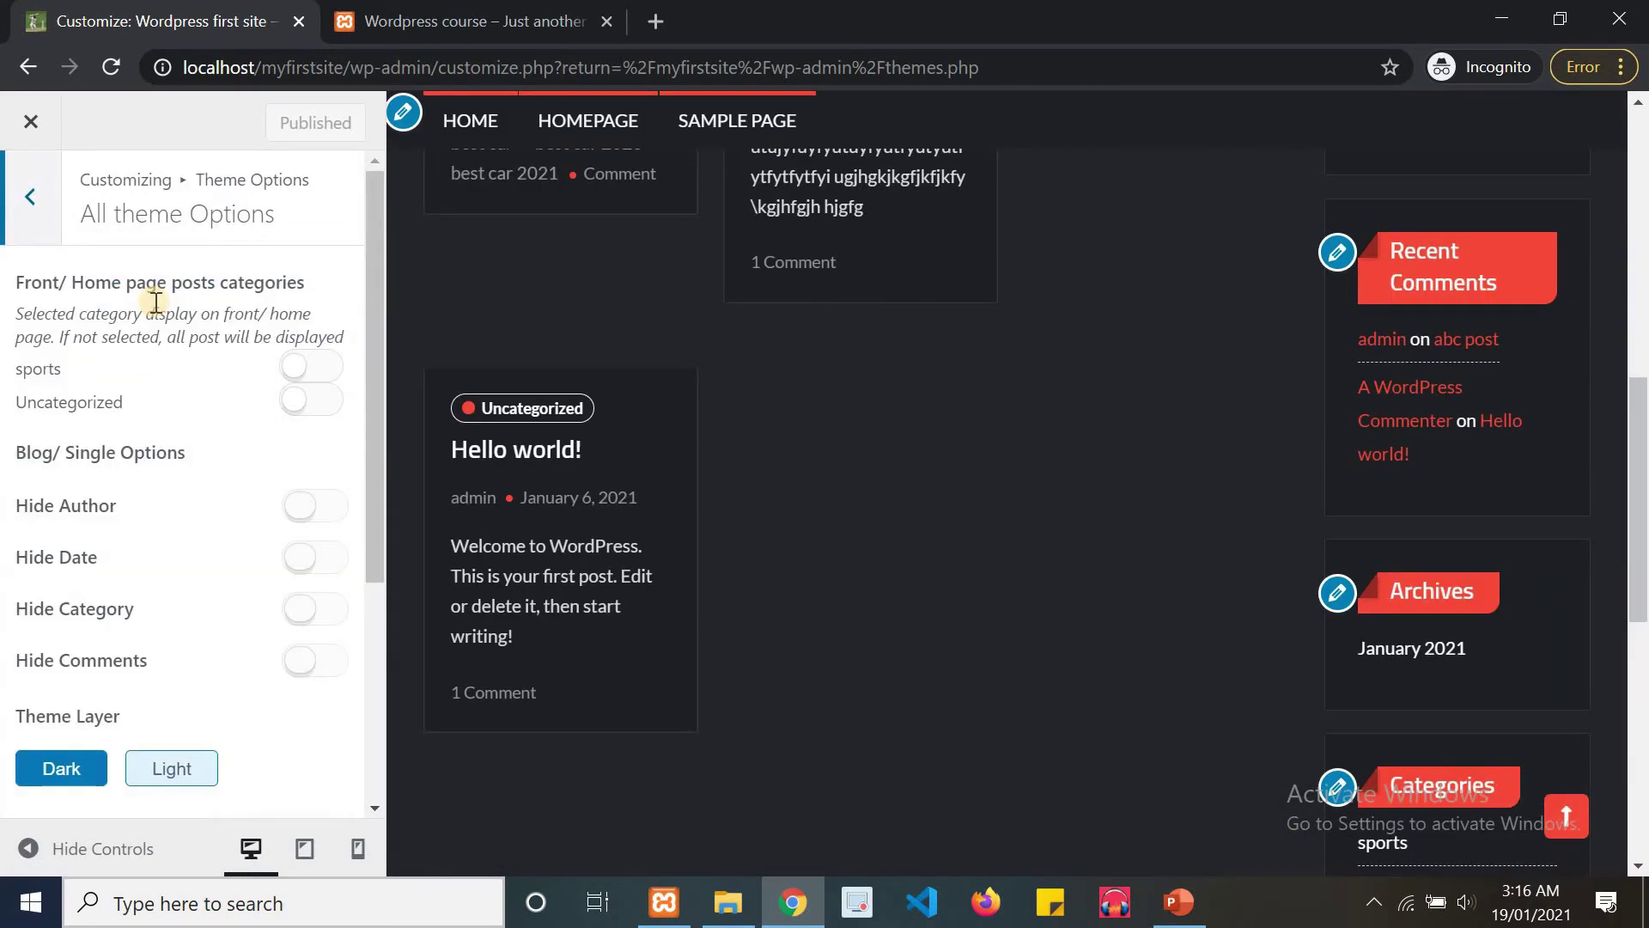
pyautogui.moveTo(371, 299)
pyautogui.mouseDown()
pyautogui.moveTo(416, 515)
pyautogui.moveTo(378, 279)
pyautogui.mouseUp()
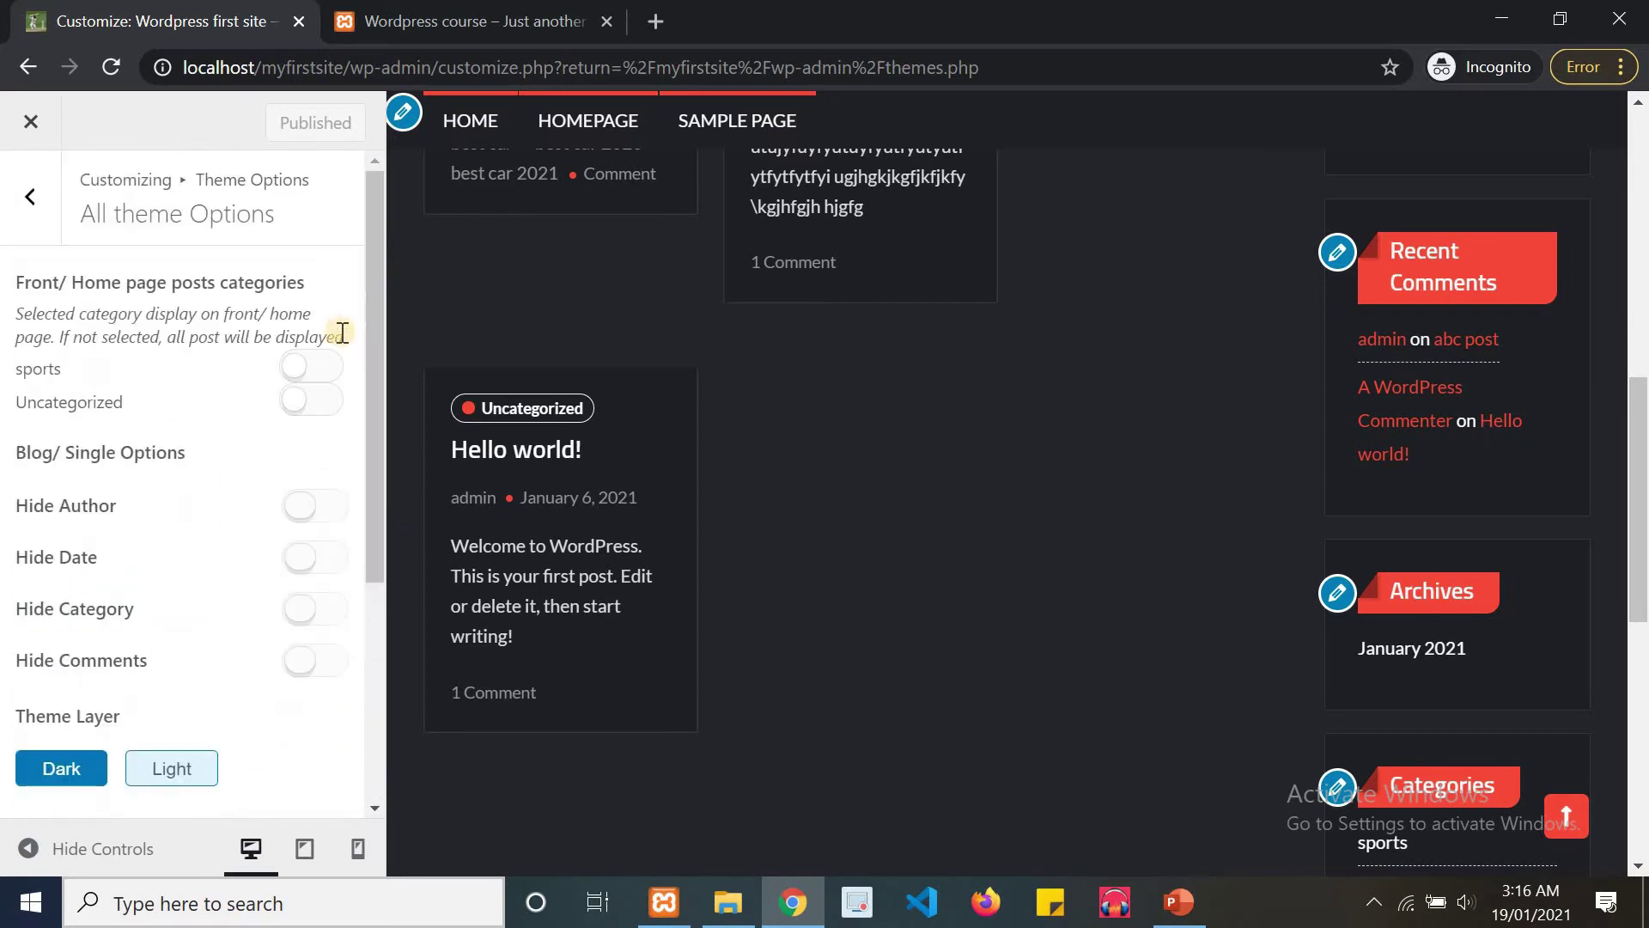
pyautogui.click(301, 367)
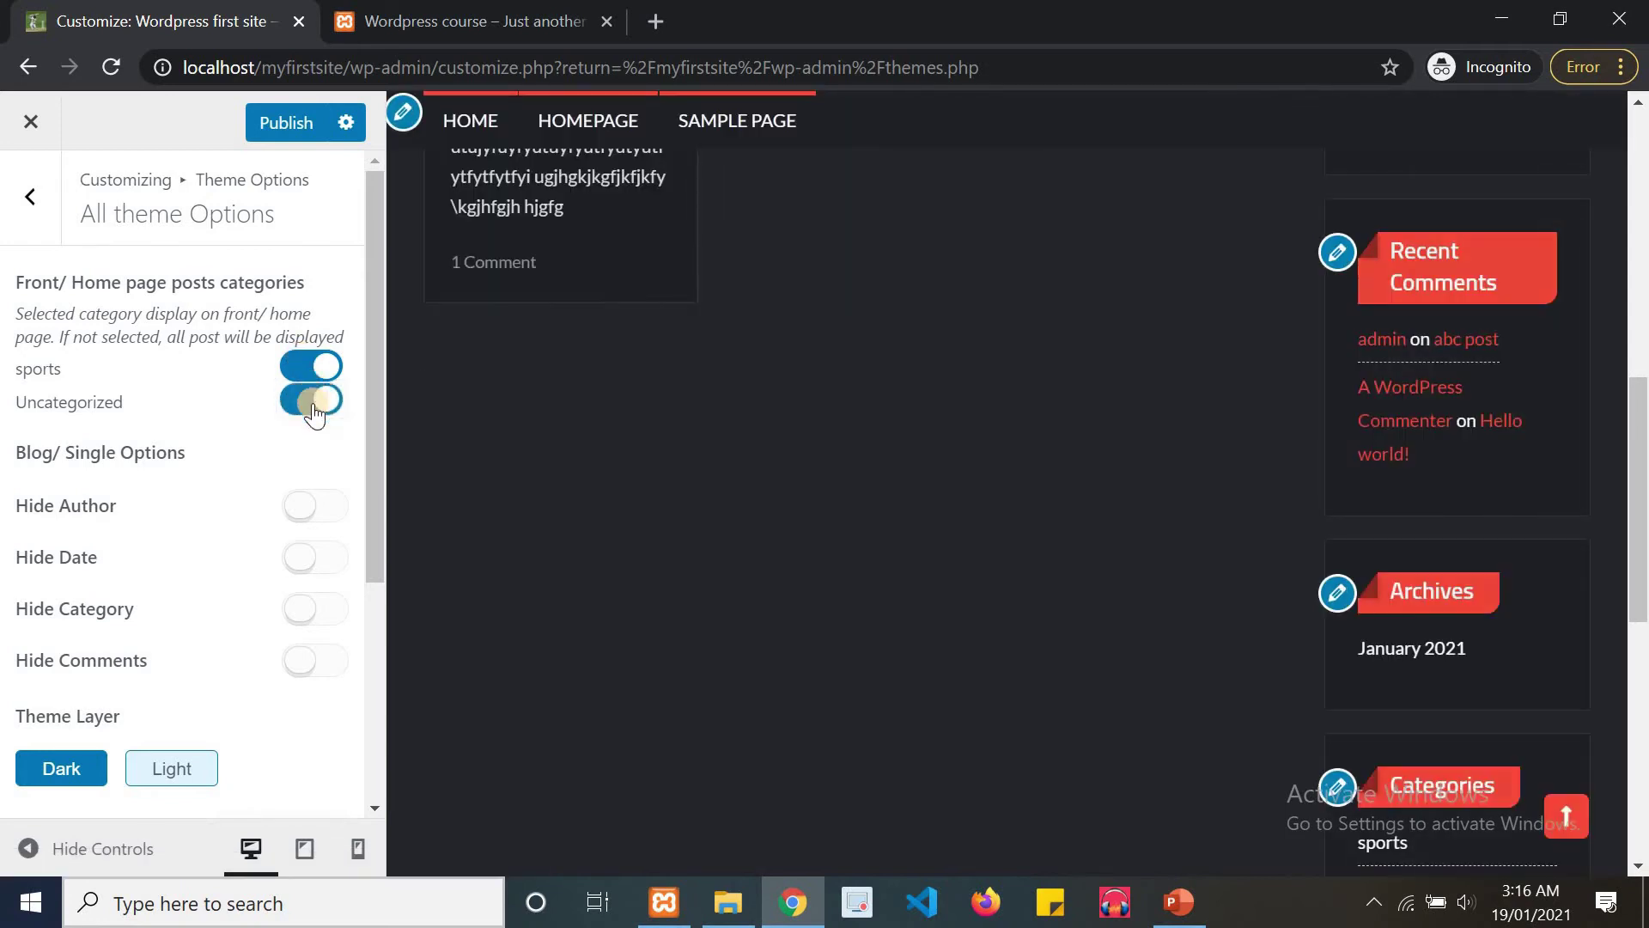
# Turn on Hide Author, Hide Date, Hide Category and Hide Comments in the Blog/Single Options.
pyautogui.click(313, 554)
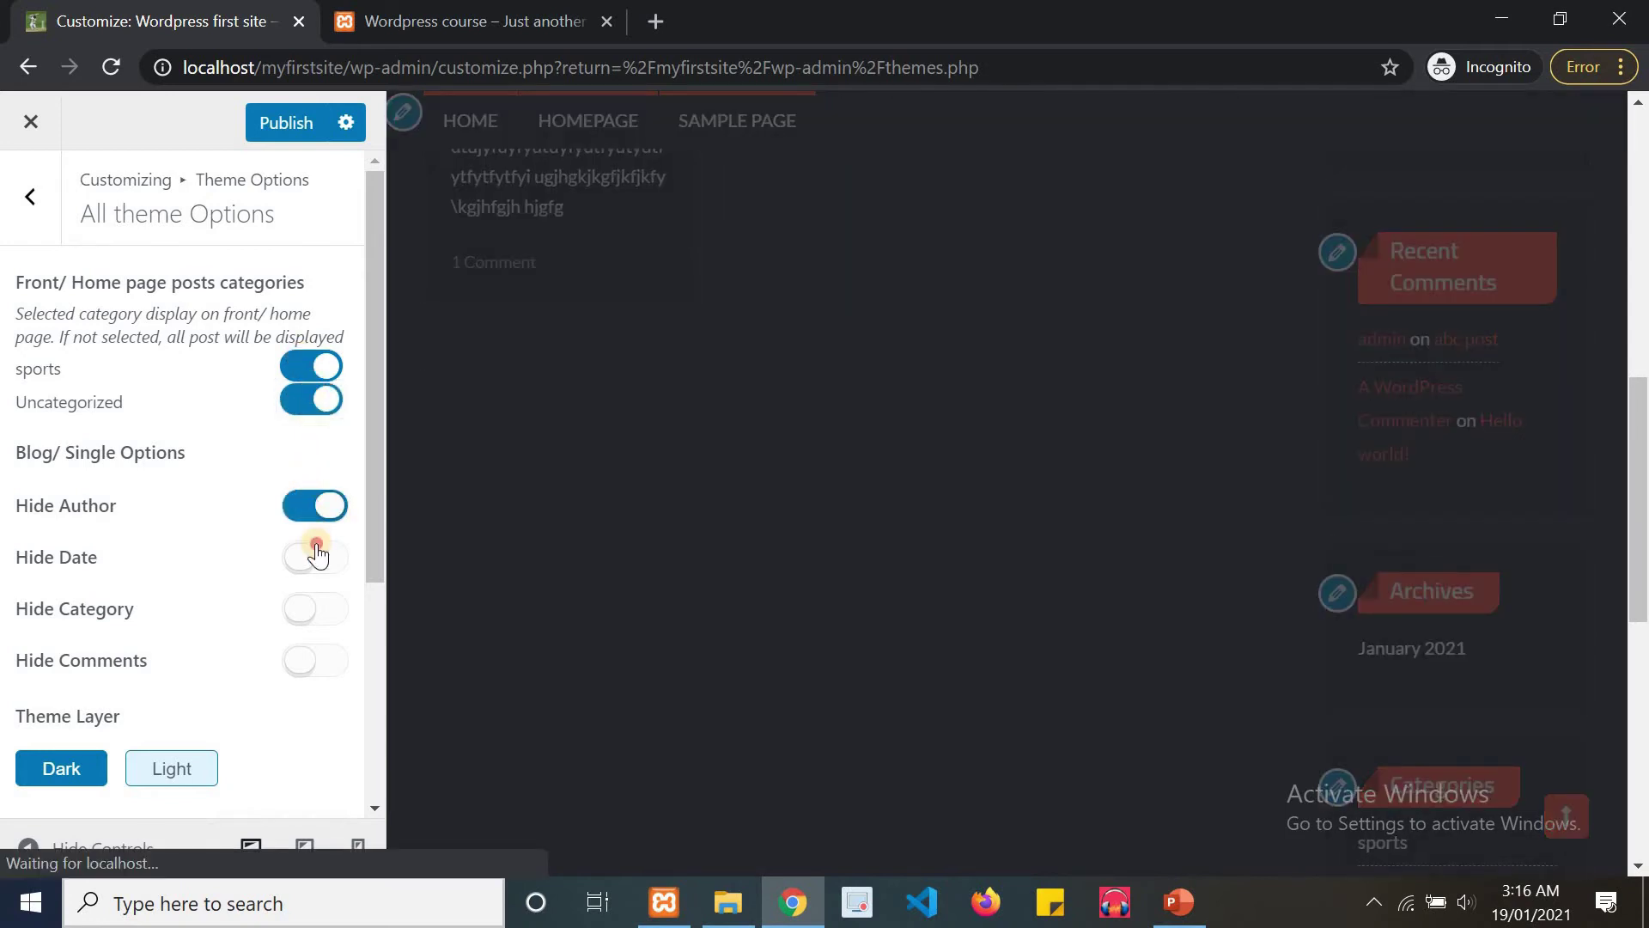
pyautogui.click(294, 555)
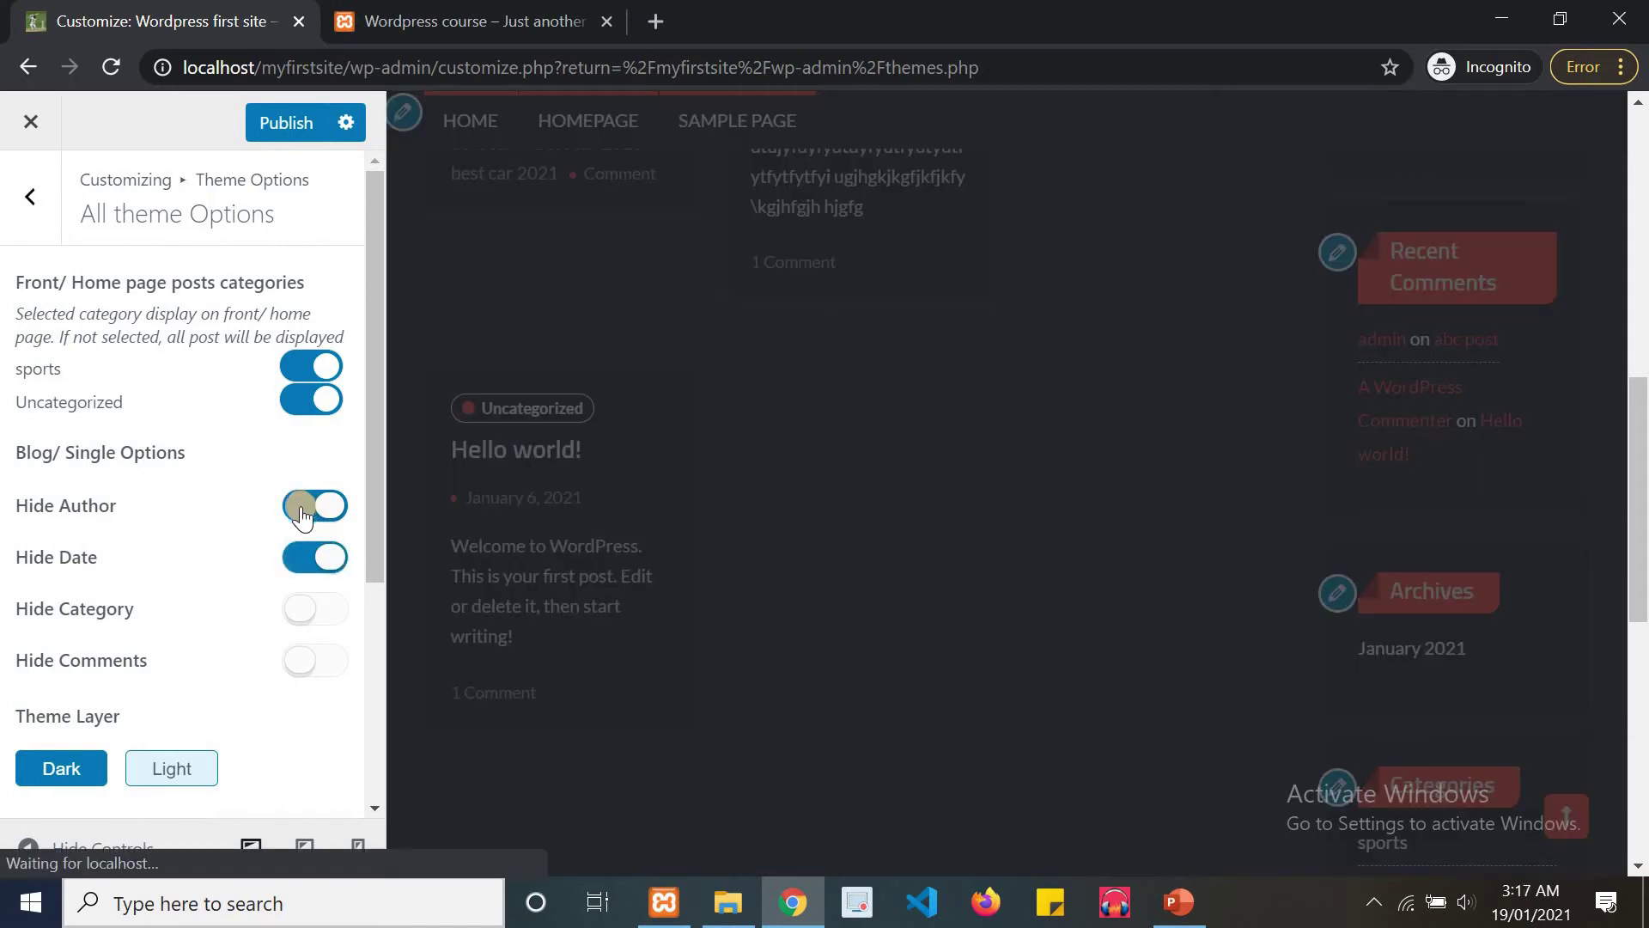
pyautogui.click(302, 615)
pyautogui.click(311, 664)
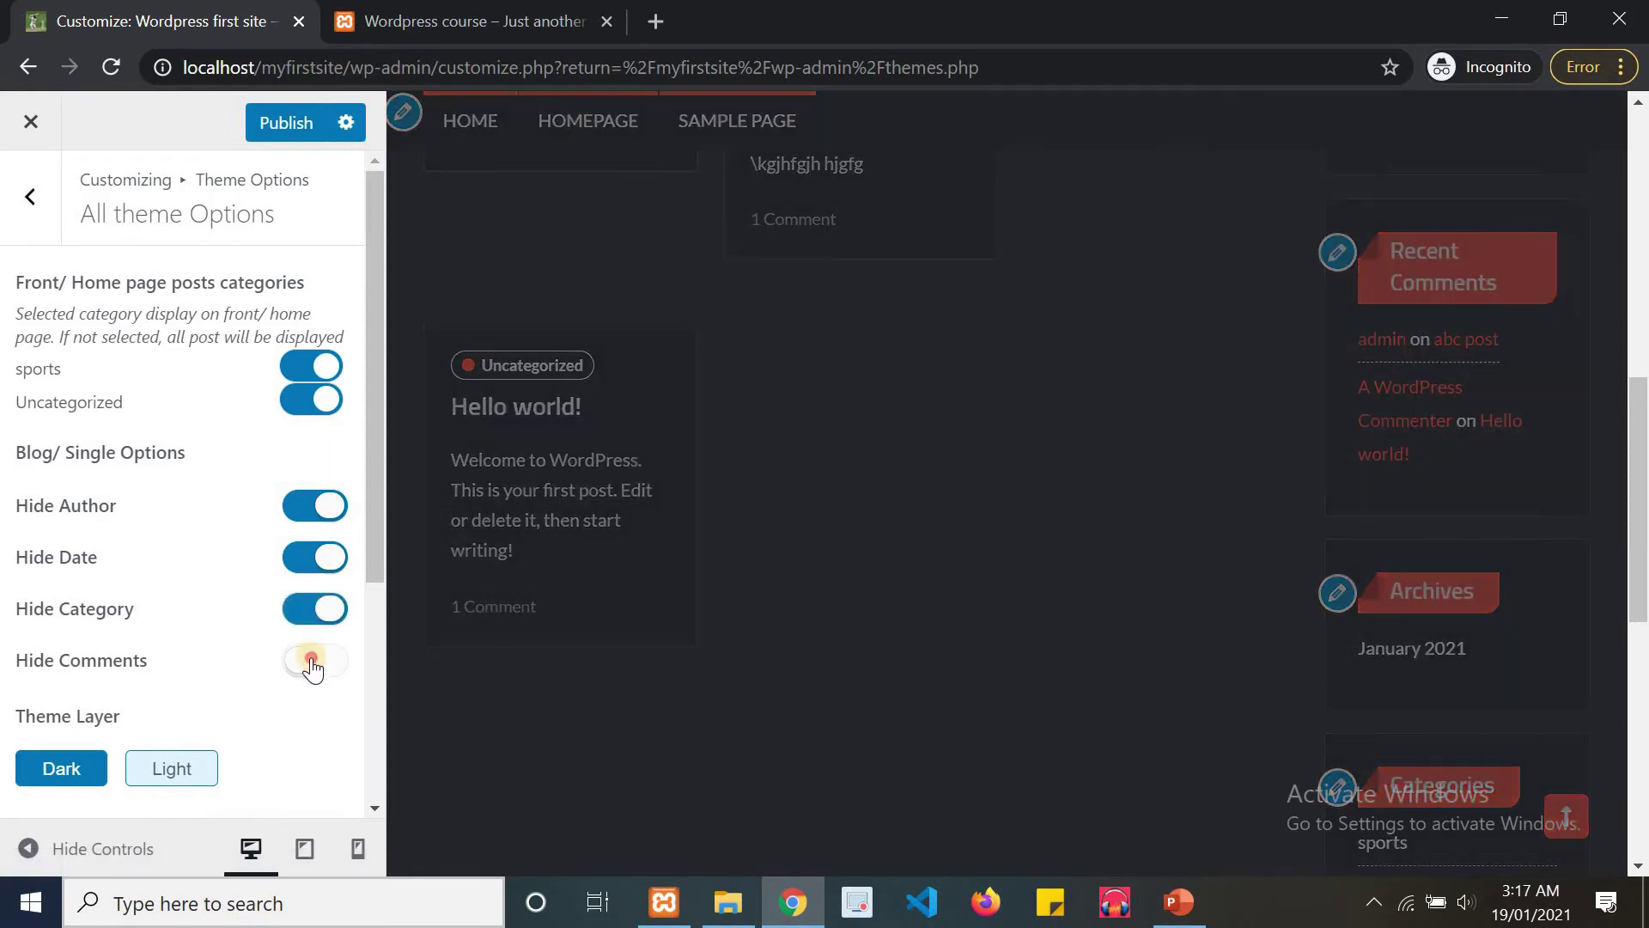
# Switch the Theme Layer to Light, check the preview's beginning, and publish the theme option changes.
pyautogui.click(174, 769)
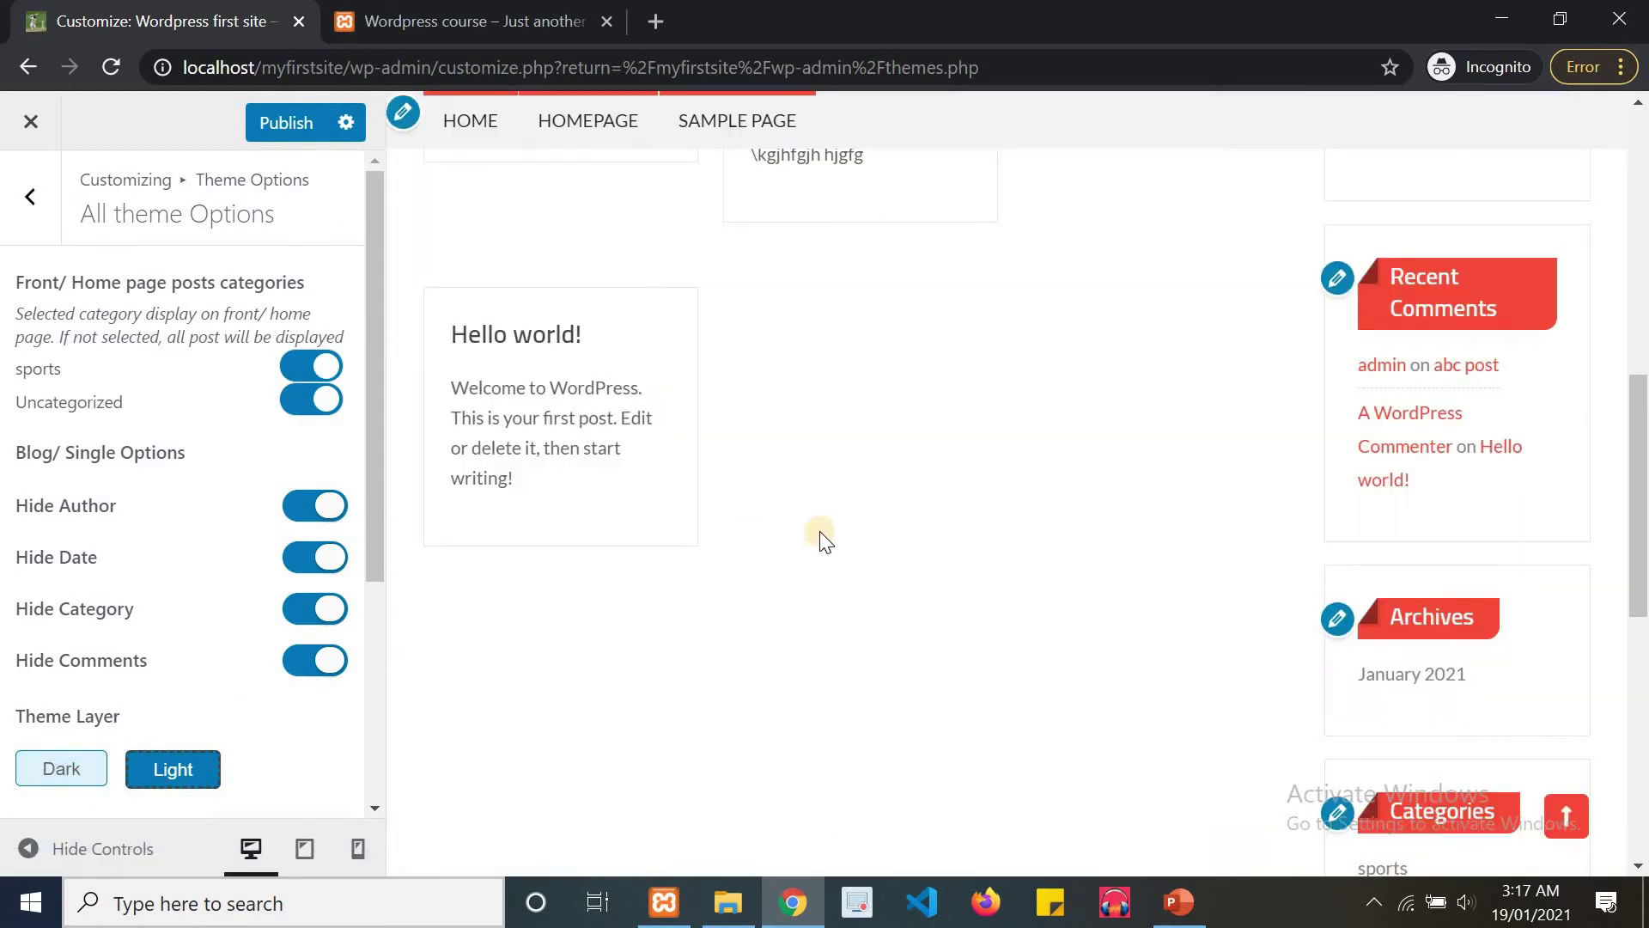
pyautogui.moveTo(1639, 421); pyautogui.dragTo(1639, 121)
pyautogui.click(289, 125)
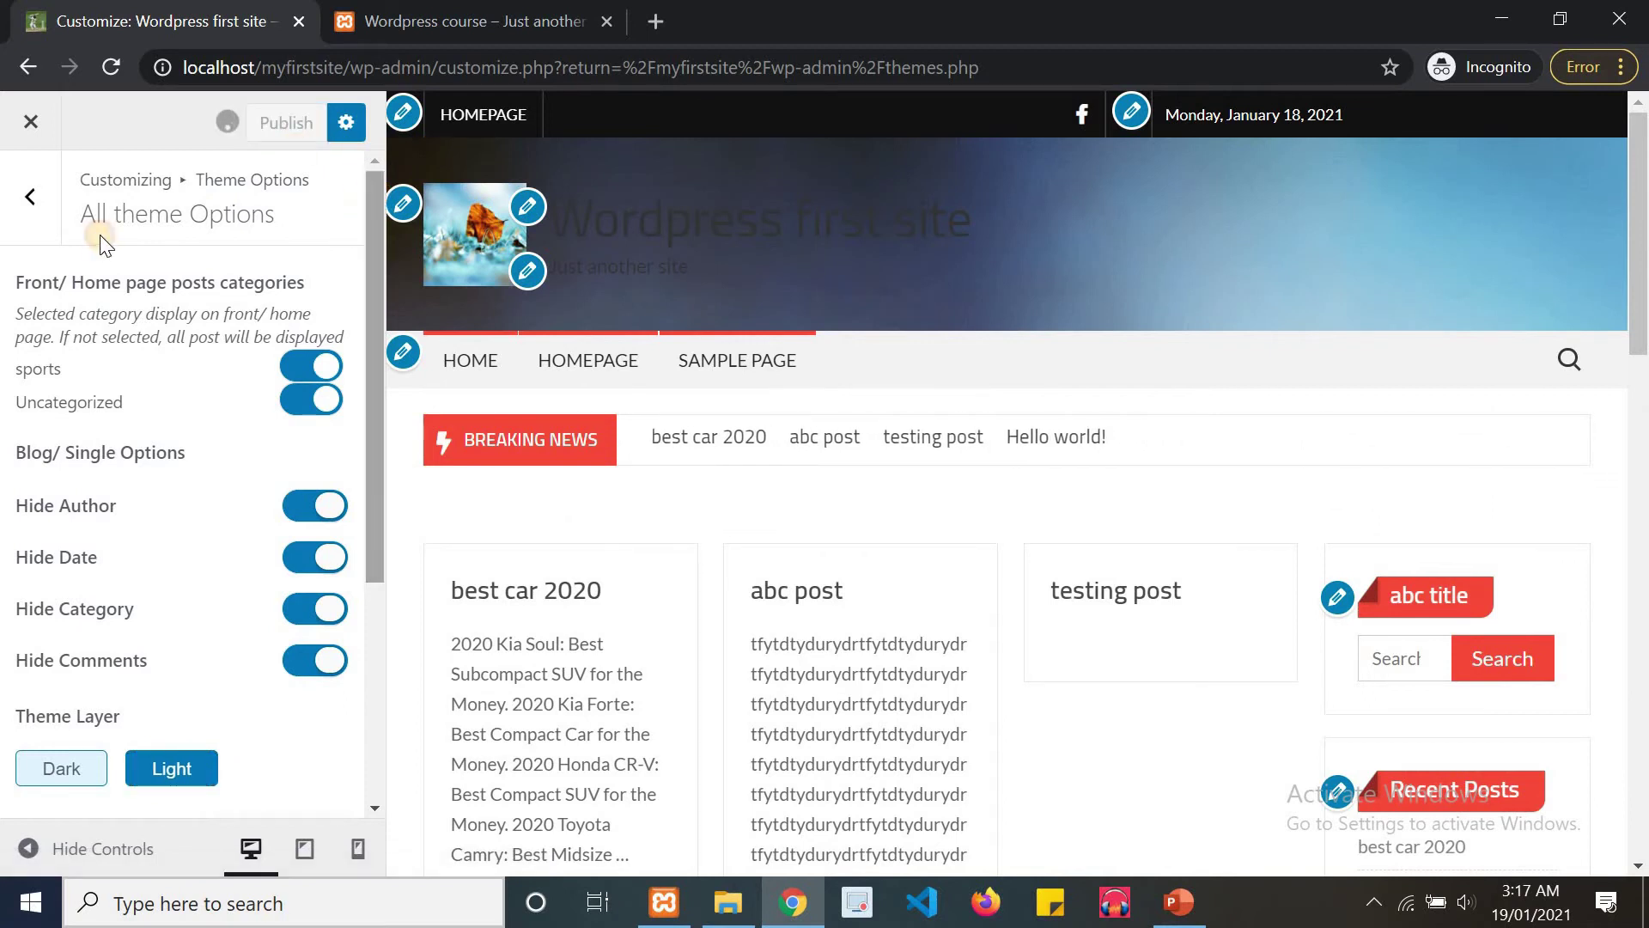
# In the Breaking News theme options, change the title to "Breaking headlines", publish the change and check it in the preview.
pyautogui.click(35, 203)
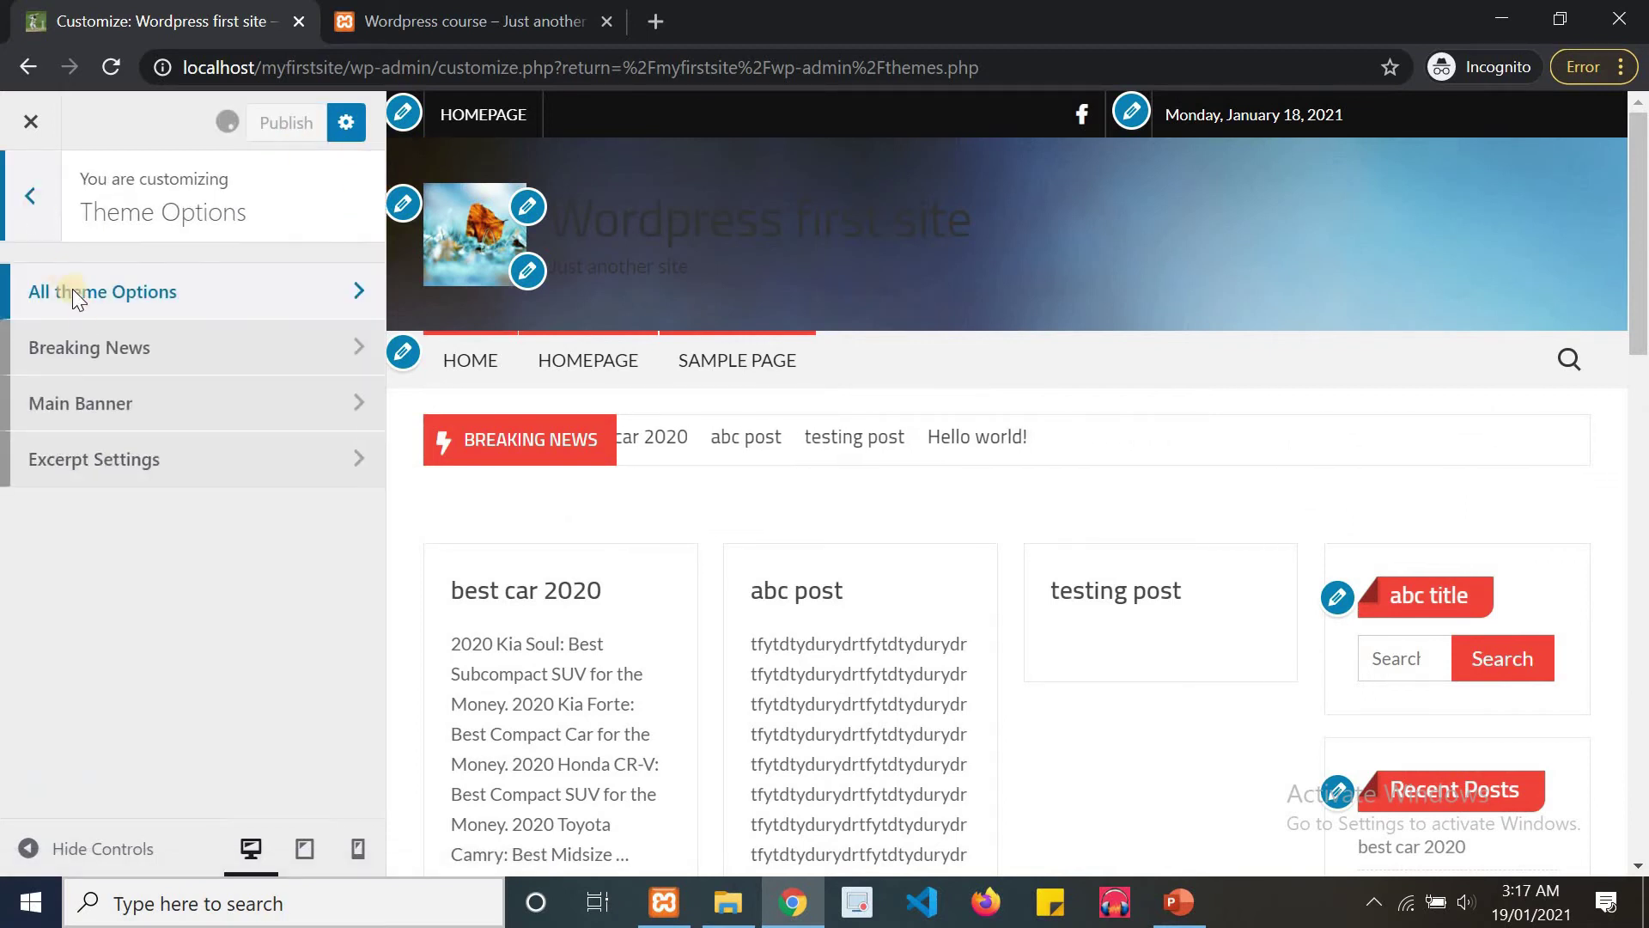
pyautogui.click(91, 340)
pyautogui.click(89, 325)
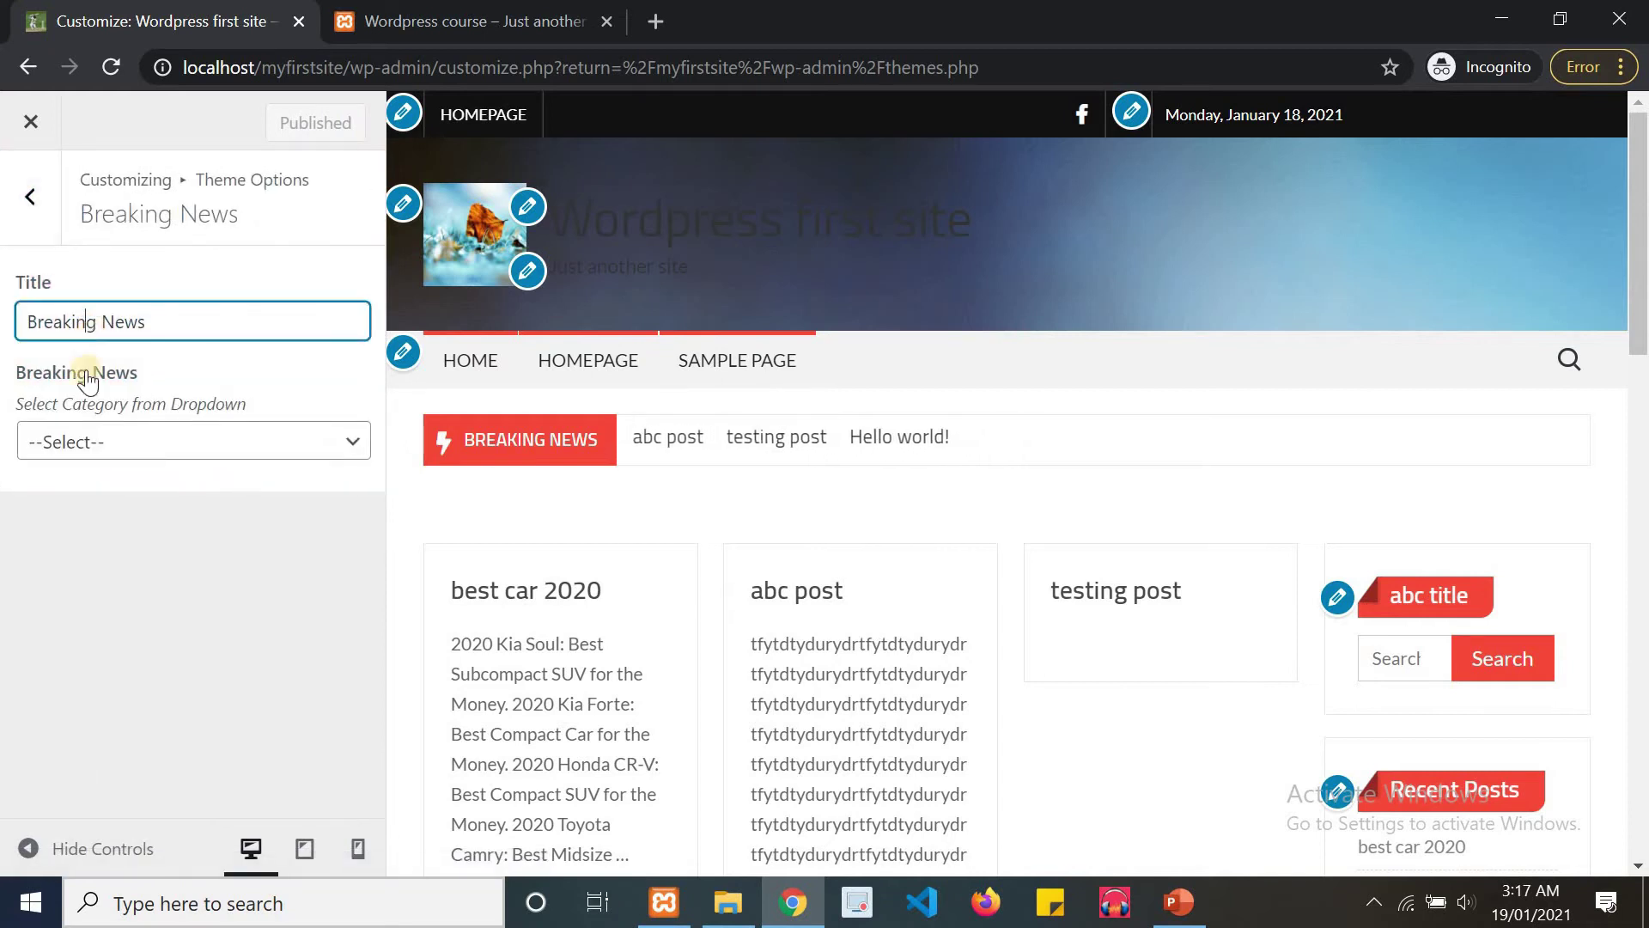
pyautogui.click(98, 439)
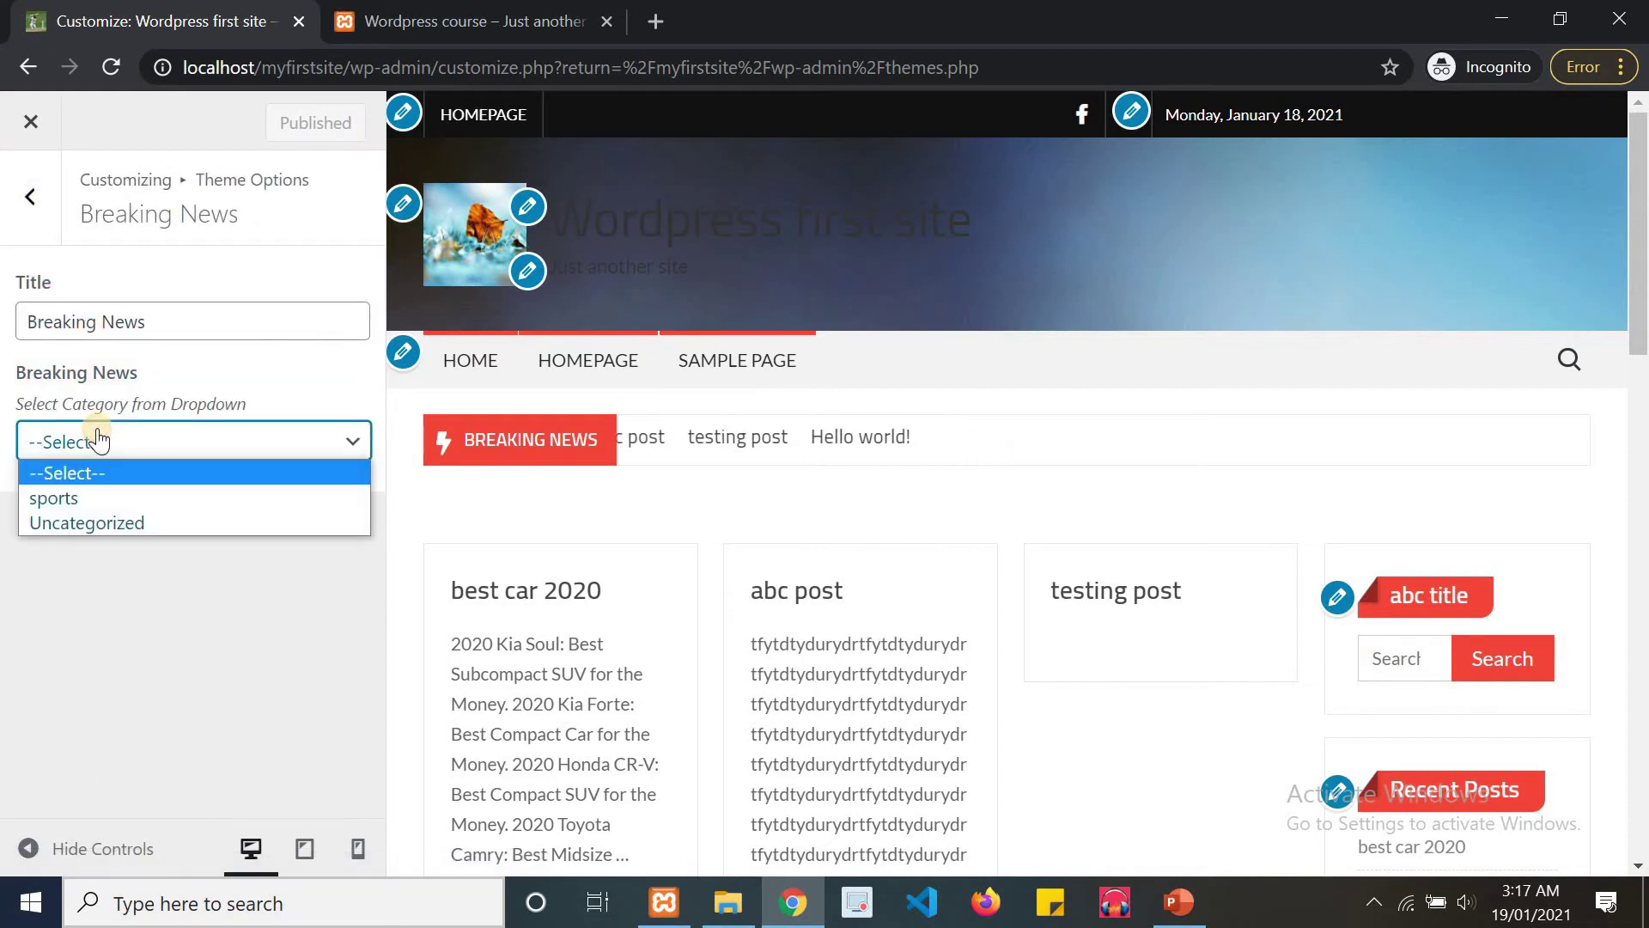
pyautogui.click(111, 347)
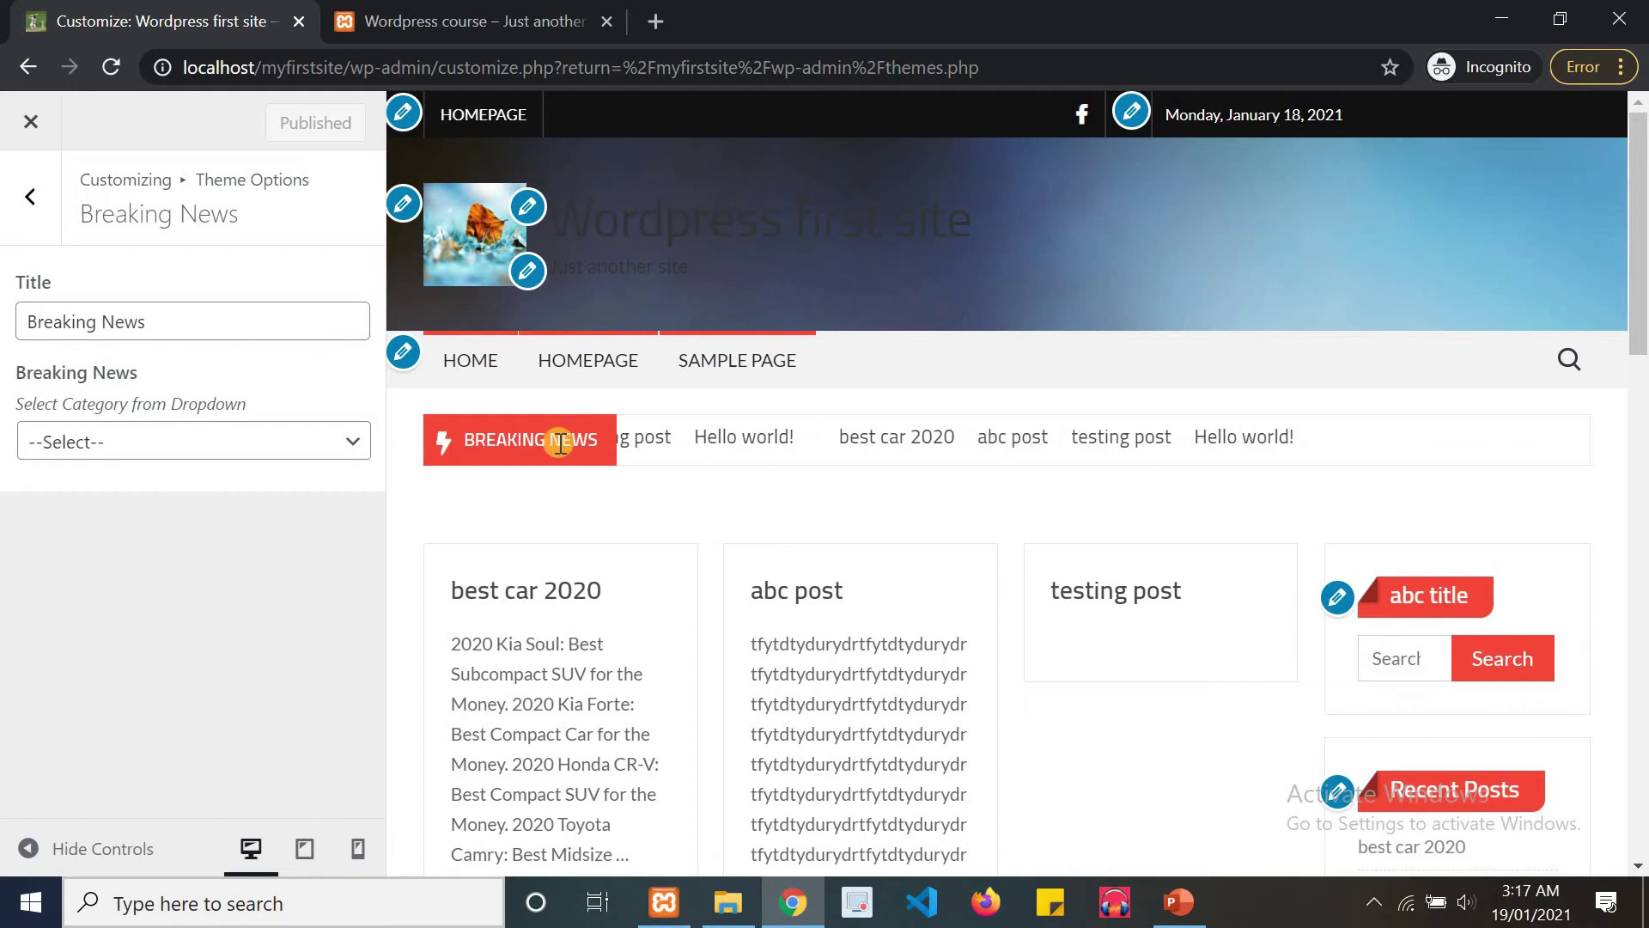
pyautogui.click(246, 317)
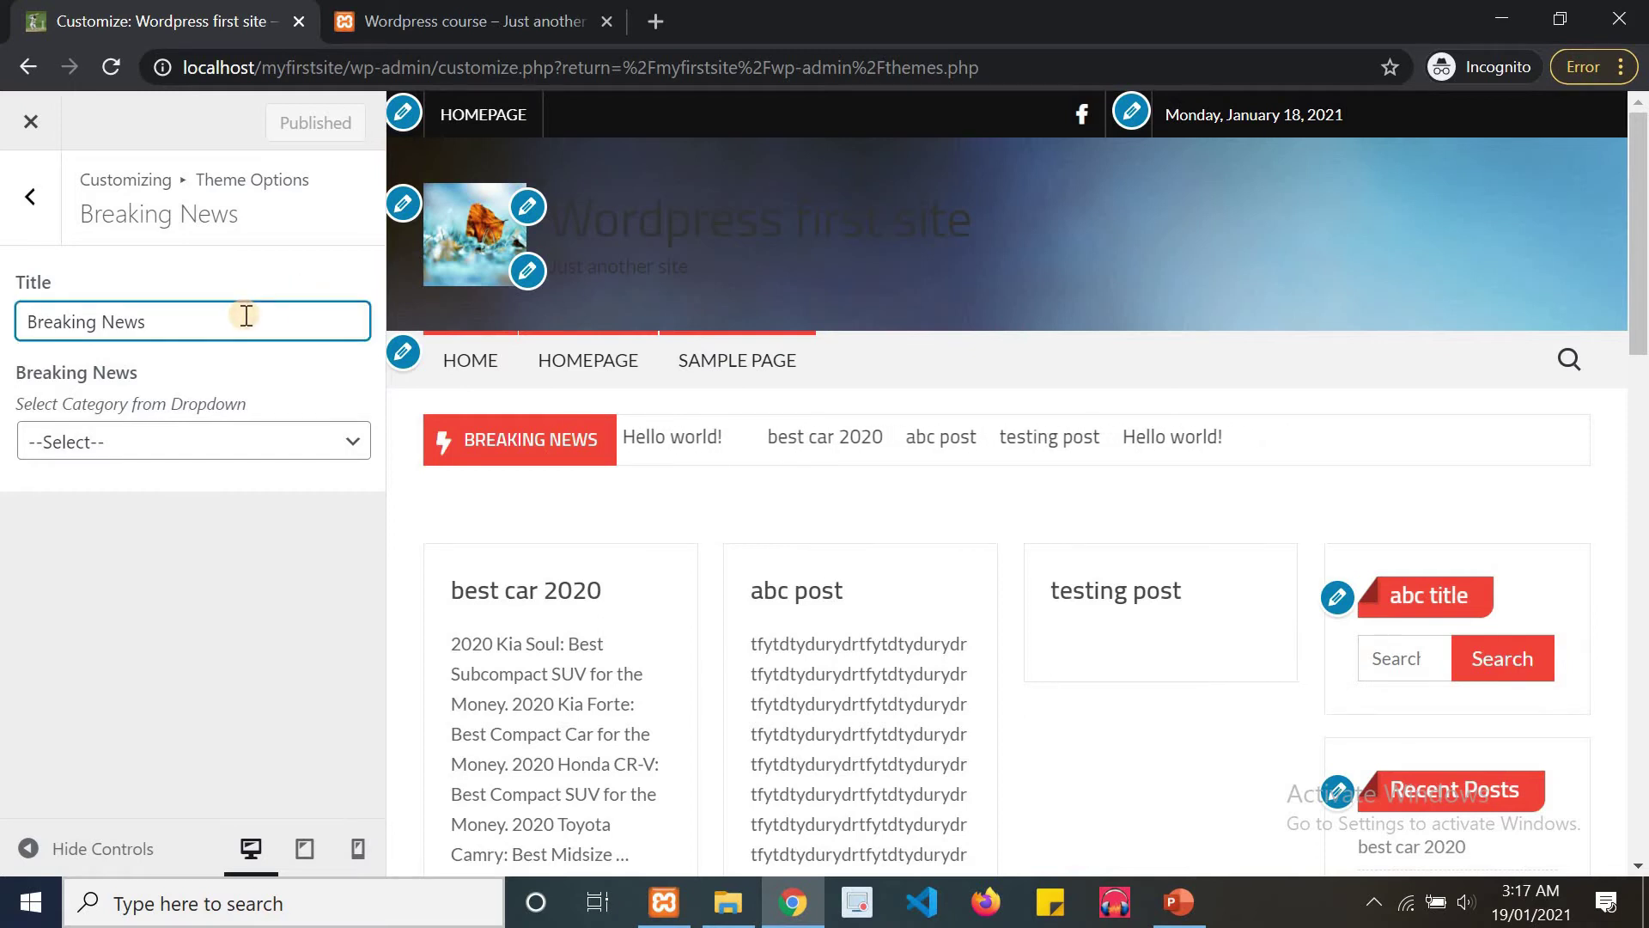
pyautogui.write('ss')
pyautogui.press('BackSpace')
pyautogui.press('BackSpace')
pyautogui.press('BackSpace')
pyautogui.press('BackSpace')
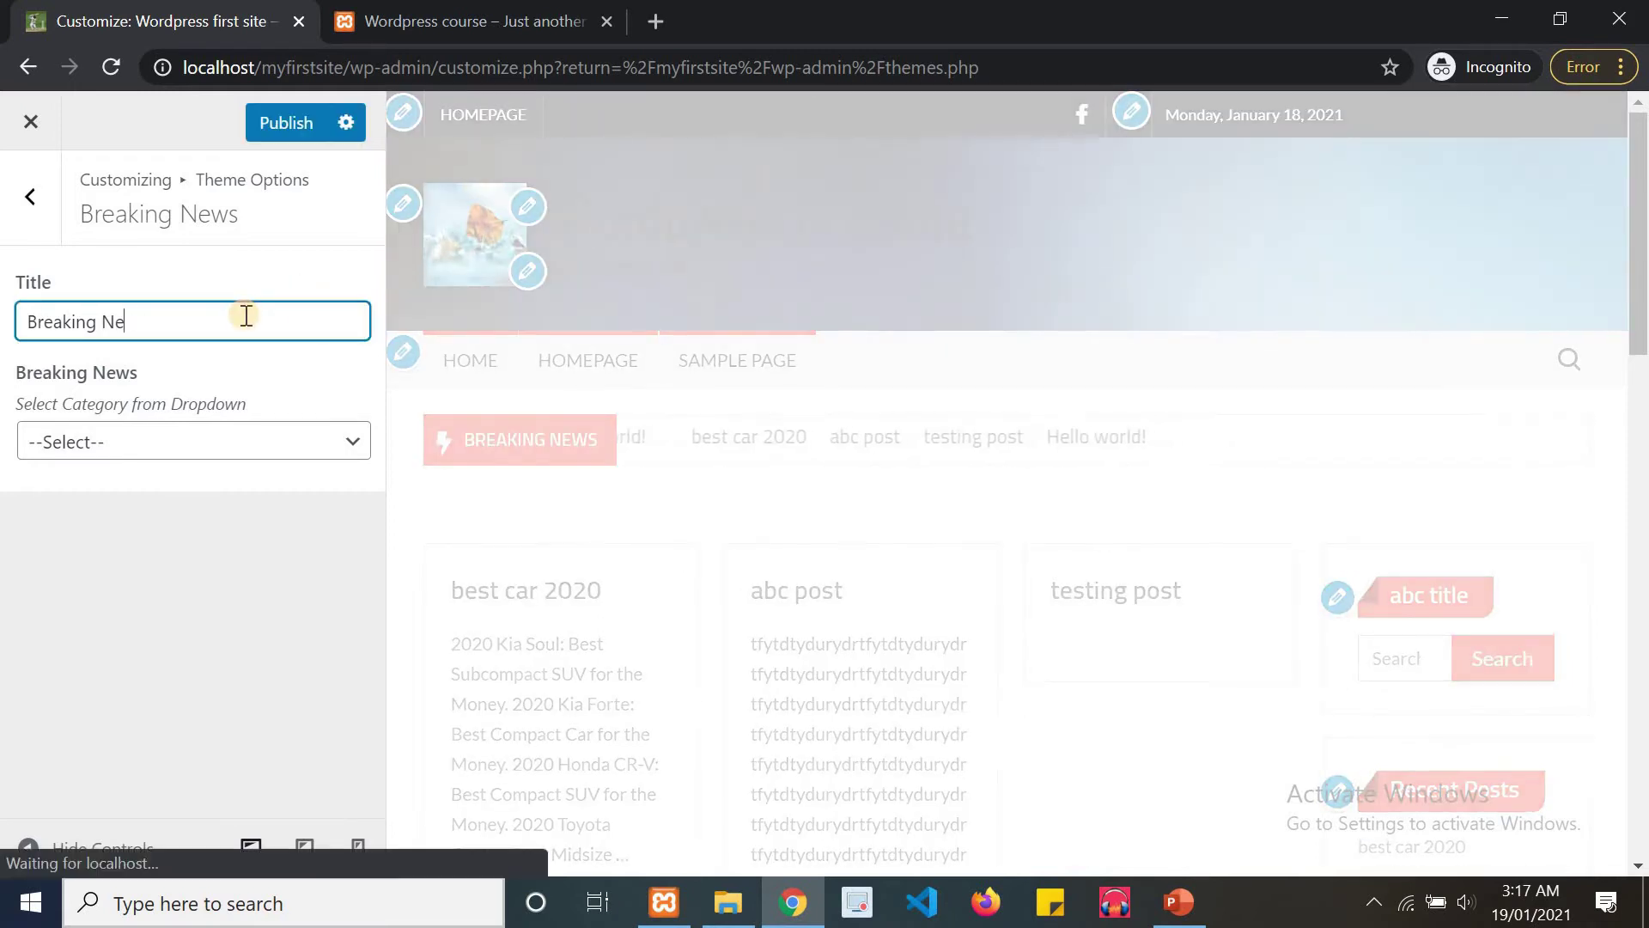
pyautogui.press('BackSpace')
pyautogui.press('BackSpace')
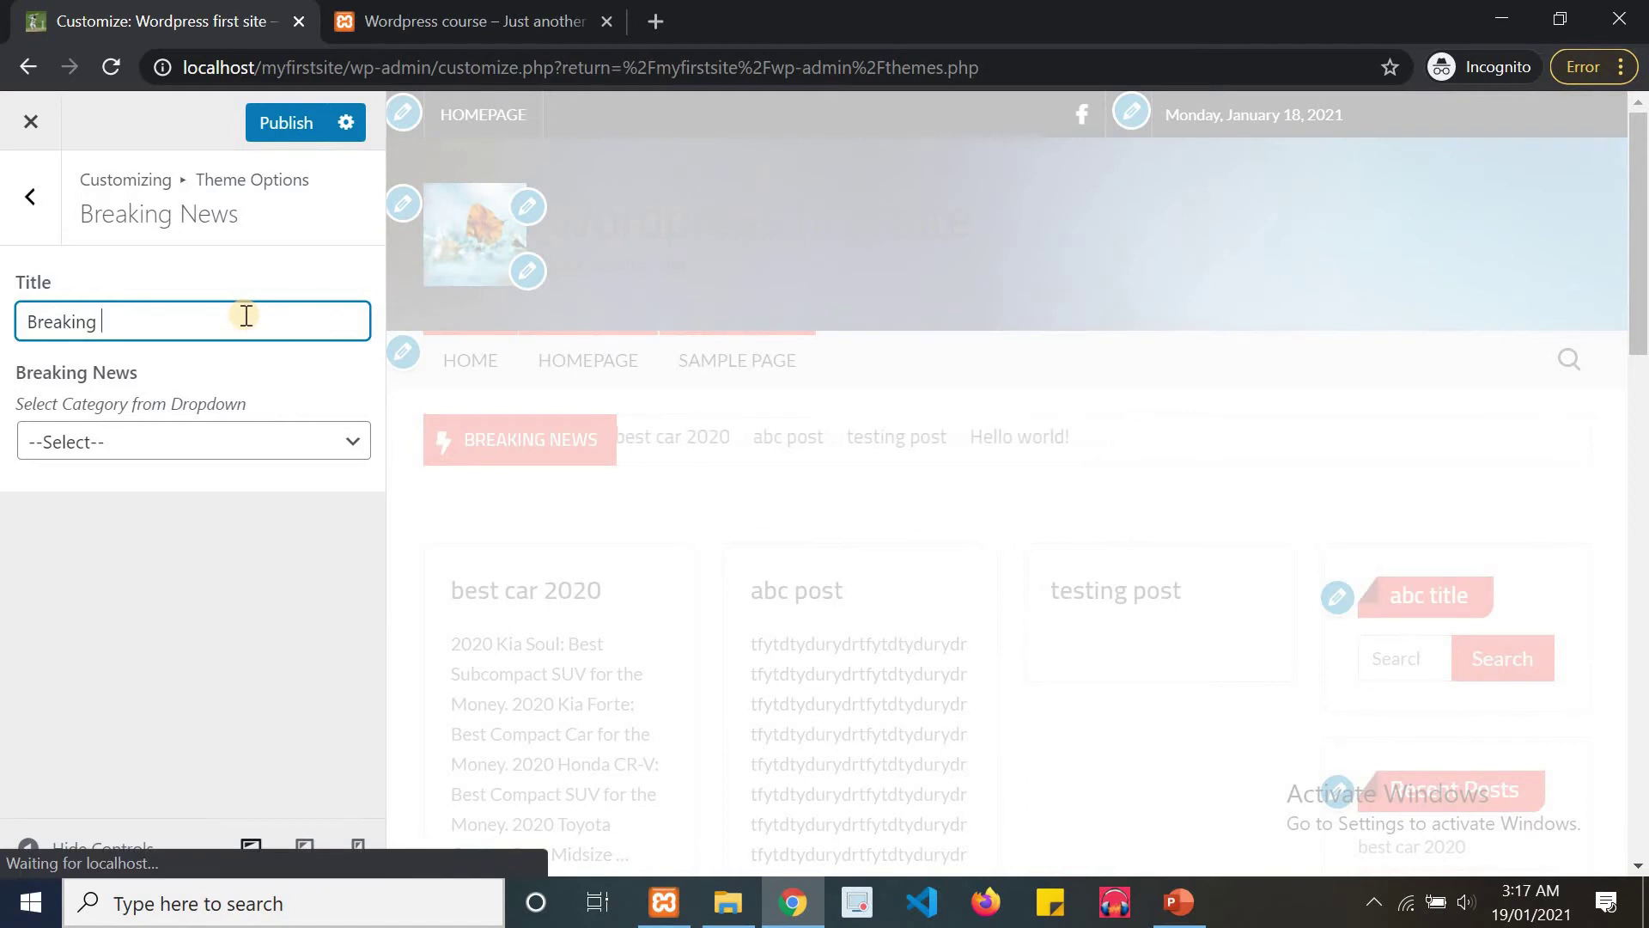
pyautogui.write('head')
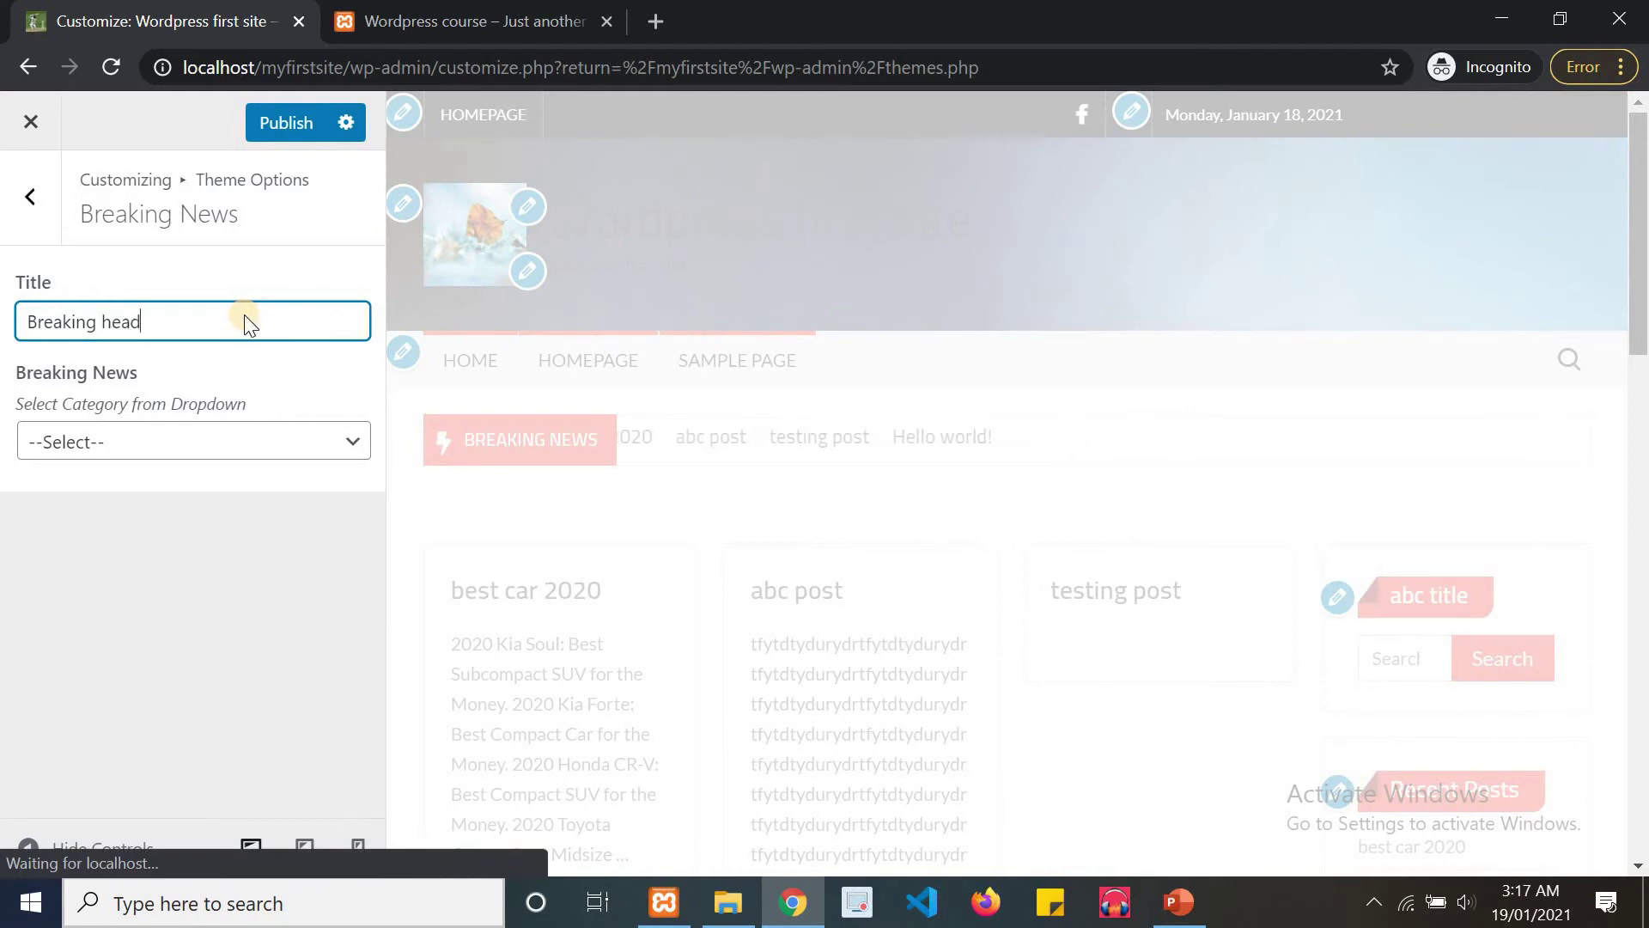
pyautogui.write('lines')
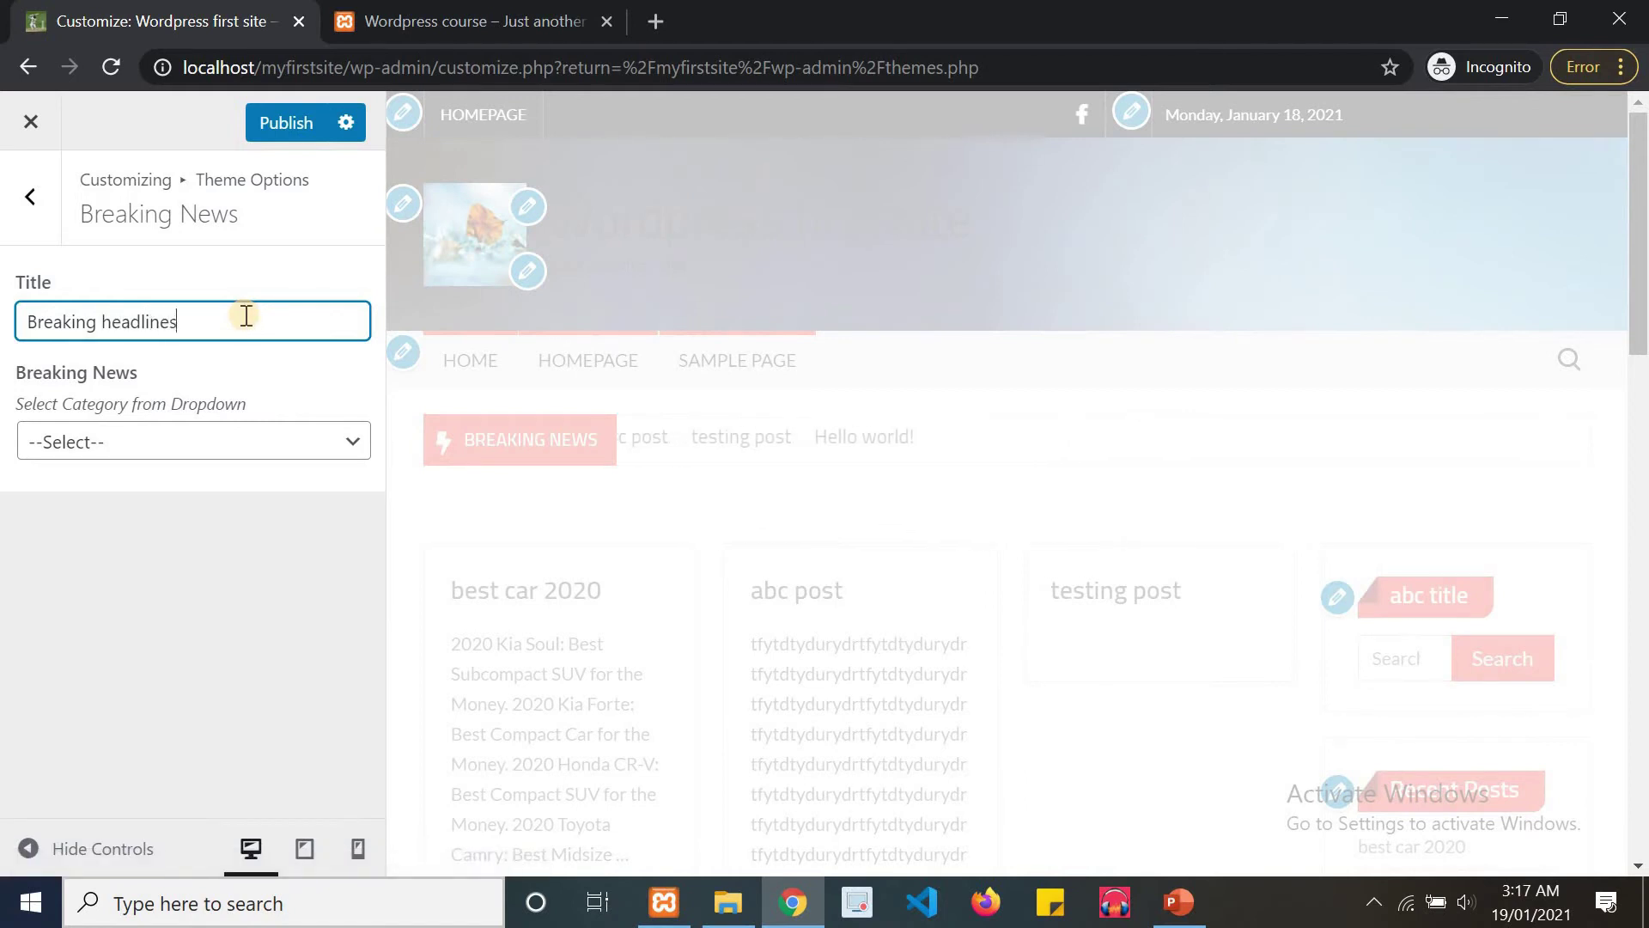
pyautogui.click(260, 391)
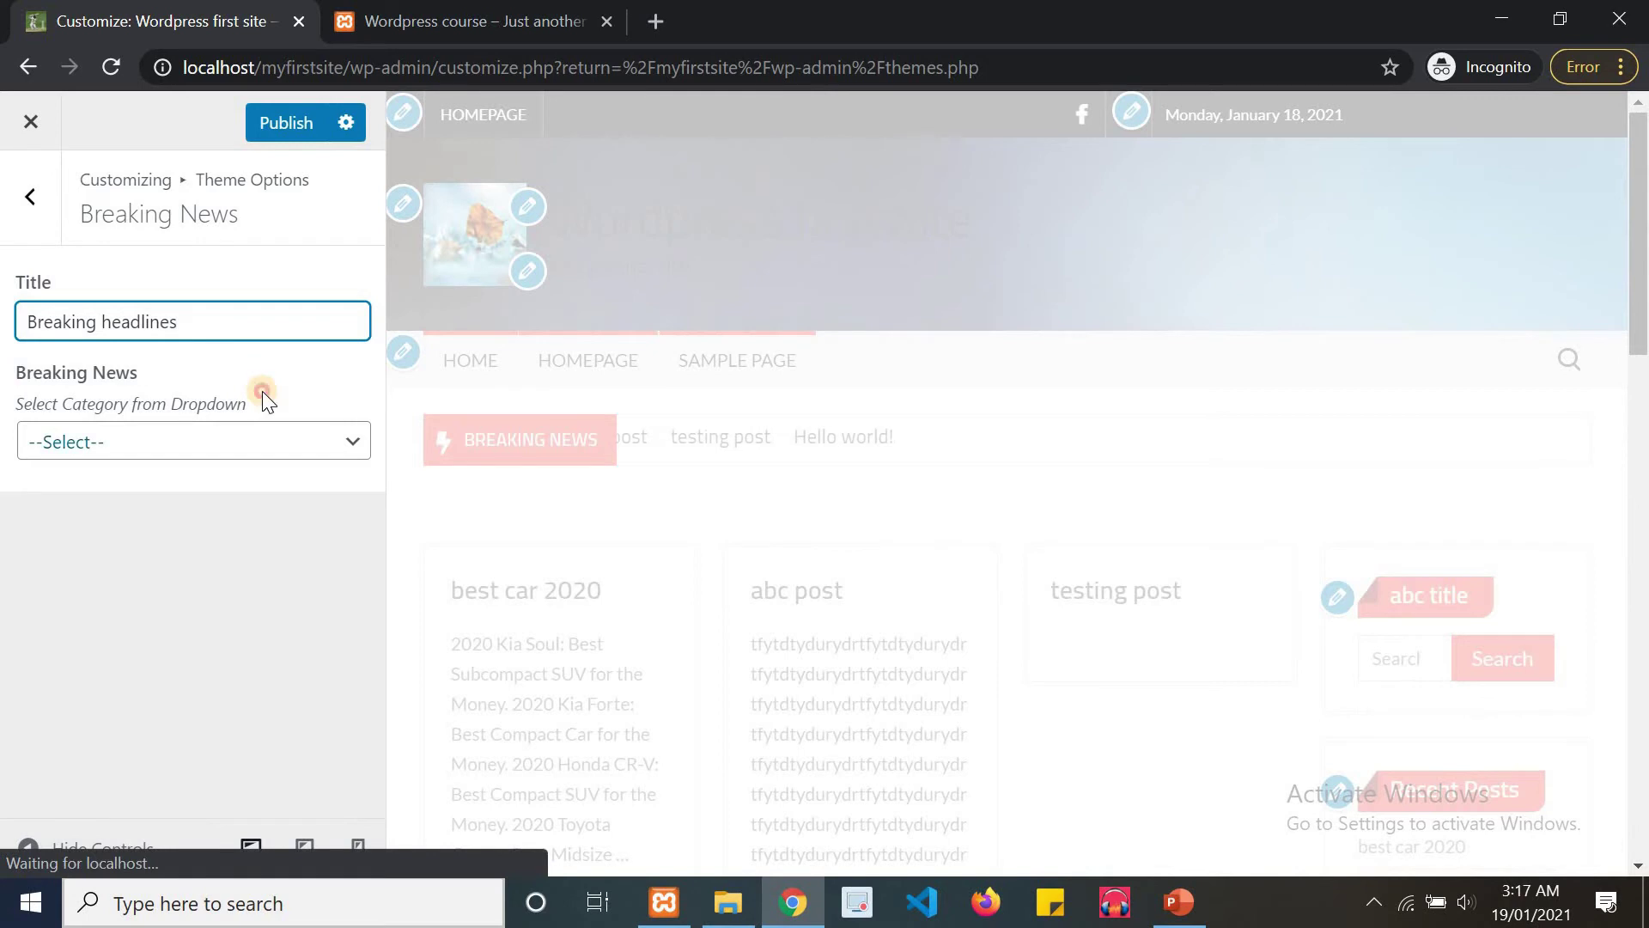
pyautogui.click(292, 127)
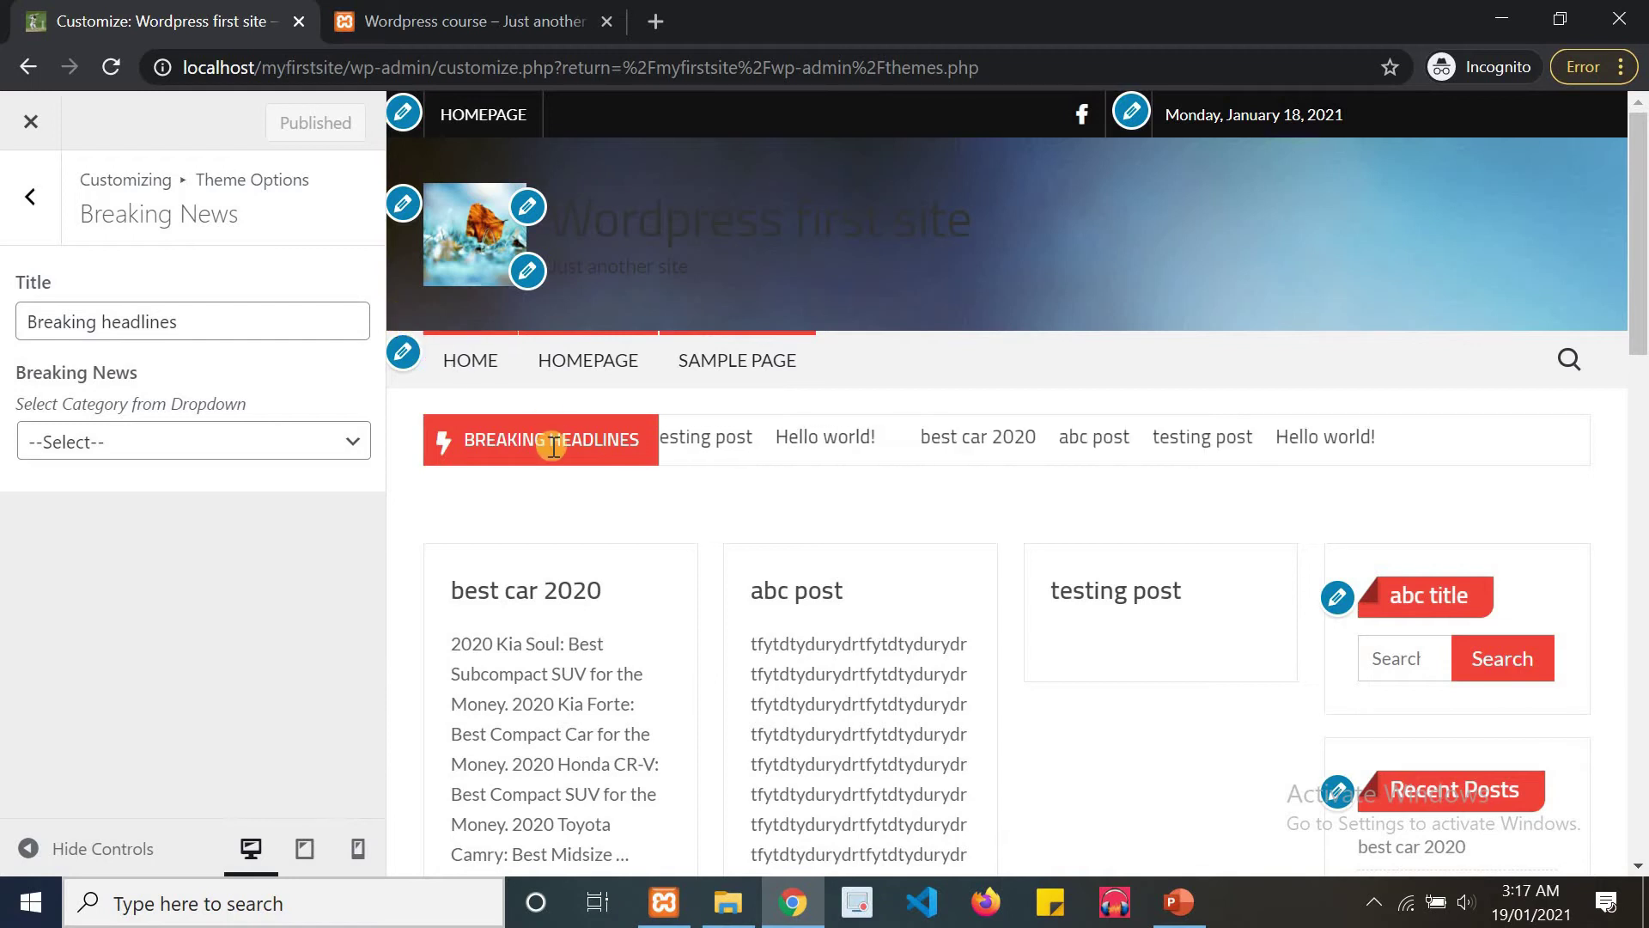
pyautogui.moveTo(549, 447); pyautogui.dragTo(668, 453)
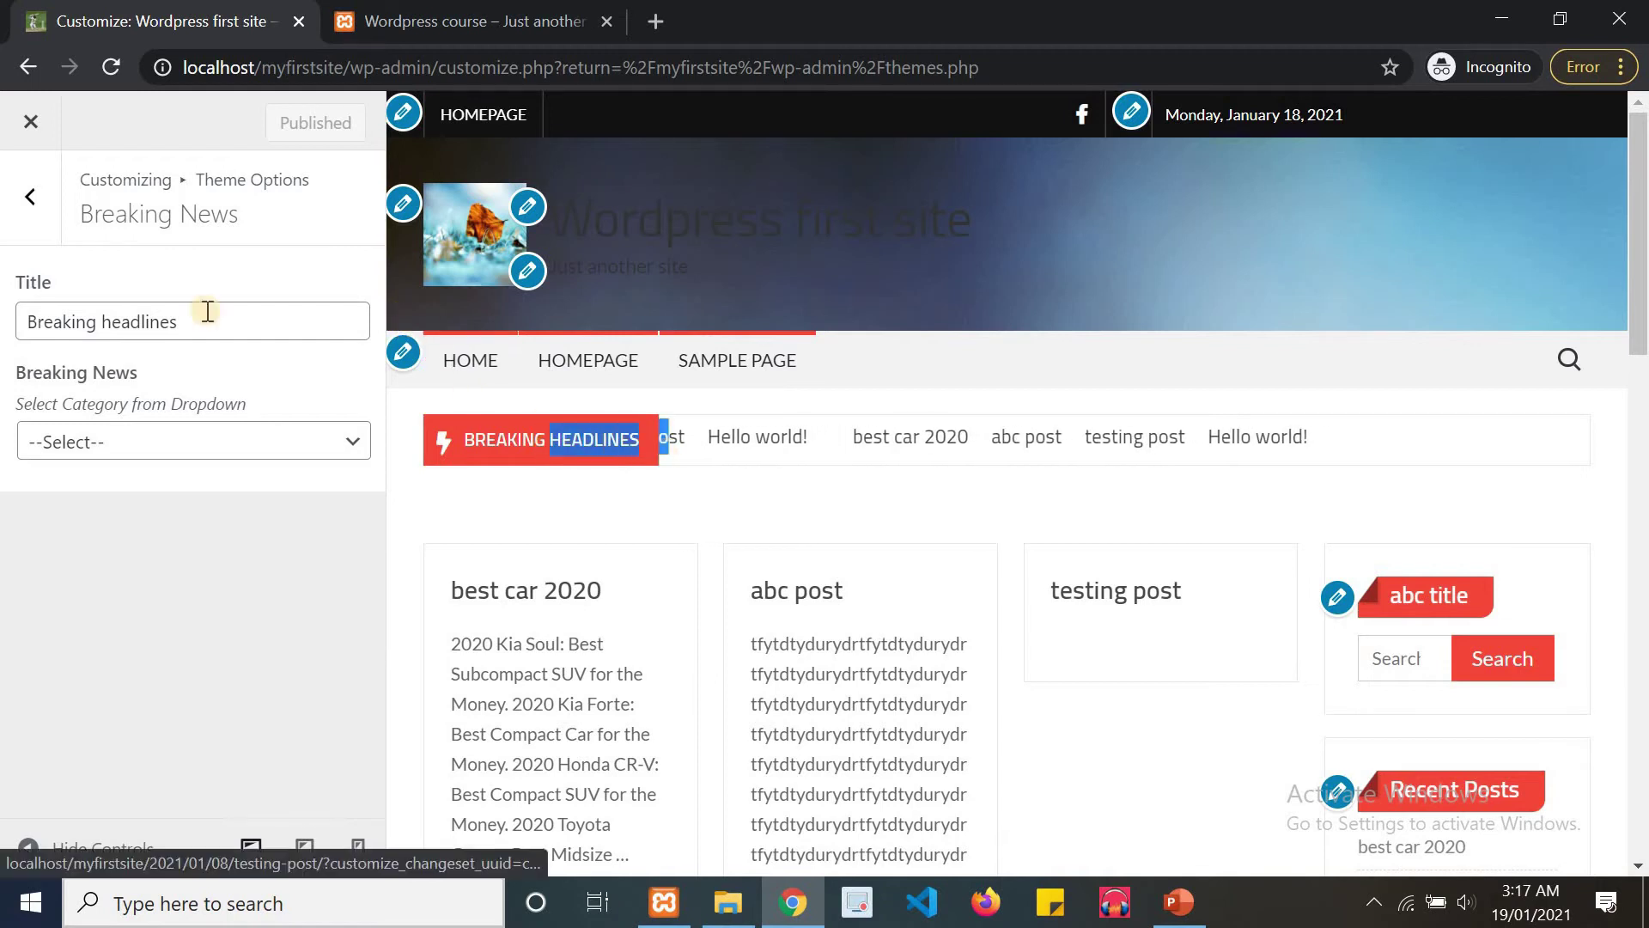
# In the Main Banner theme options, choose the orange leaf photo as the Main Banner BG Image.
pyautogui.click(34, 206)
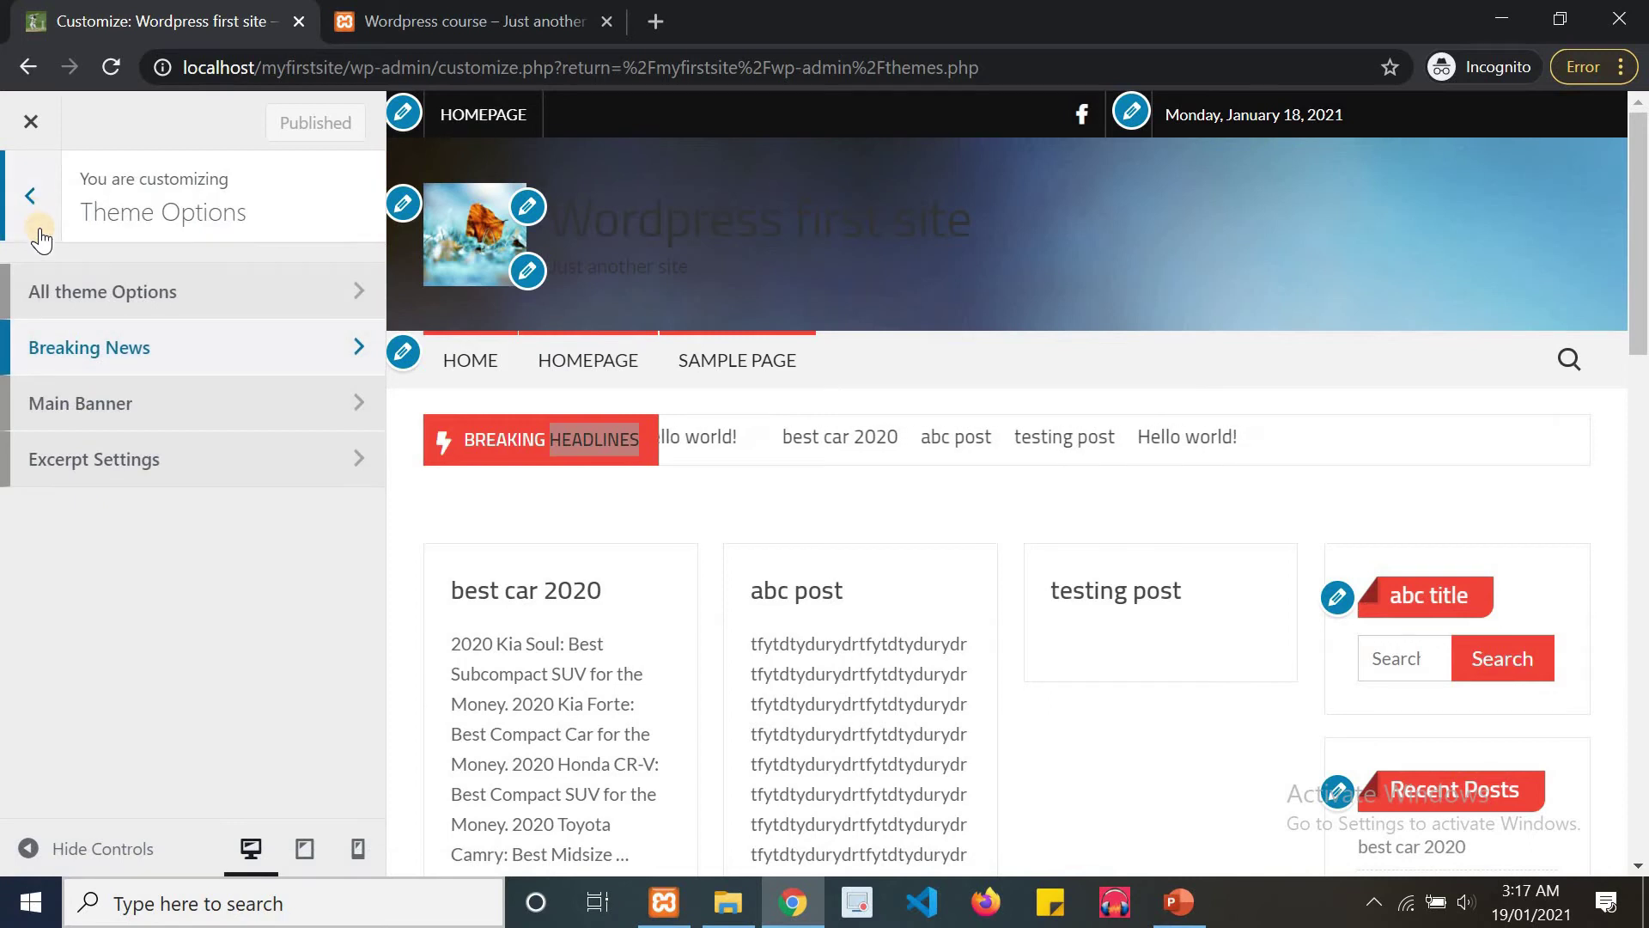
pyautogui.click(82, 399)
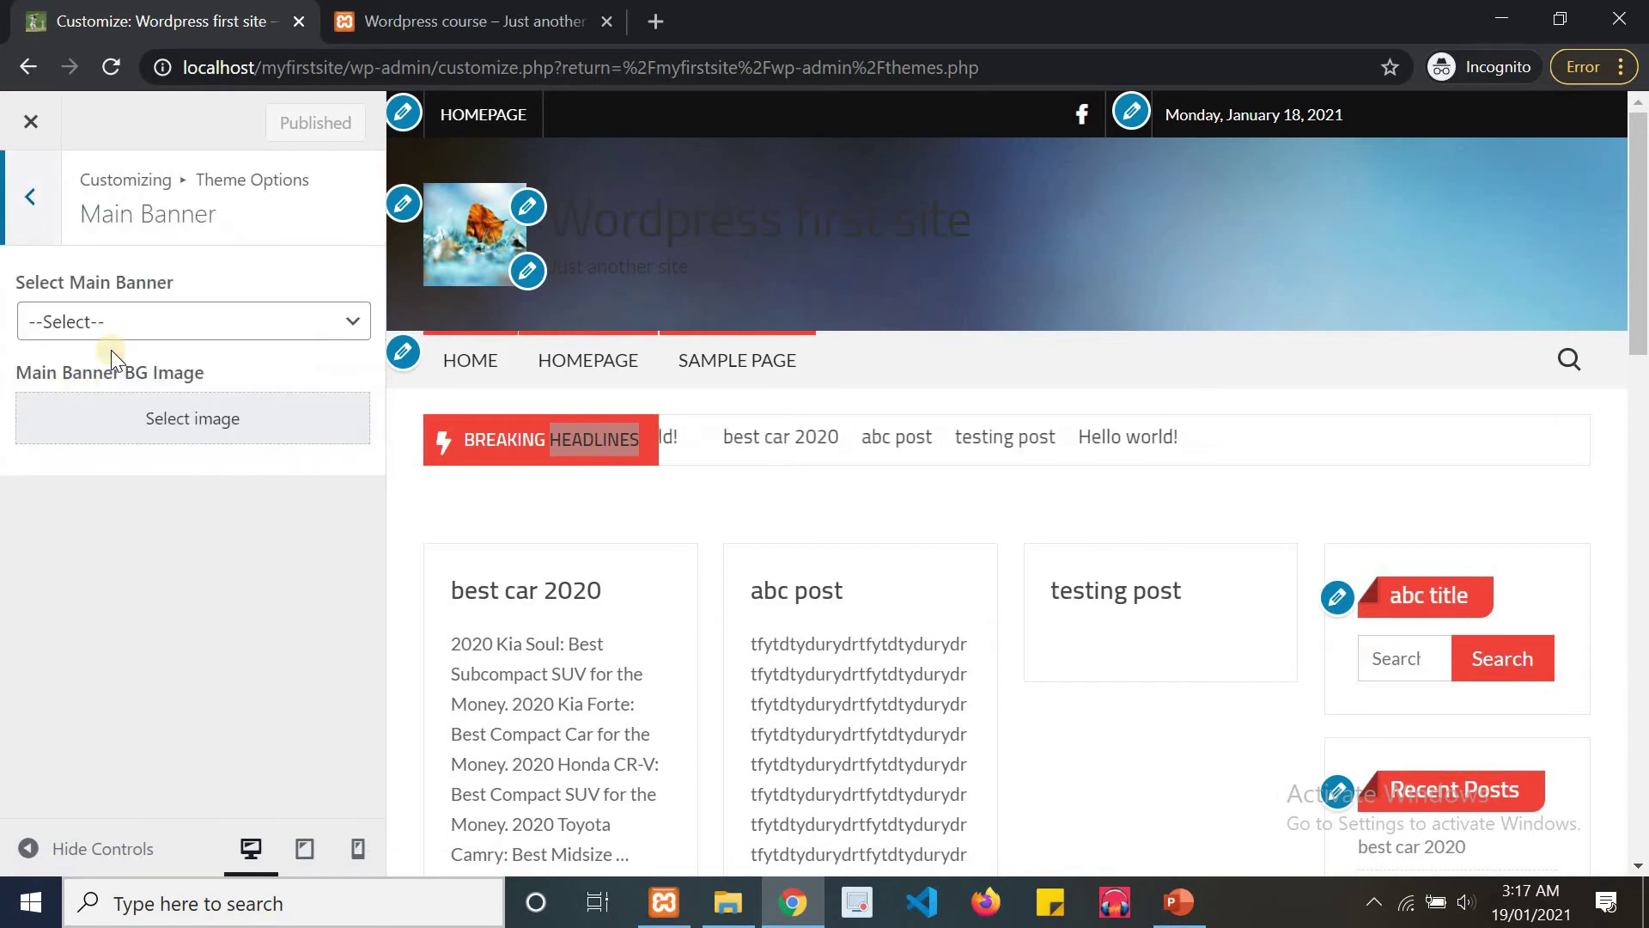
pyautogui.click(152, 334)
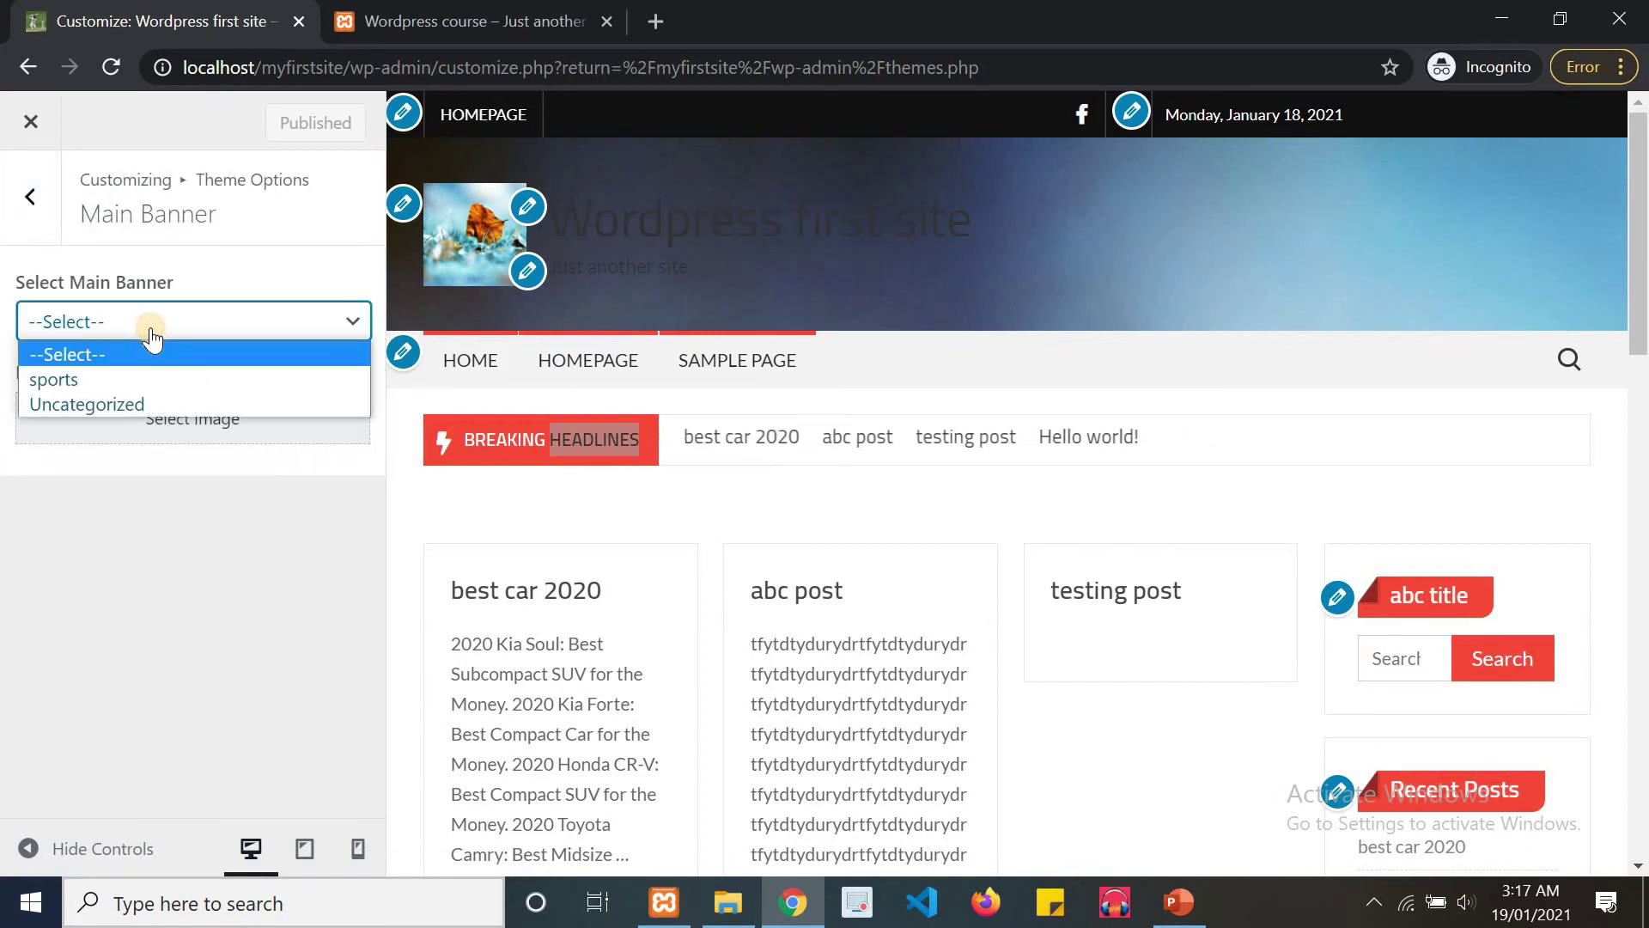
pyautogui.click(99, 439)
pyautogui.click(137, 427)
pyautogui.click(273, 438)
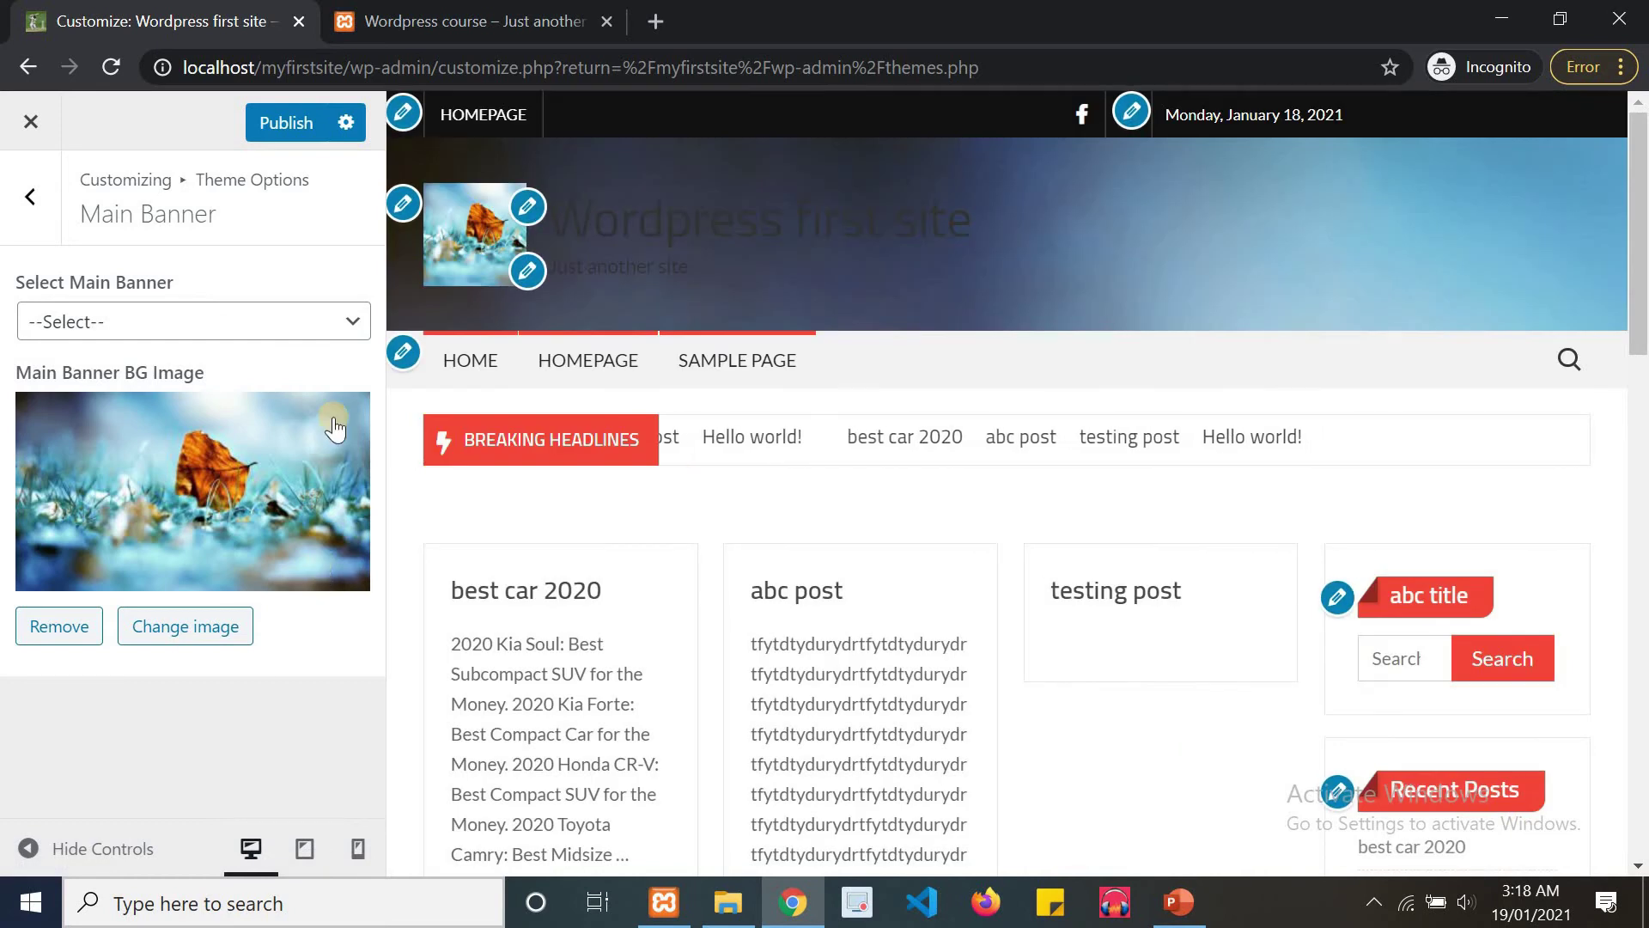
# Select the sports category for the main banner and publish the banner settings.
pyautogui.click(216, 315)
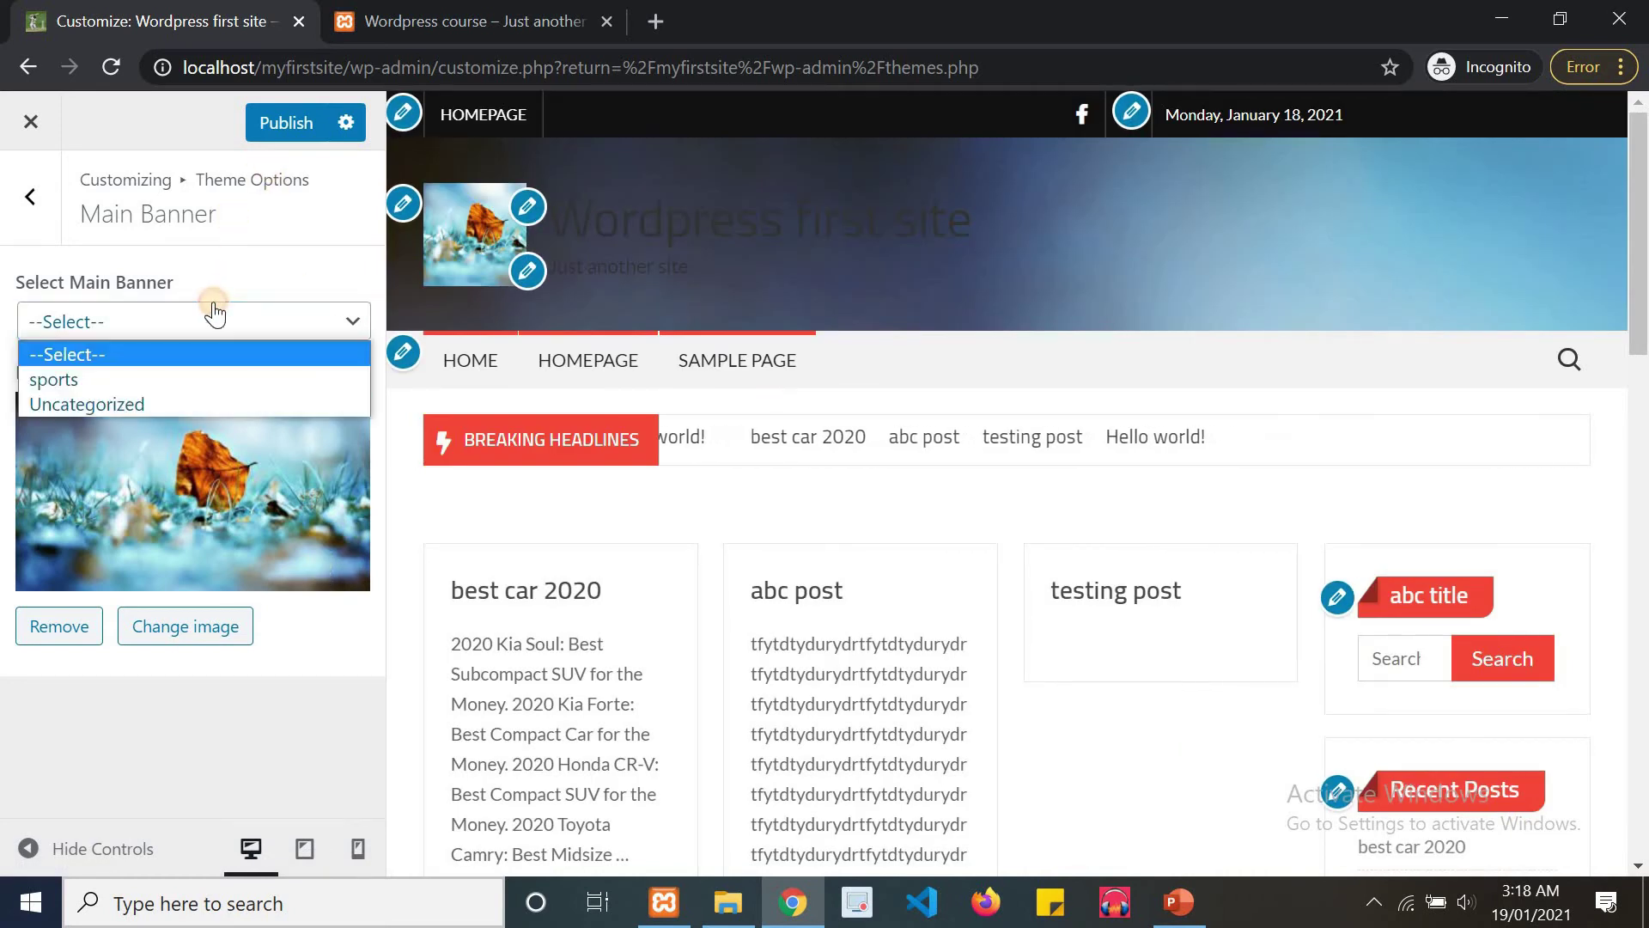
pyautogui.click(167, 379)
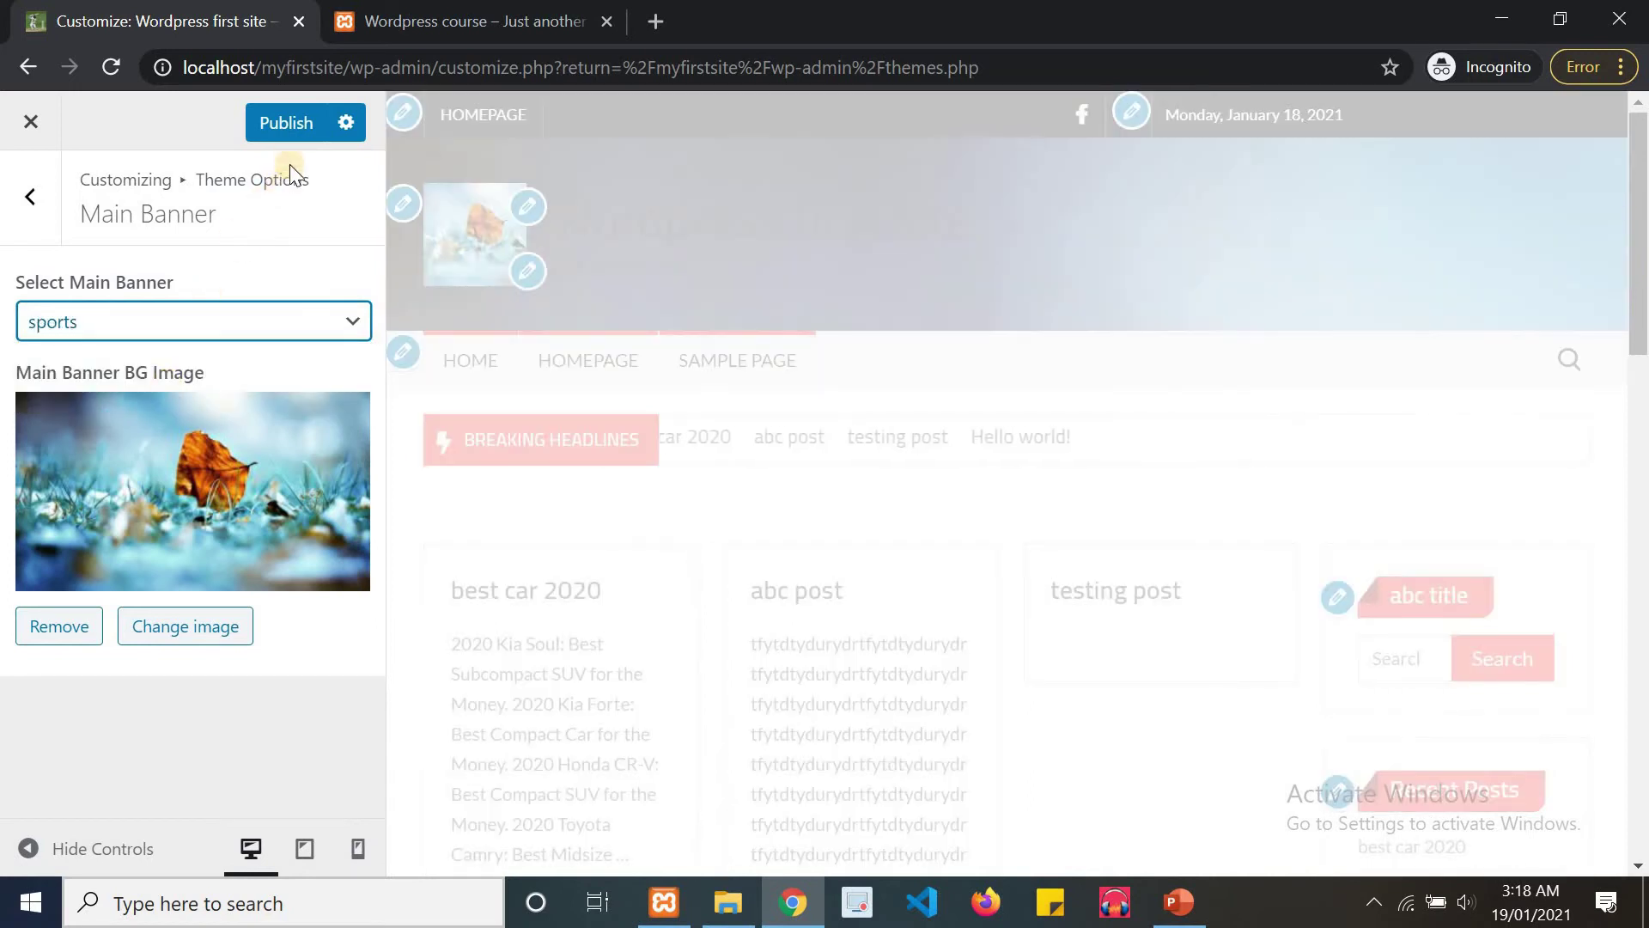
pyautogui.click(288, 129)
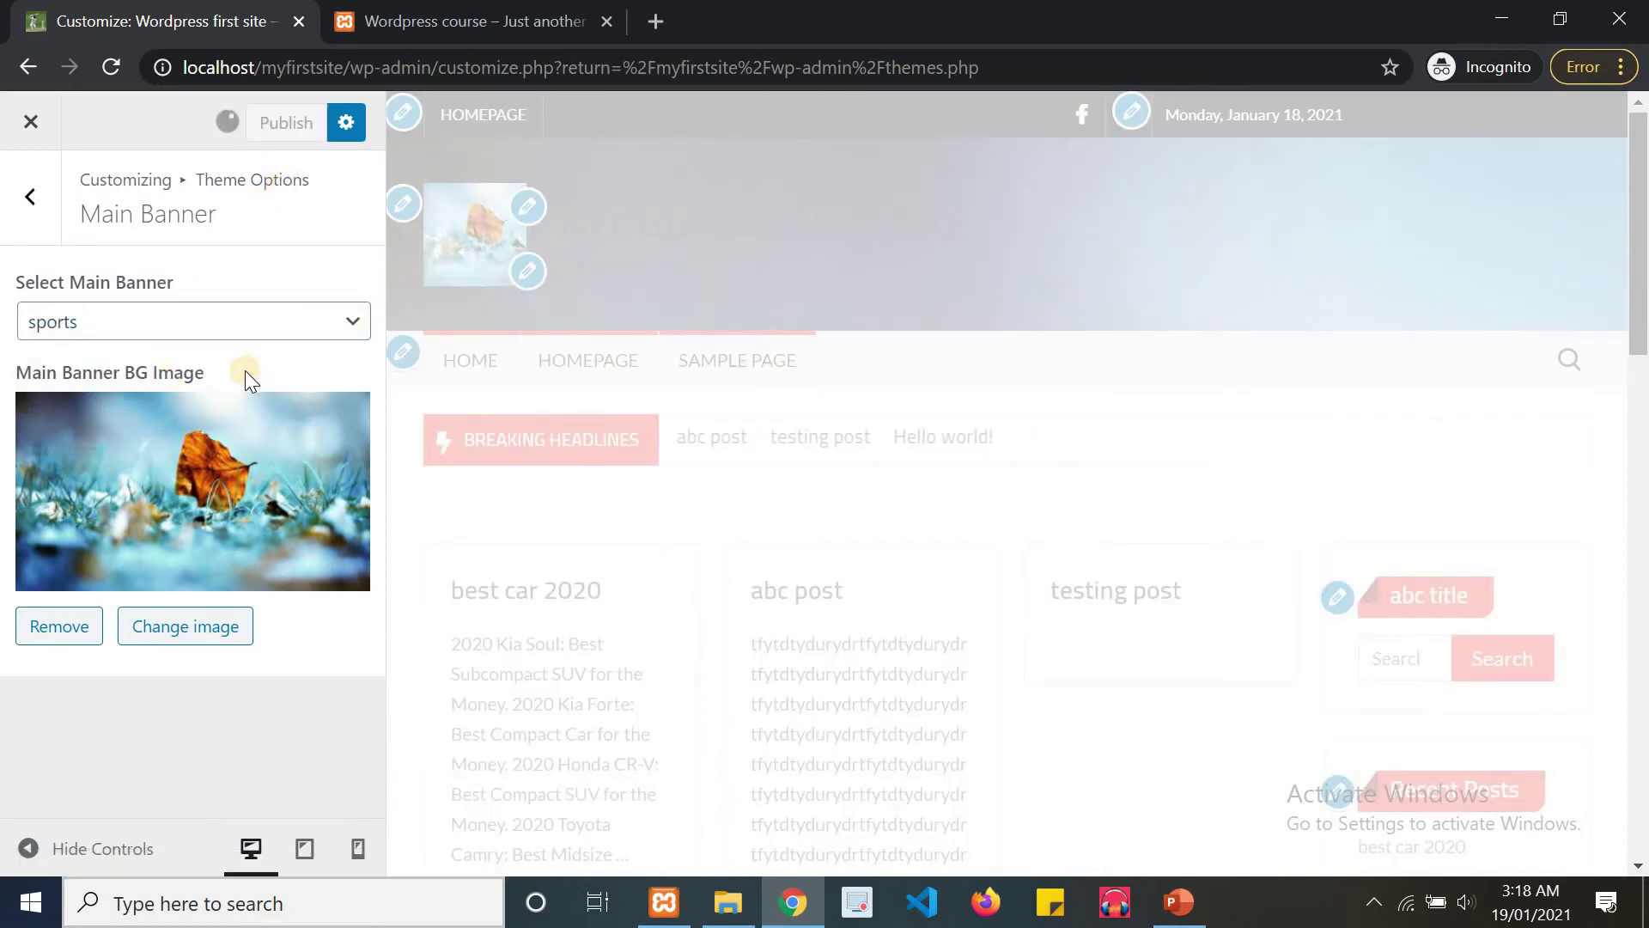
# Examine the site preview for the main banner on the front page and in the abc post, returning to the front page.
pyautogui.scroll(-2, 1642, 375)
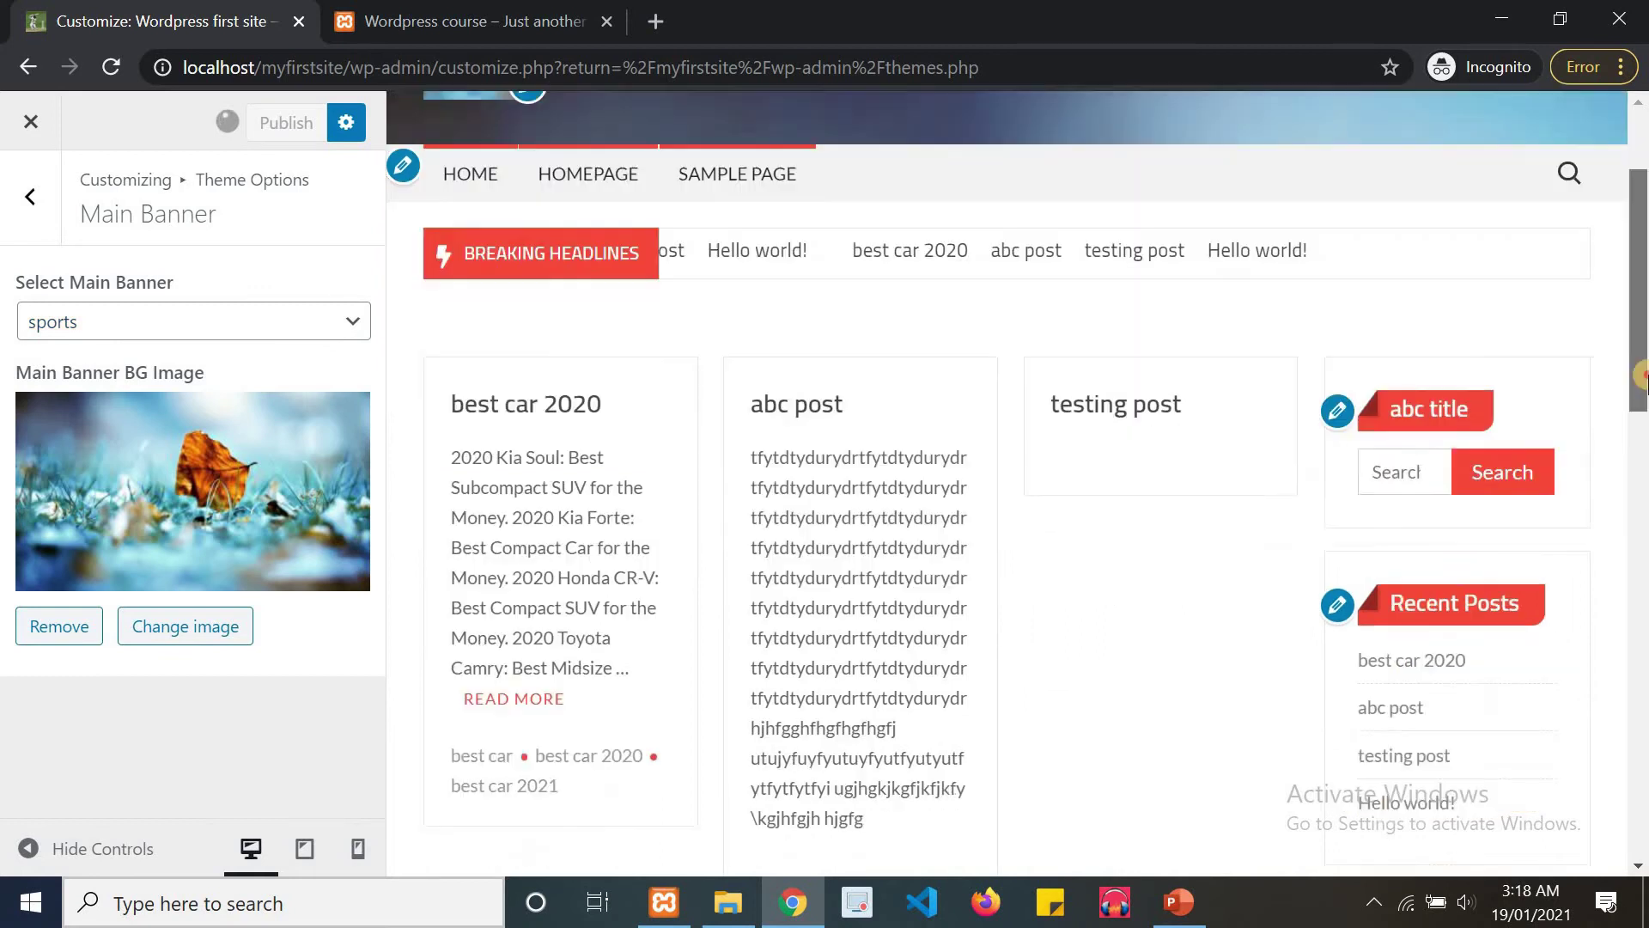
pyautogui.scroll(-10, 1642, 376)
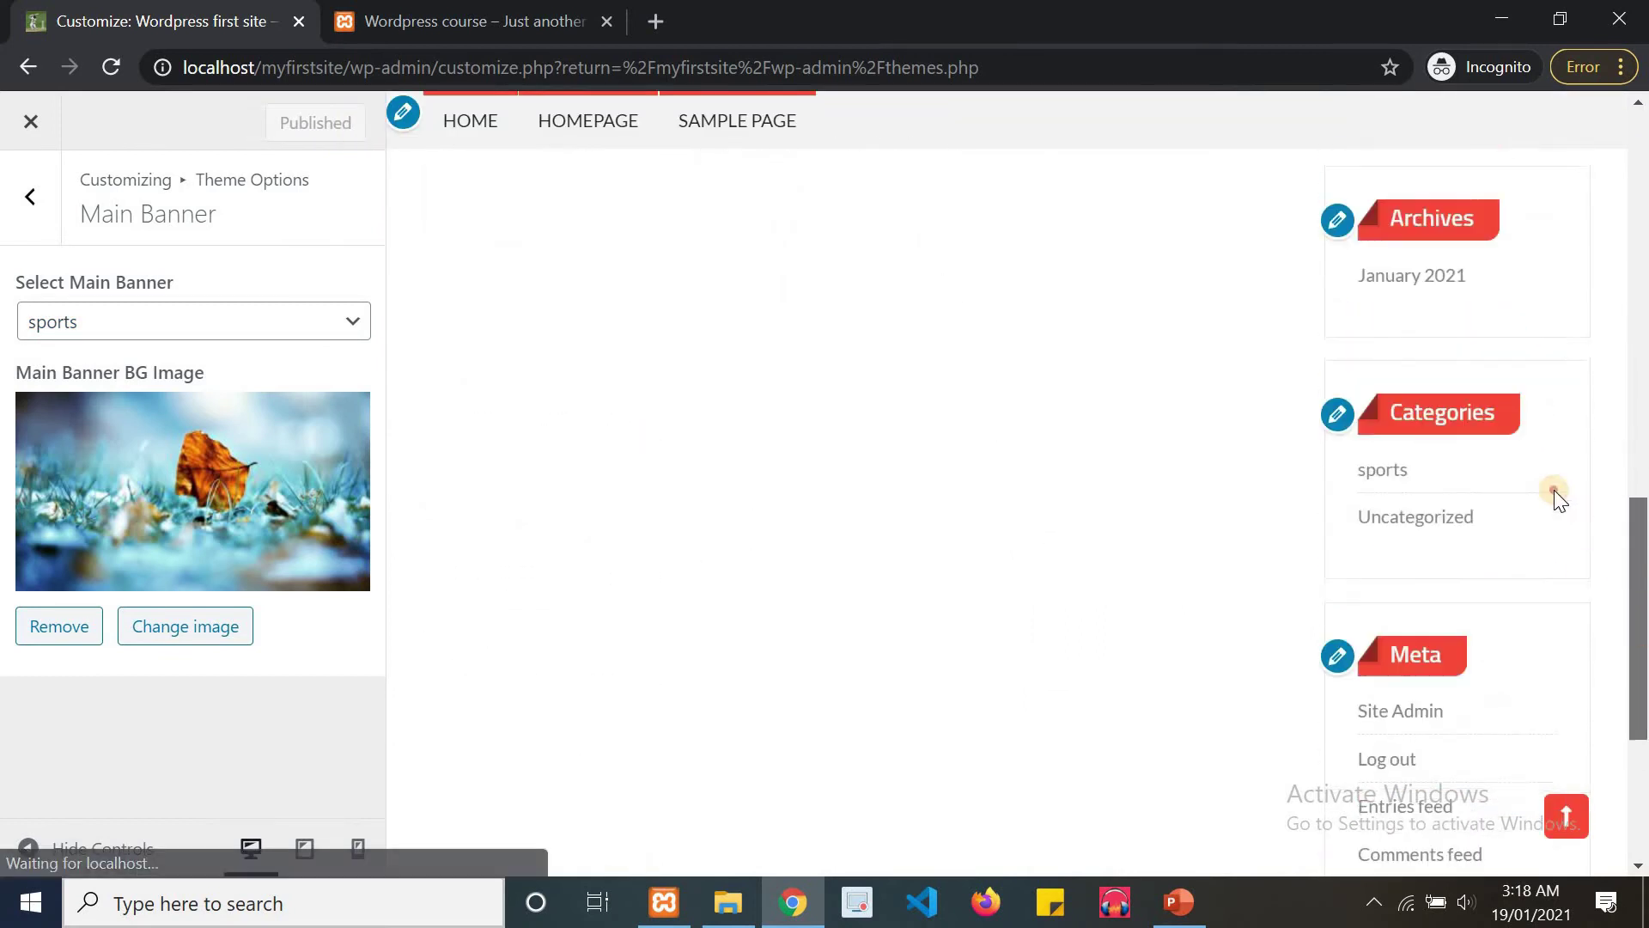
pyautogui.scroll(10, 1553, 490)
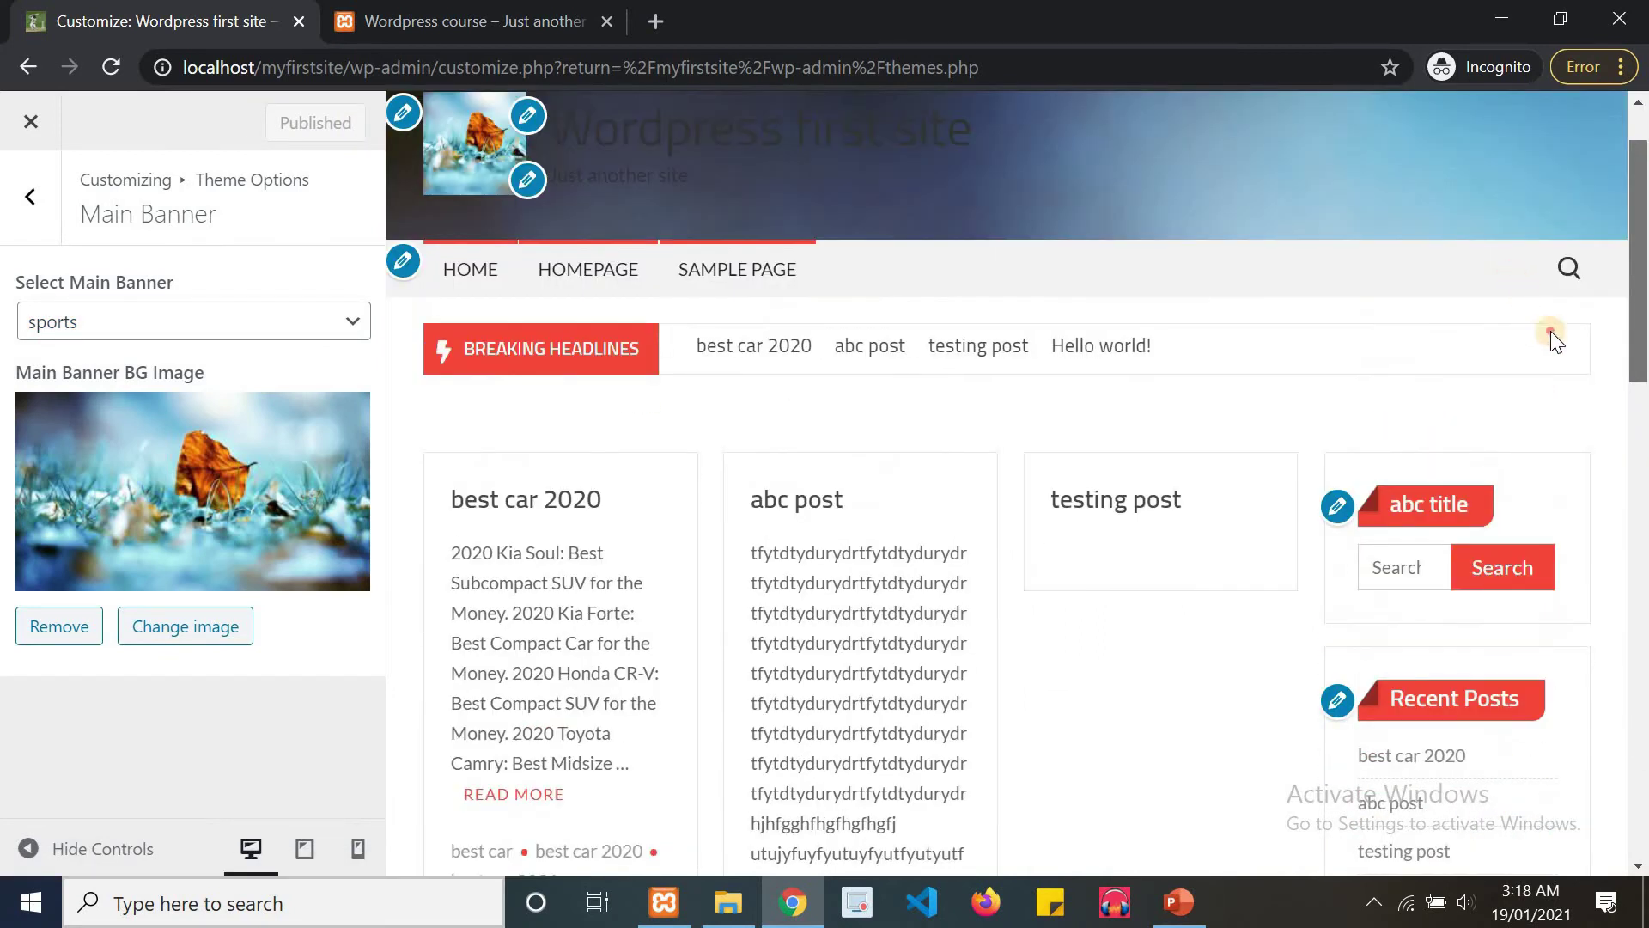
pyautogui.scroll(-7, 1585, 368)
pyautogui.scroll(3, 1606, 354)
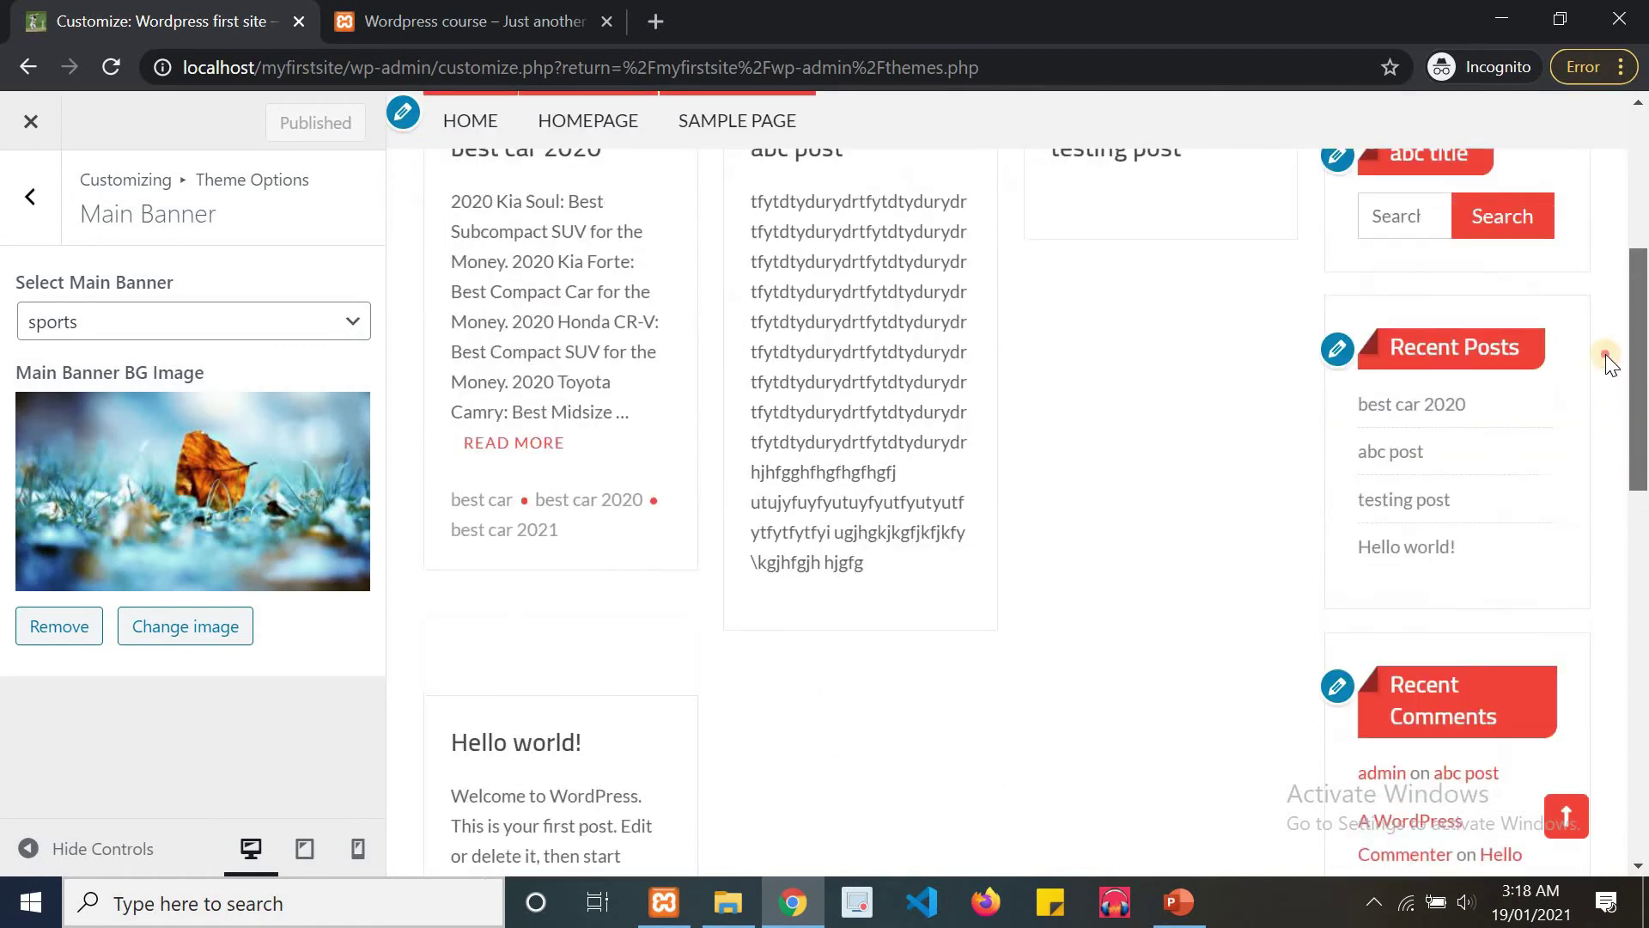
pyautogui.scroll(3, 1605, 354)
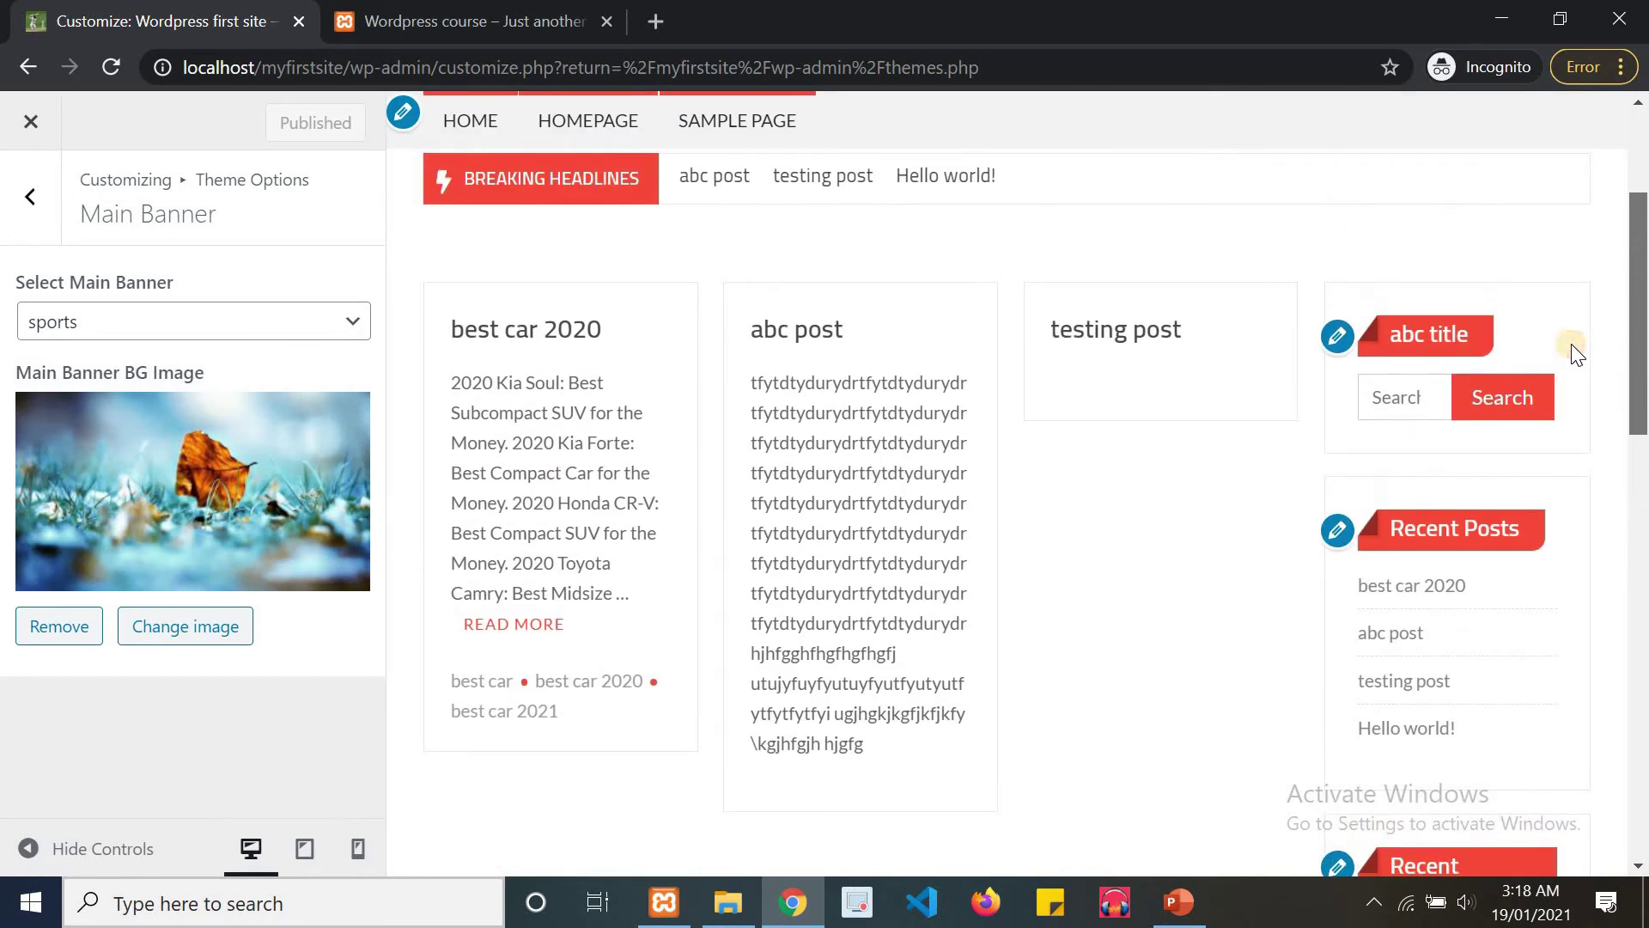
pyautogui.click(812, 328)
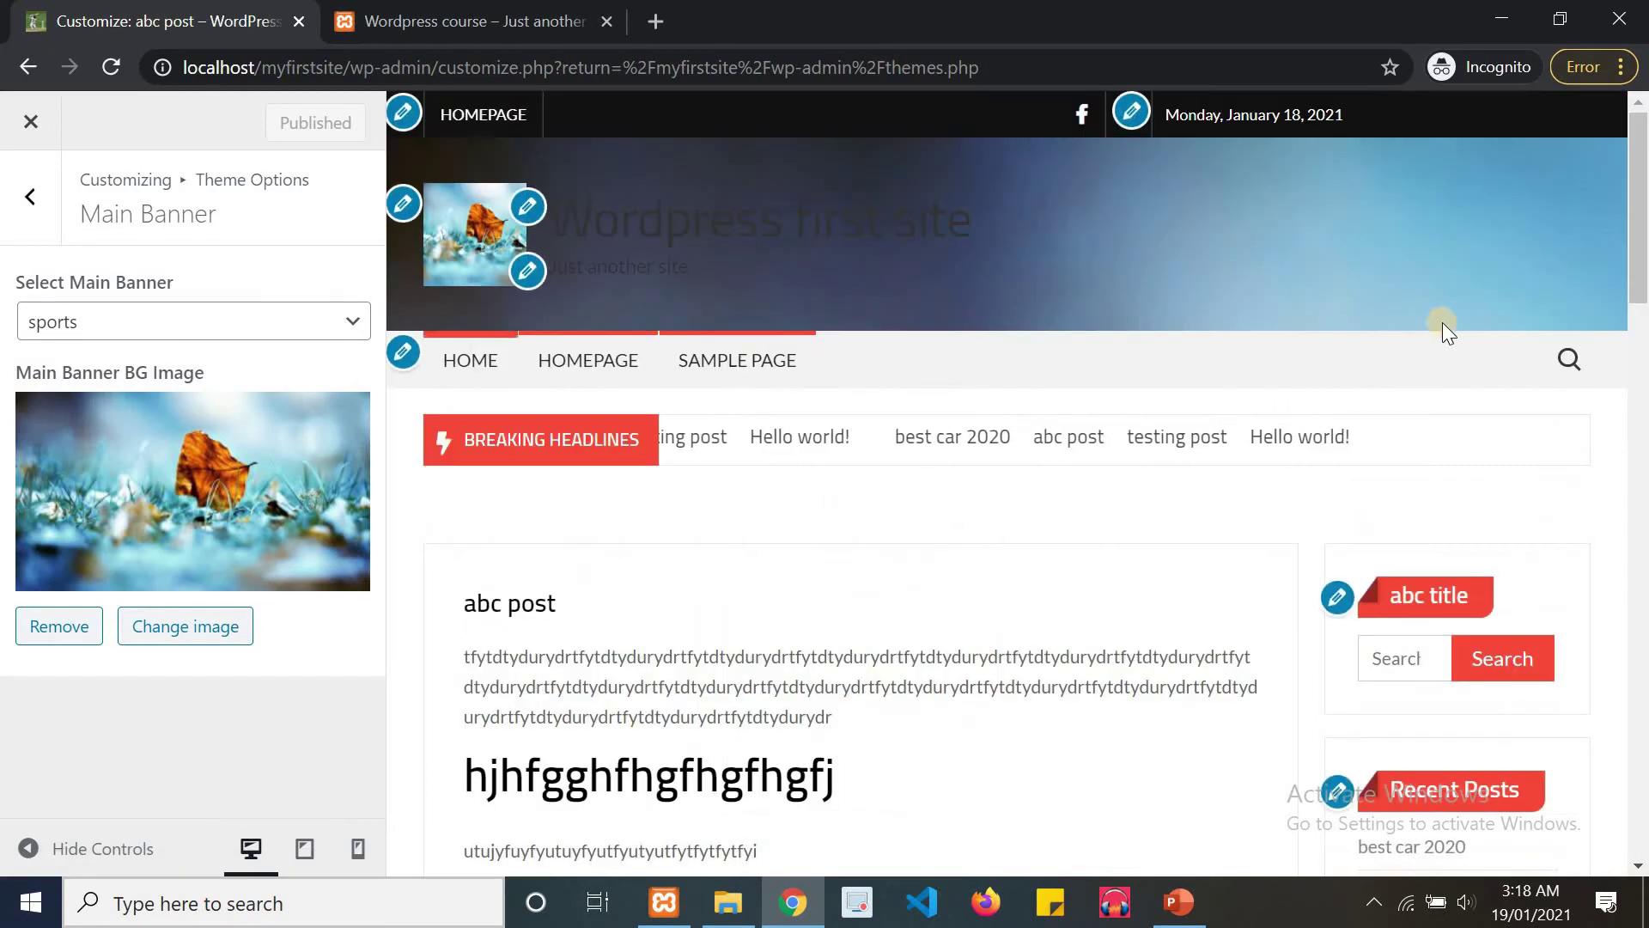
pyautogui.moveTo(1640, 226); pyautogui.dragTo(1232, 347)
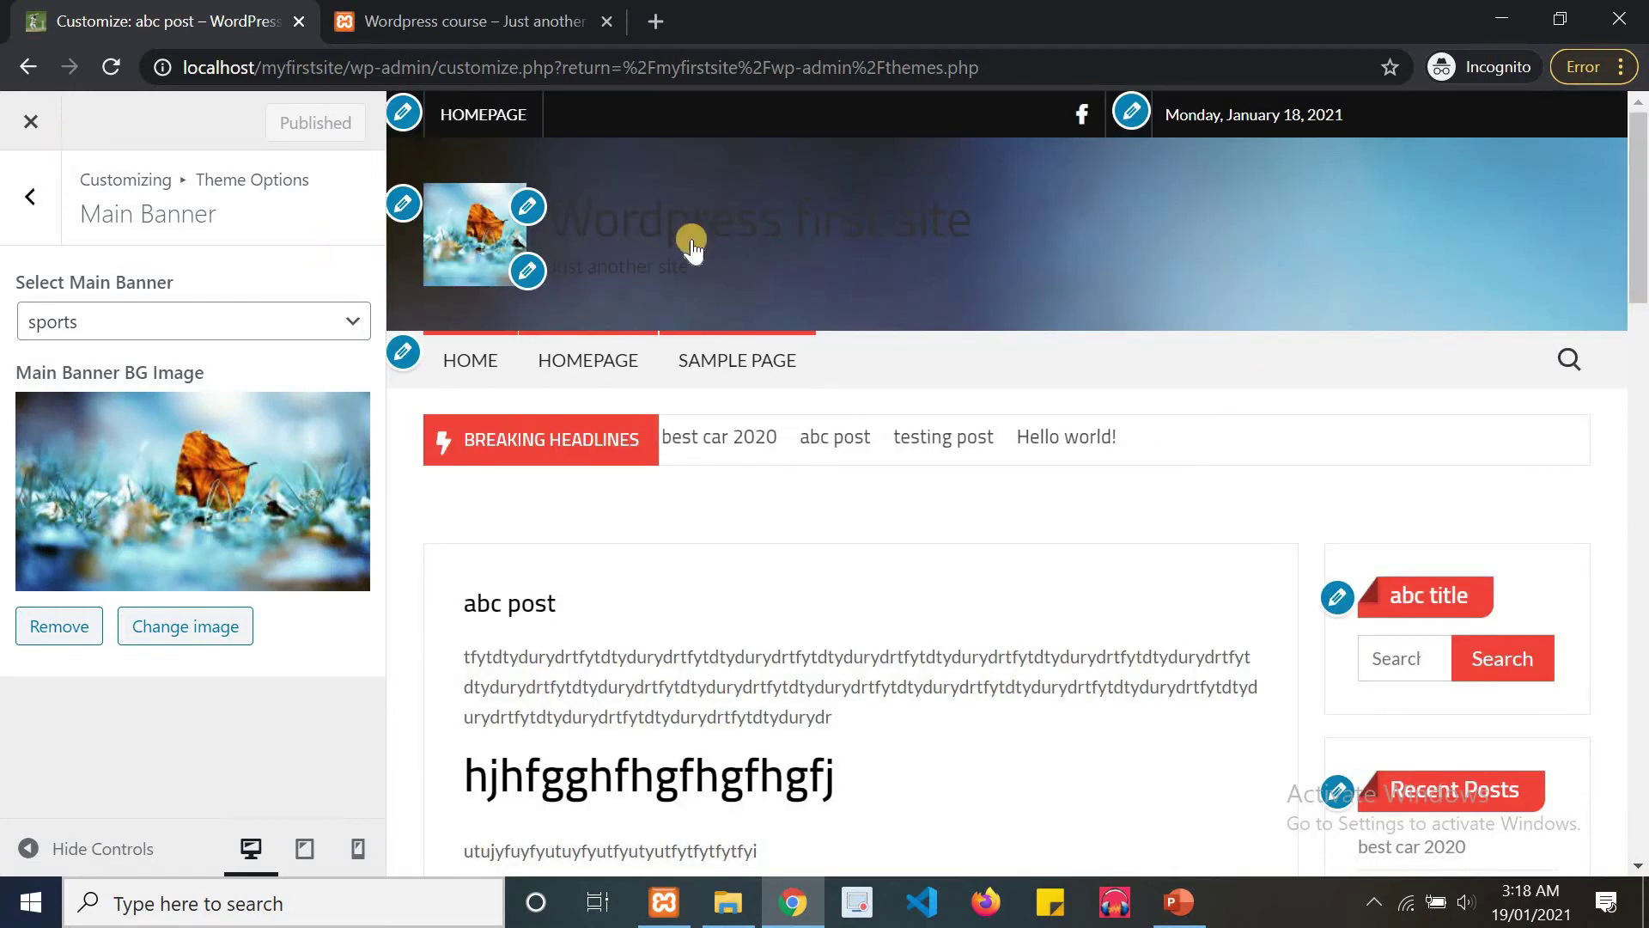
pyautogui.click(625, 232)
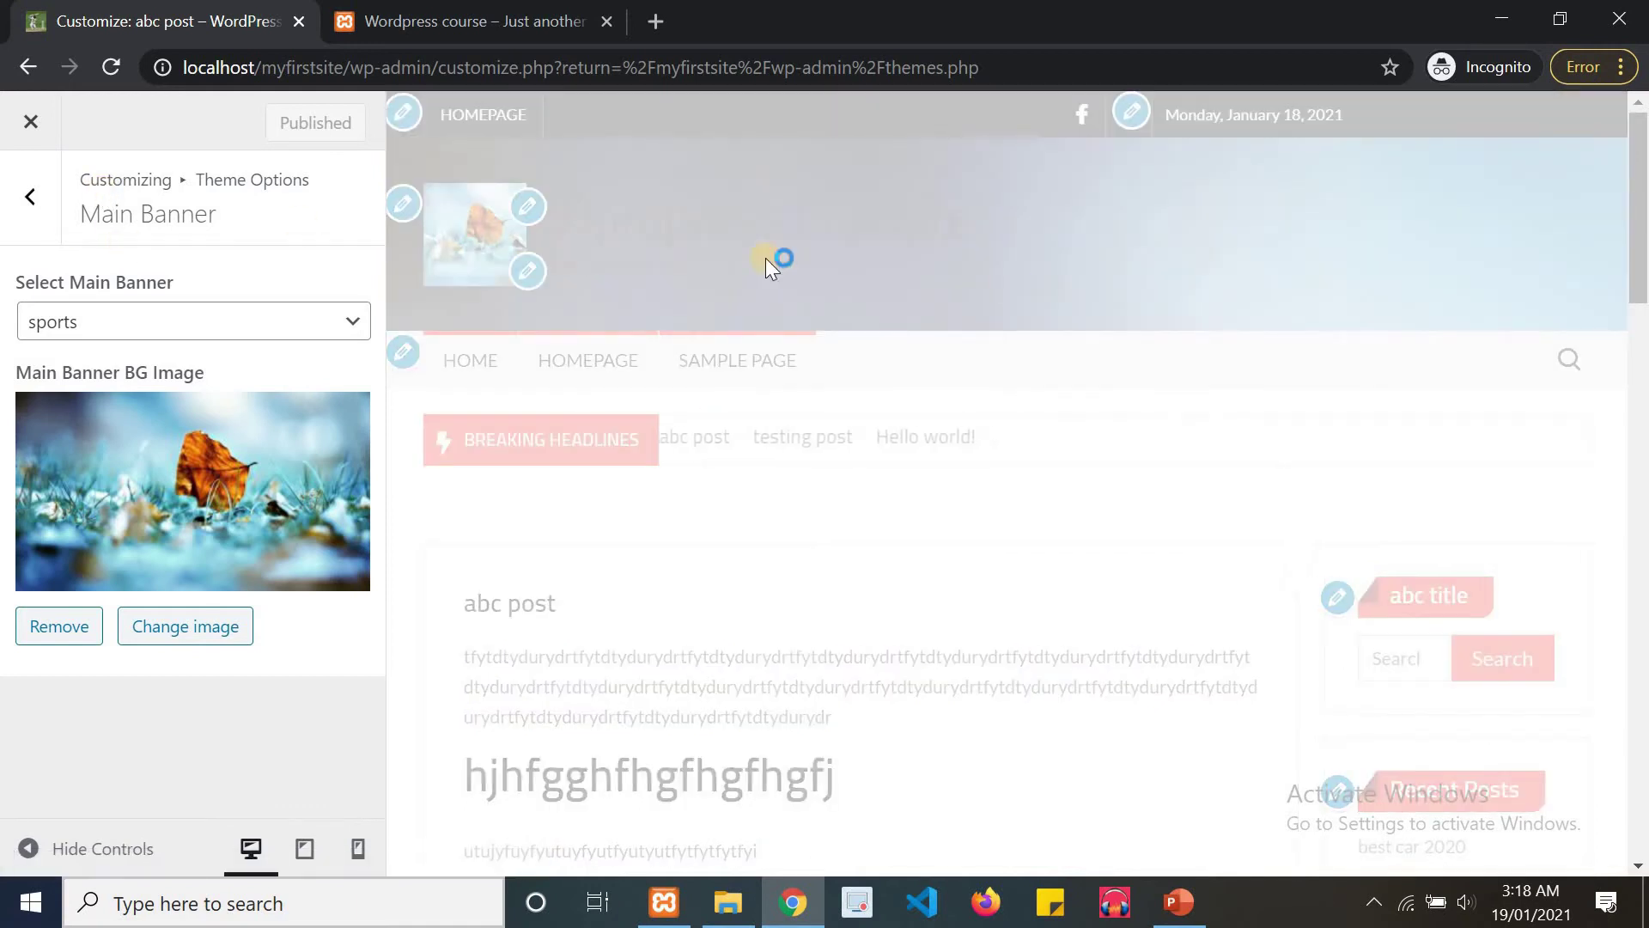
pyautogui.moveTo(1645, 321); pyautogui.dragTo(1646, 662)
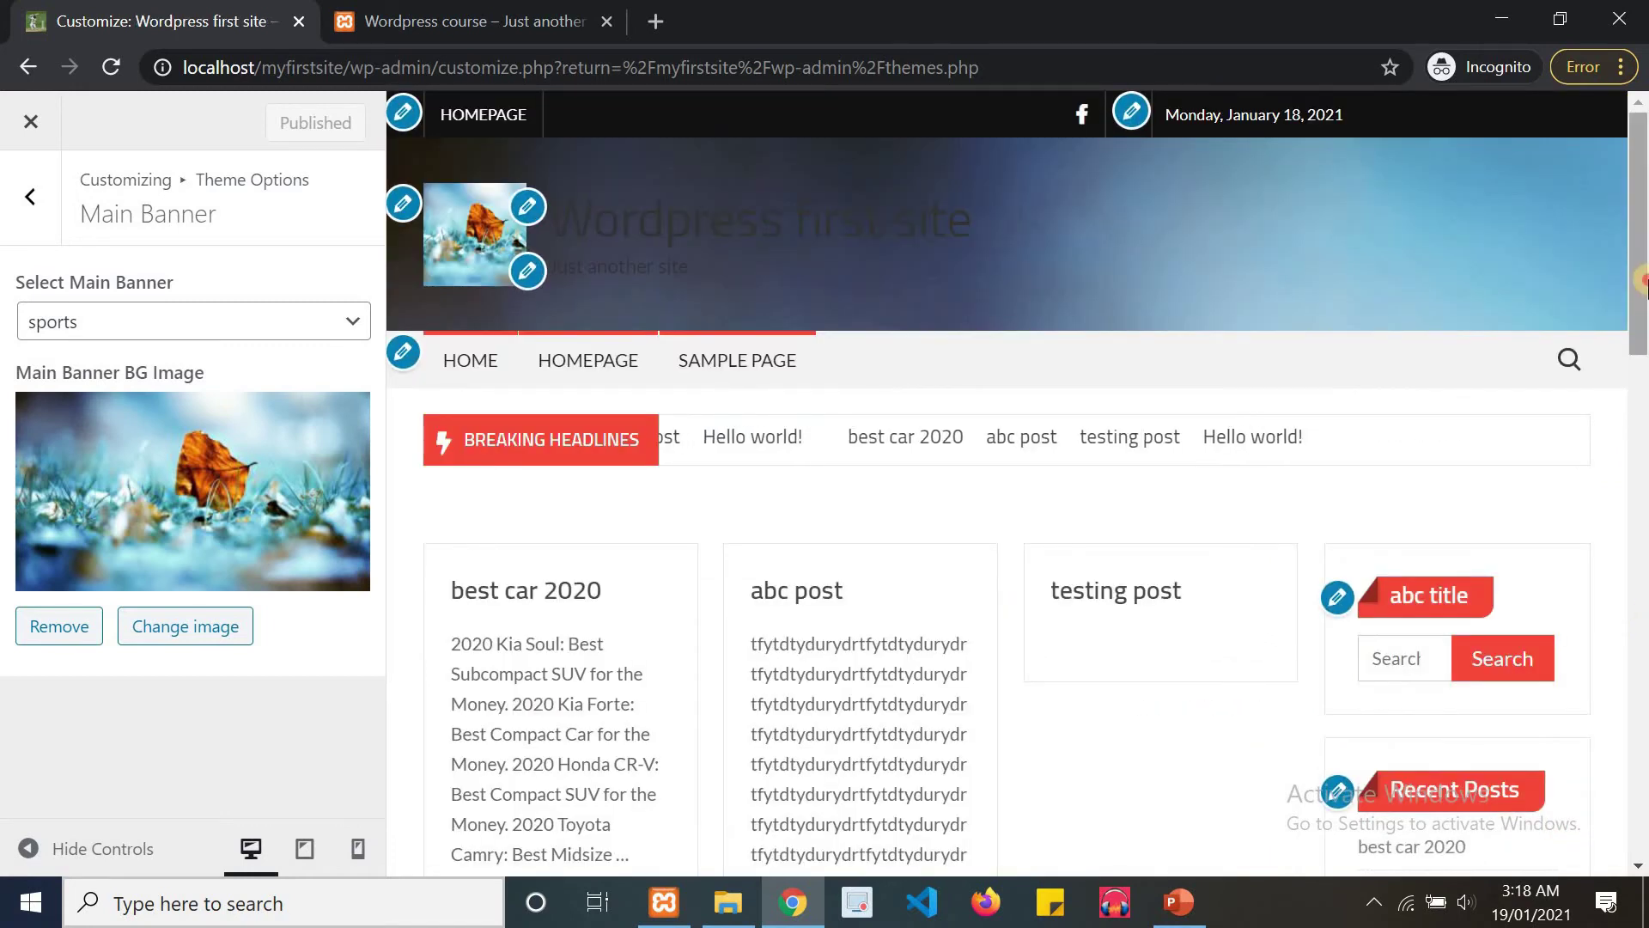
# Look into the Excerpt Settings and Main Banner sections, return to the customizer's main list, and review the front page preview.
pyautogui.click(30, 198)
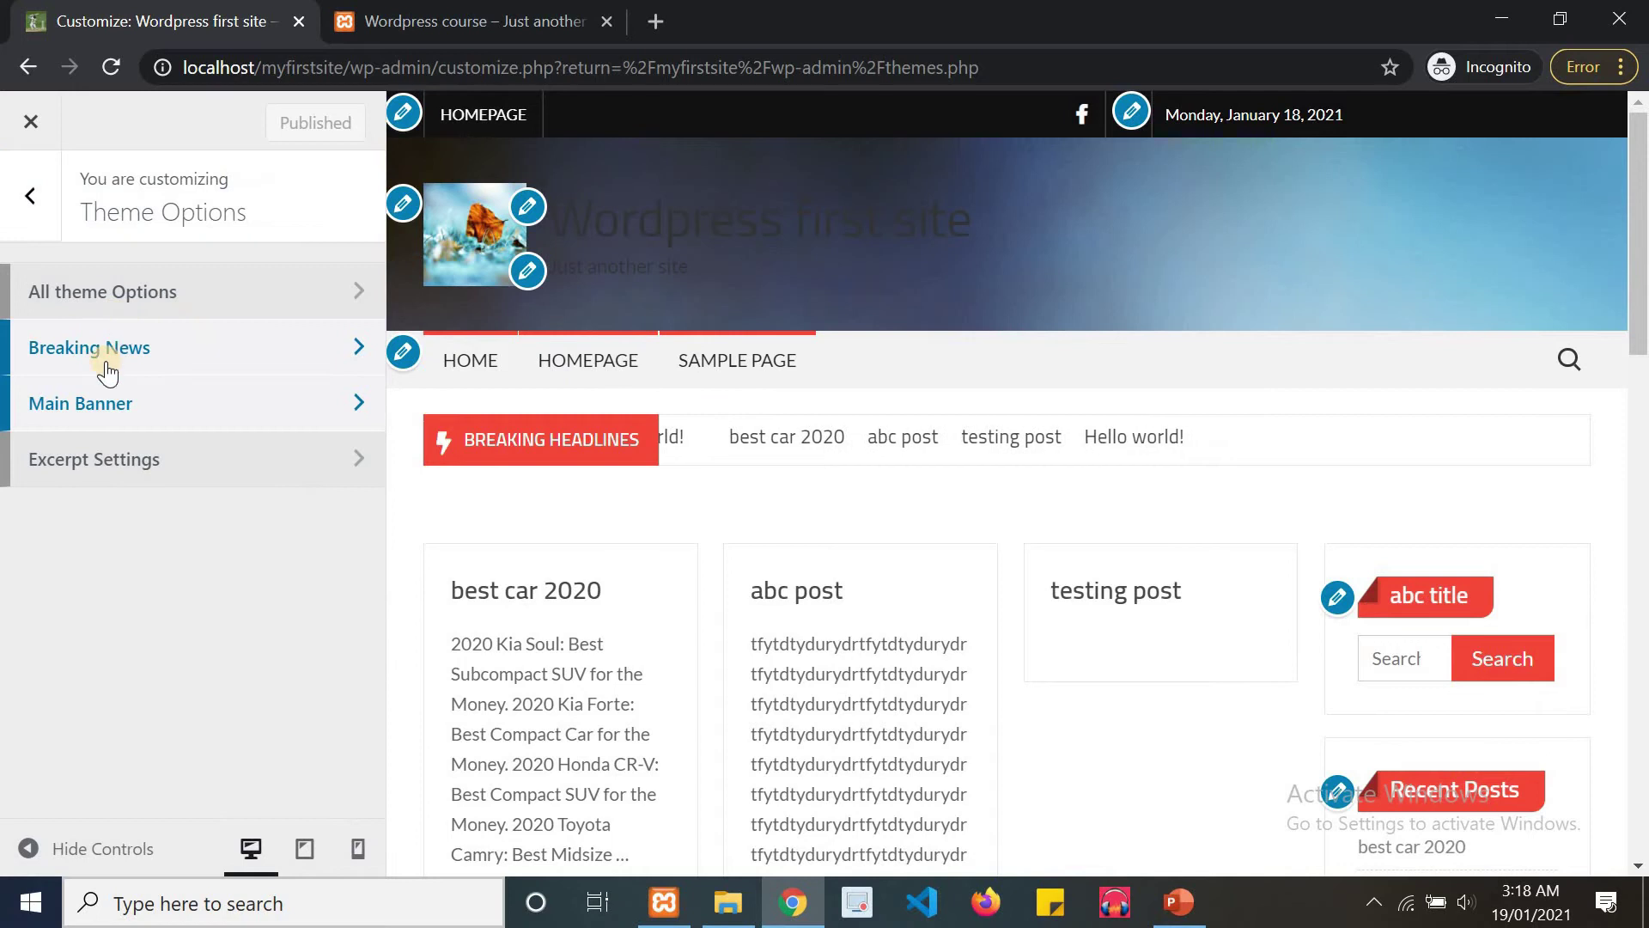
pyautogui.click(108, 451)
pyautogui.click(27, 200)
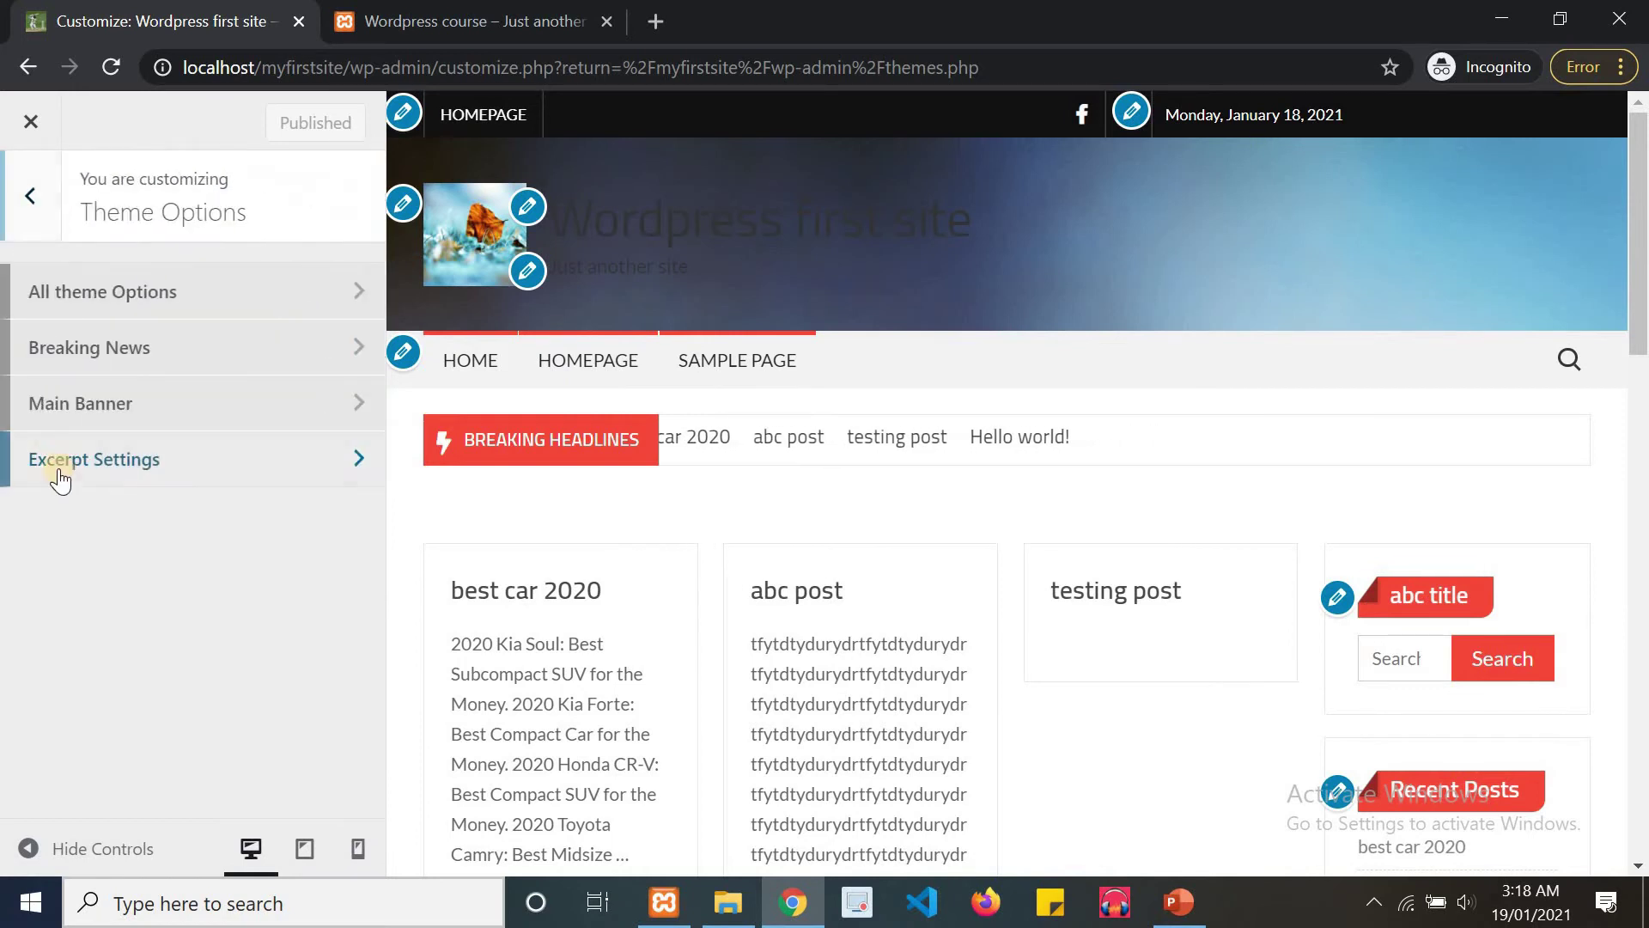
pyautogui.click(76, 422)
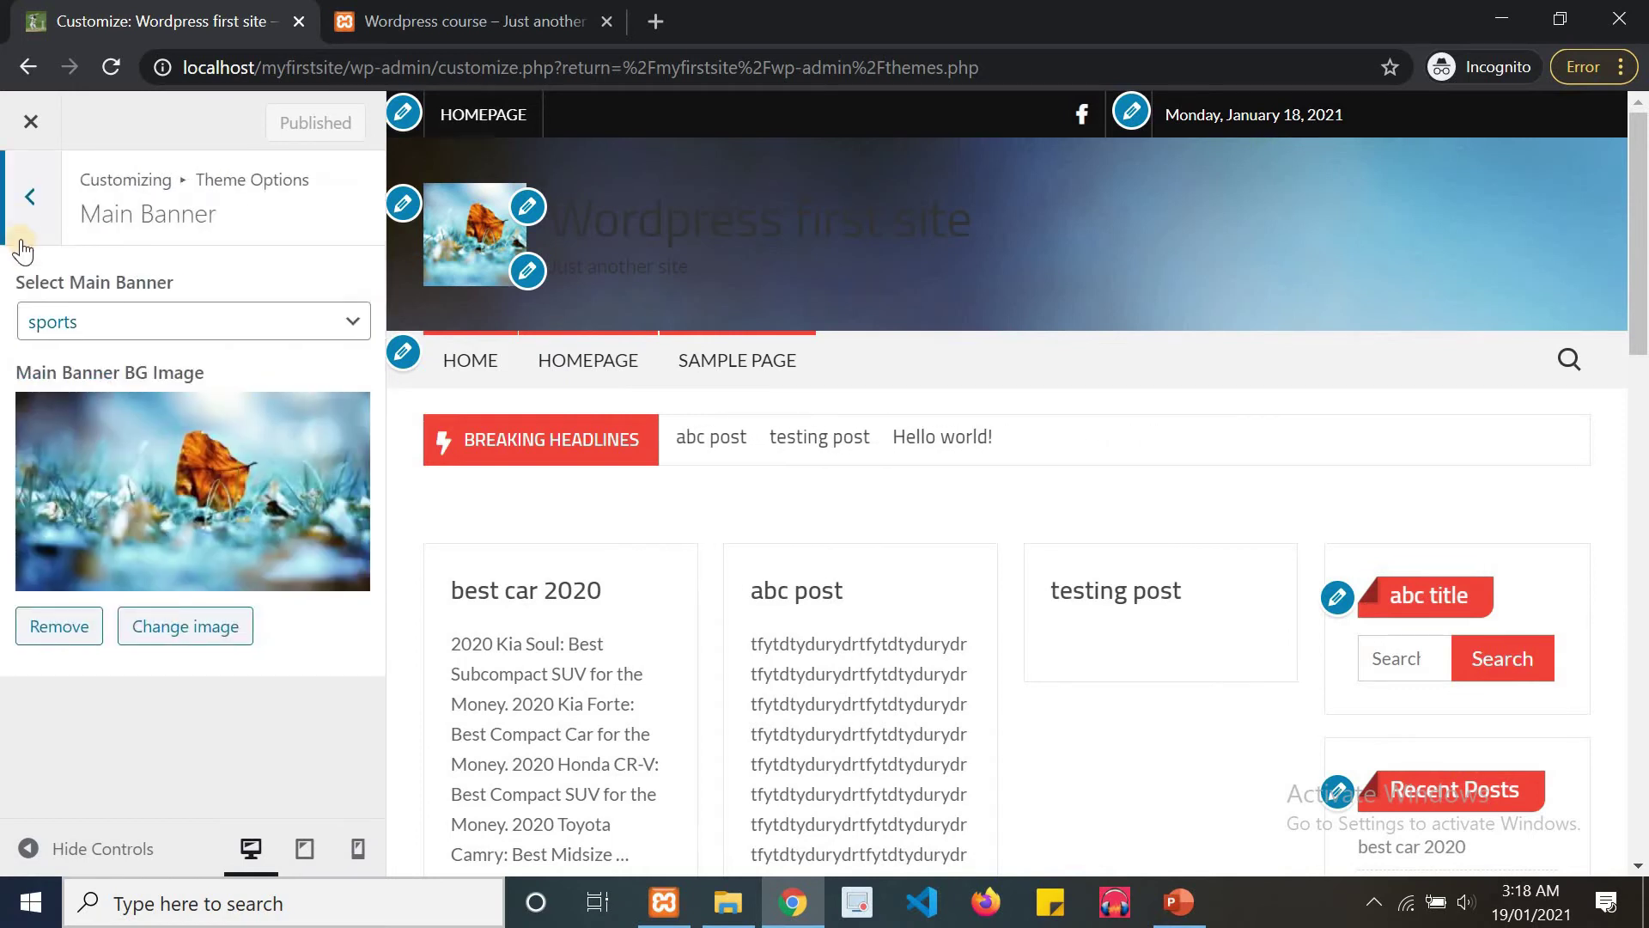
pyautogui.click(19, 216)
pyautogui.click(19, 210)
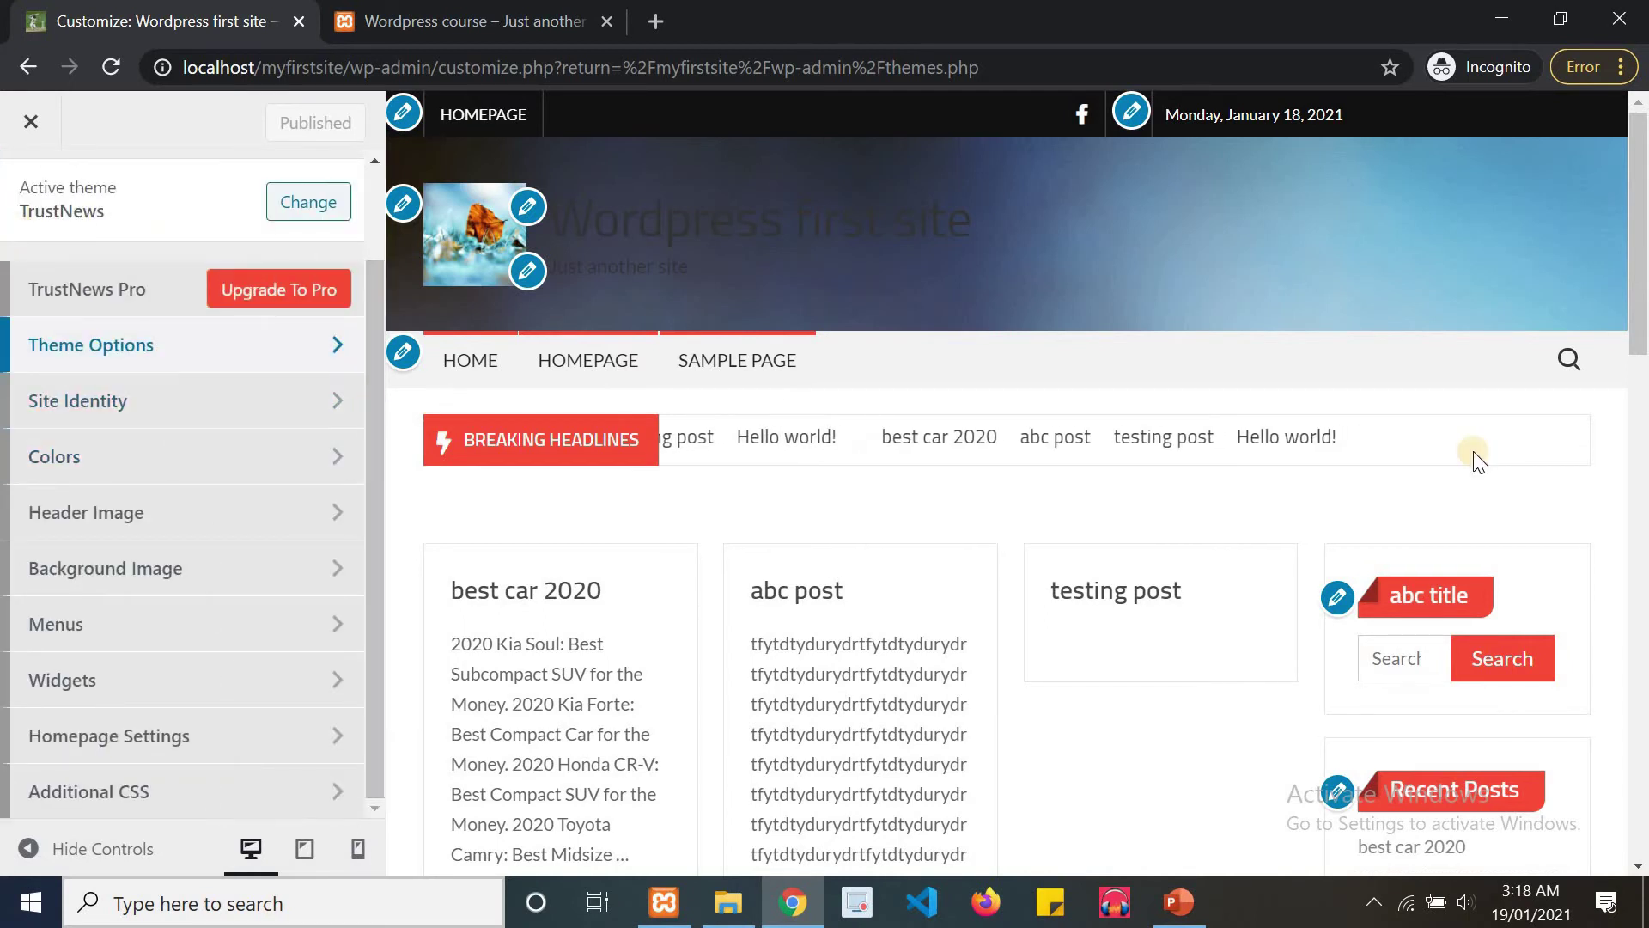
pyautogui.click(1640, 704)
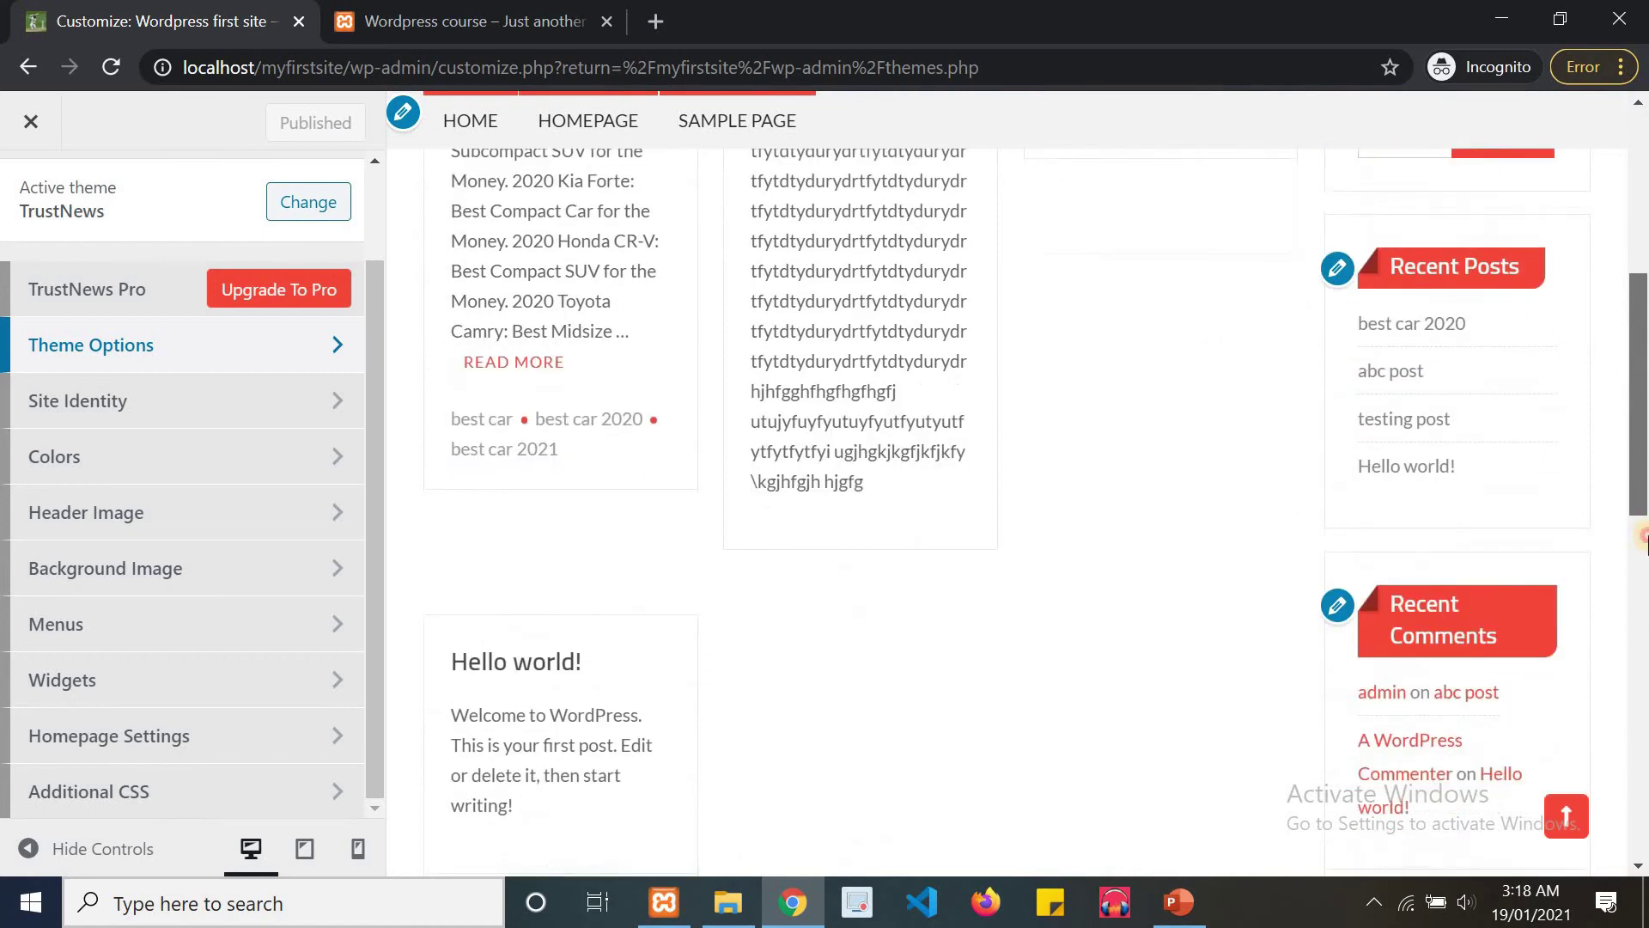
pyautogui.scroll(10, 1575, 266)
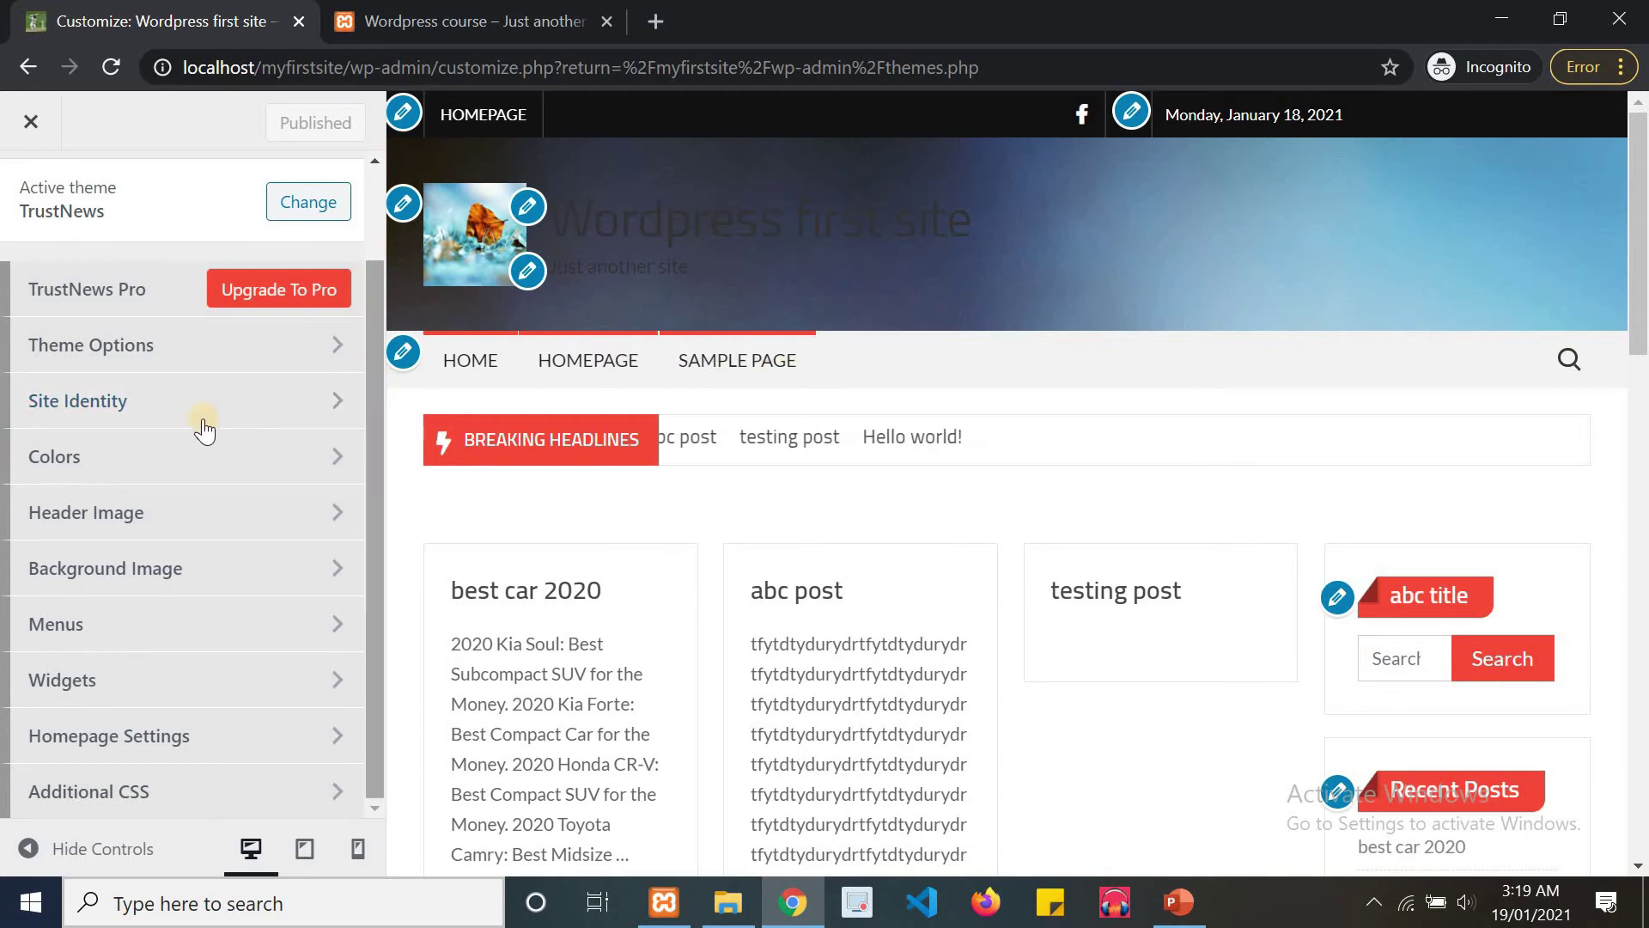
# In the Colors settings, set the Header Text Color to the pale yellow-green #cdd68b and publish the change.
pyautogui.click(214, 463)
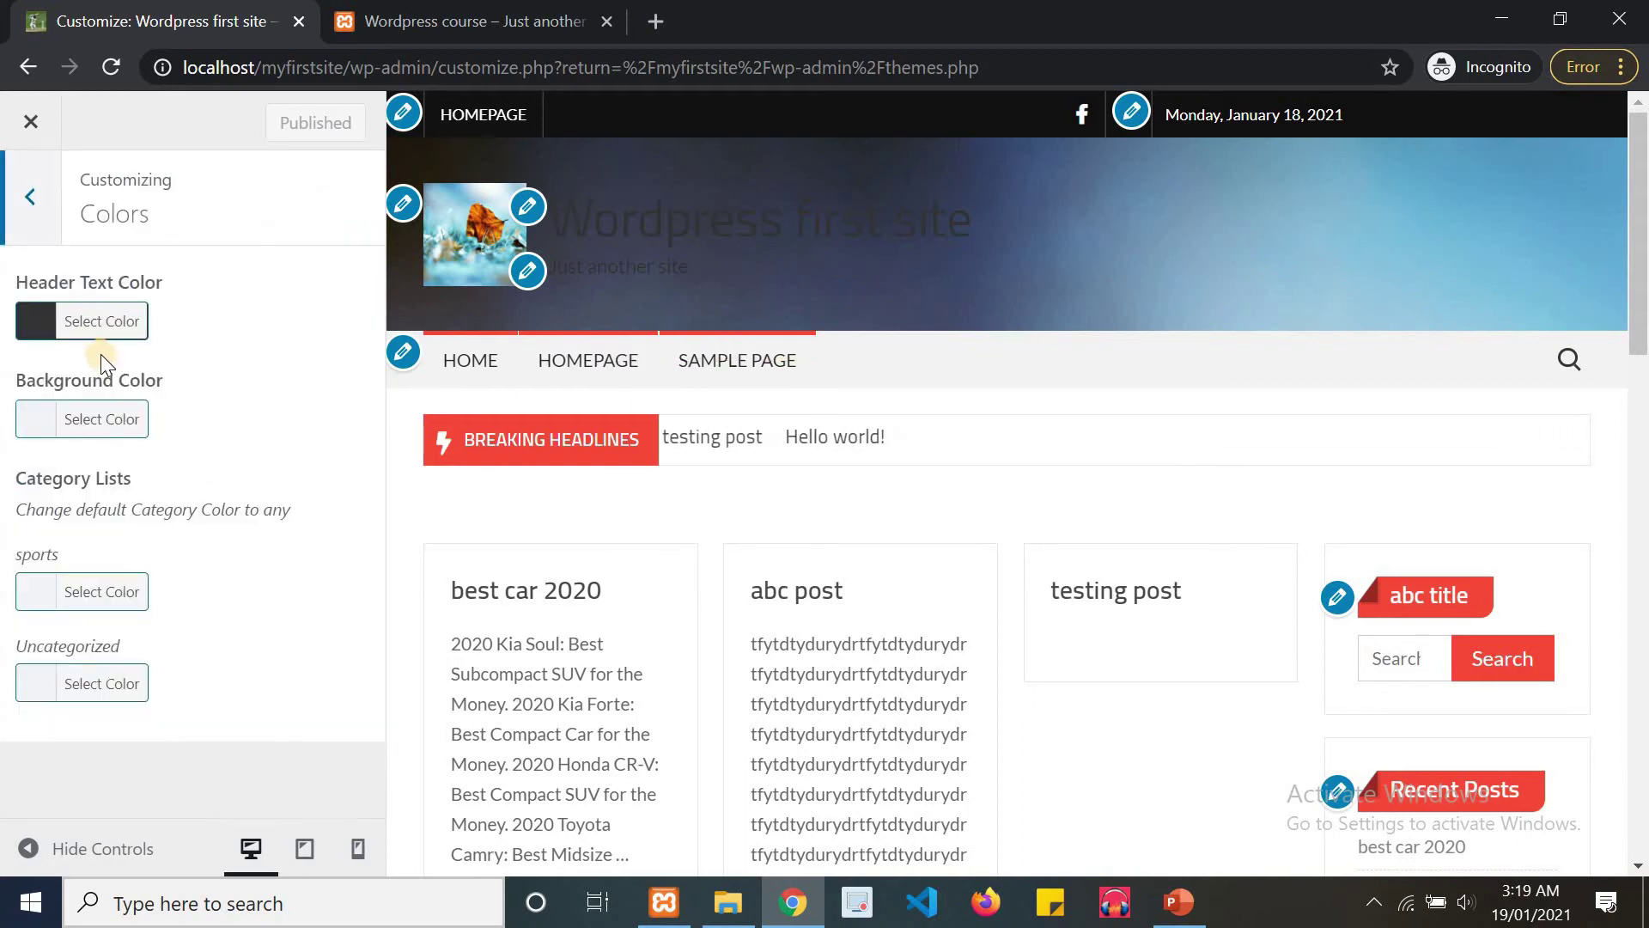
pyautogui.click(96, 324)
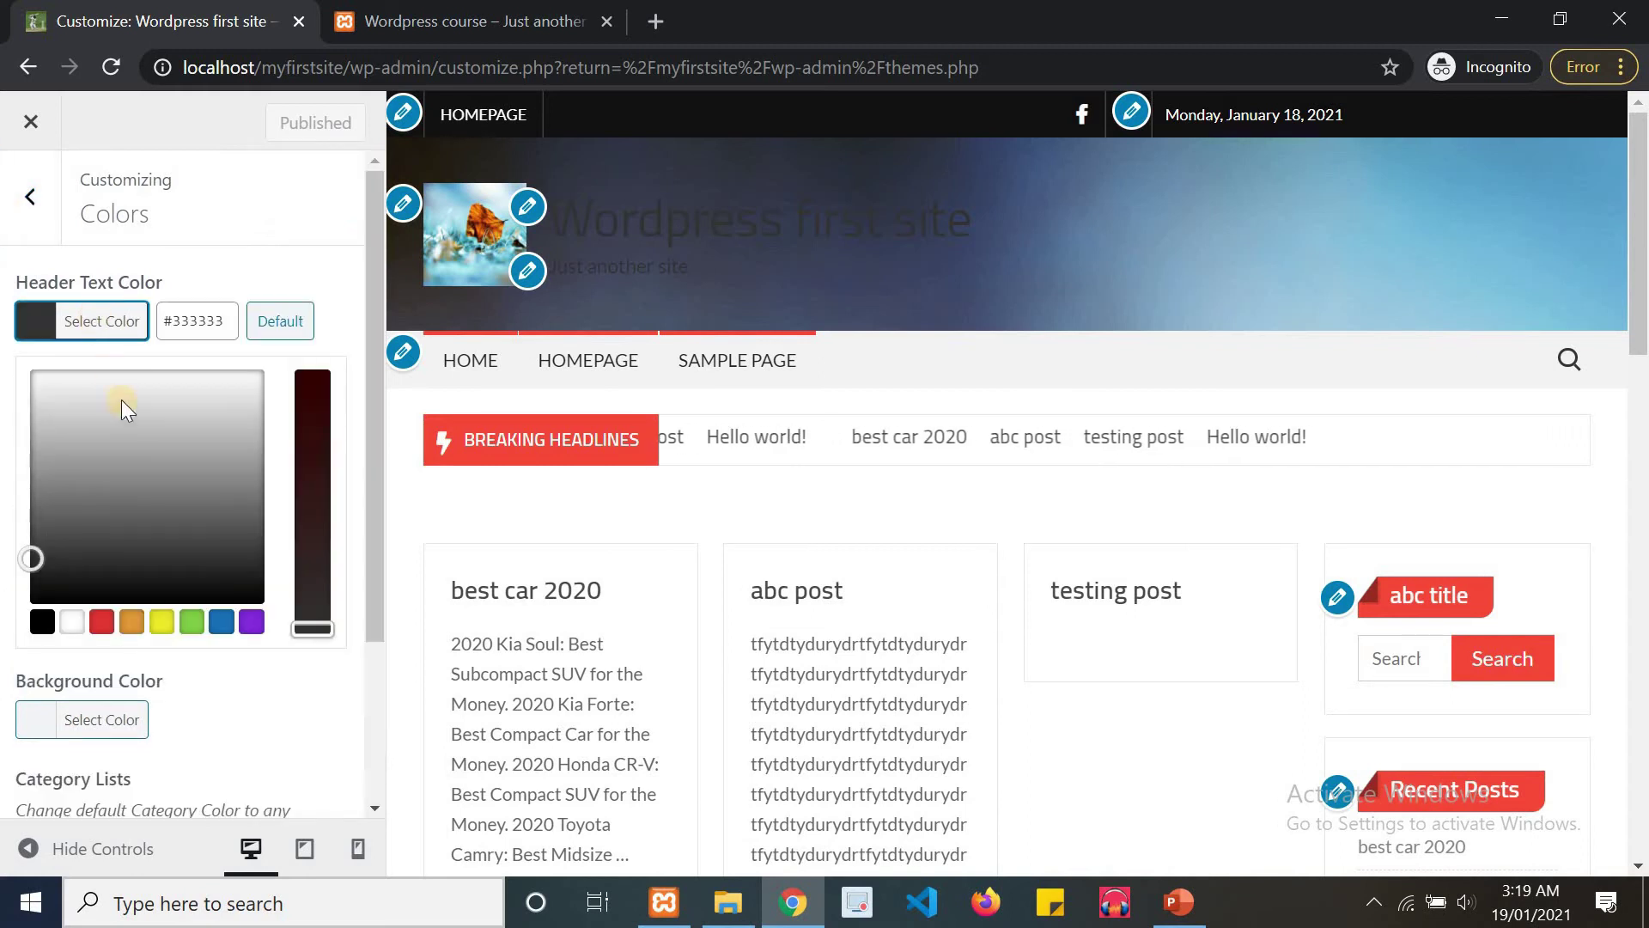
pyautogui.moveTo(121, 399)
pyautogui.mouseDown()
pyautogui.moveTo(105, 434)
pyautogui.moveTo(165, 481)
pyautogui.moveTo(155, 430)
pyautogui.moveTo(95, 427)
pyautogui.moveTo(104, 417)
pyautogui.mouseUp()
pyautogui.click(166, 414)
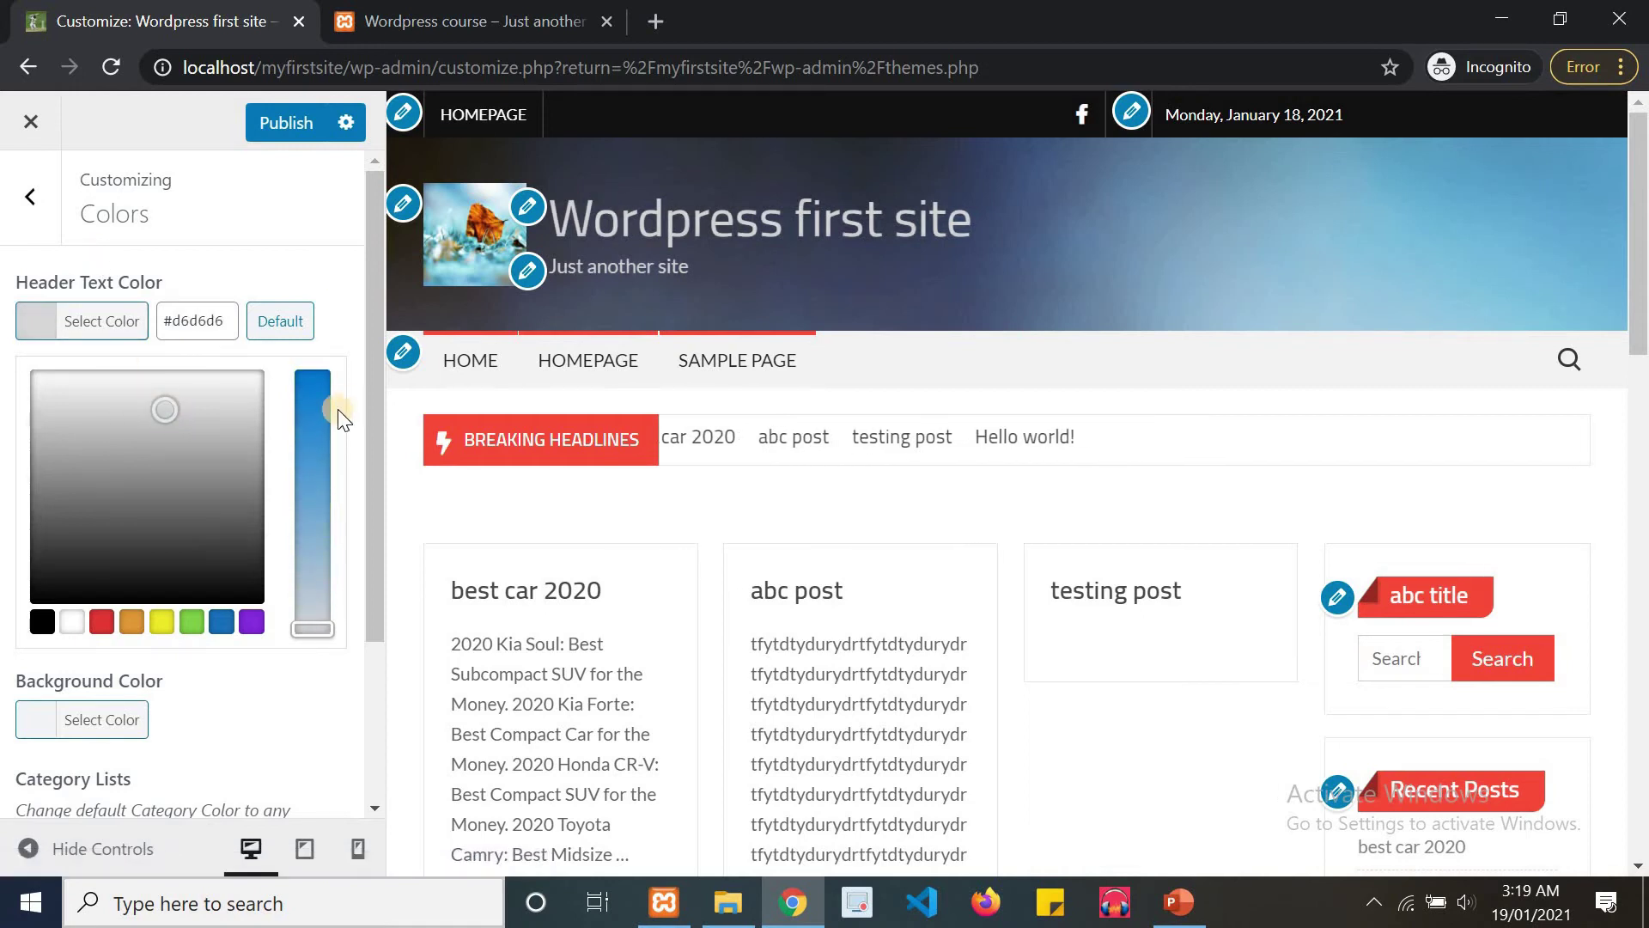
pyautogui.moveTo(316, 402); pyautogui.dragTo(306, 539)
pyautogui.moveTo(112, 421); pyautogui.dragTo(74, 407)
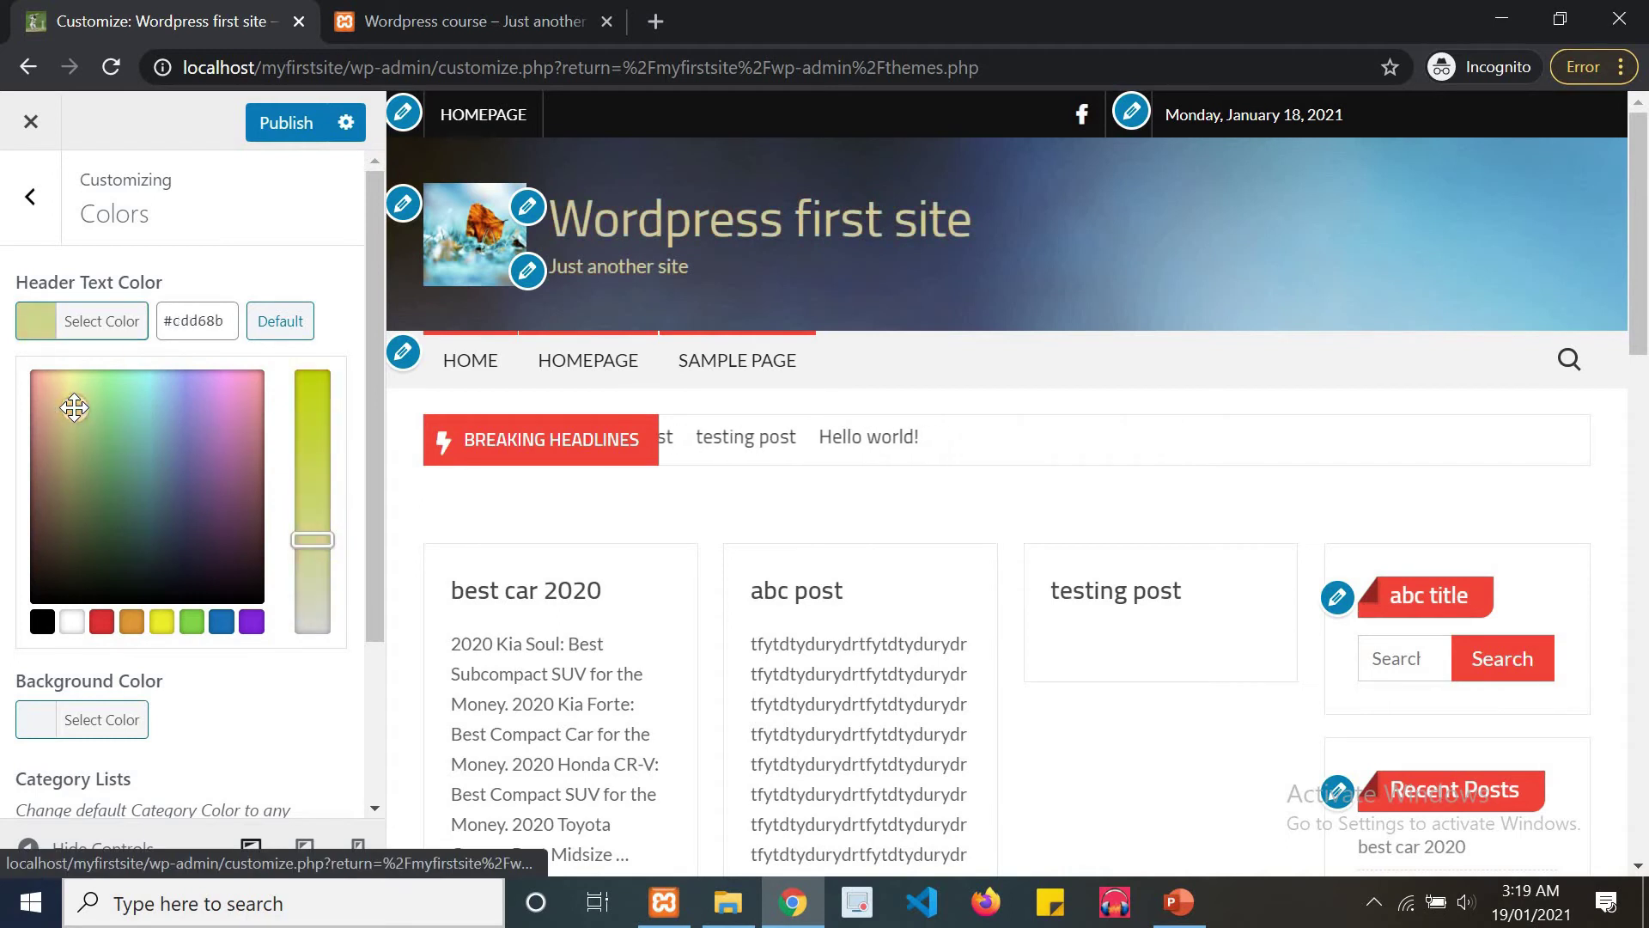
pyautogui.click(283, 125)
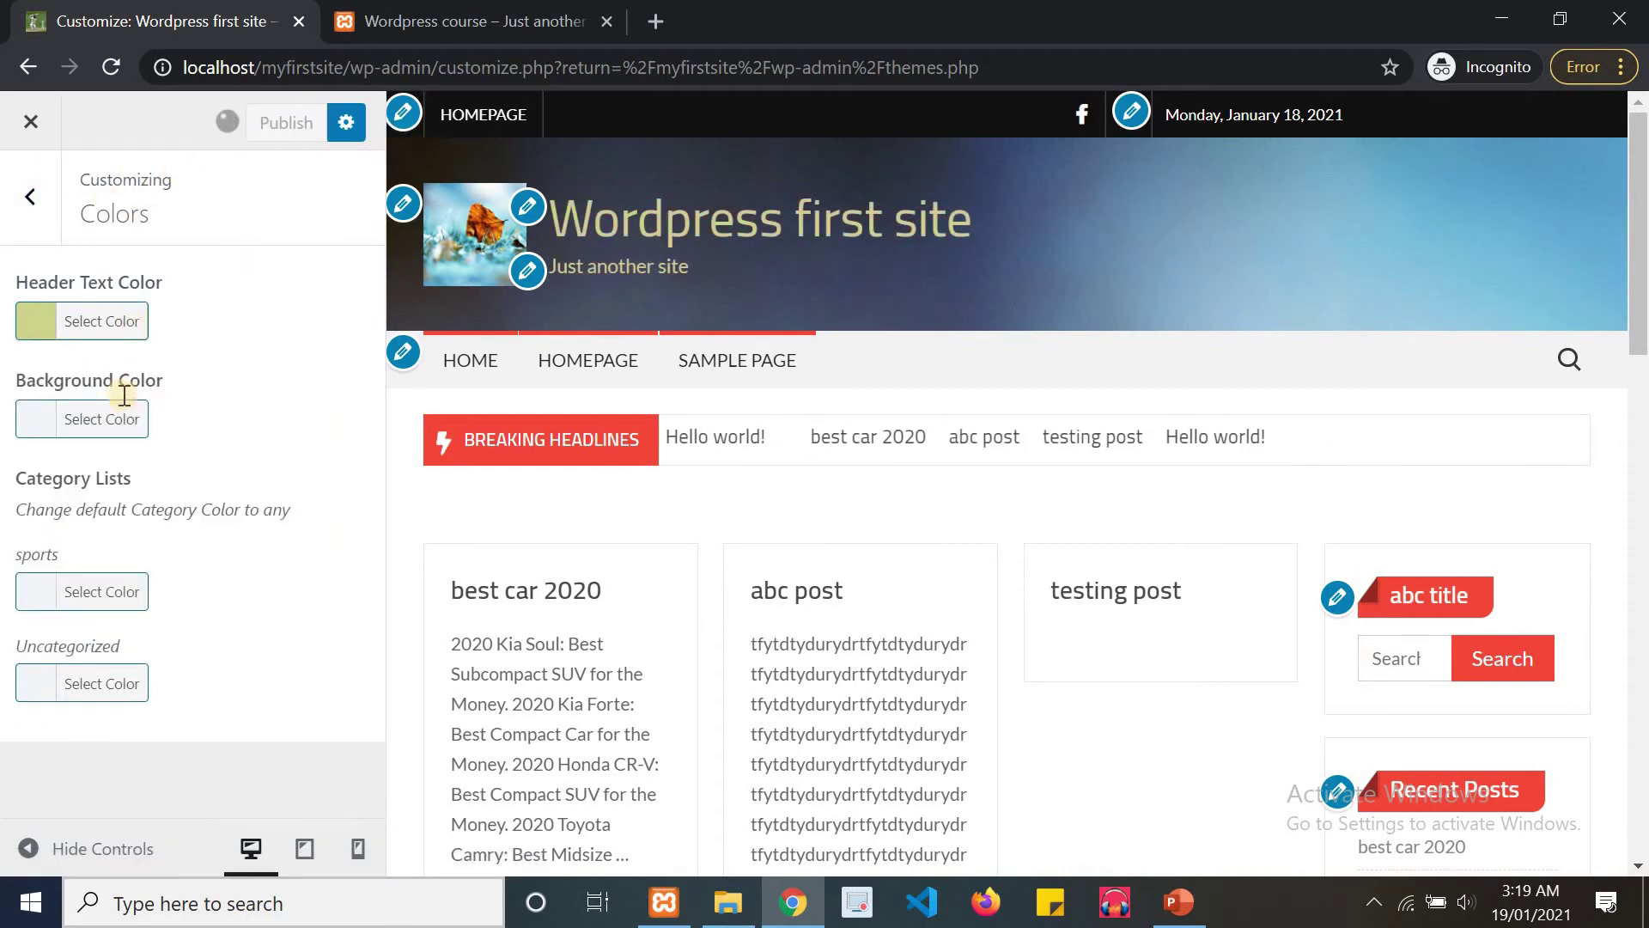
# Set the Background Color to a pale green near #b8d1b8 and publish the change.
pyautogui.click(121, 421)
pyautogui.click(123, 530)
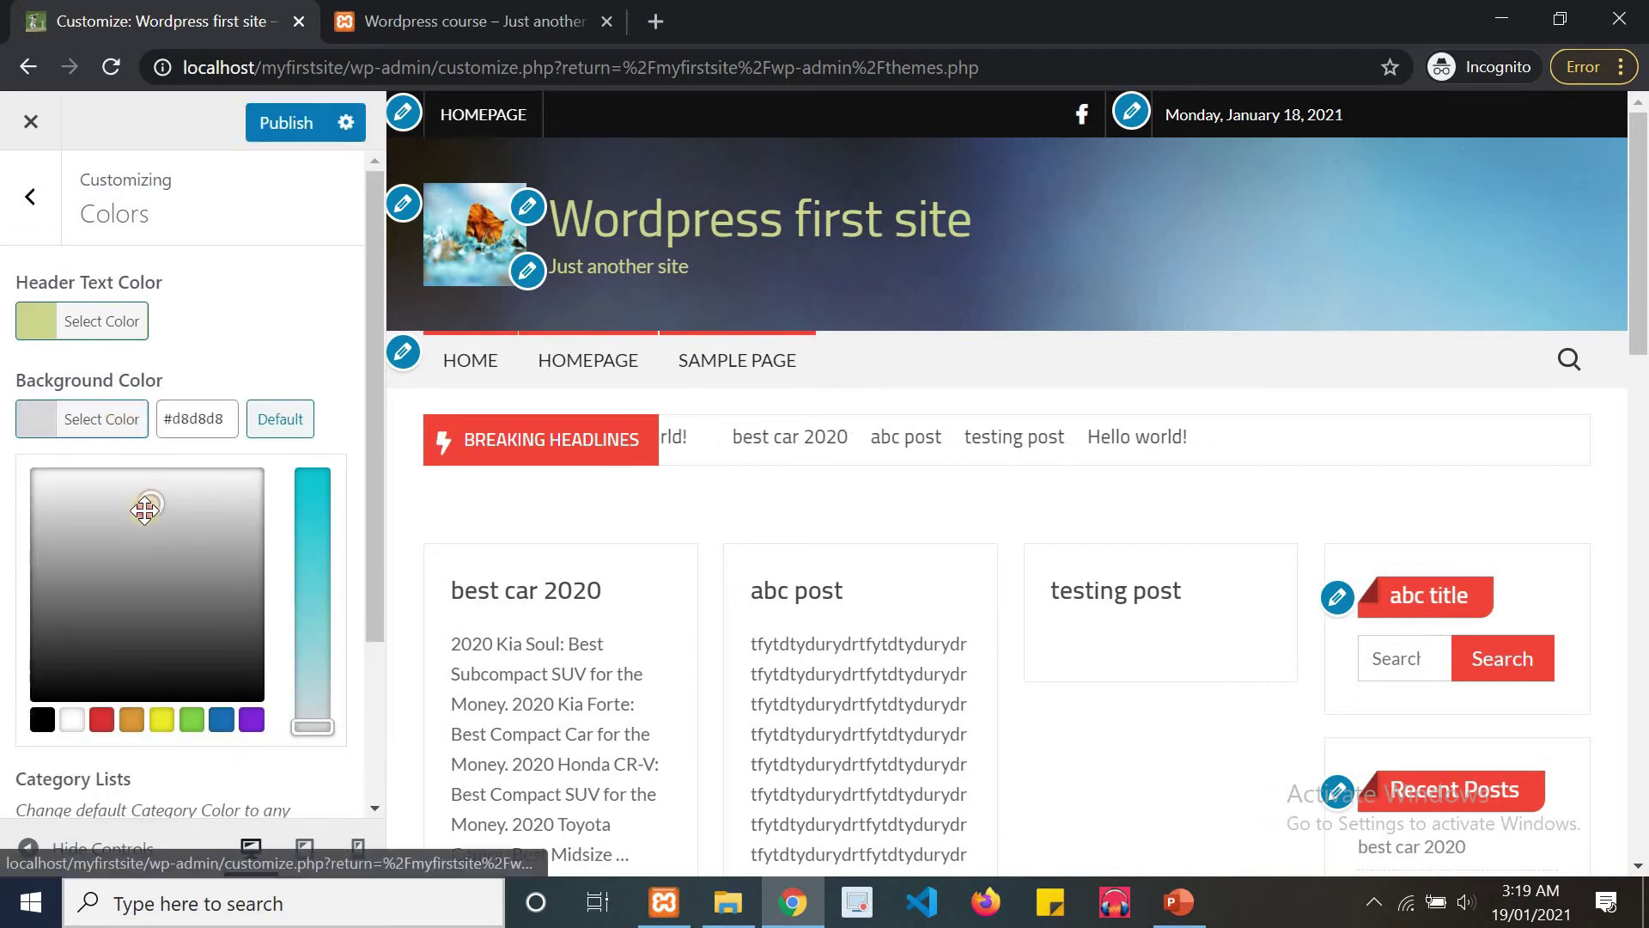
pyautogui.moveTo(87, 542); pyautogui.dragTo(107, 510)
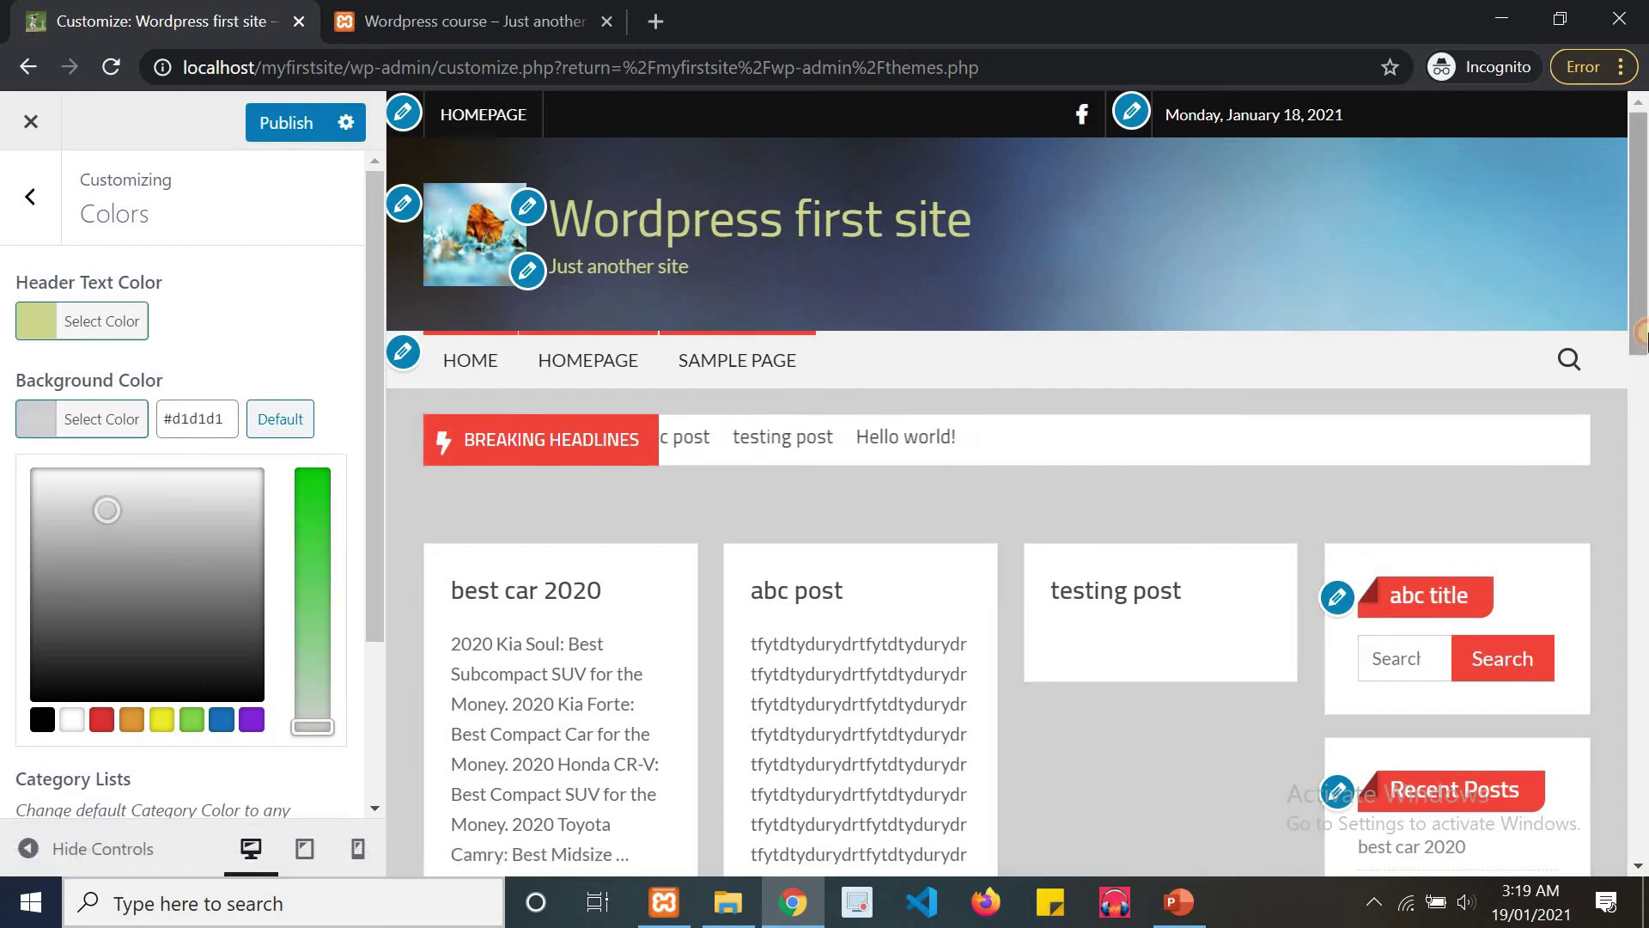
pyautogui.scroll(-3, 1642, 348)
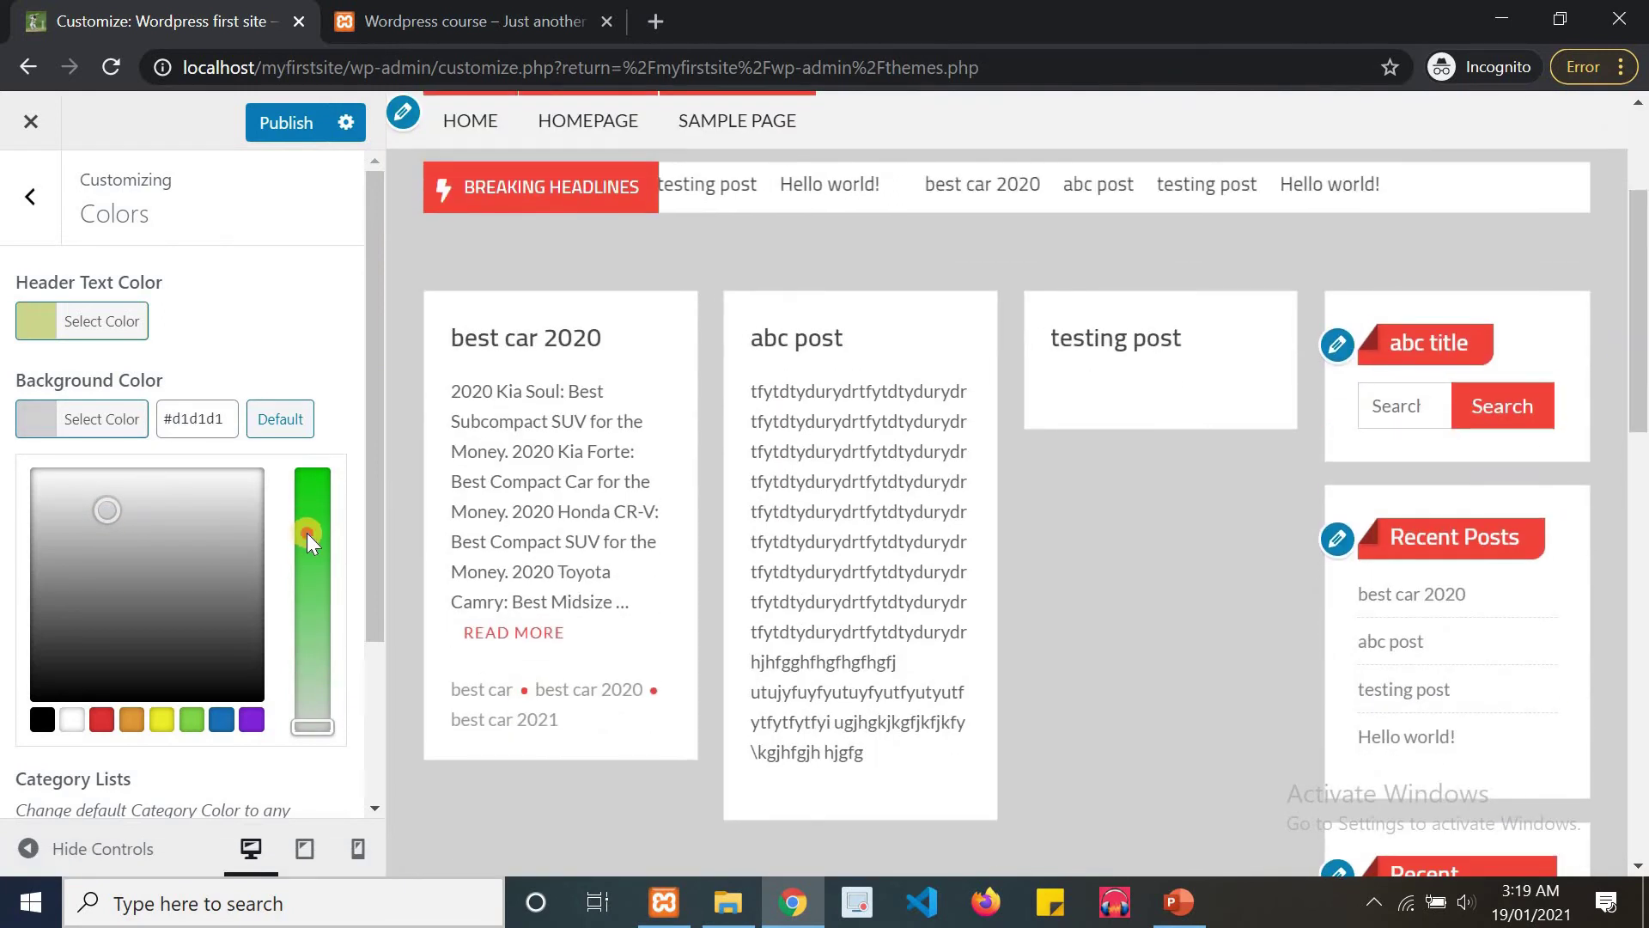
pyautogui.moveTo(309, 539); pyautogui.dragTo(316, 707)
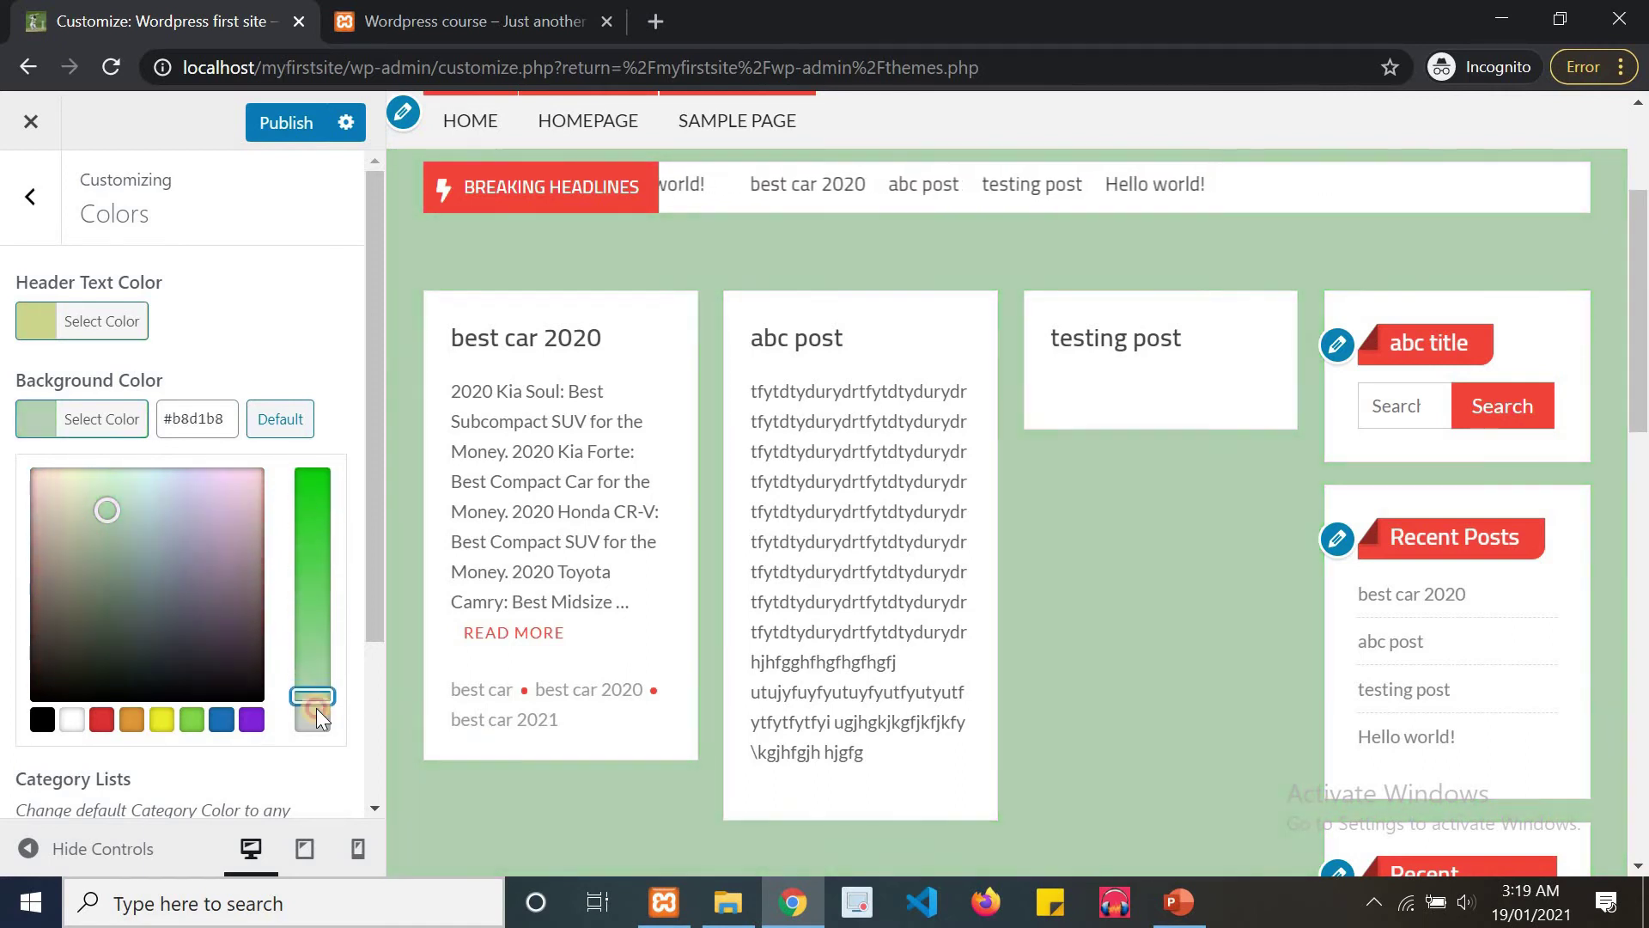
pyautogui.click(275, 124)
# Look into the Header Image section and return to the customizer's main list.
pyautogui.click(34, 222)
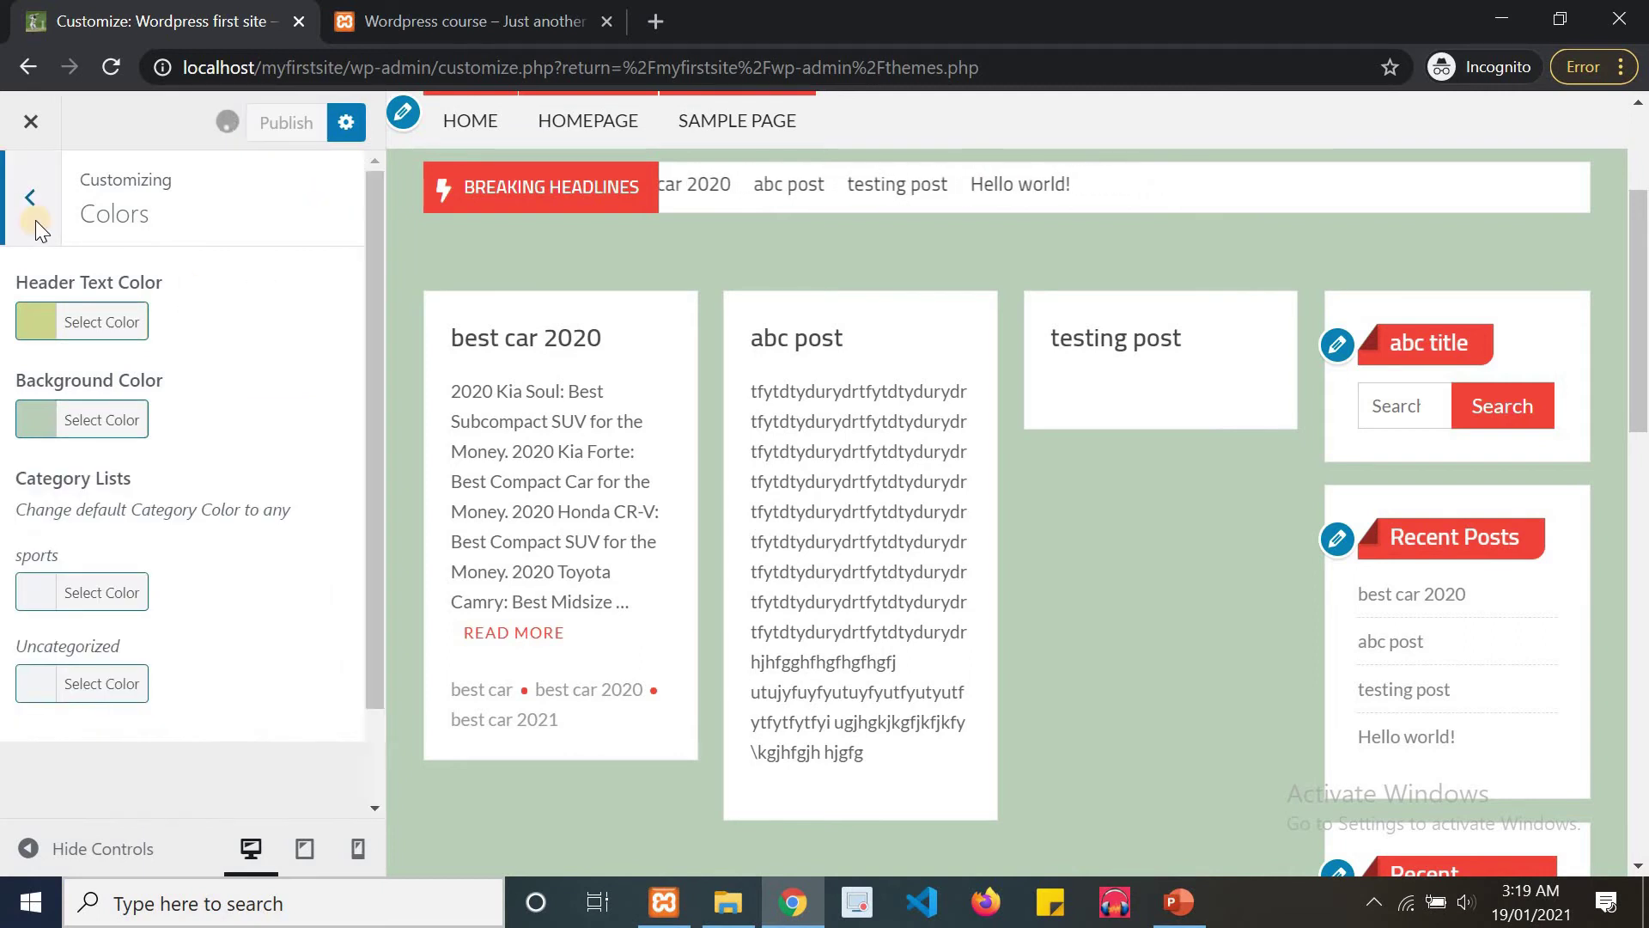
pyautogui.click(154, 532)
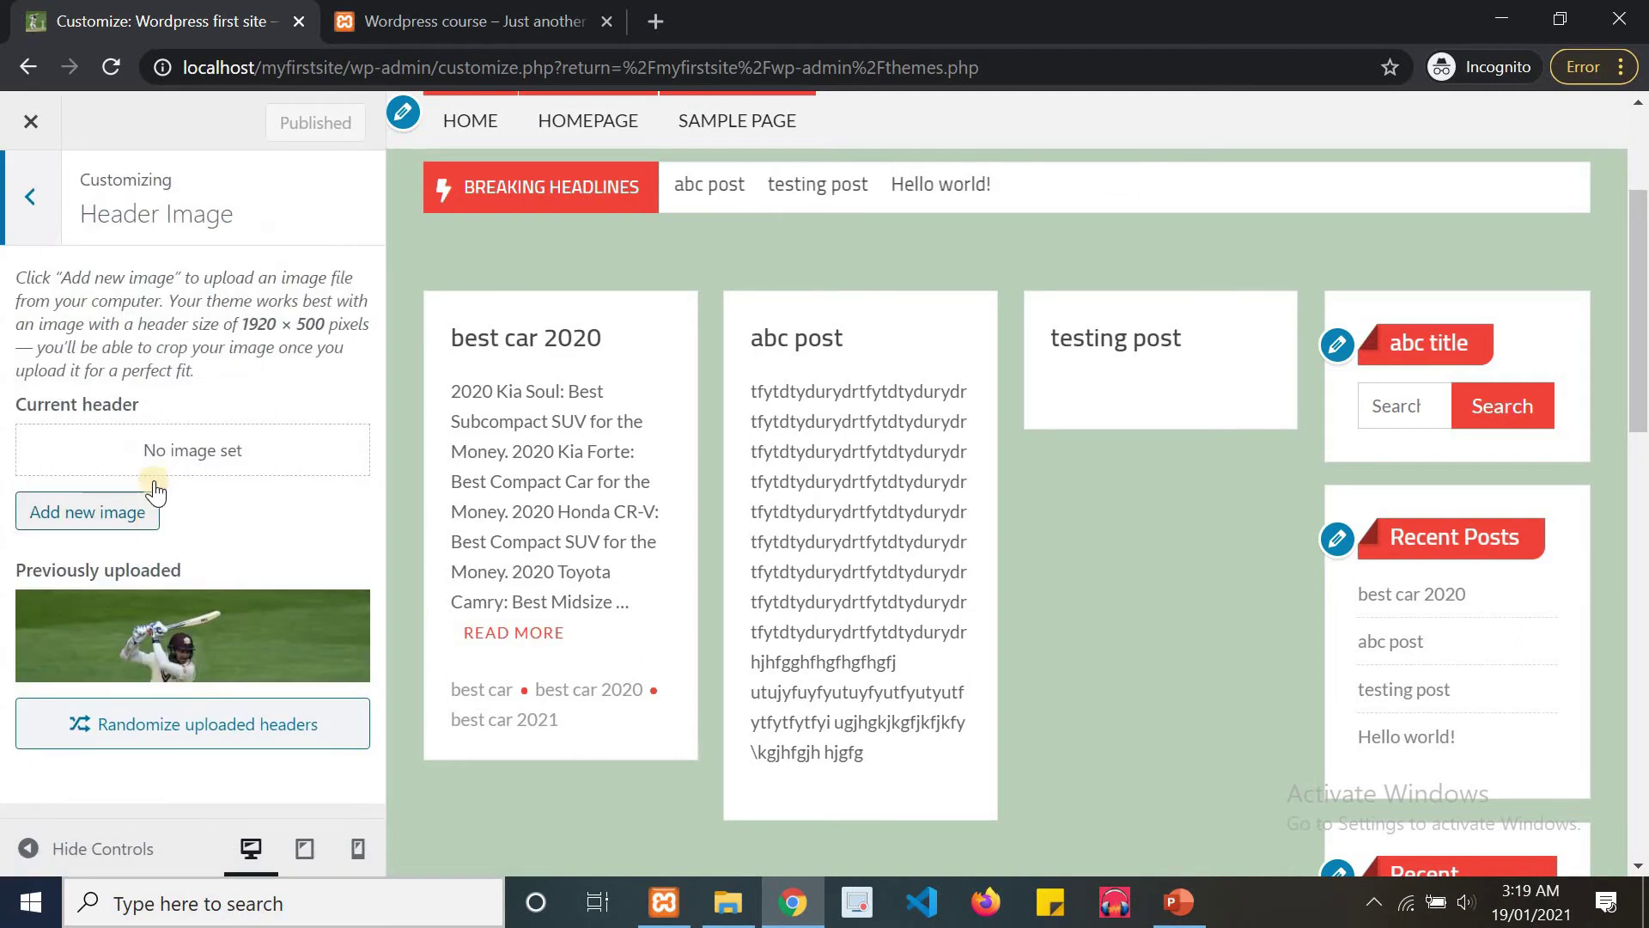
pyautogui.click(34, 222)
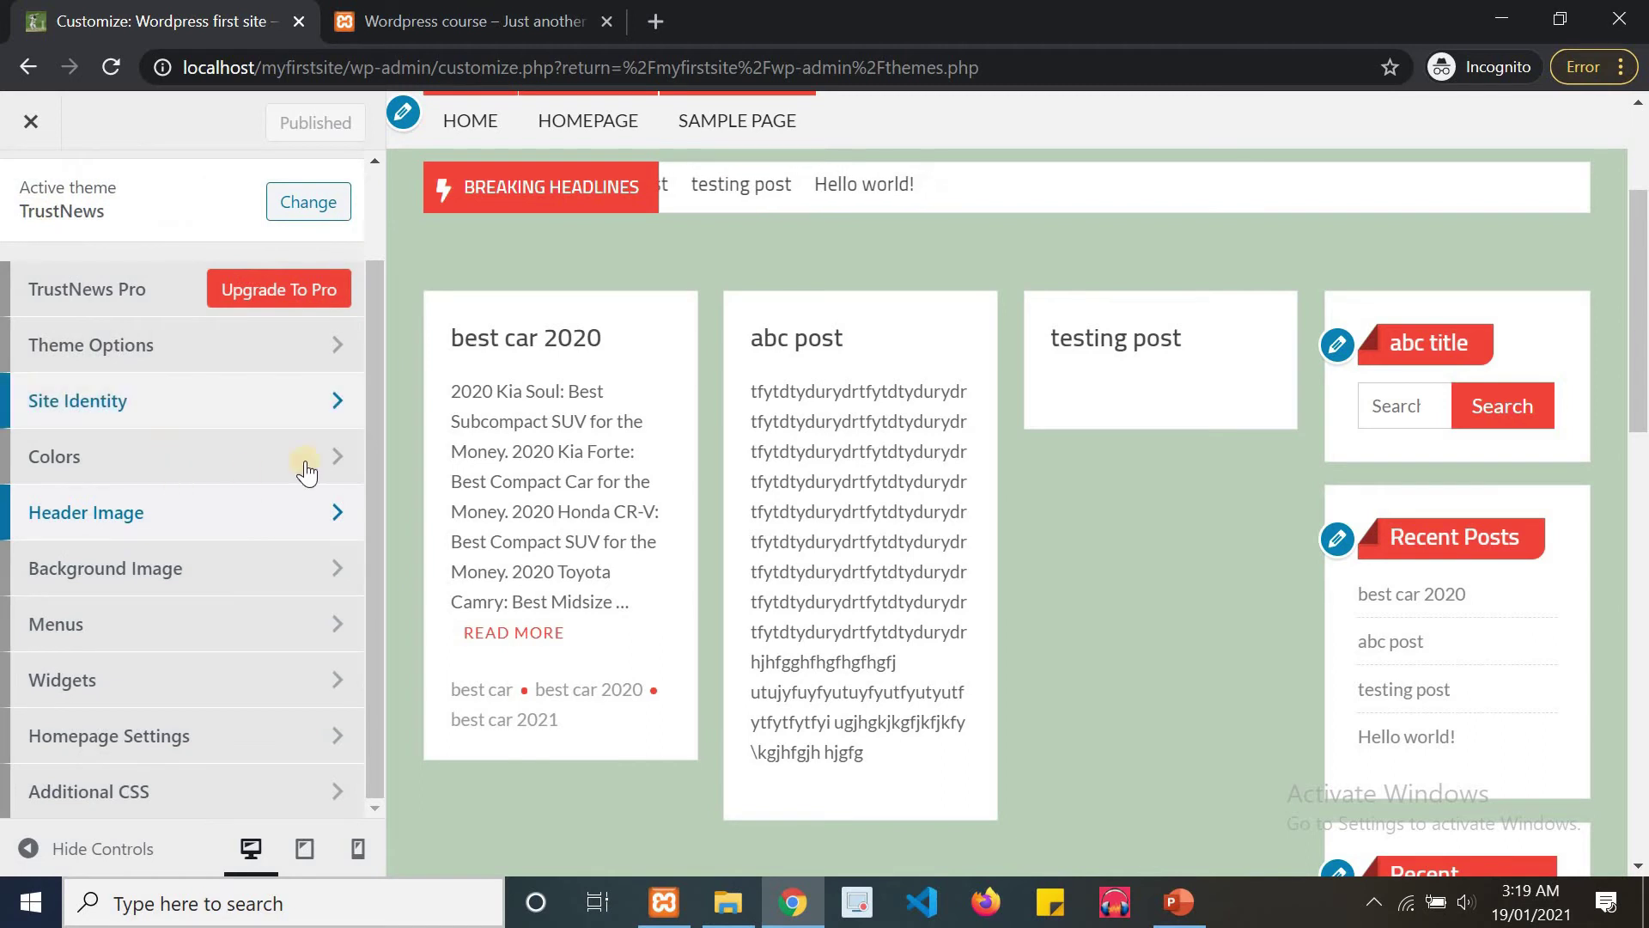
# Choose the orange leaf photo from the media library as the site's Background Image, publish it, and return to the main list.
pyautogui.click(287, 557)
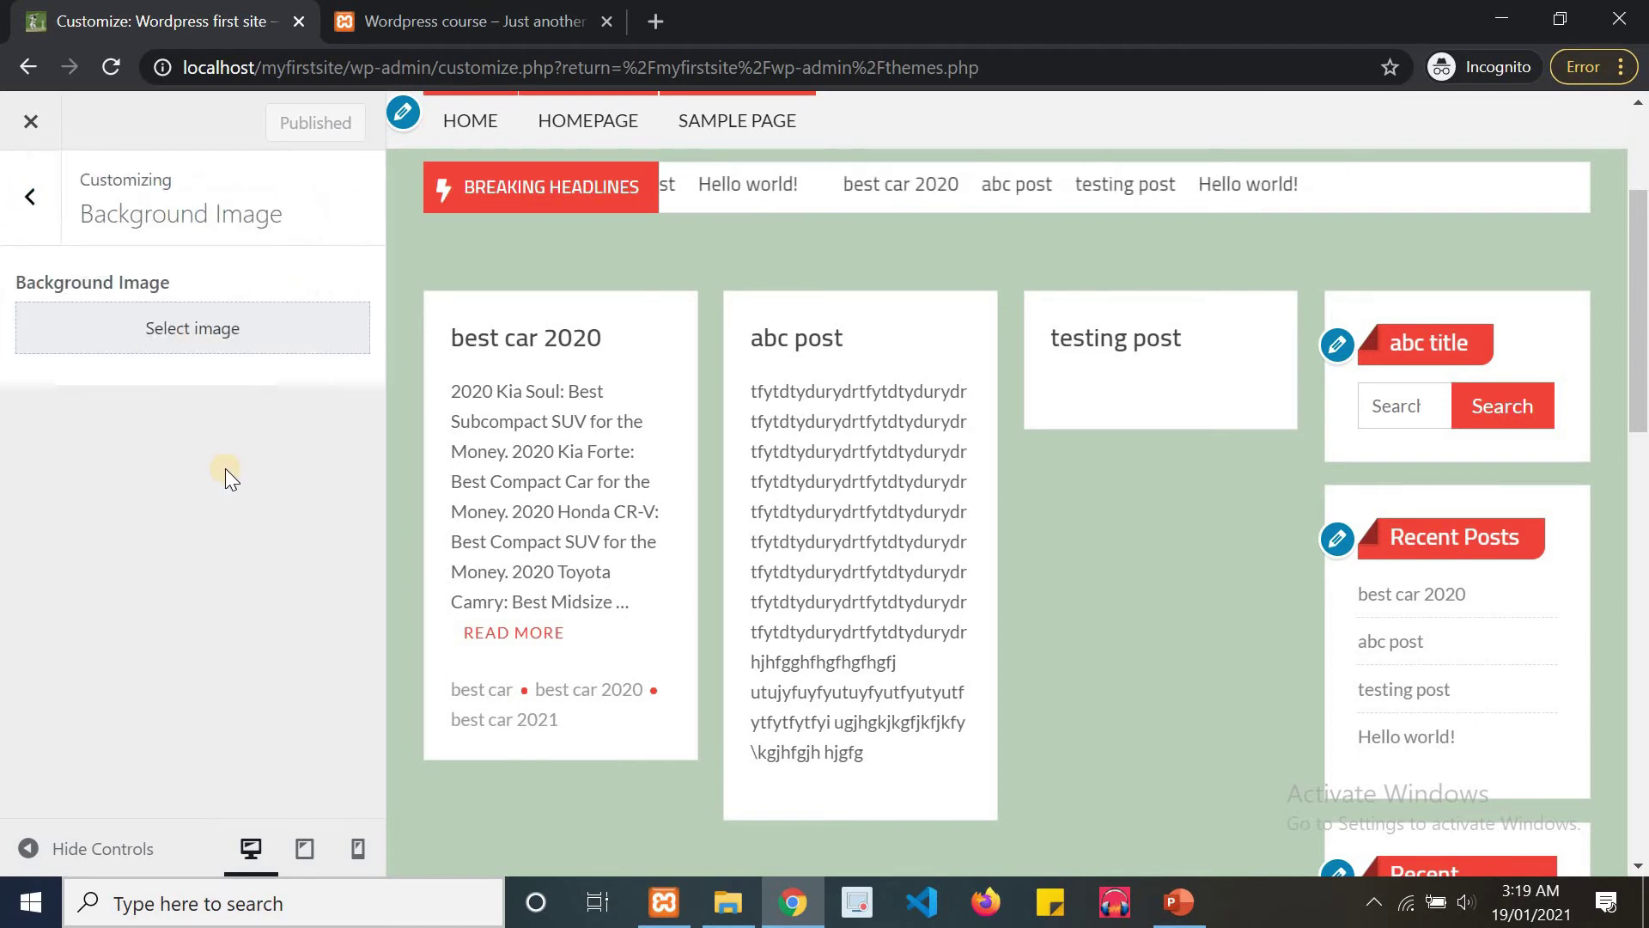
pyautogui.click(126, 325)
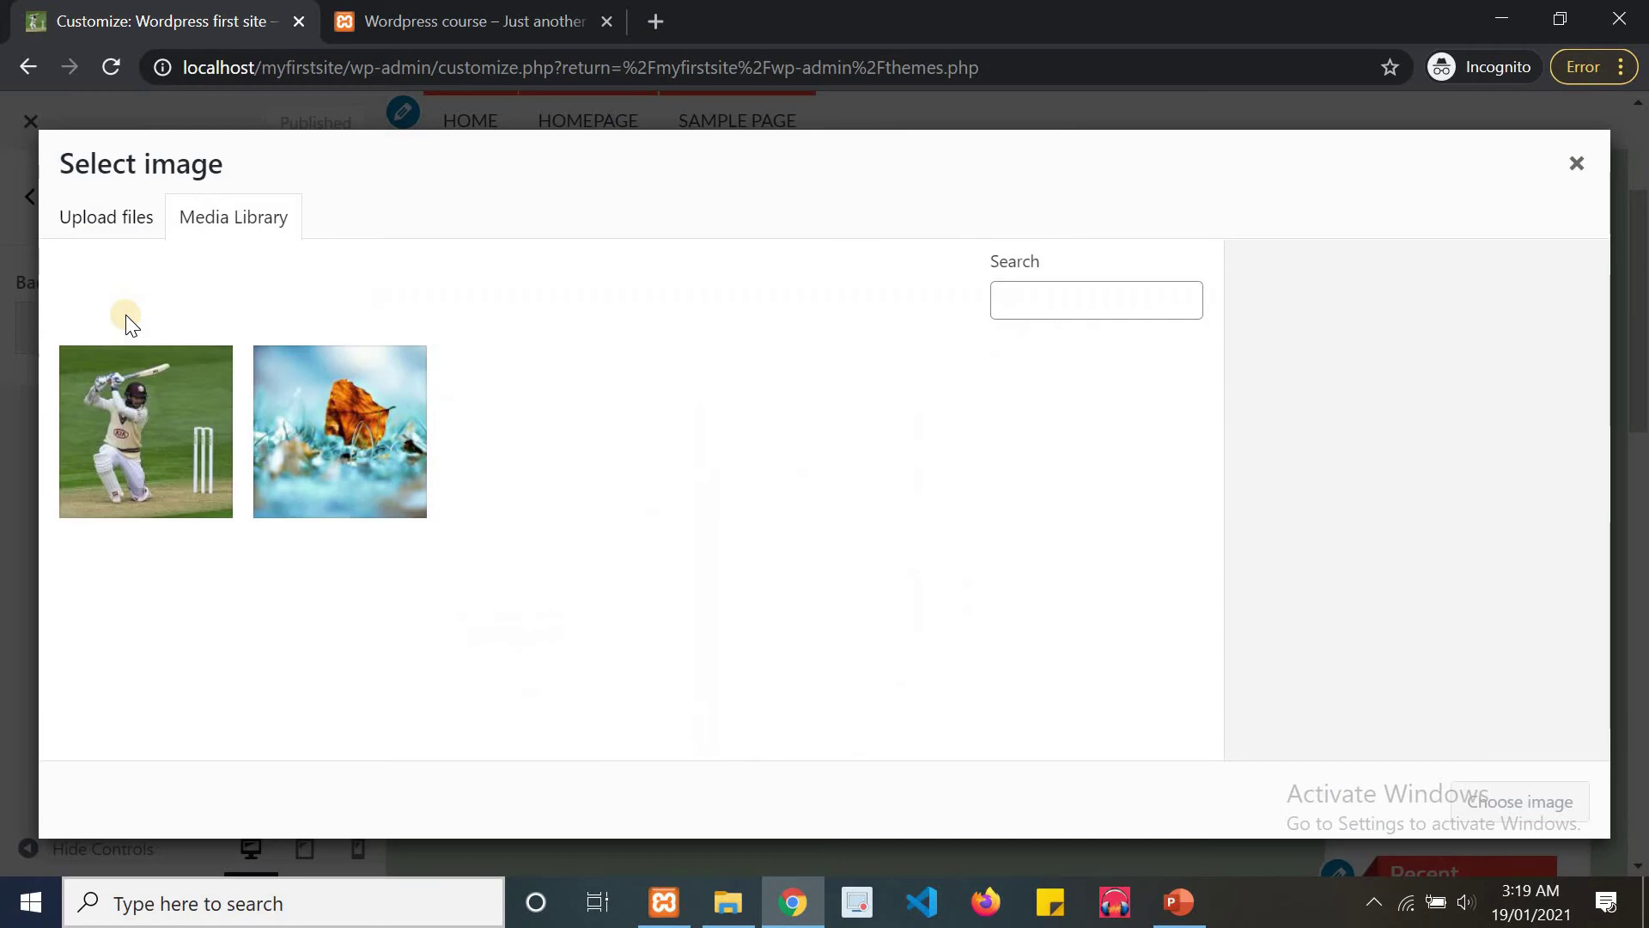
pyautogui.click(309, 428)
pyautogui.click(1519, 802)
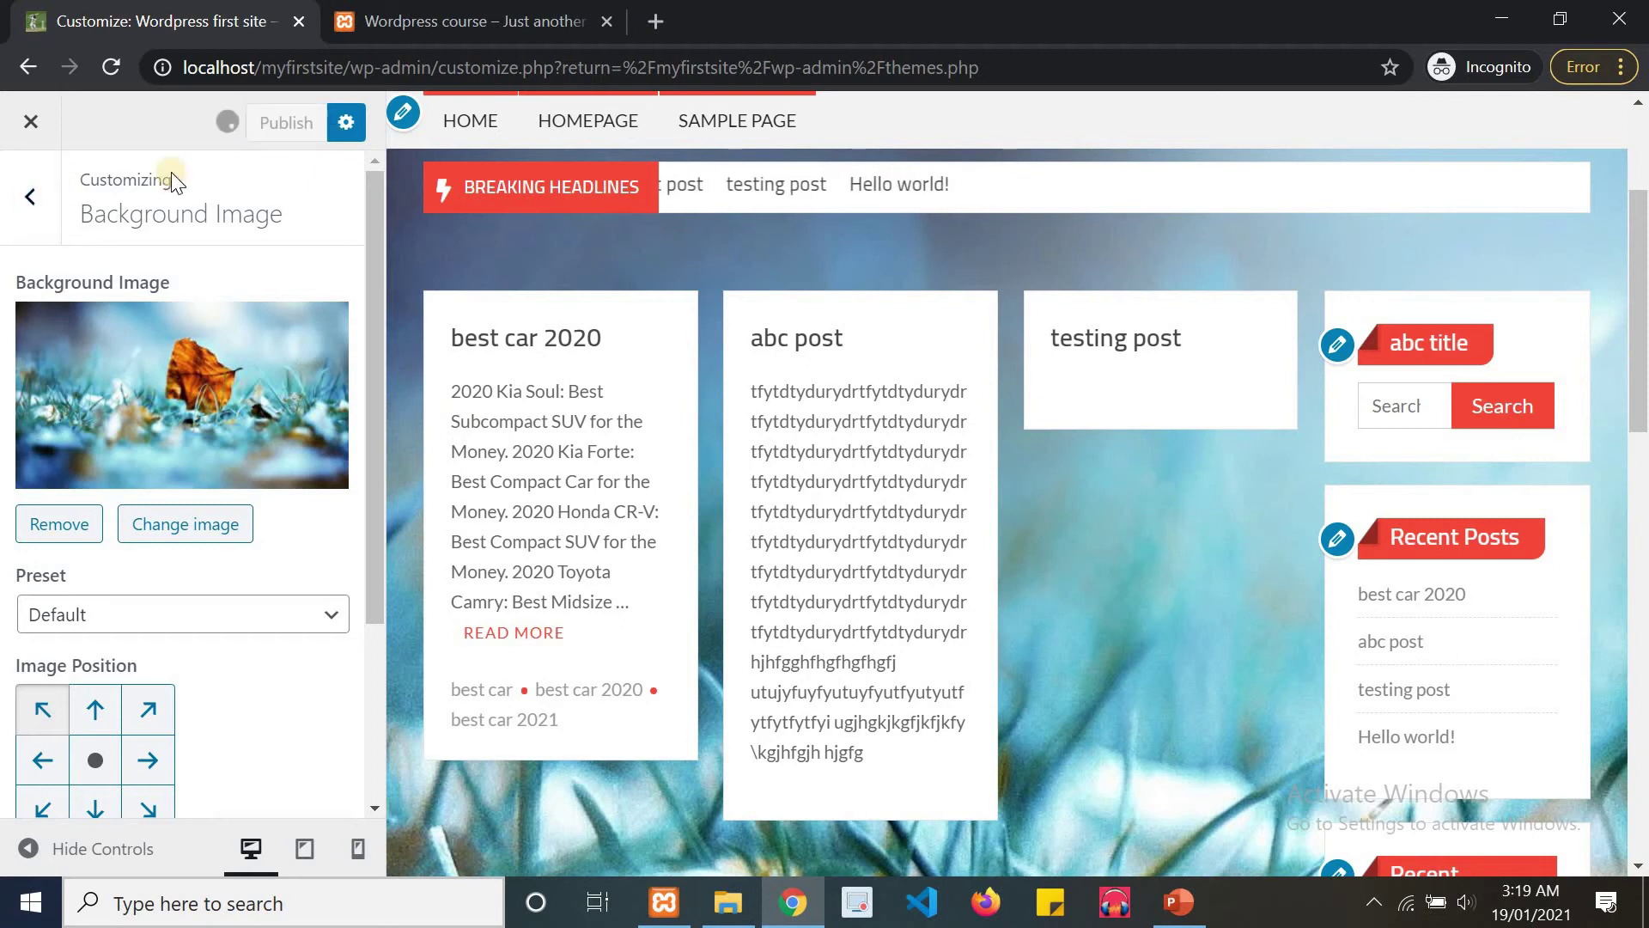
pyautogui.click(26, 208)
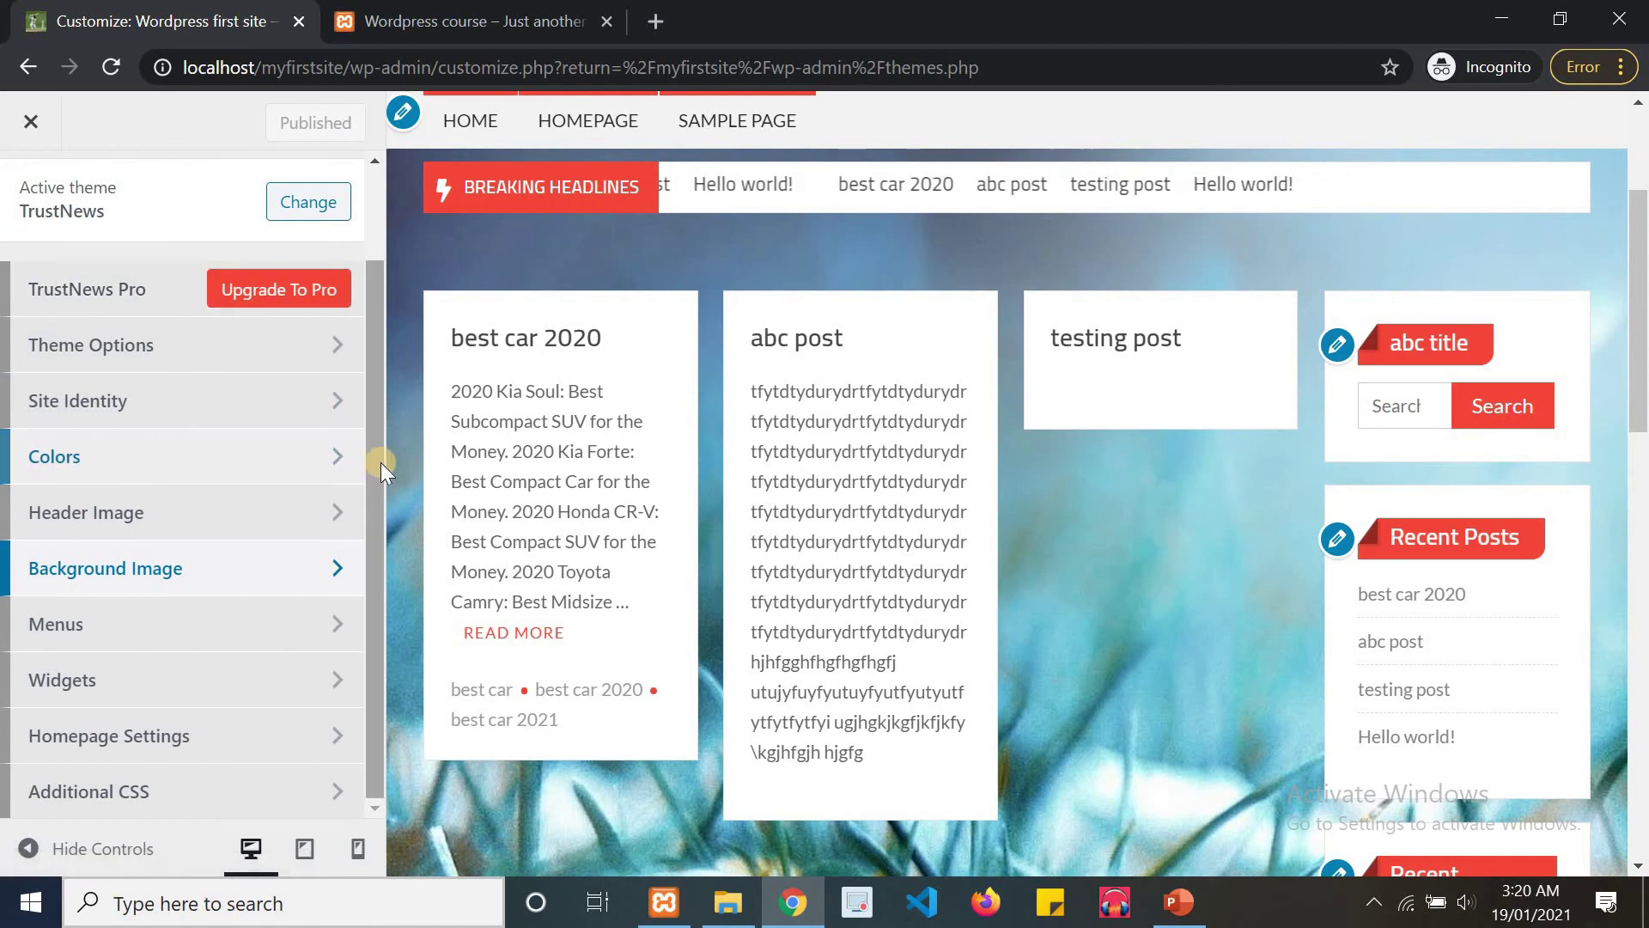
pyautogui.click(311, 589)
pyautogui.click(30, 215)
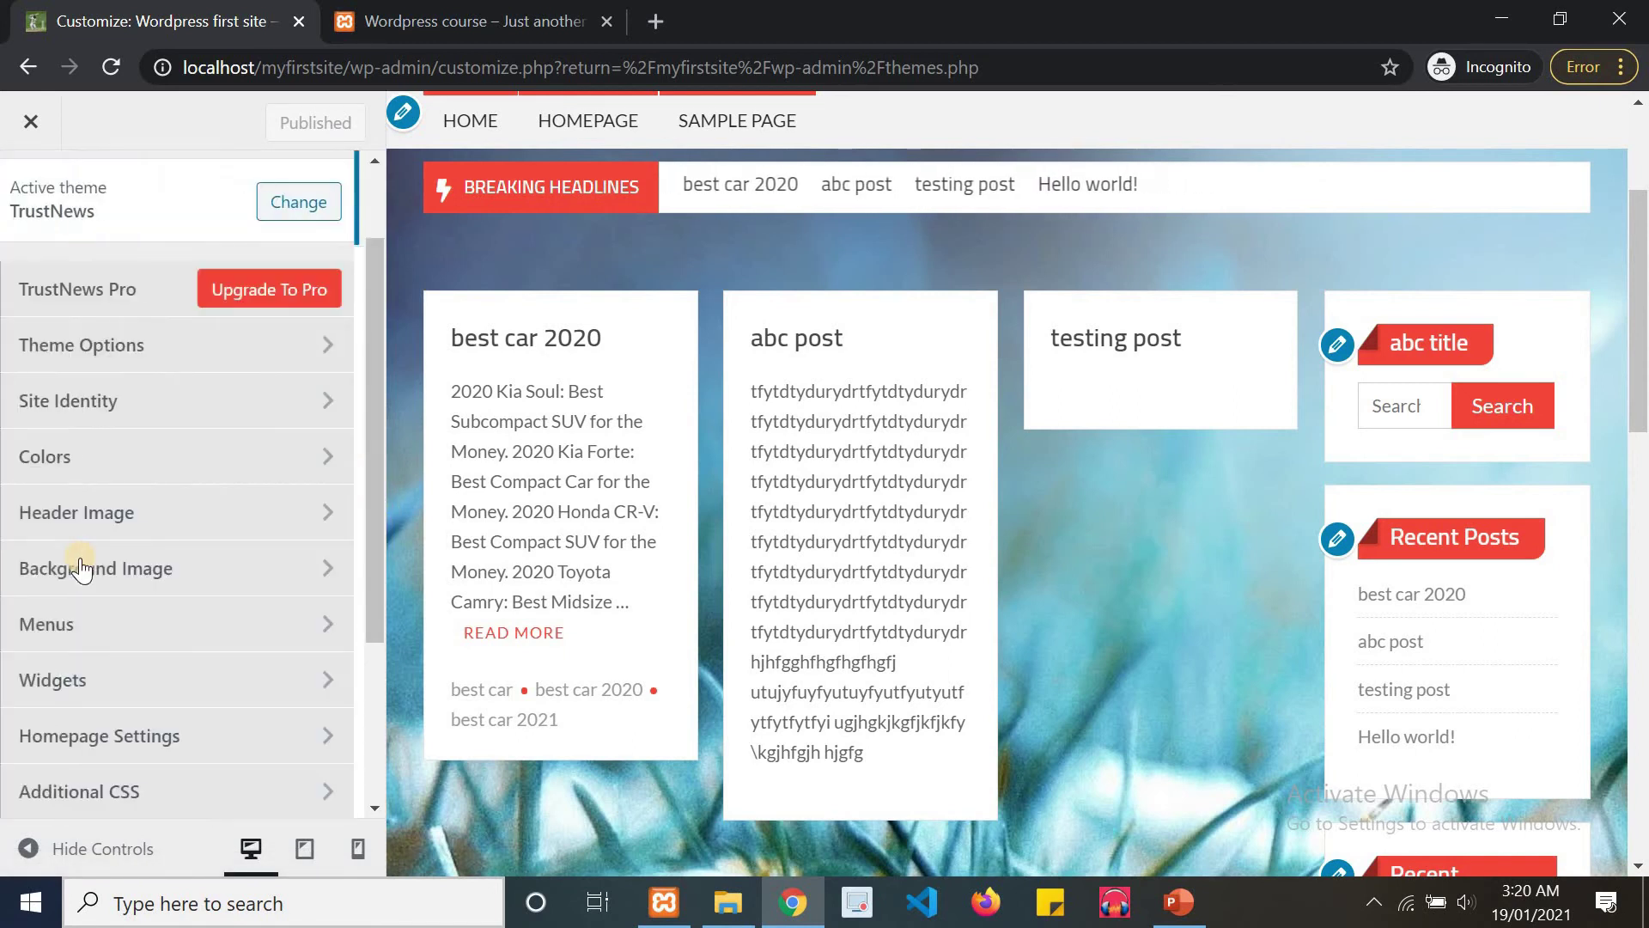
pyautogui.click(73, 560)
pyautogui.click(28, 225)
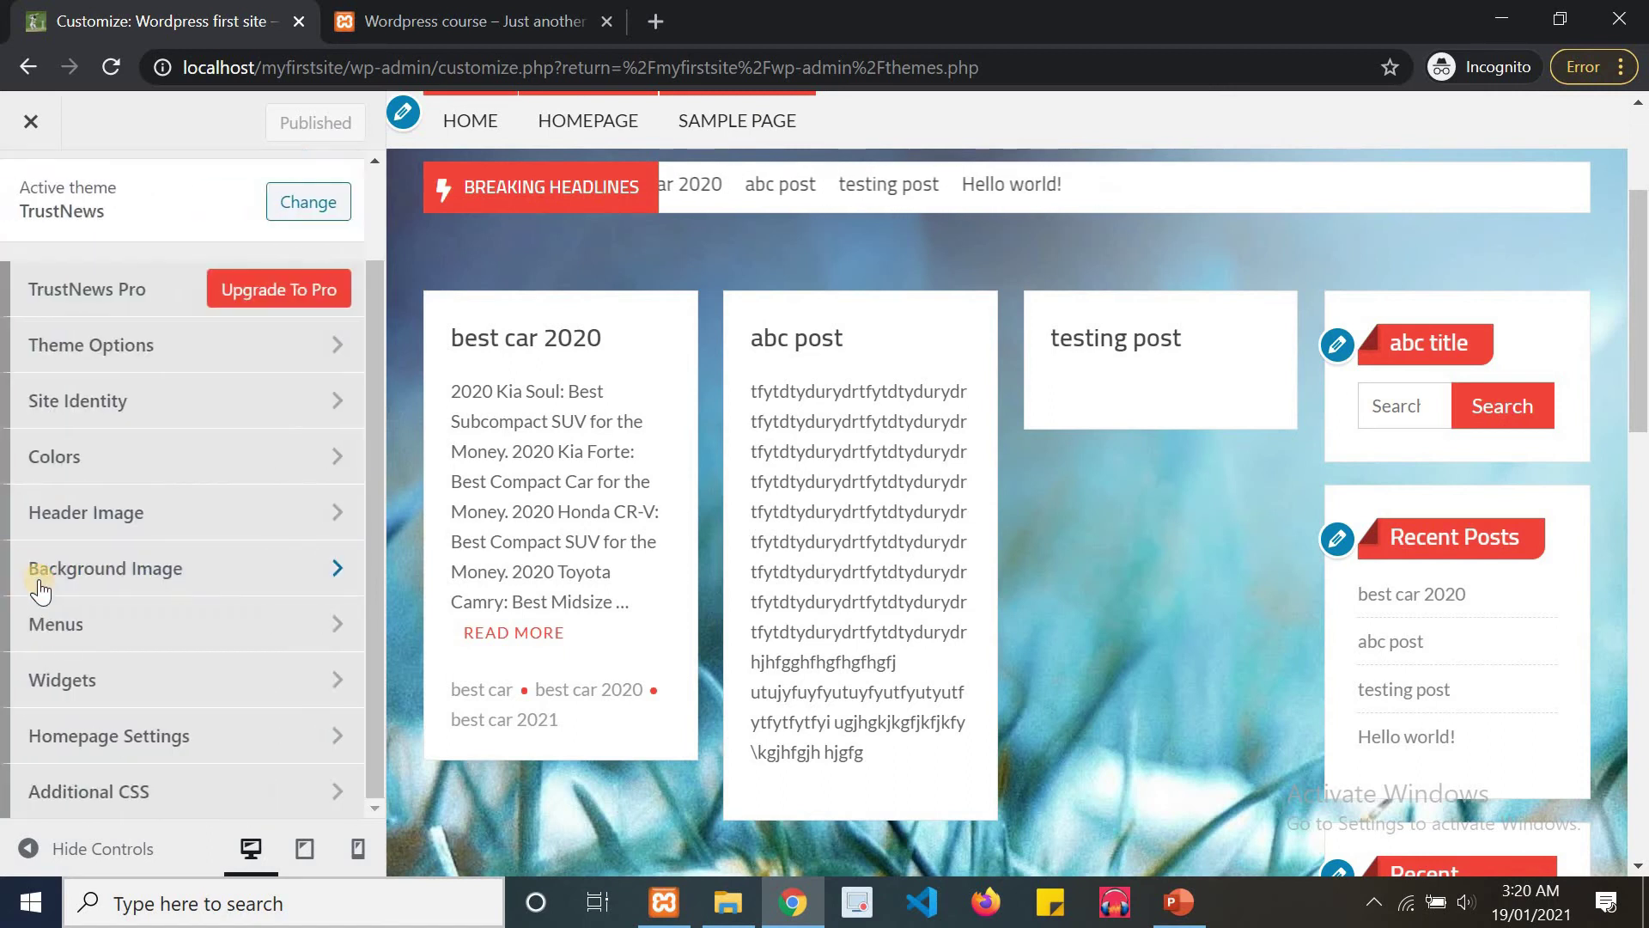
# Review the site's menus in the Menus section and open the Desktop Menu for editing.
pyautogui.click(64, 630)
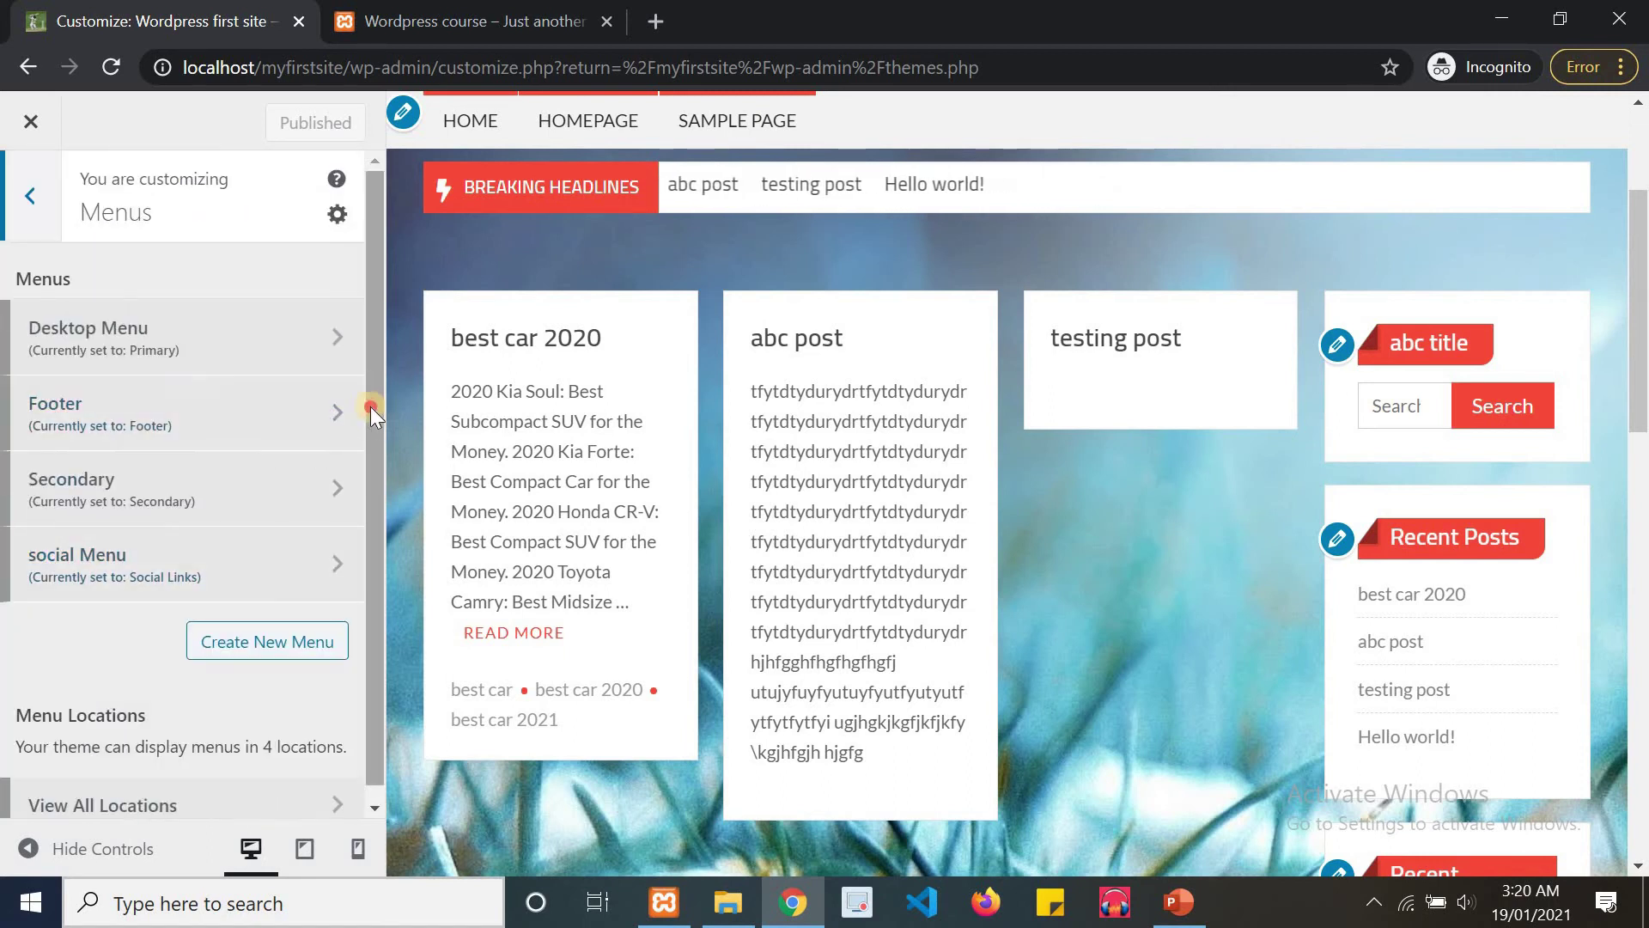
pyautogui.moveTo(370, 405); pyautogui.dragTo(364, 464)
pyautogui.click(239, 335)
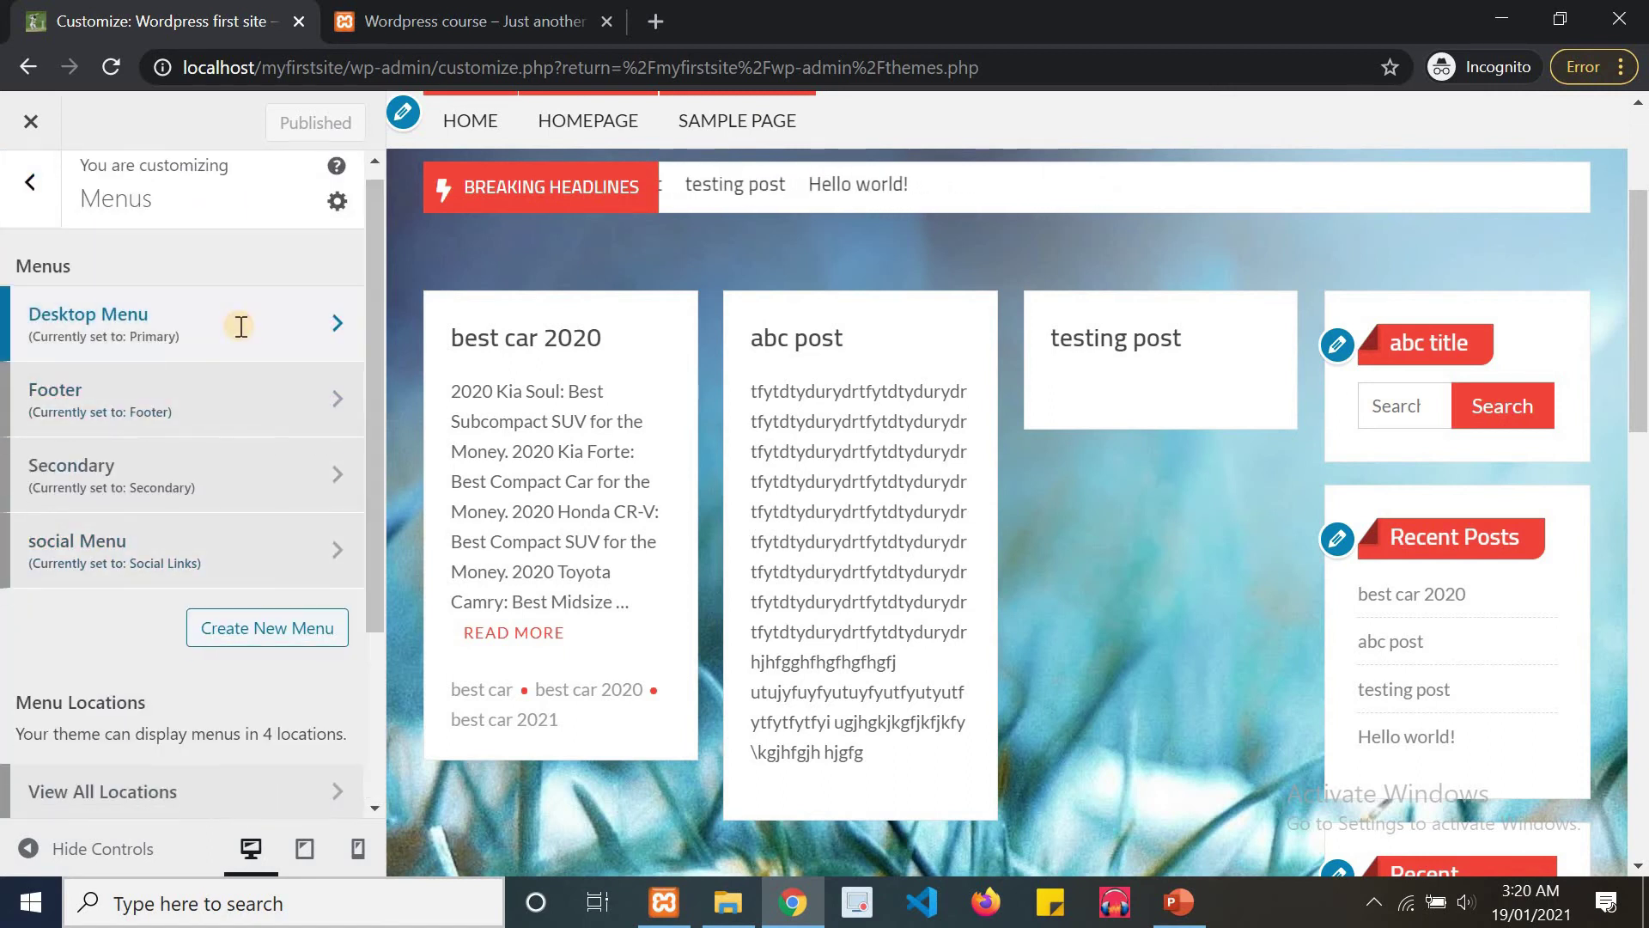
pyautogui.click(226, 320)
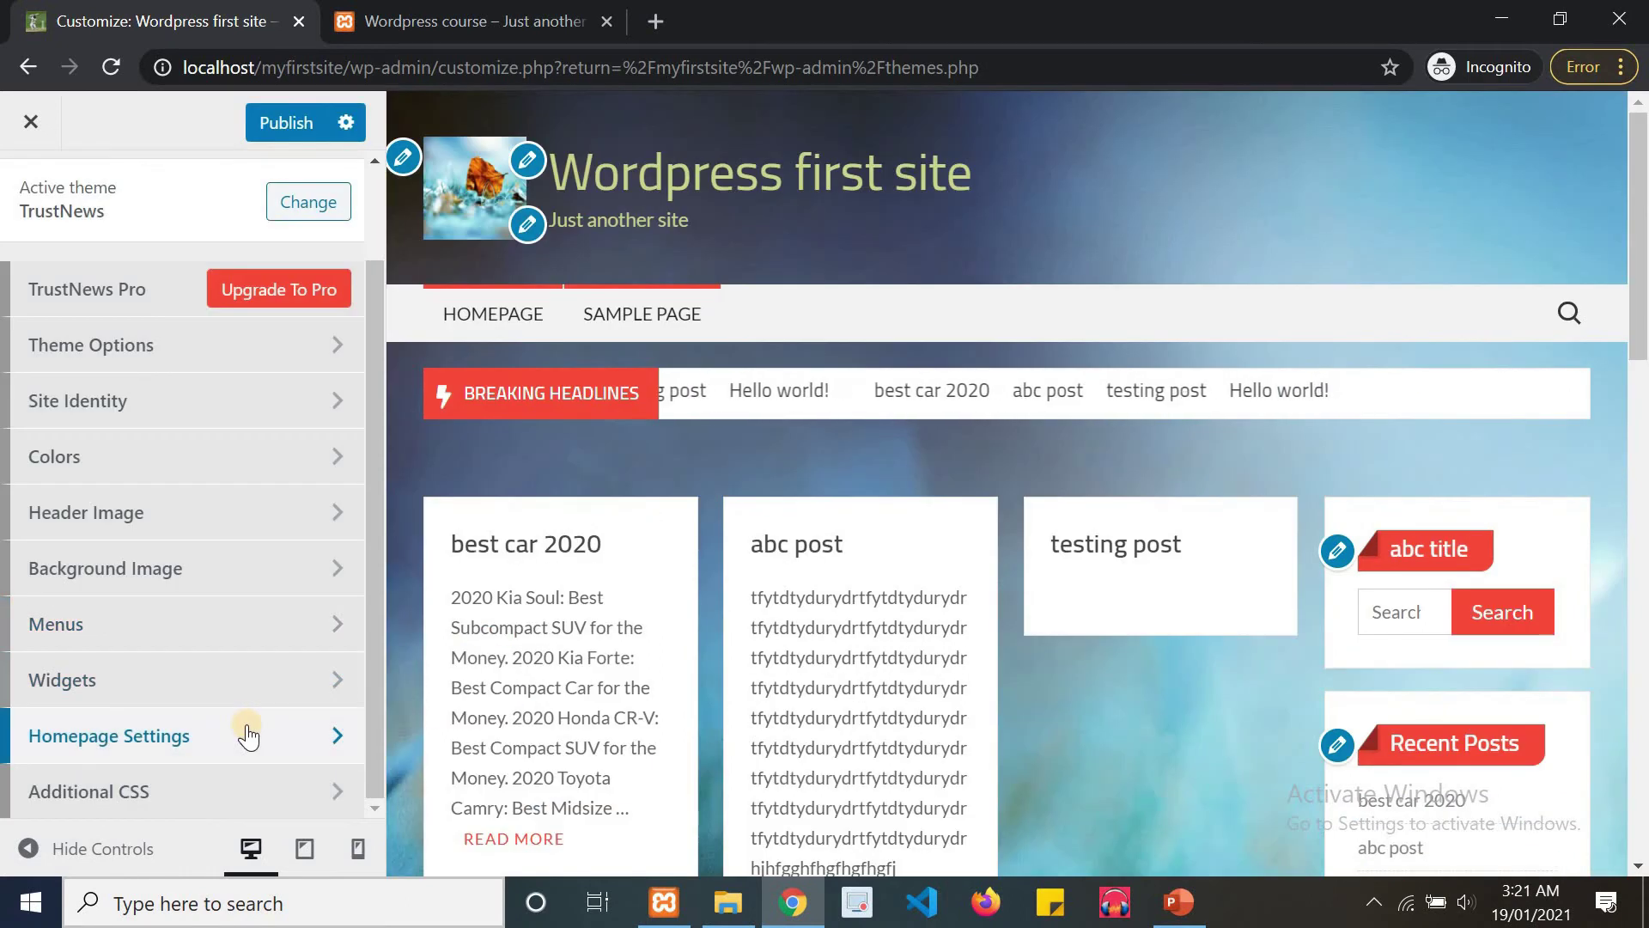
# In the Homepage Settings, make the homepage display a static page and select Homepage as that page.
pyautogui.click(246, 736)
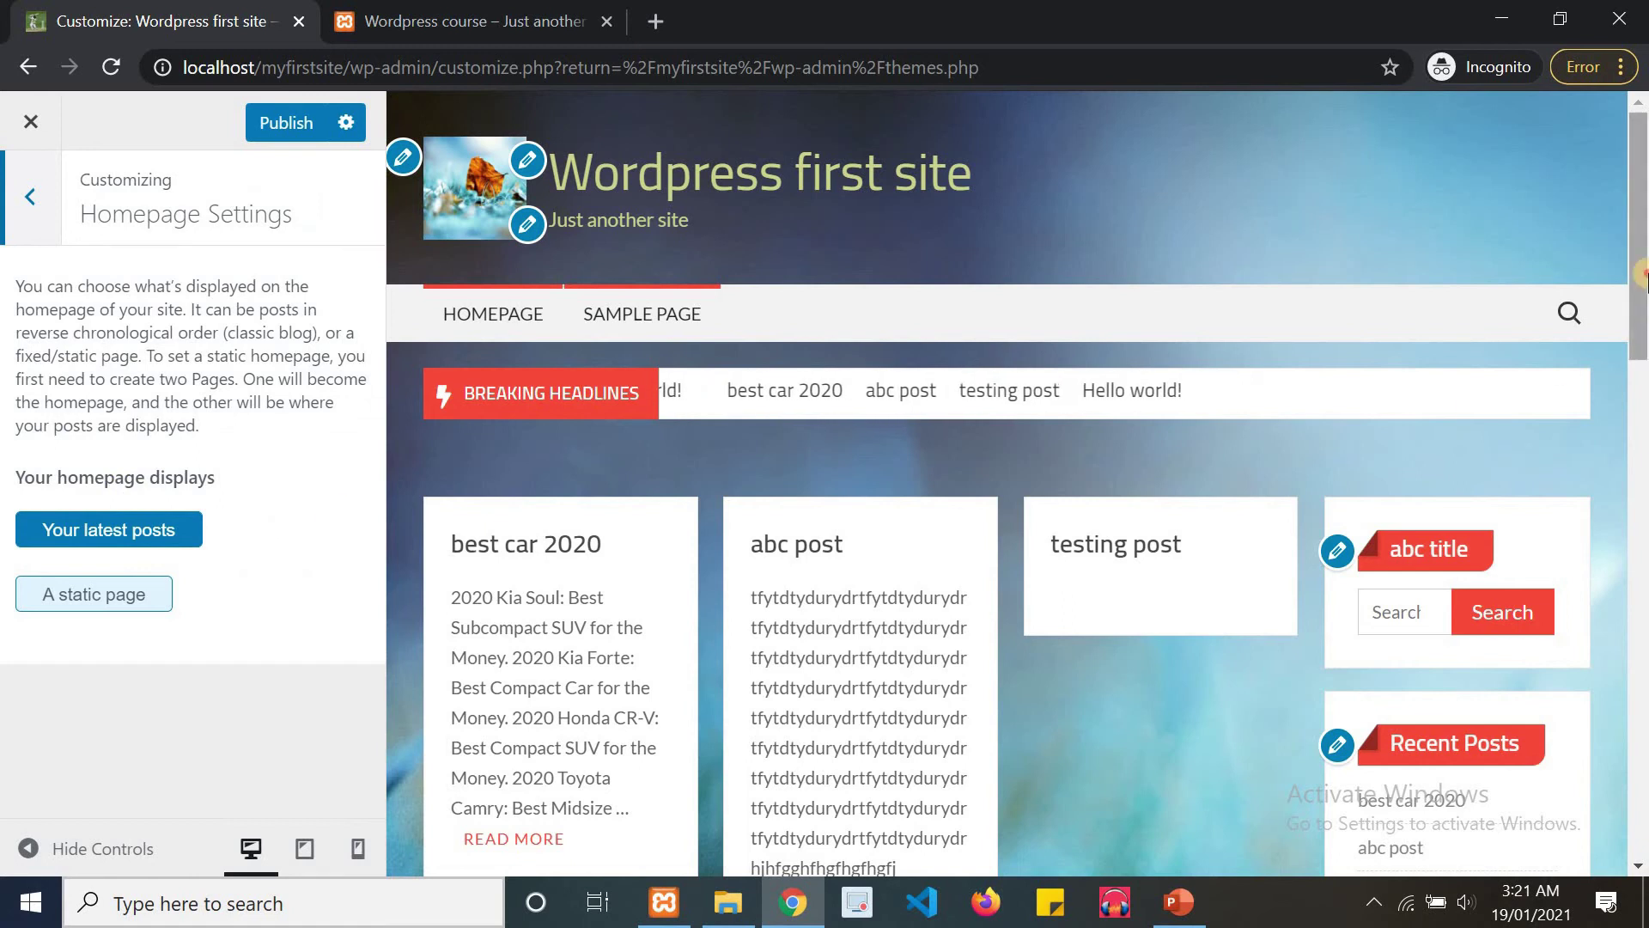
pyautogui.scroll(-5, 949, 478)
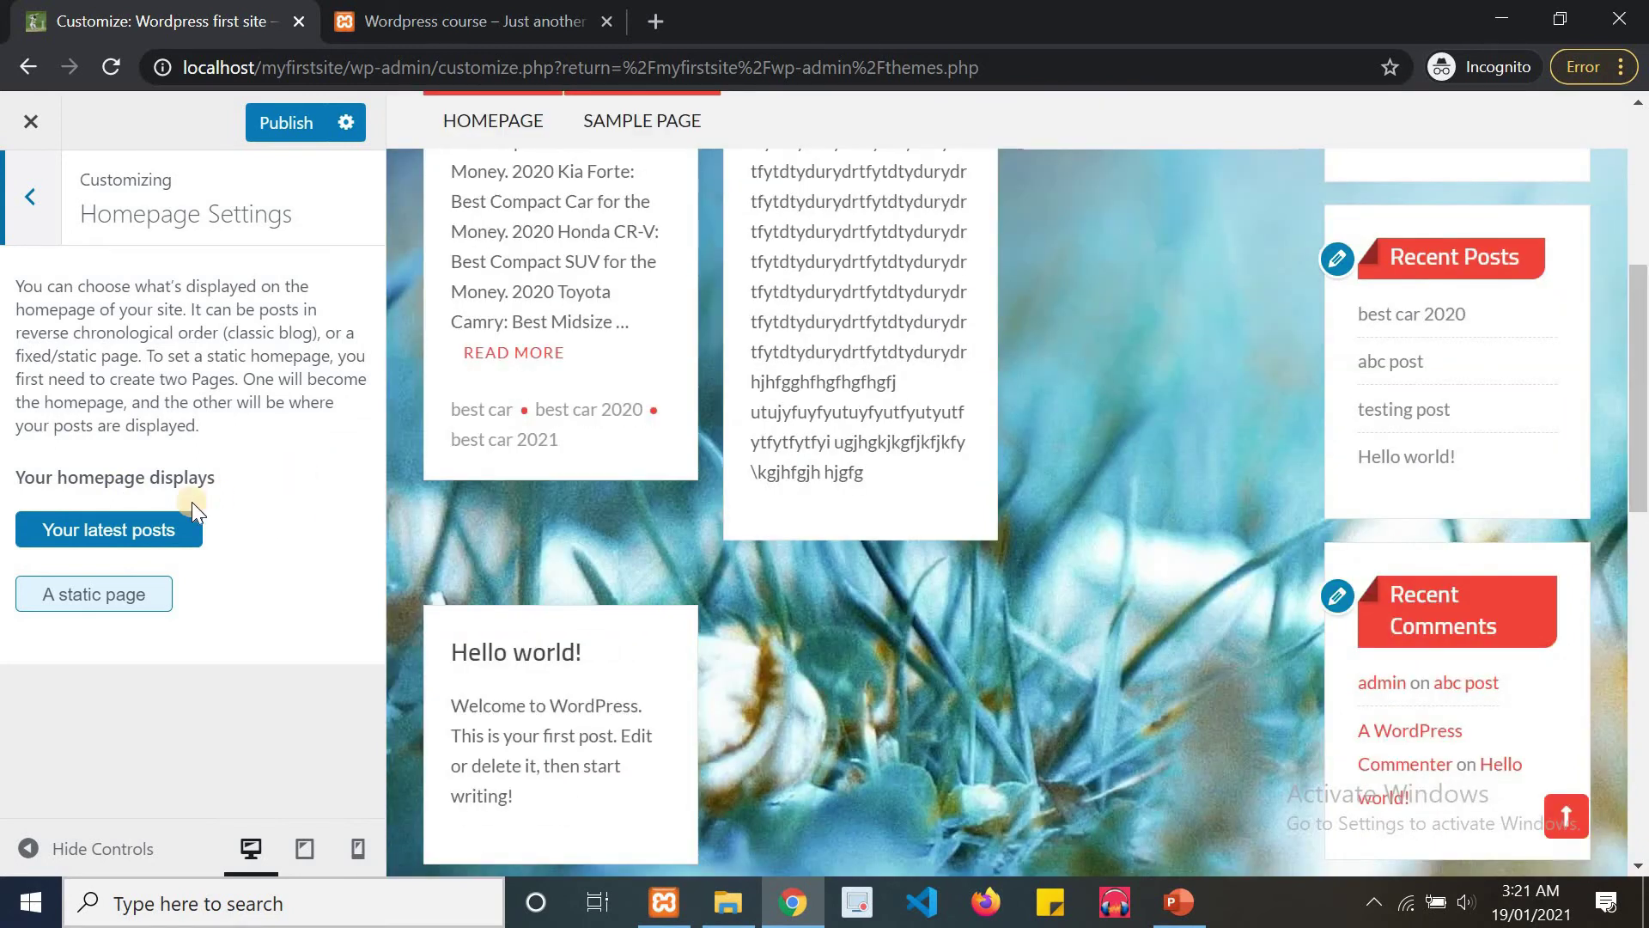
pyautogui.click(143, 608)
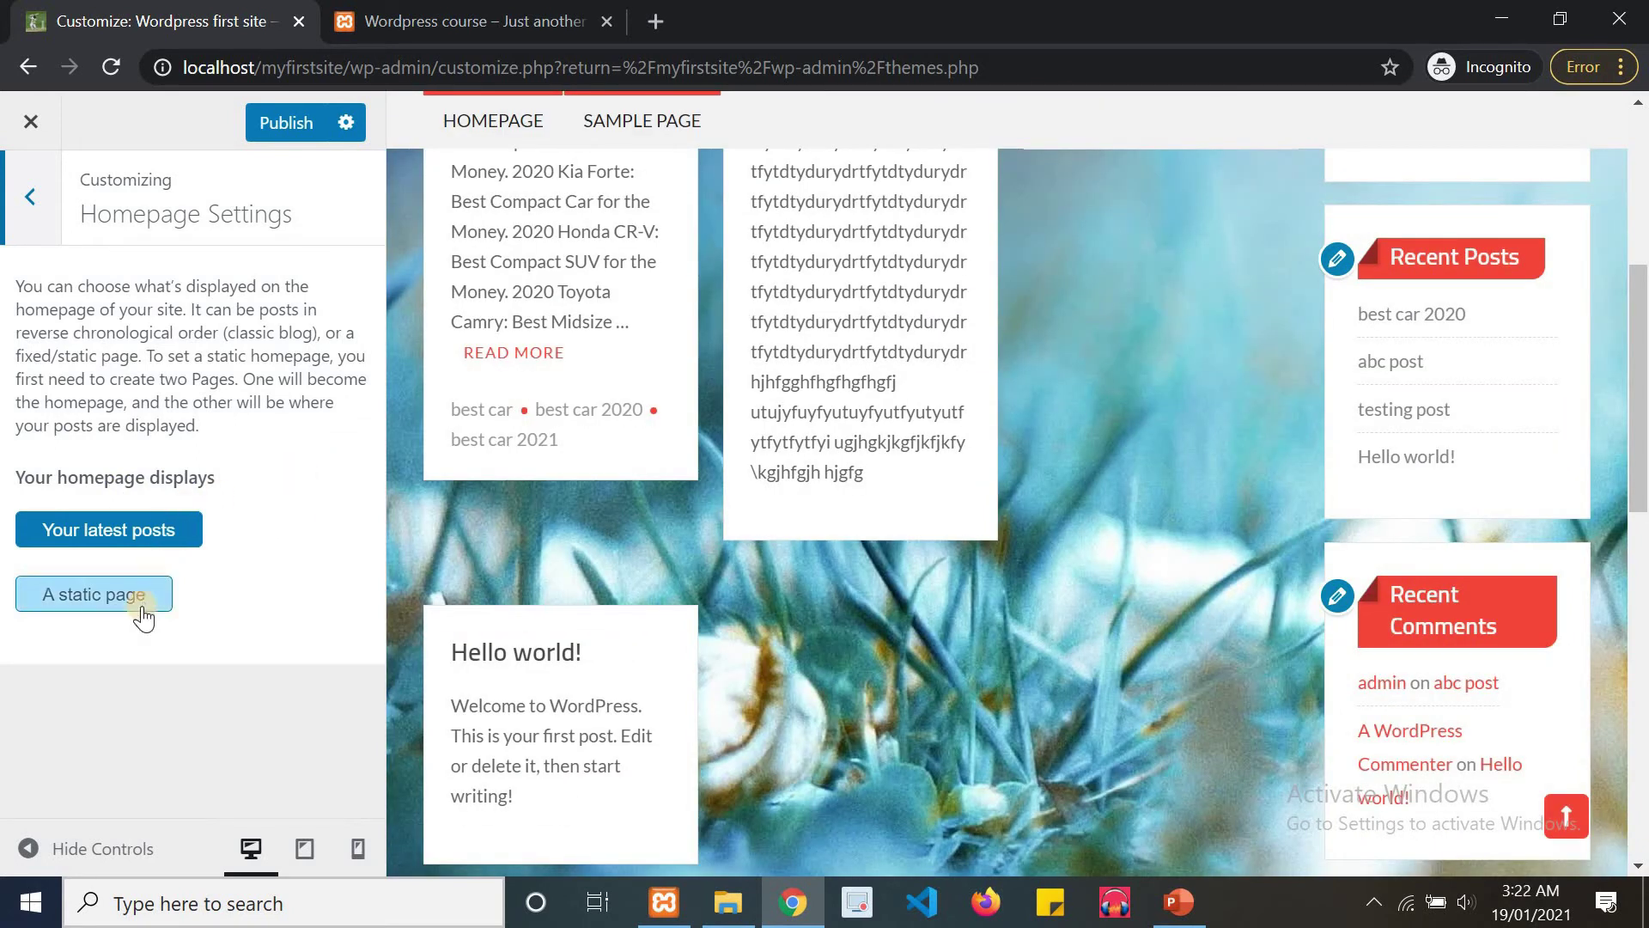
pyautogui.click(135, 595)
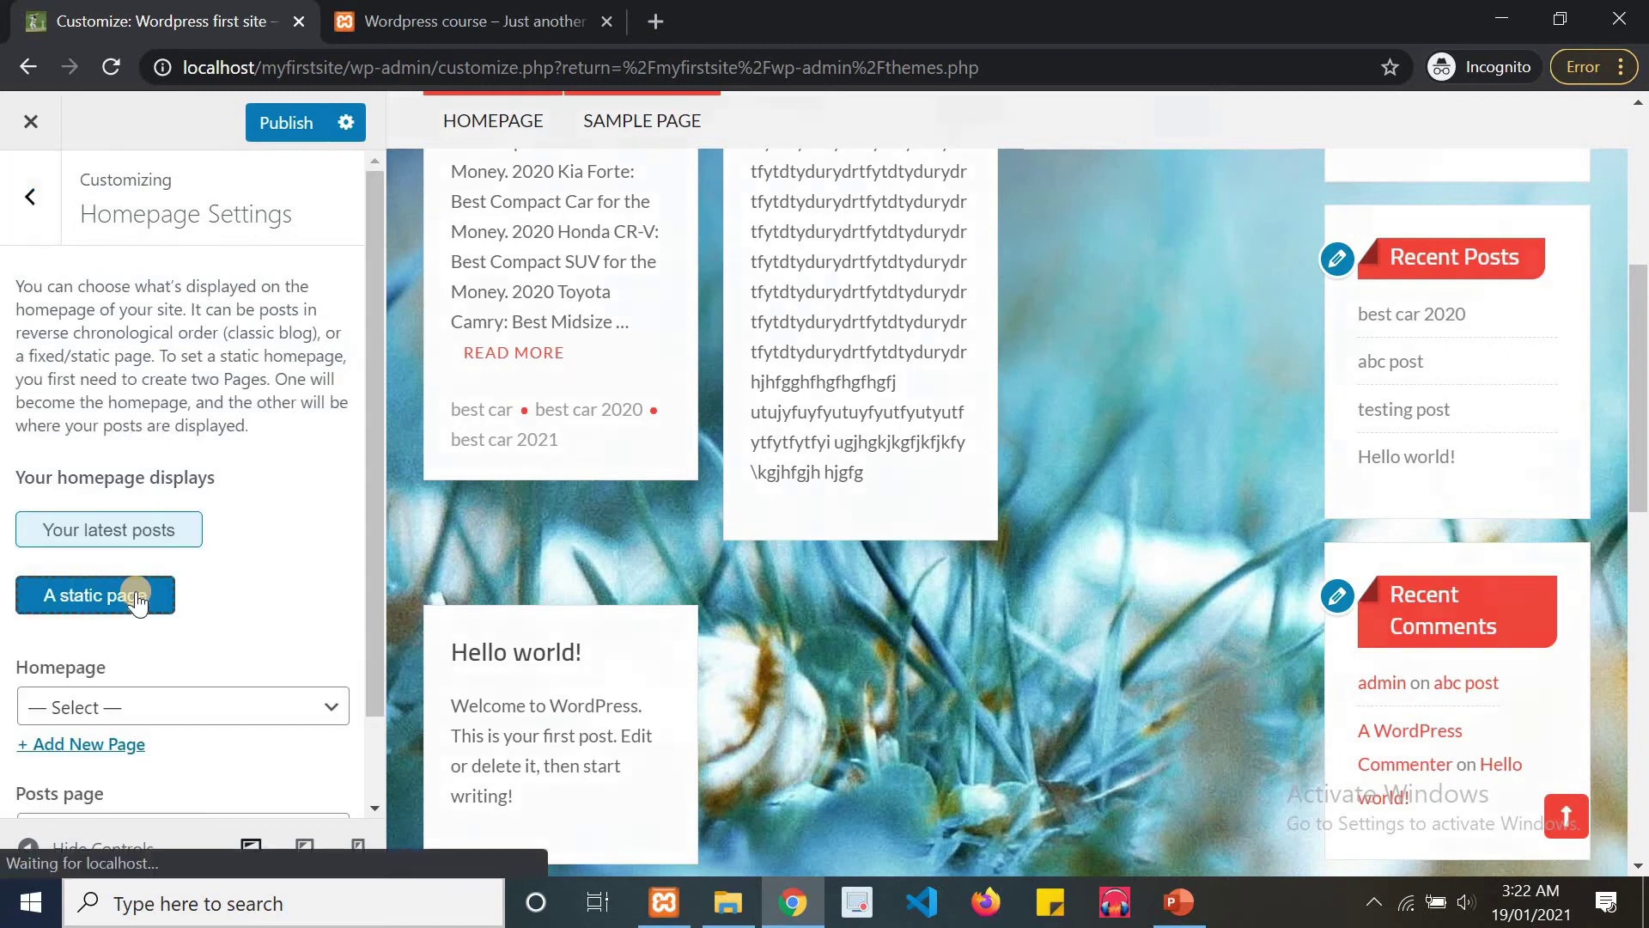
pyautogui.click(157, 697)
pyautogui.click(140, 761)
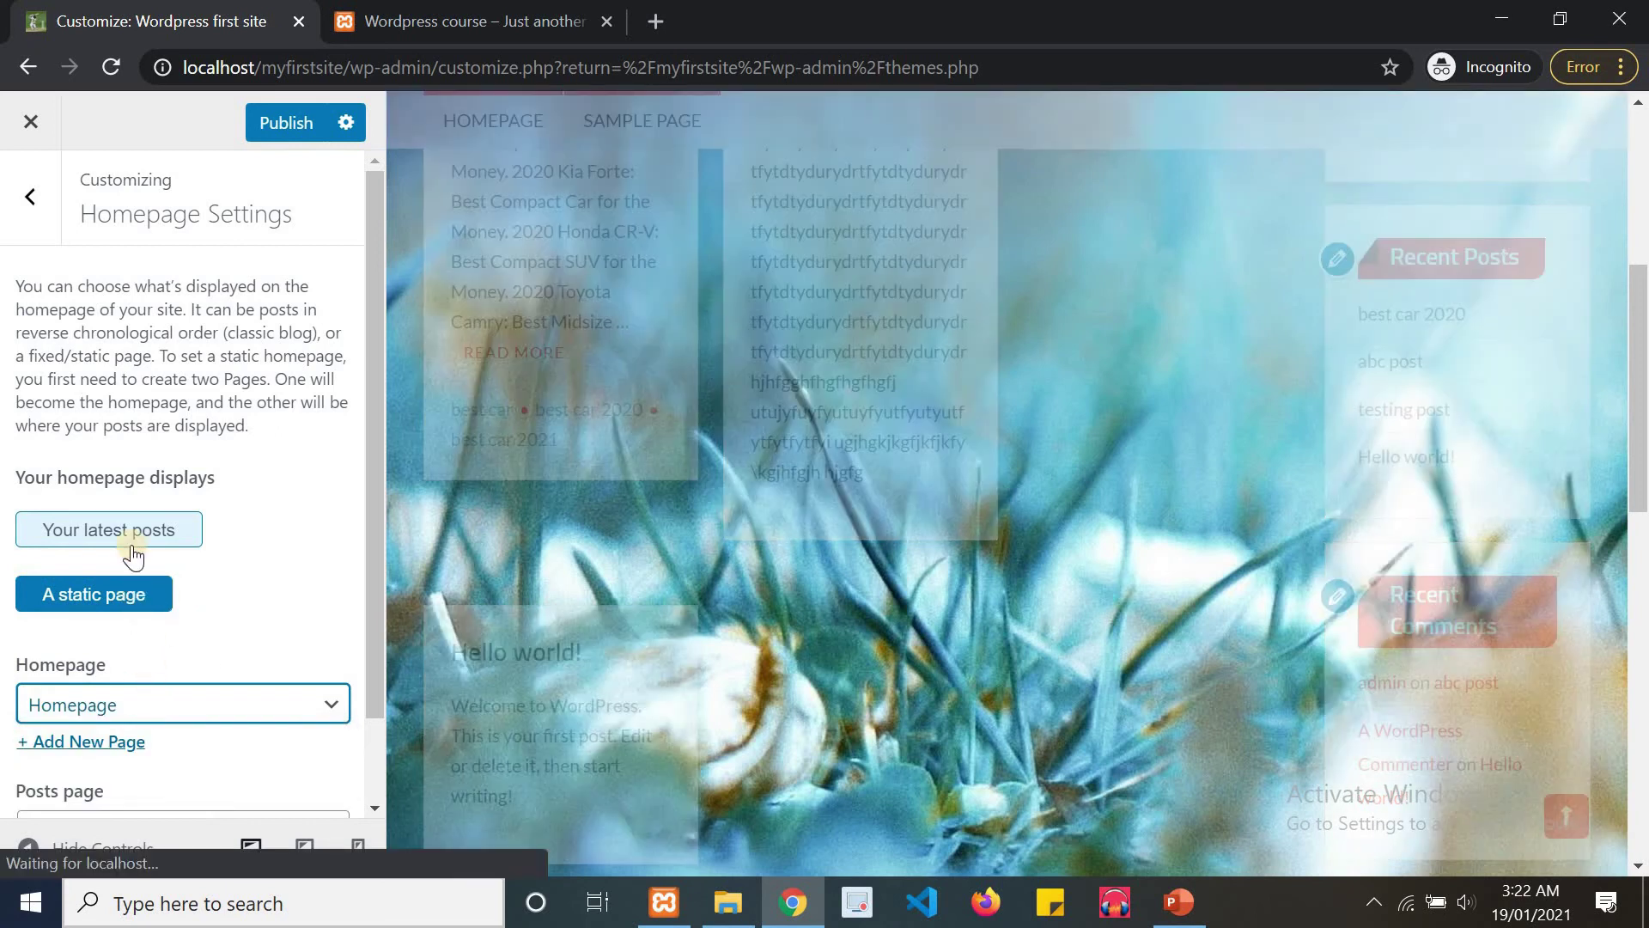
pyautogui.moveTo(374, 496); pyautogui.dragTo(368, 635)
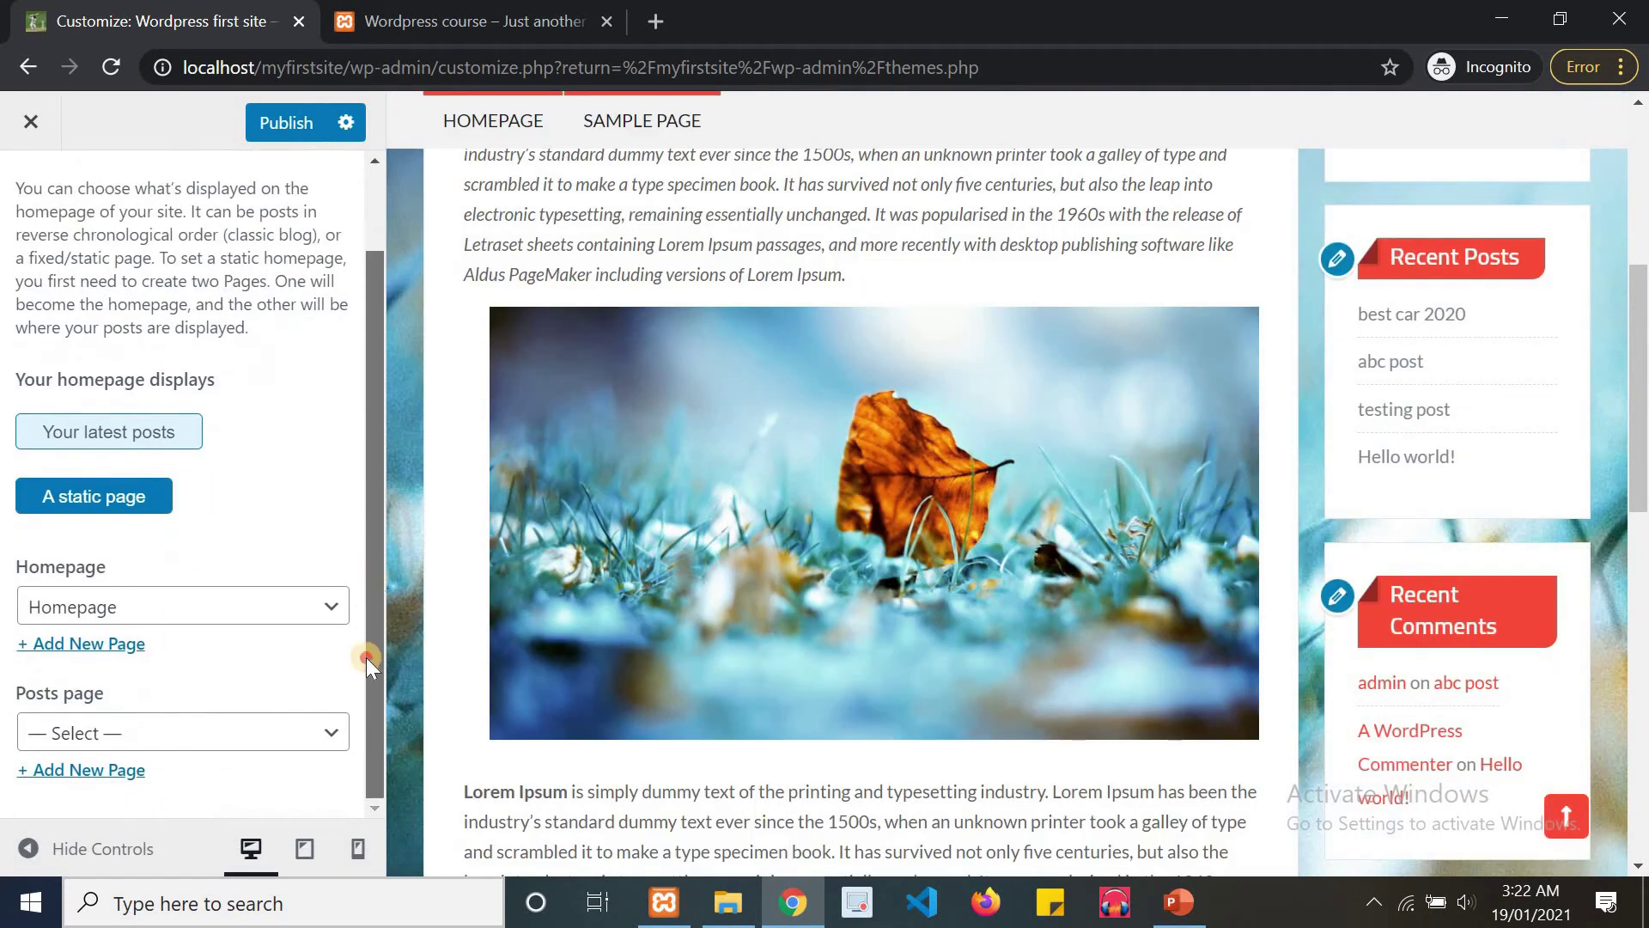
pyautogui.scroll(2, 339, 369)
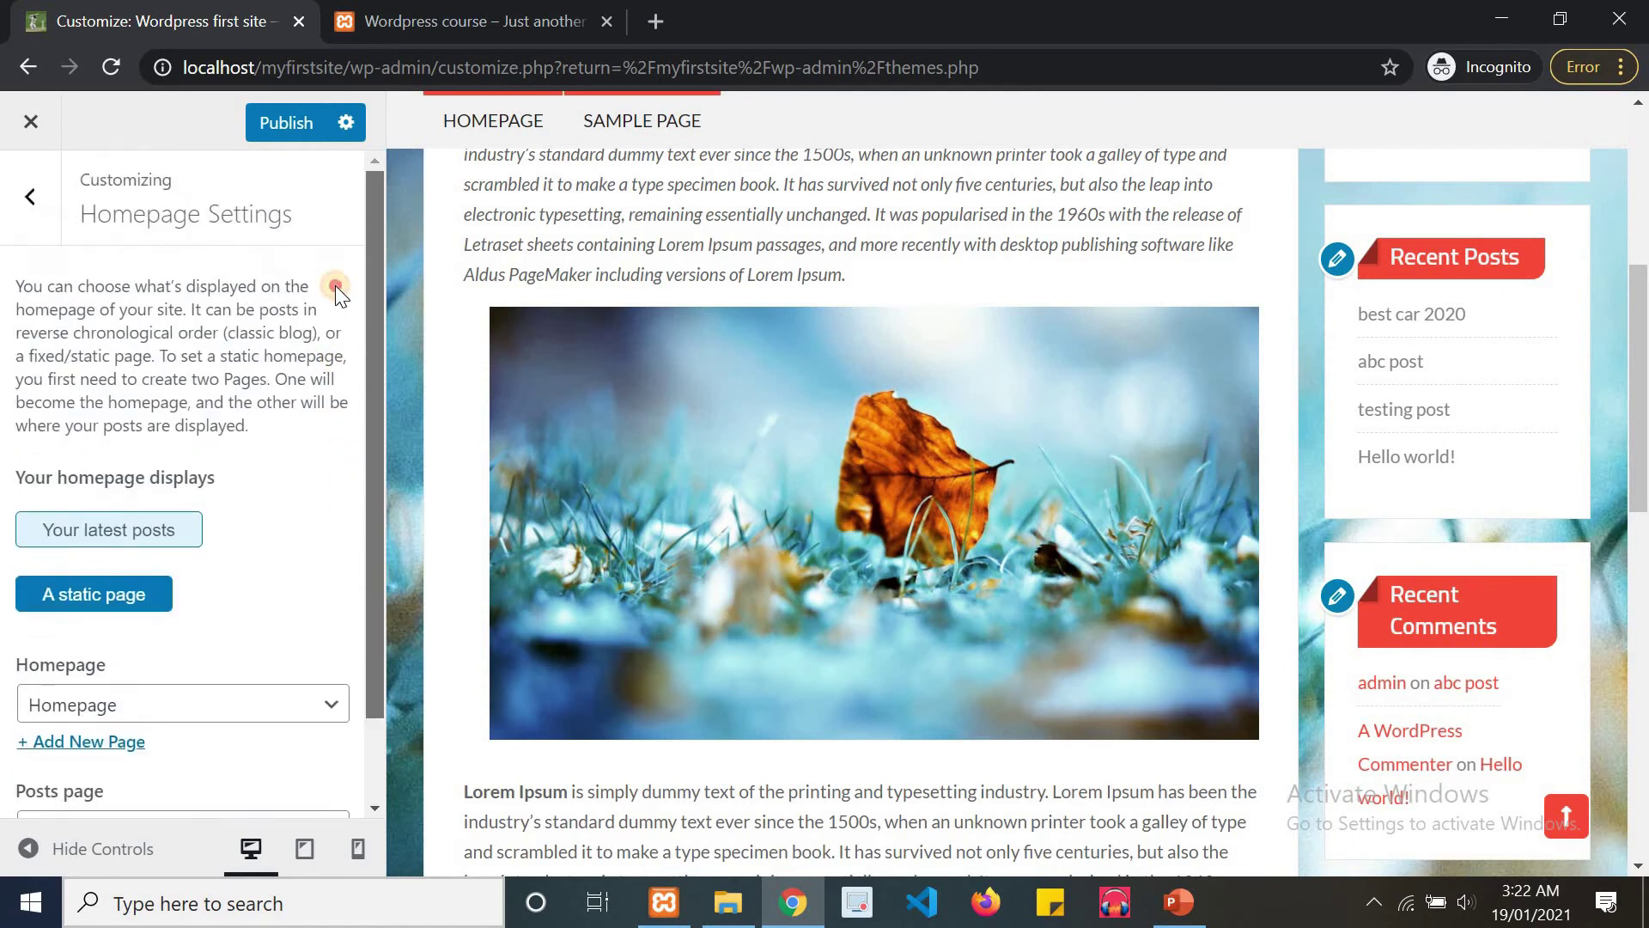
# Compare the front page preview with latest posts and with a static page, leaving the homepage display on Your latest posts.
pyautogui.click(127, 550)
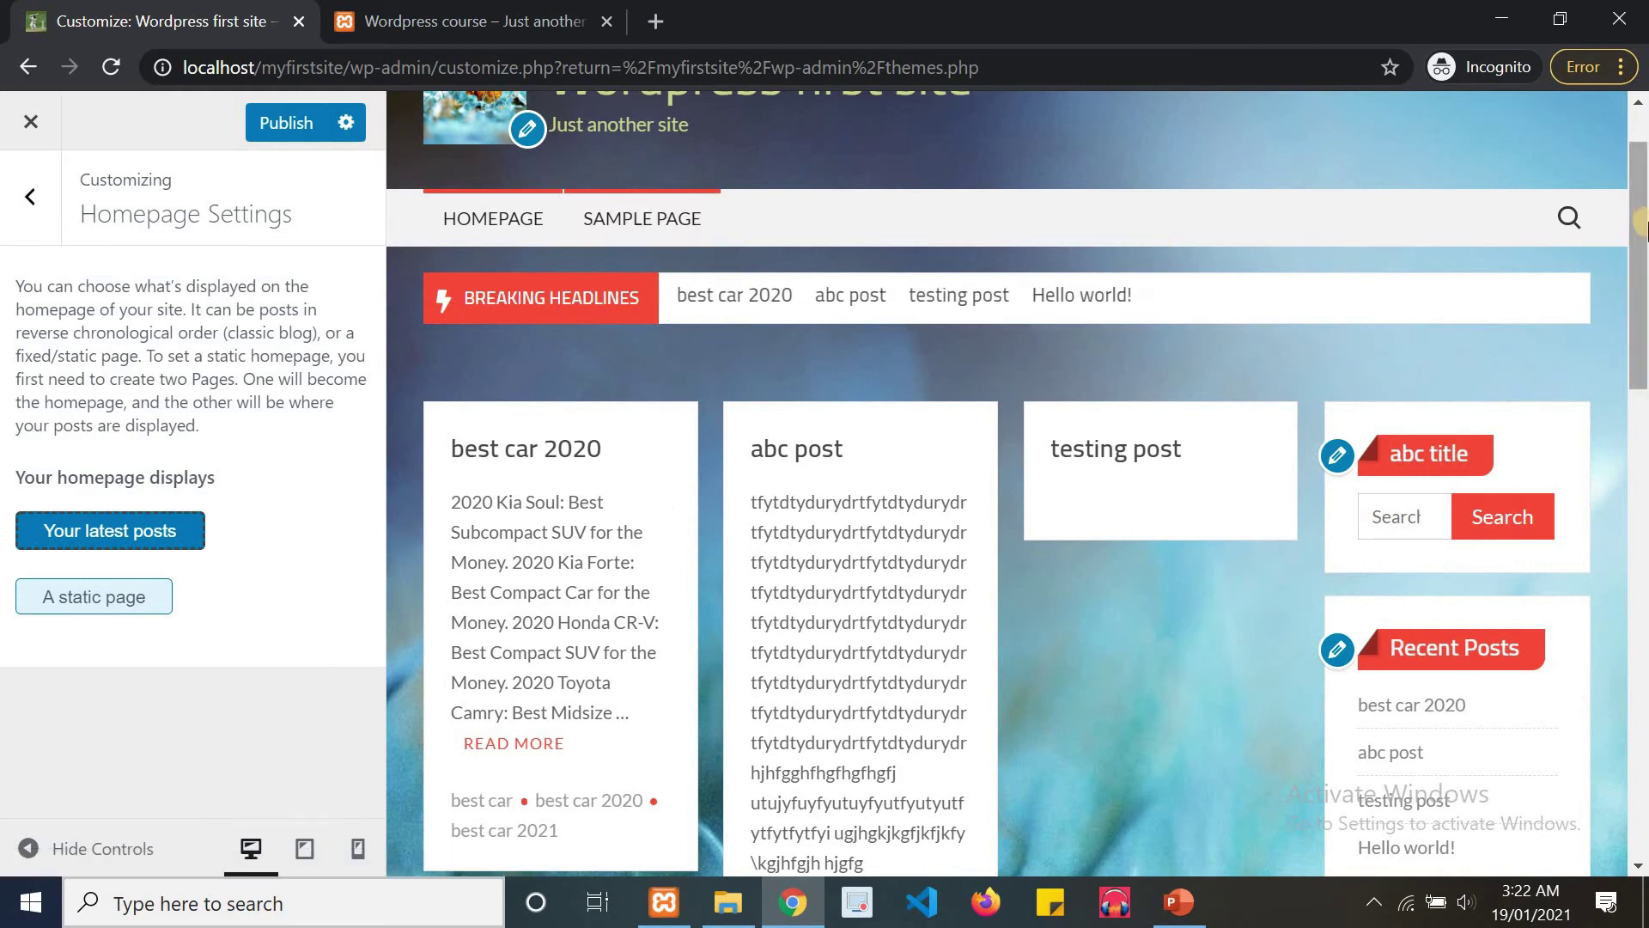
pyautogui.scroll(-1, 833, 523)
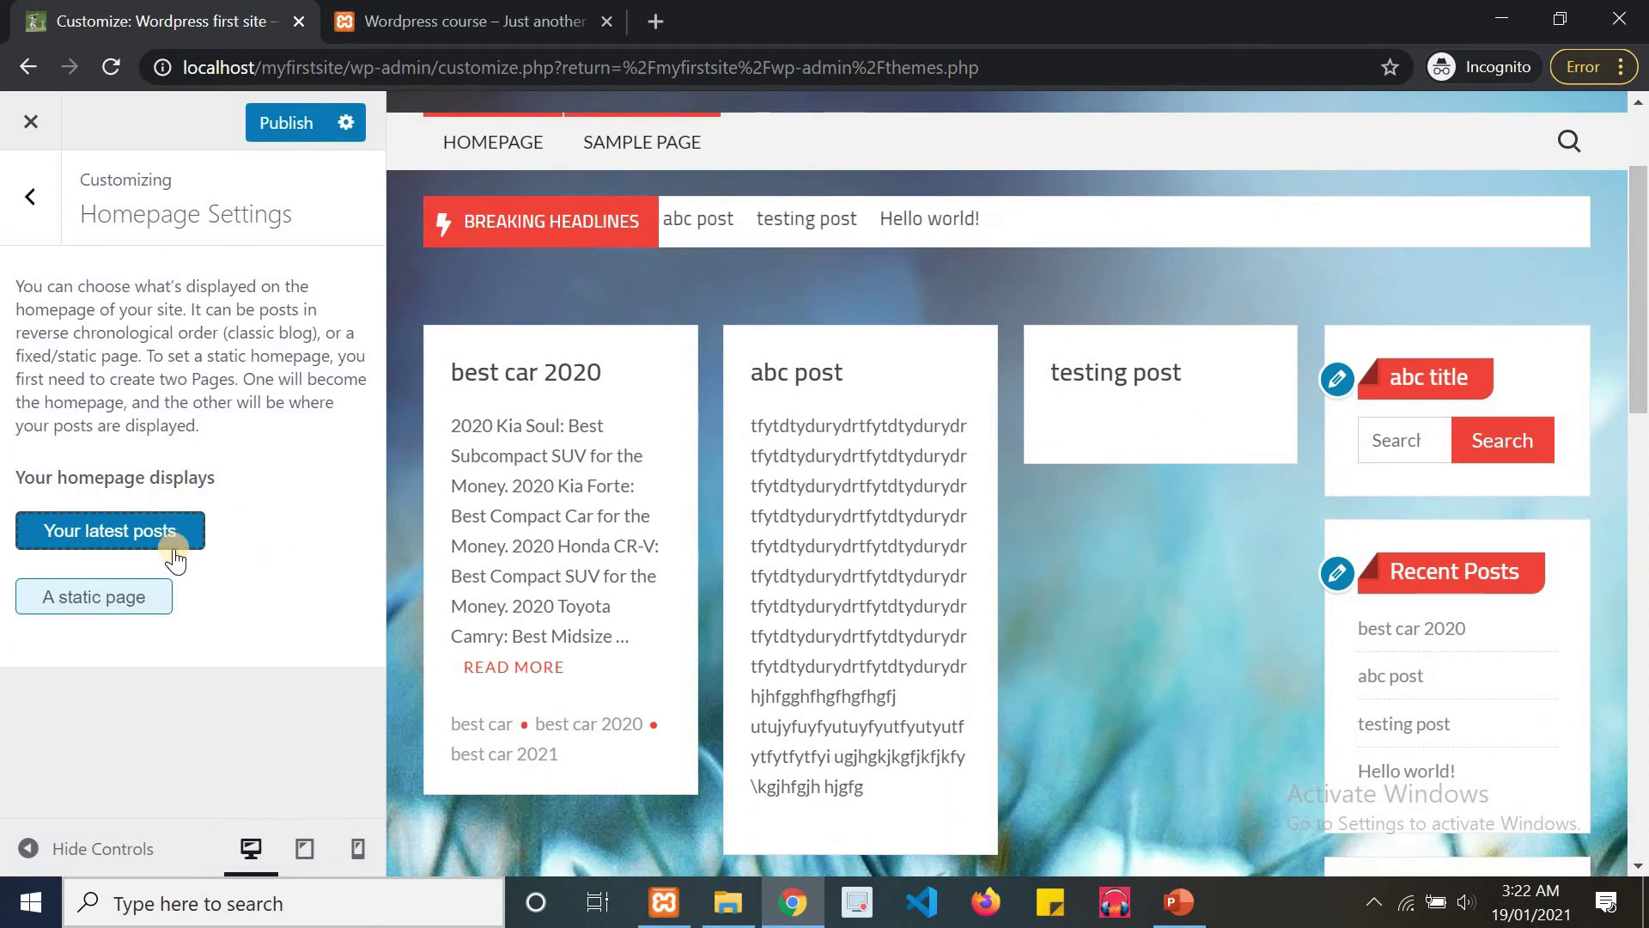
pyautogui.click(126, 616)
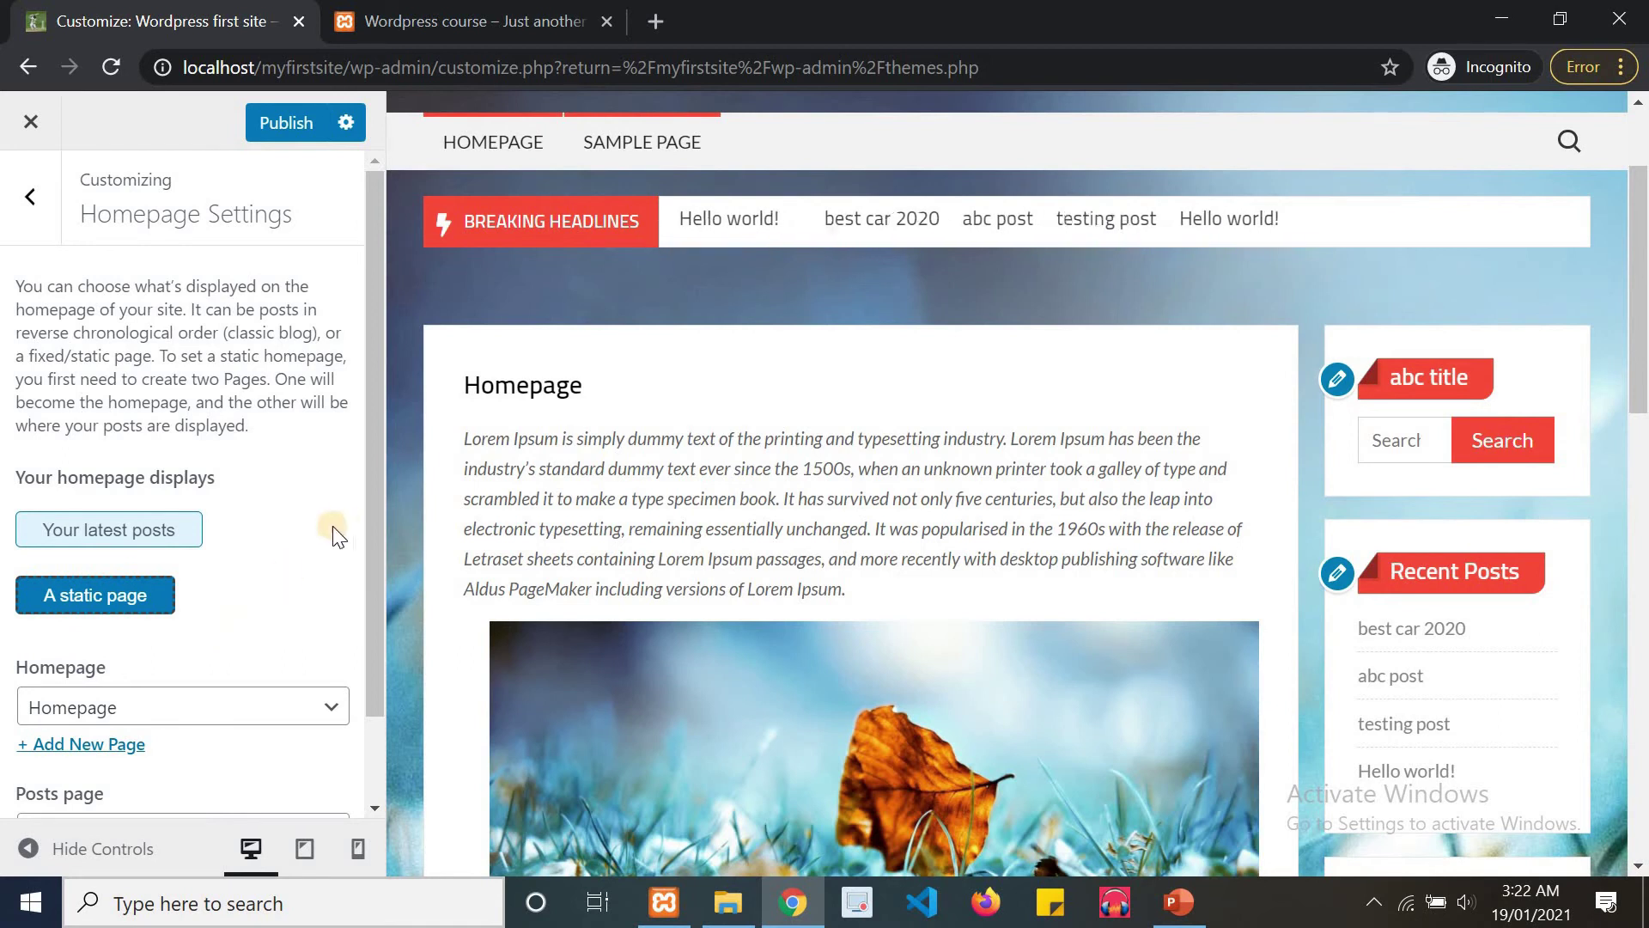
pyautogui.moveTo(1644, 337); pyautogui.dragTo(1647, 612)
pyautogui.scroll(8, 1594, 449)
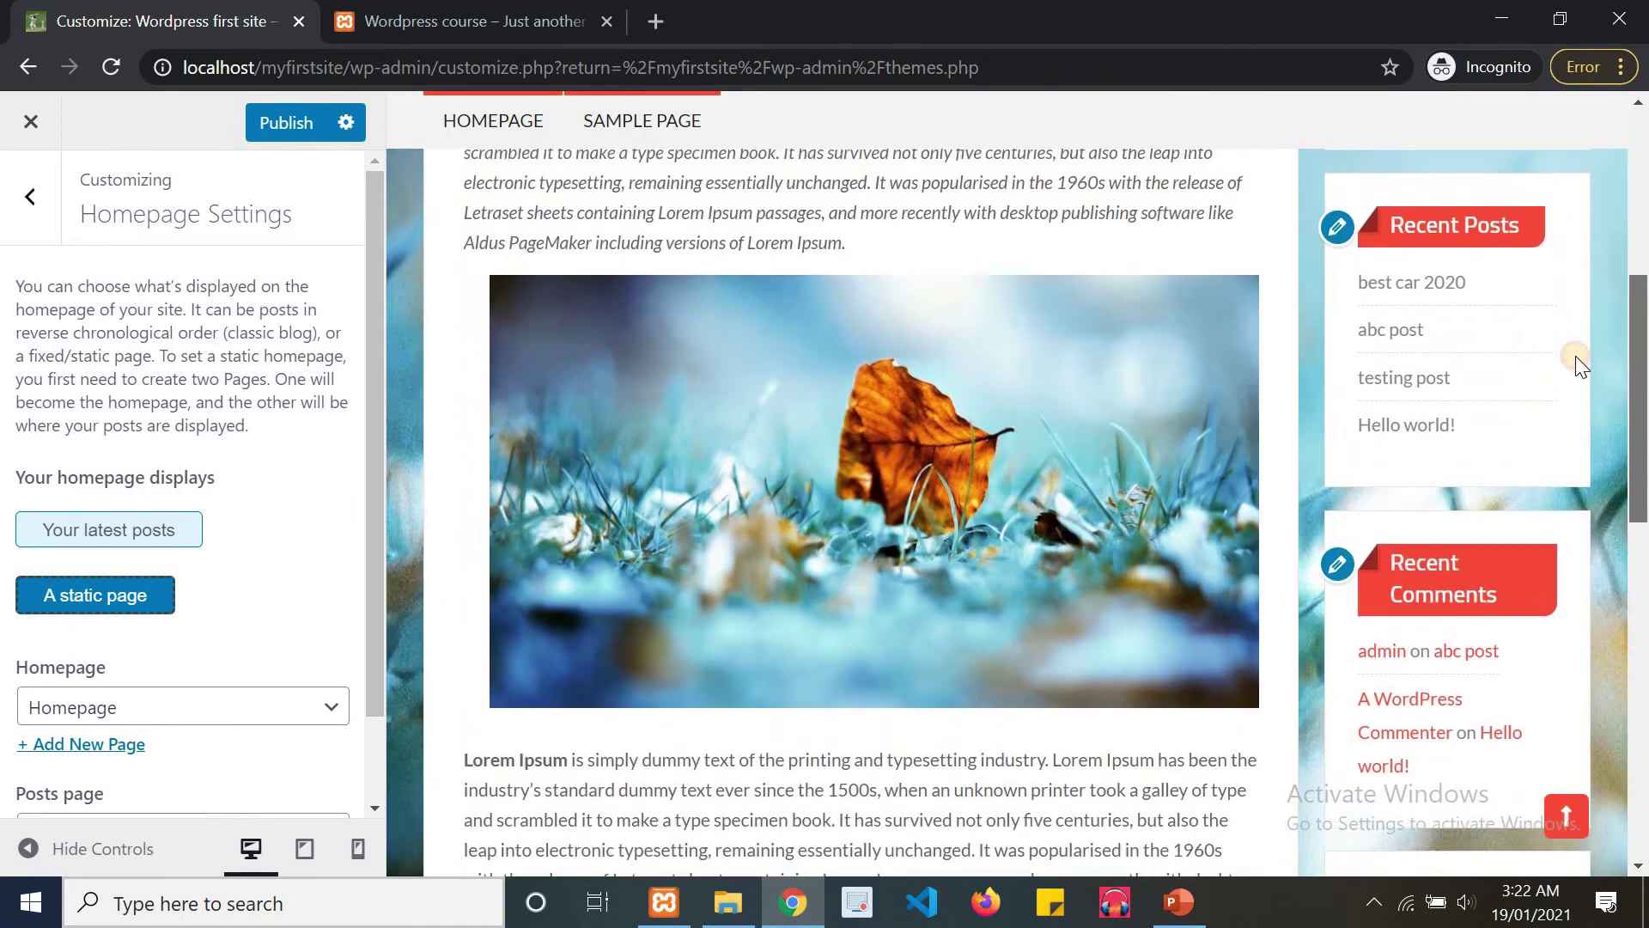
pyautogui.scroll(3, 1551, 278)
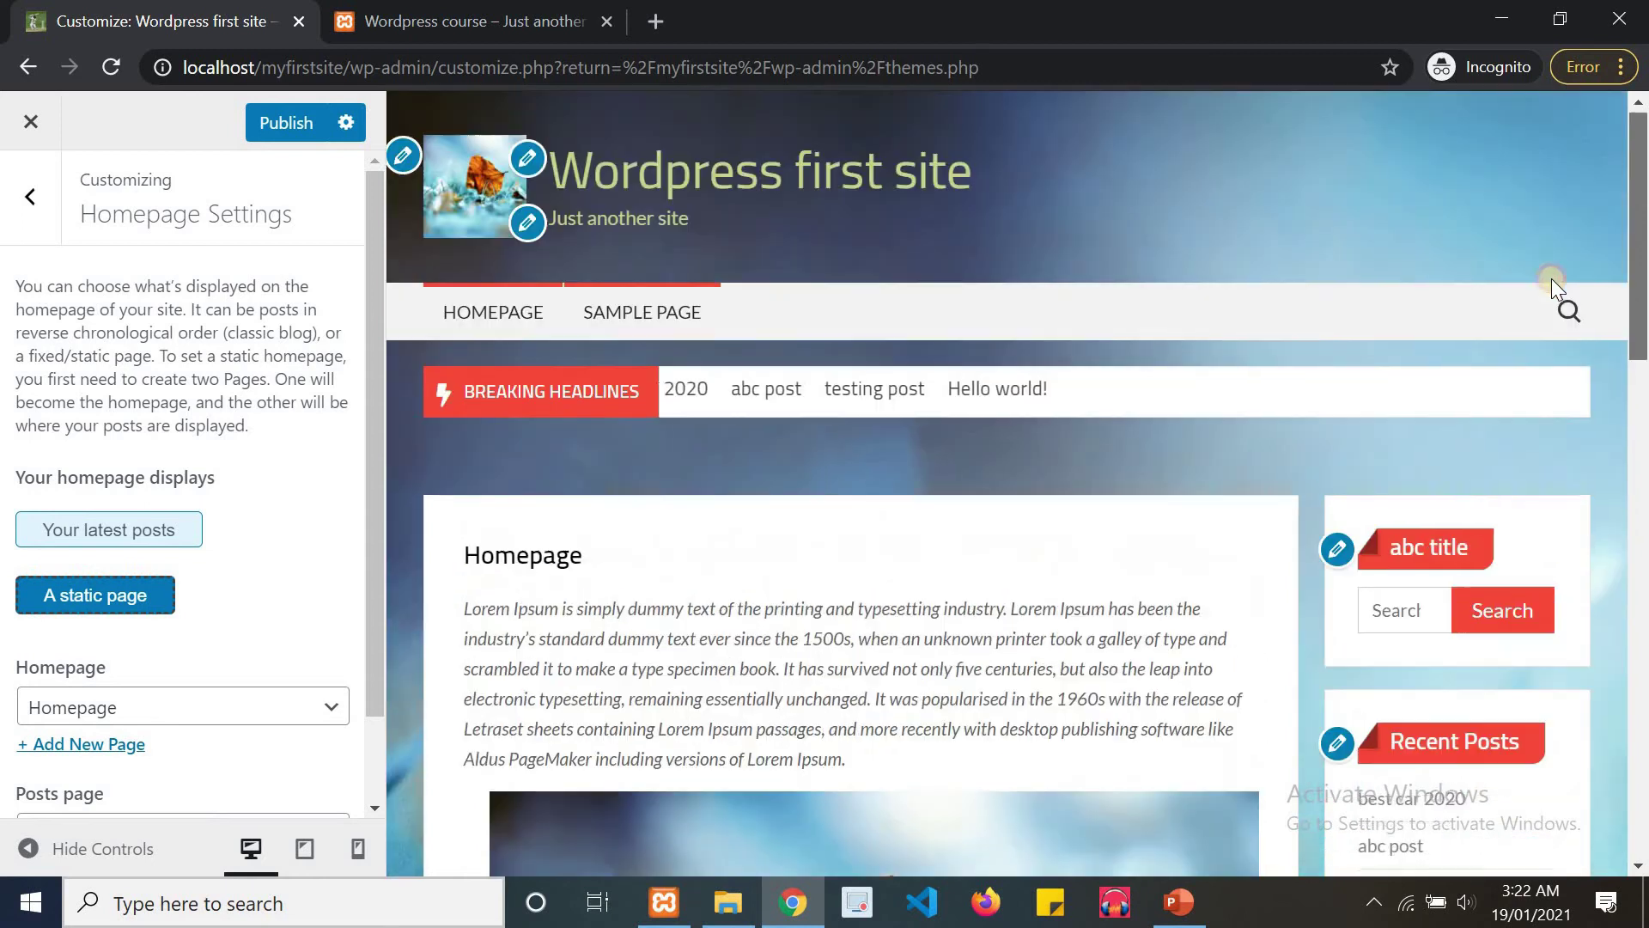
pyautogui.click(161, 550)
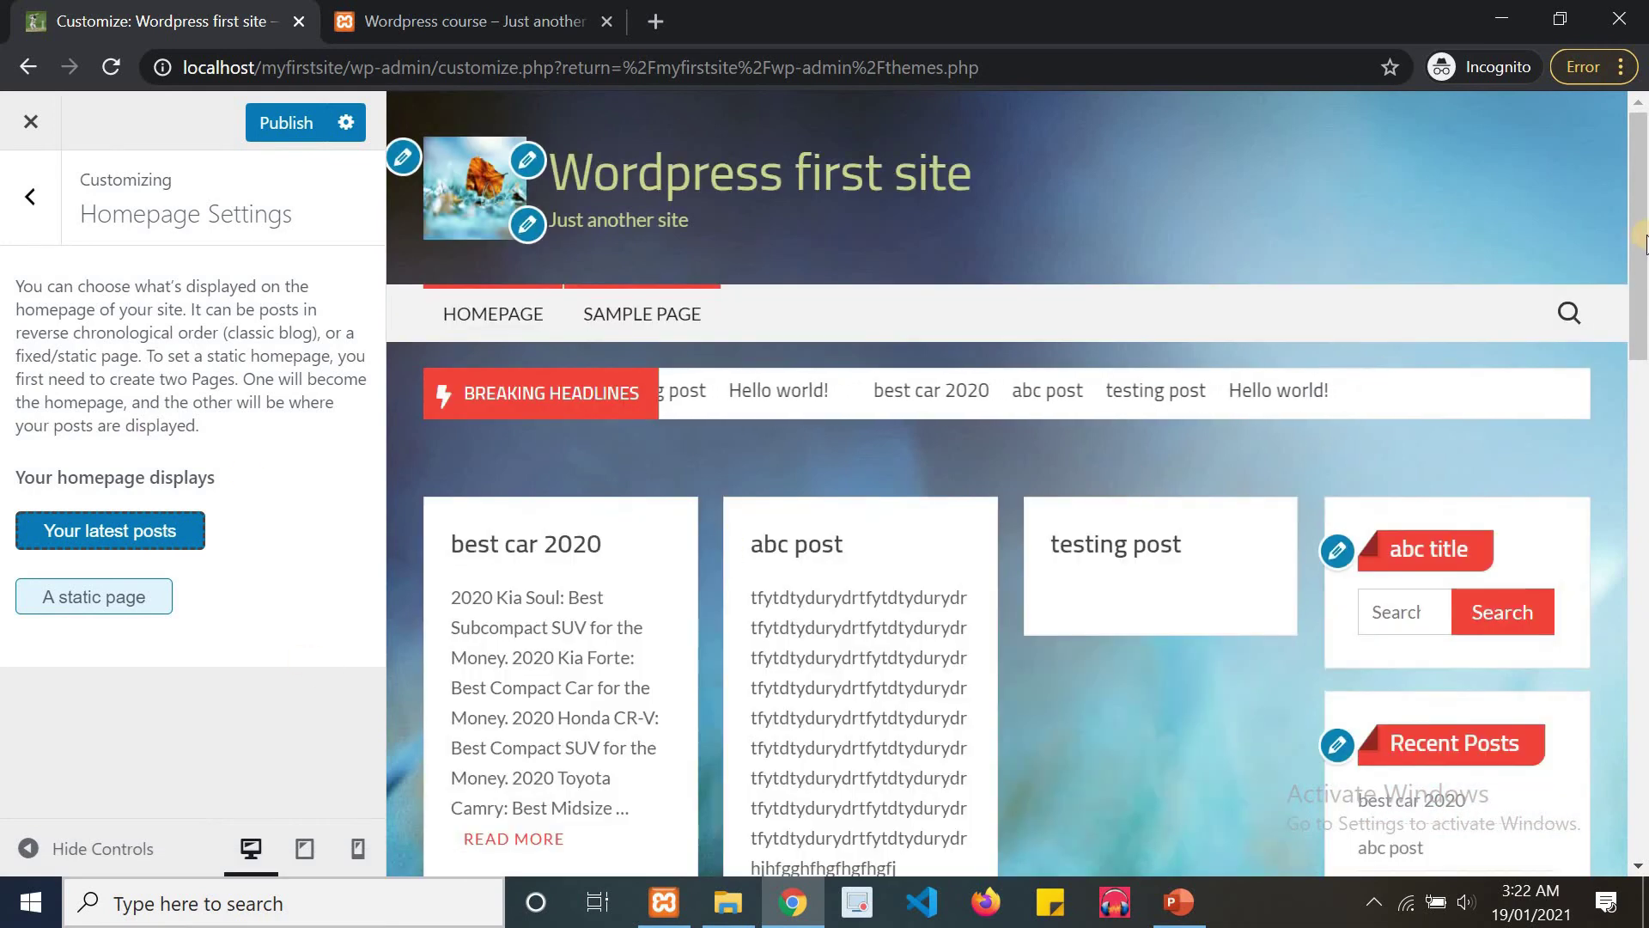
pyautogui.moveTo(1641, 346); pyautogui.dragTo(1643, 525)
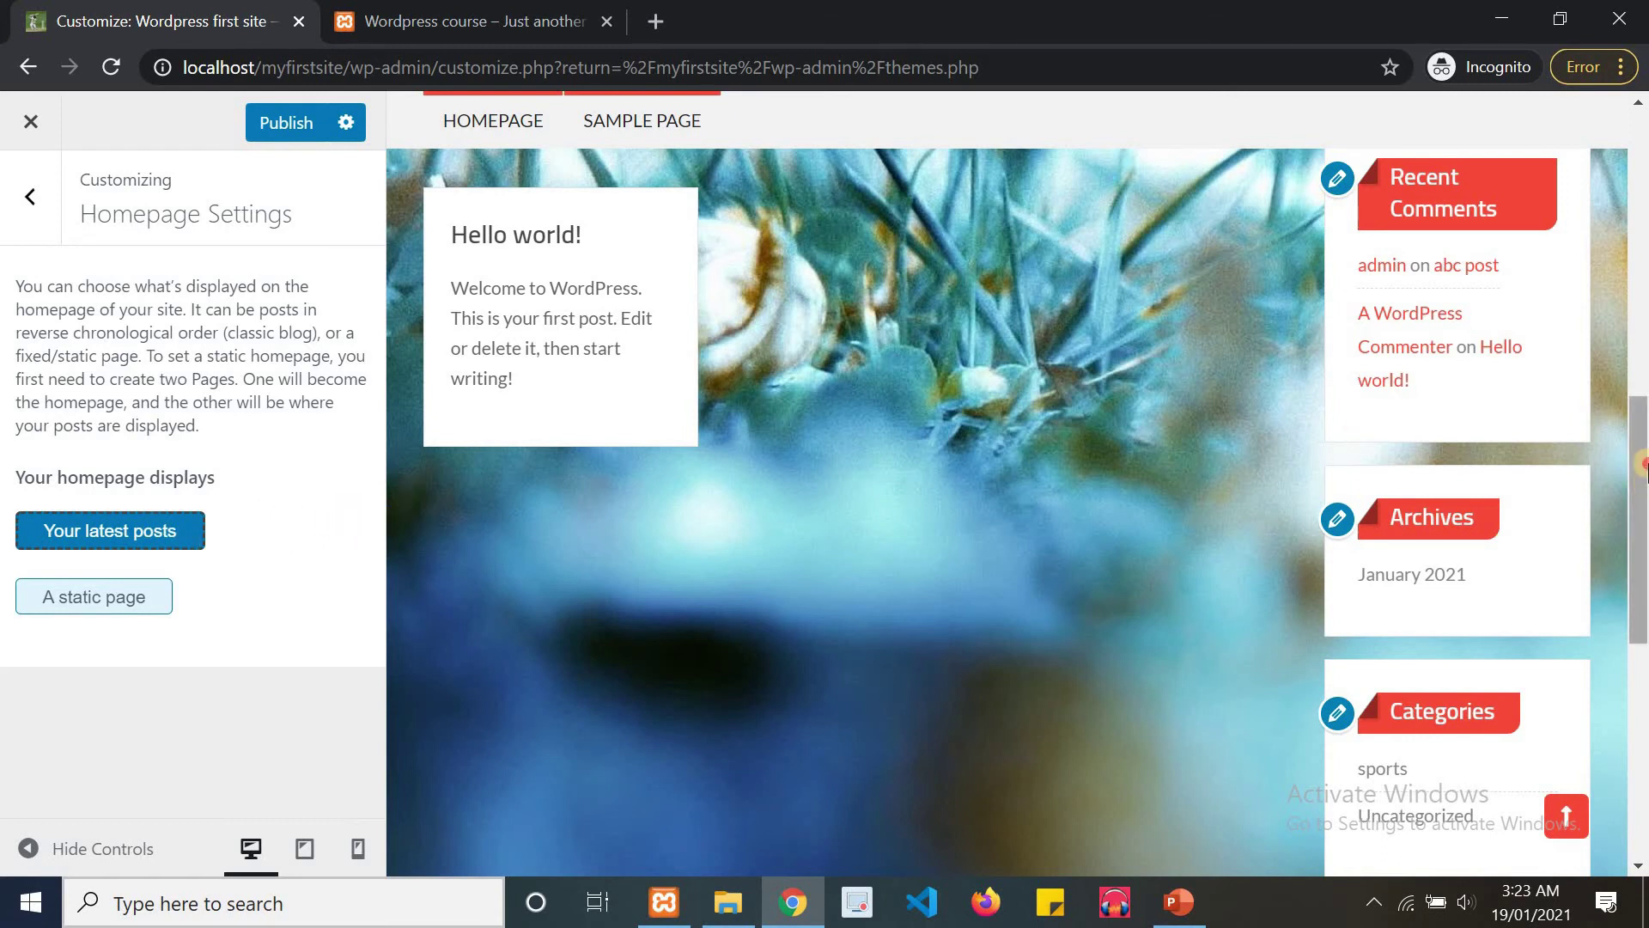
# Make the homepage display a static page, try Sample Page as the homepage, and set the selection back to Homepage.
pyautogui.moveTo(1639, 480); pyautogui.dragTo(1641, 163)
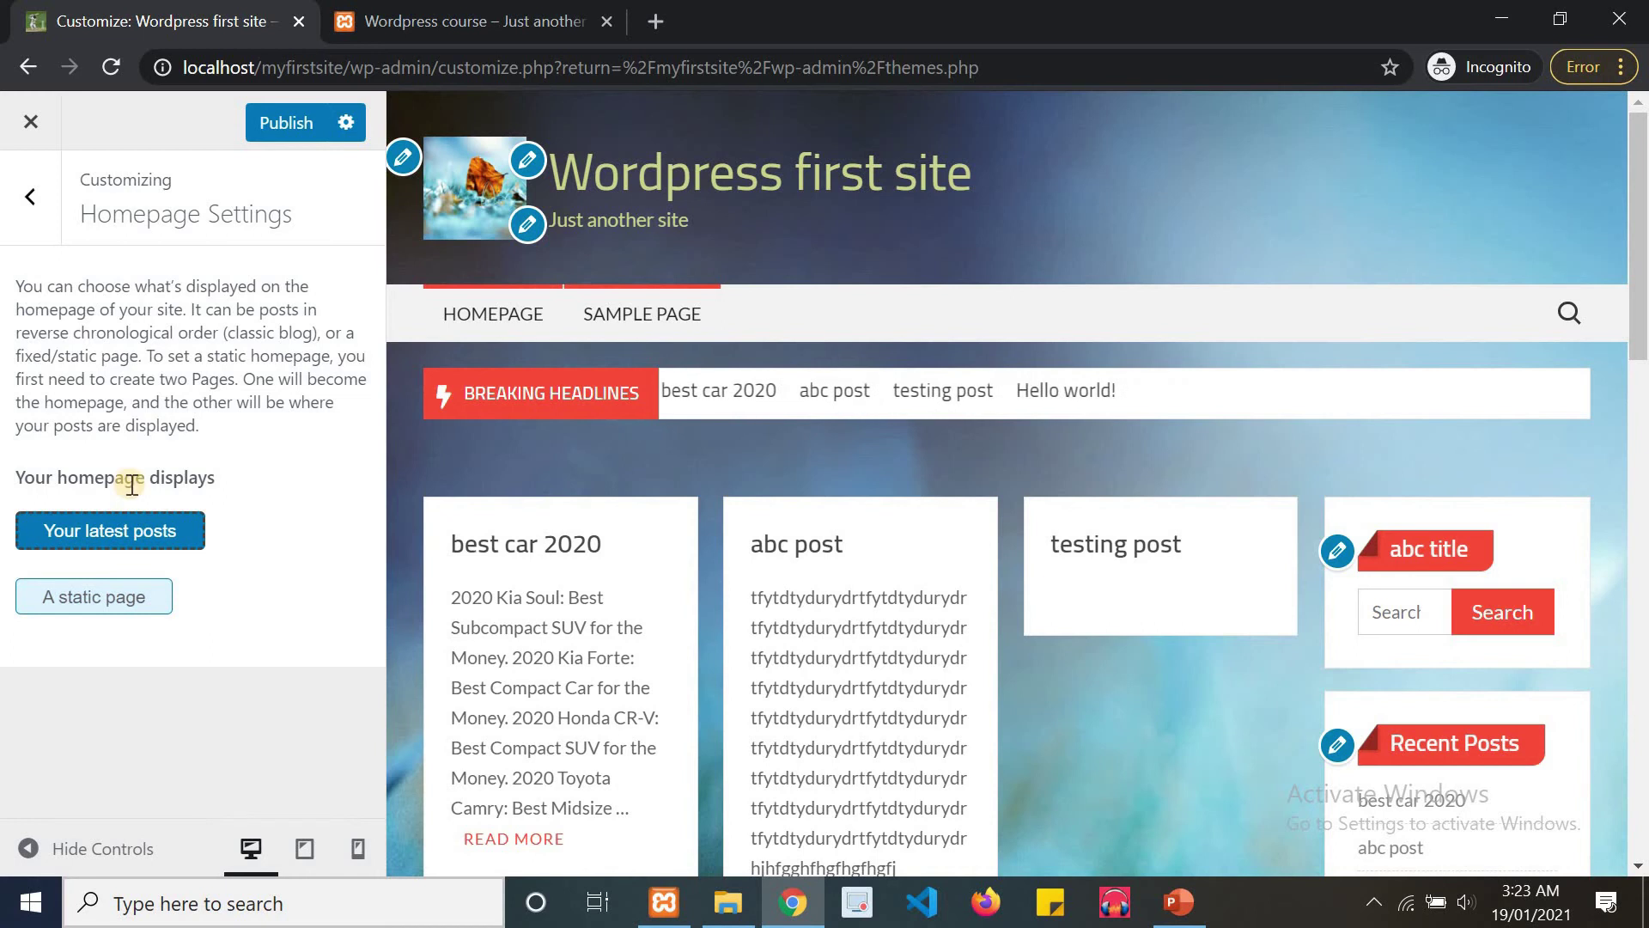
pyautogui.click(126, 600)
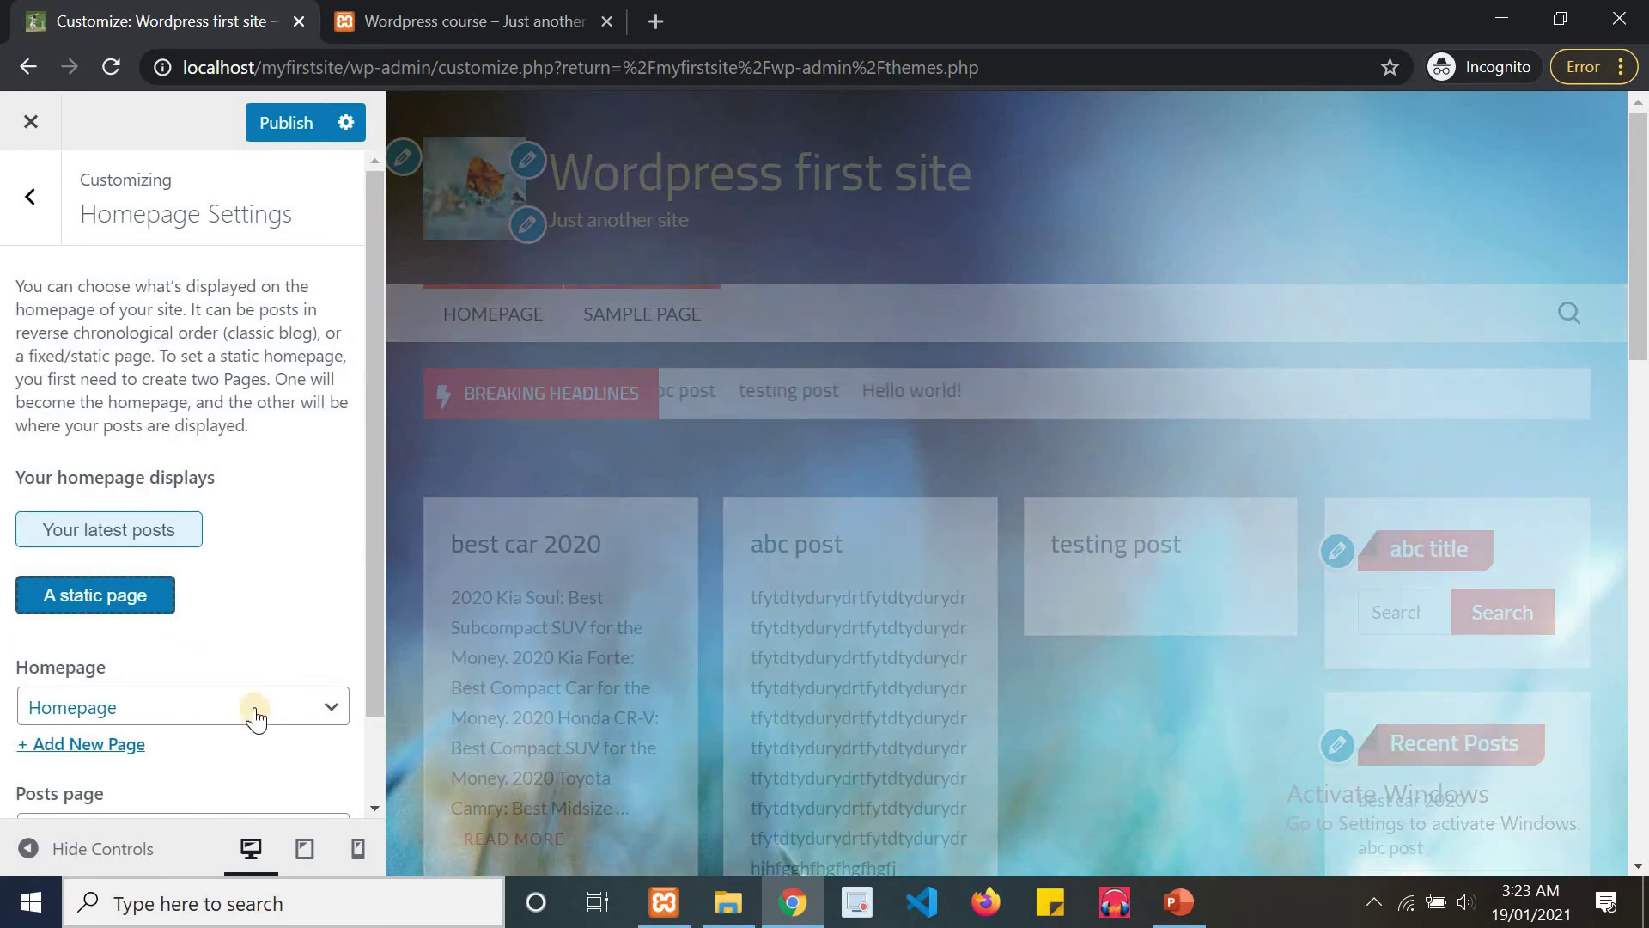
pyautogui.click(255, 717)
pyautogui.click(255, 717)
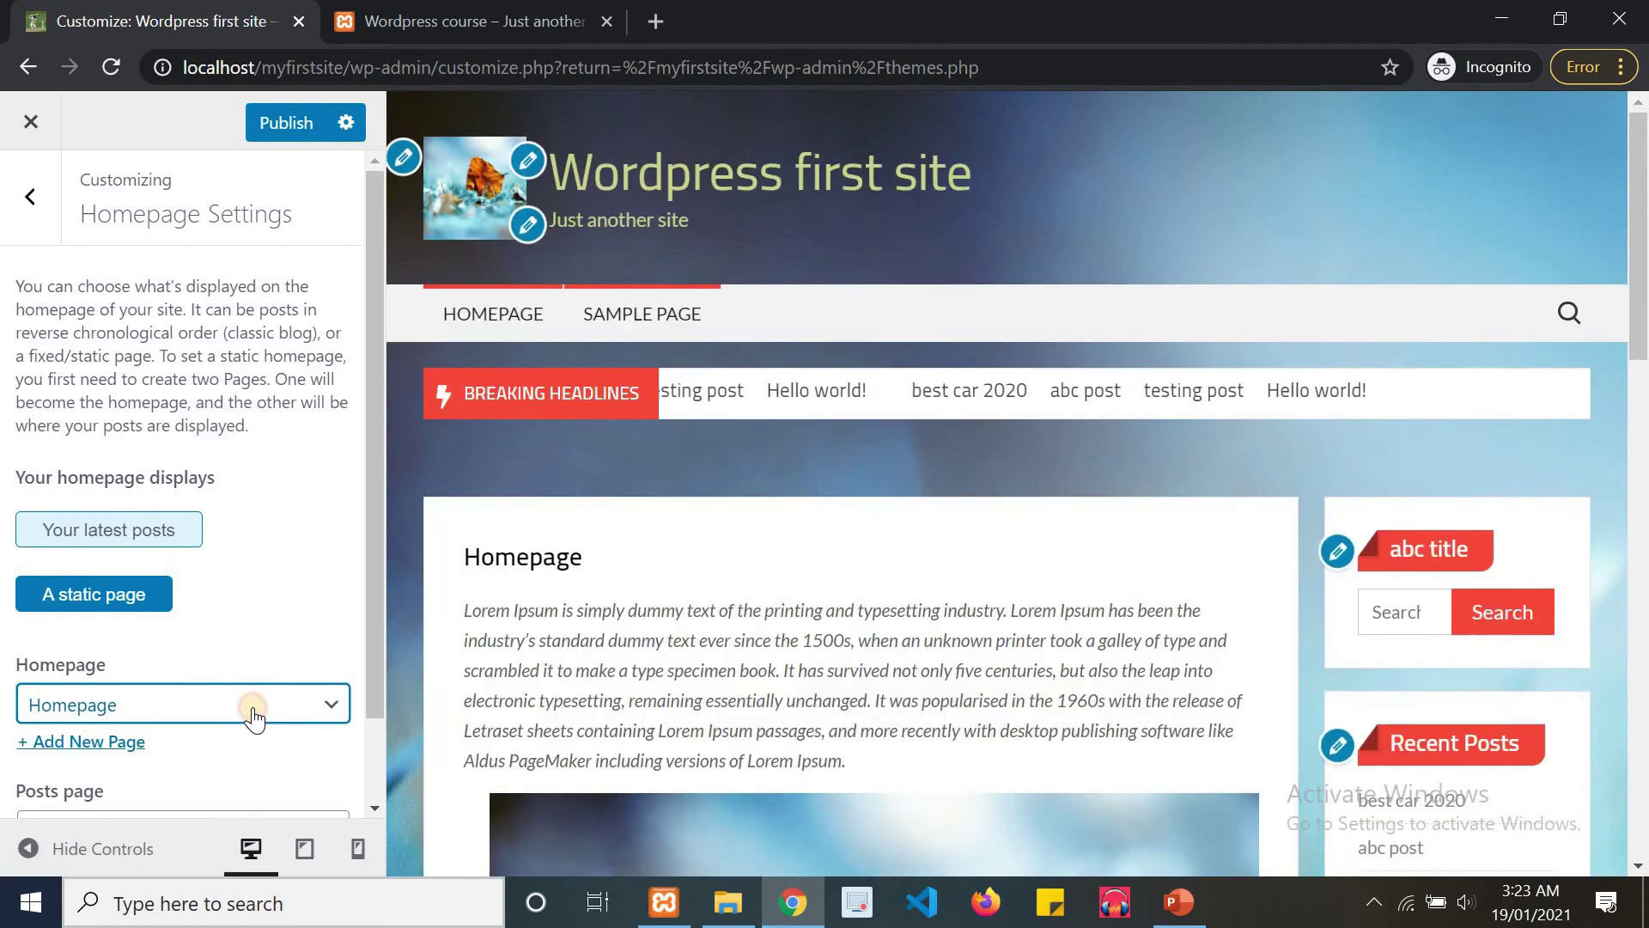
pyautogui.click(253, 714)
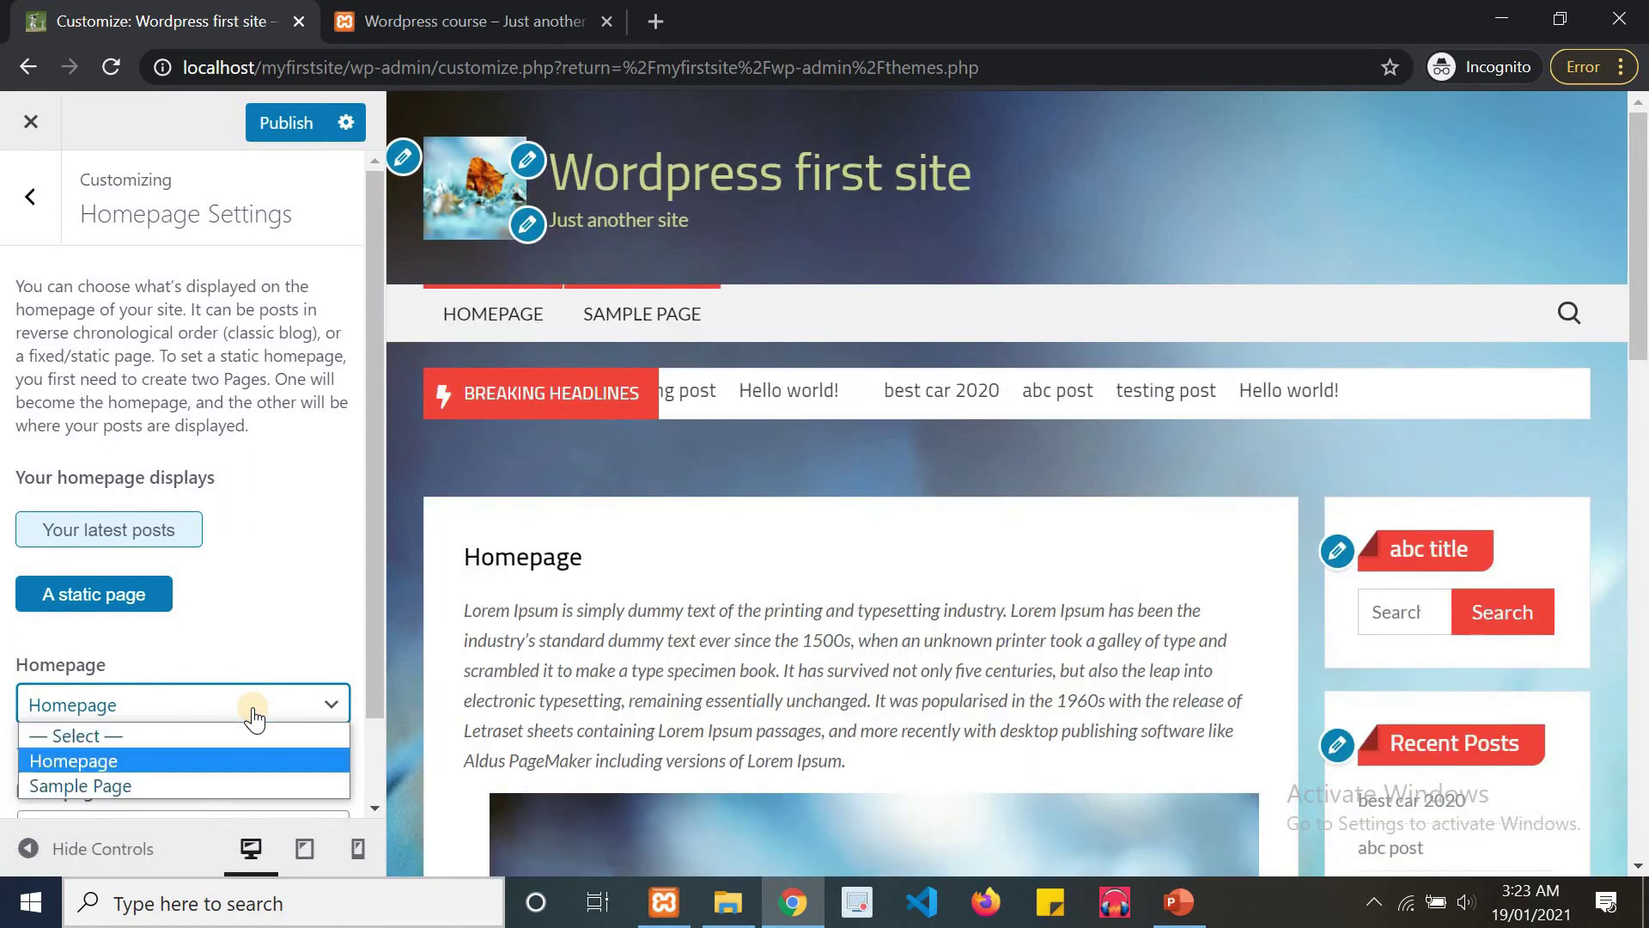
pyautogui.click(207, 785)
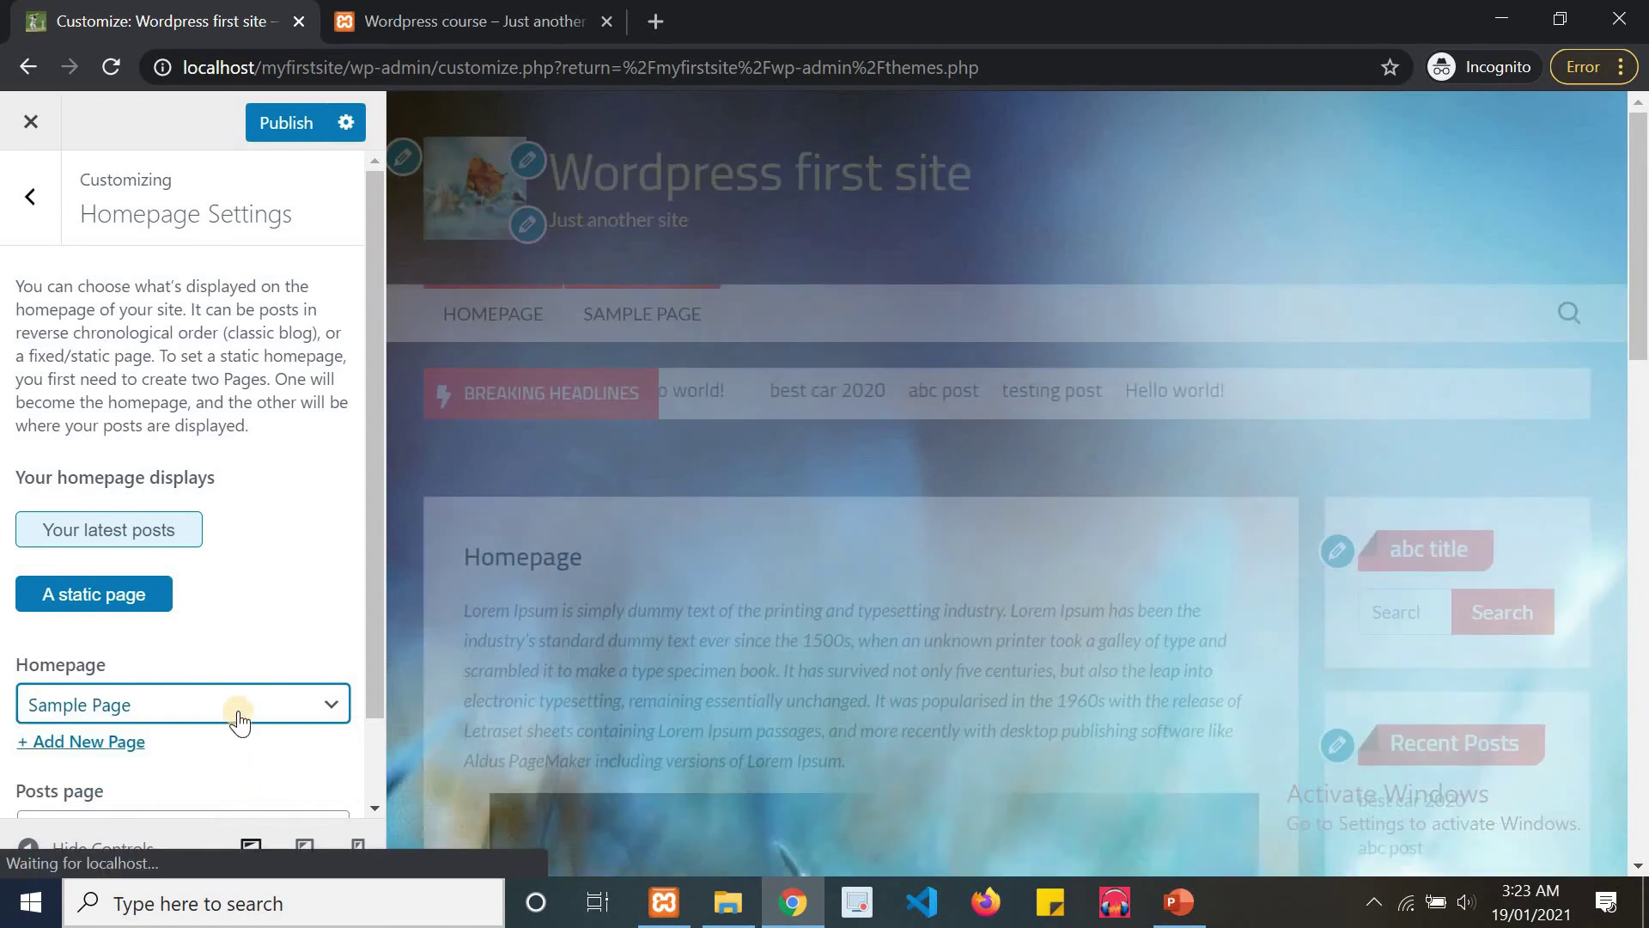
pyautogui.click(239, 720)
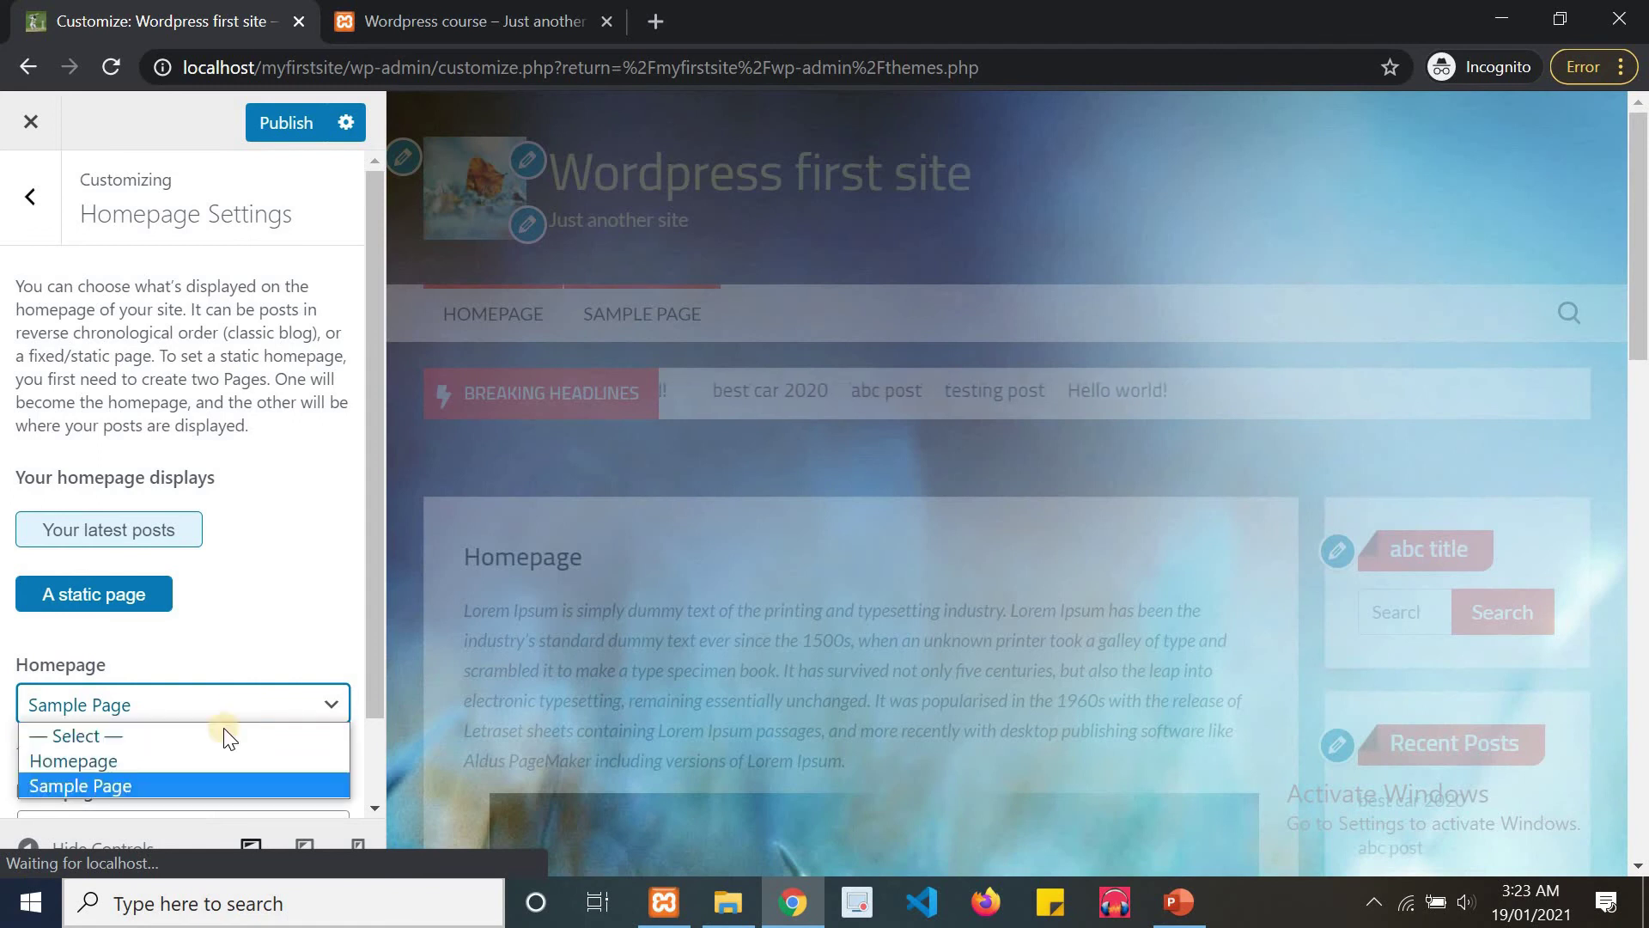
pyautogui.click(191, 762)
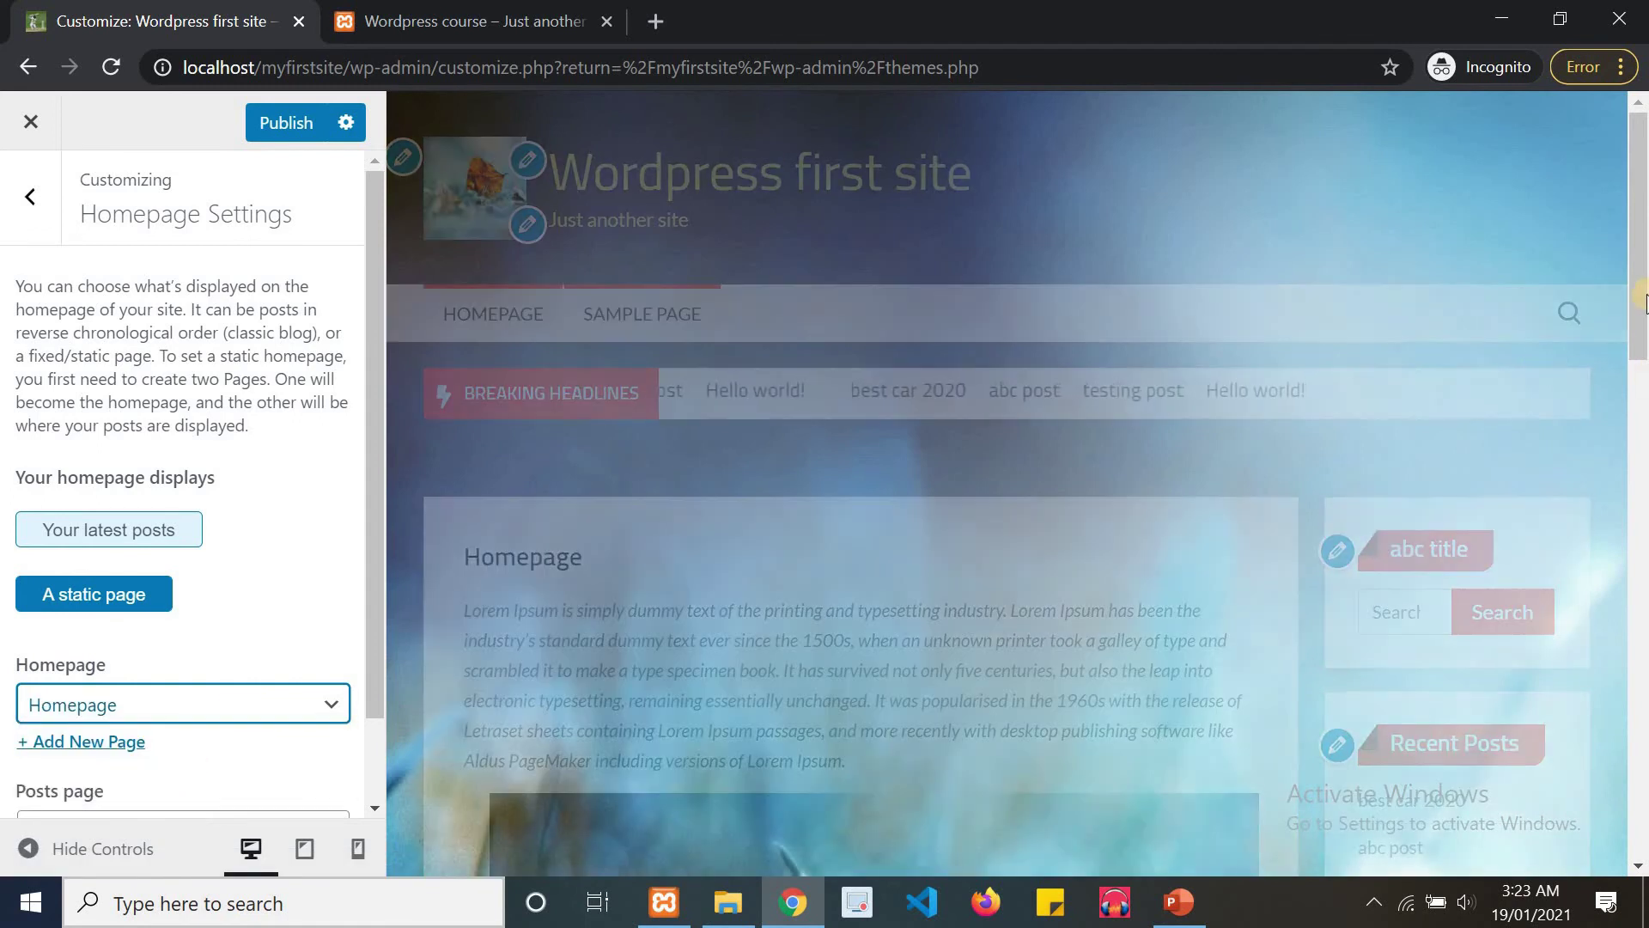
pyautogui.moveTo(1640, 333); pyautogui.dragTo(1640, 403)
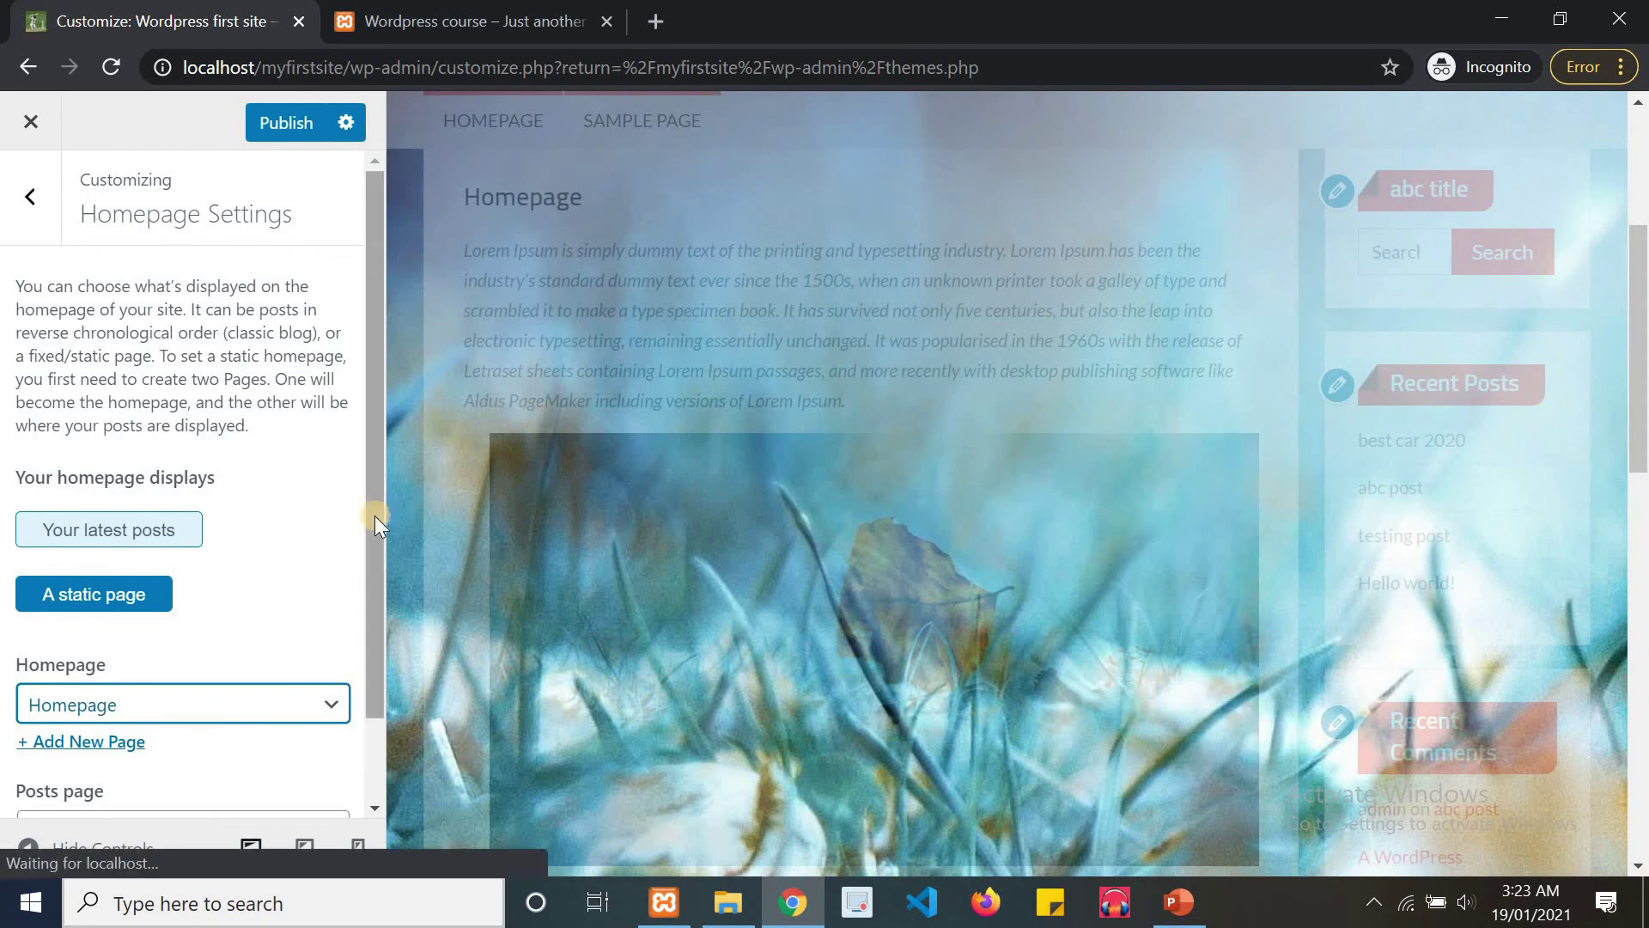
# Try Sample Page as the Posts page and reset that choice to — Select —.
pyautogui.scroll(-2, 360, 599)
pyautogui.click(271, 730)
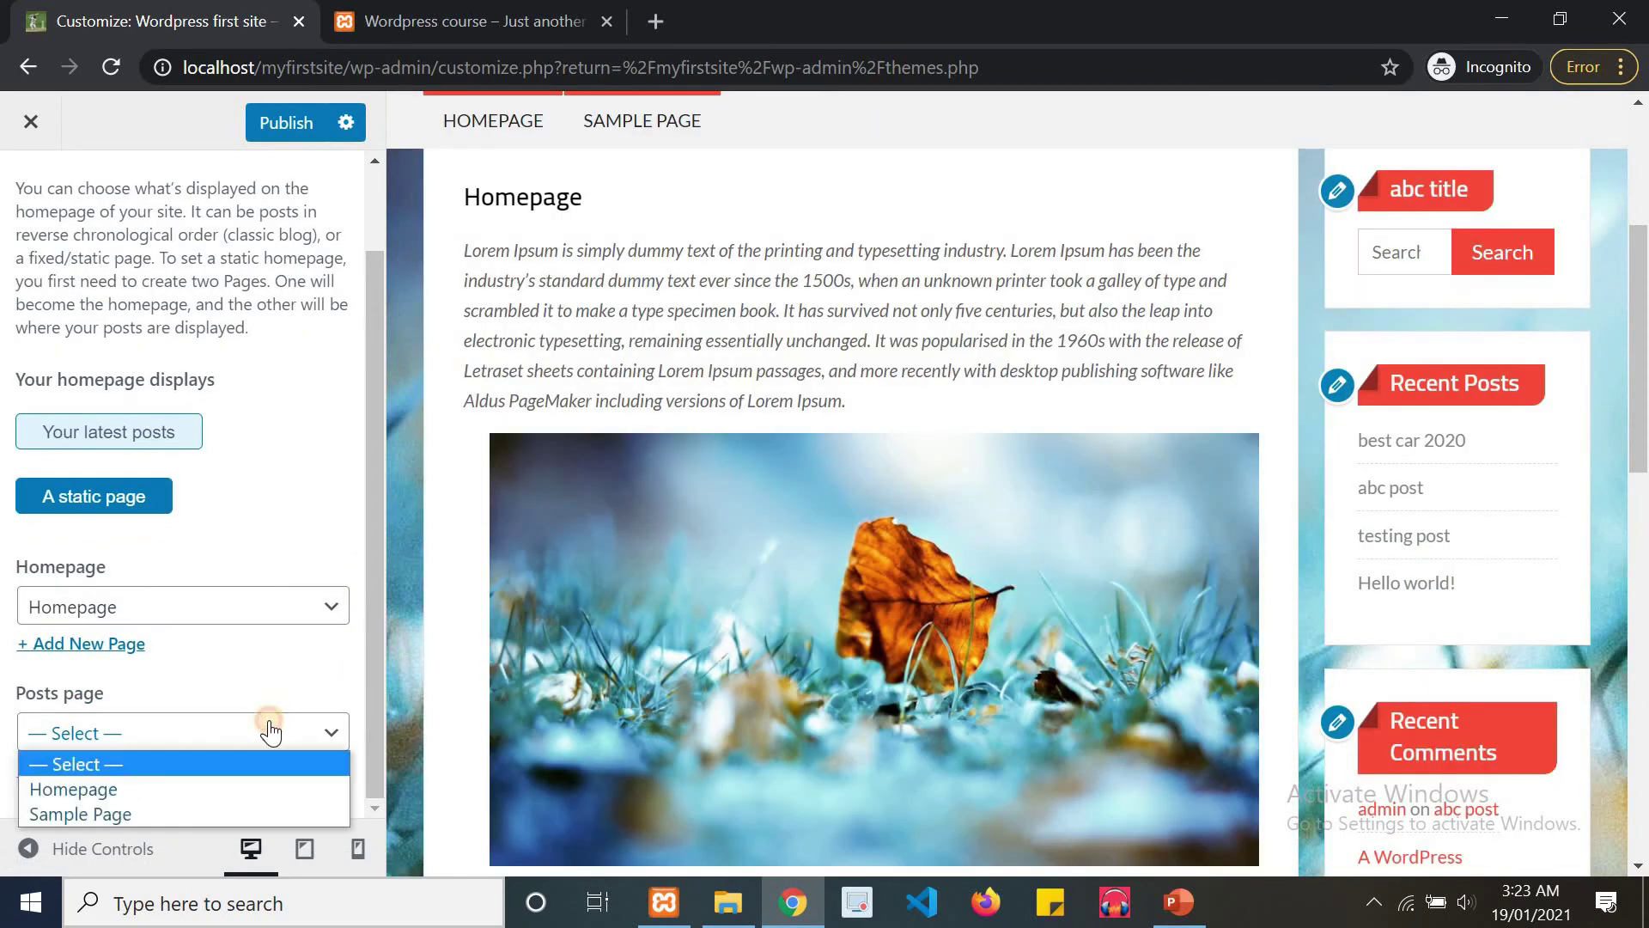
pyautogui.click(220, 807)
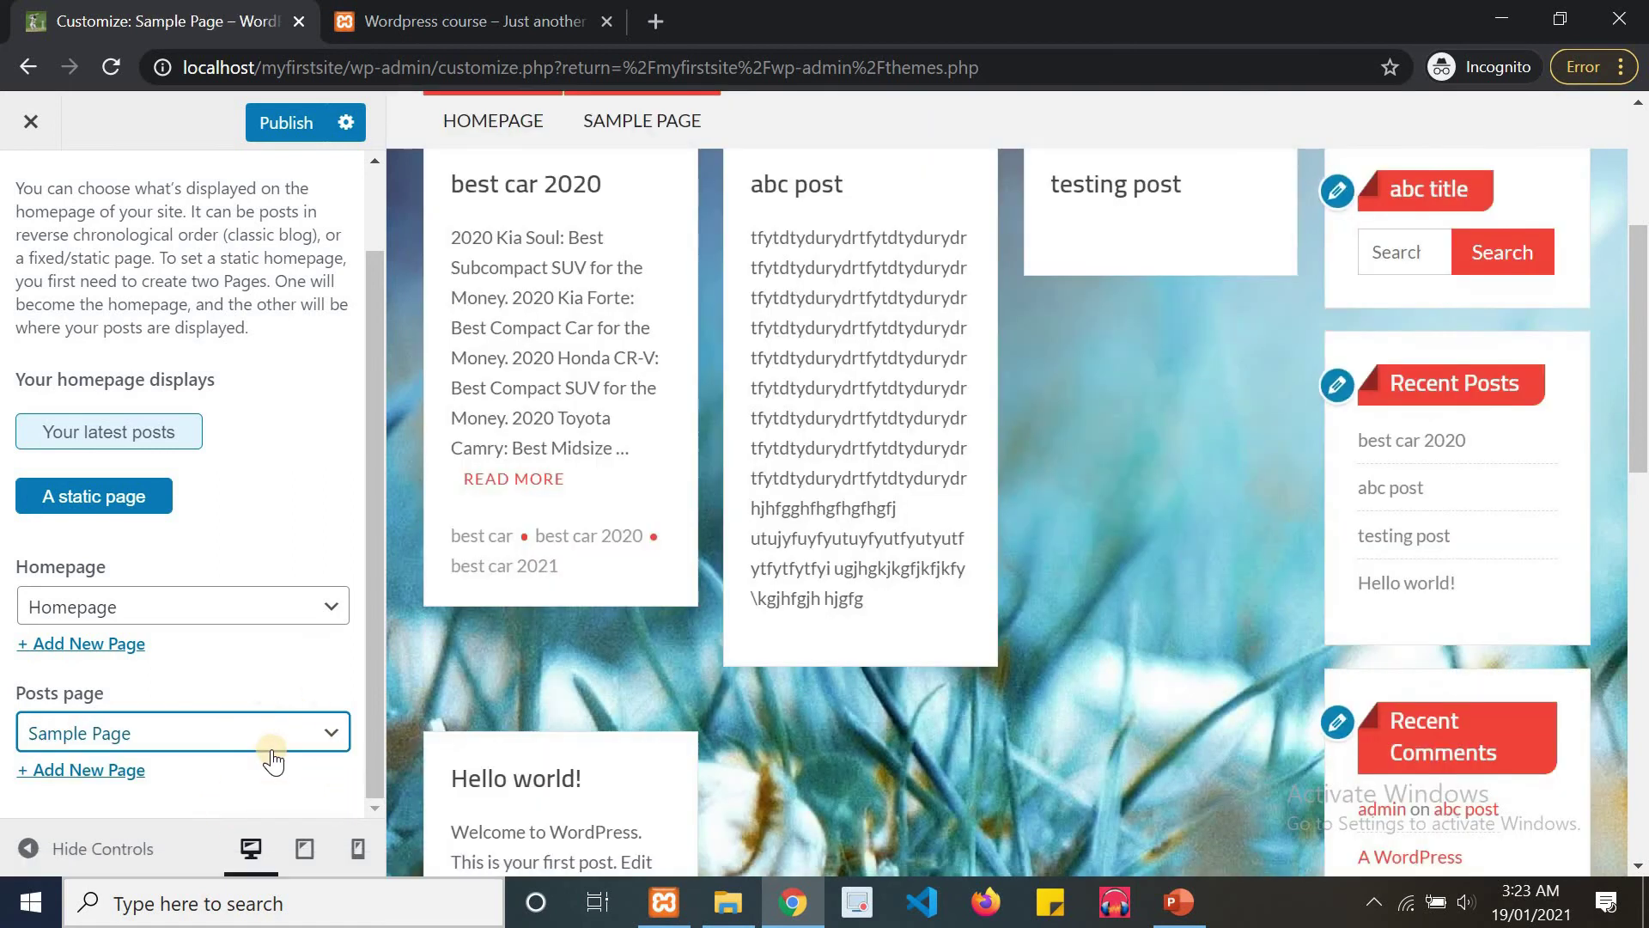
pyautogui.click(268, 736)
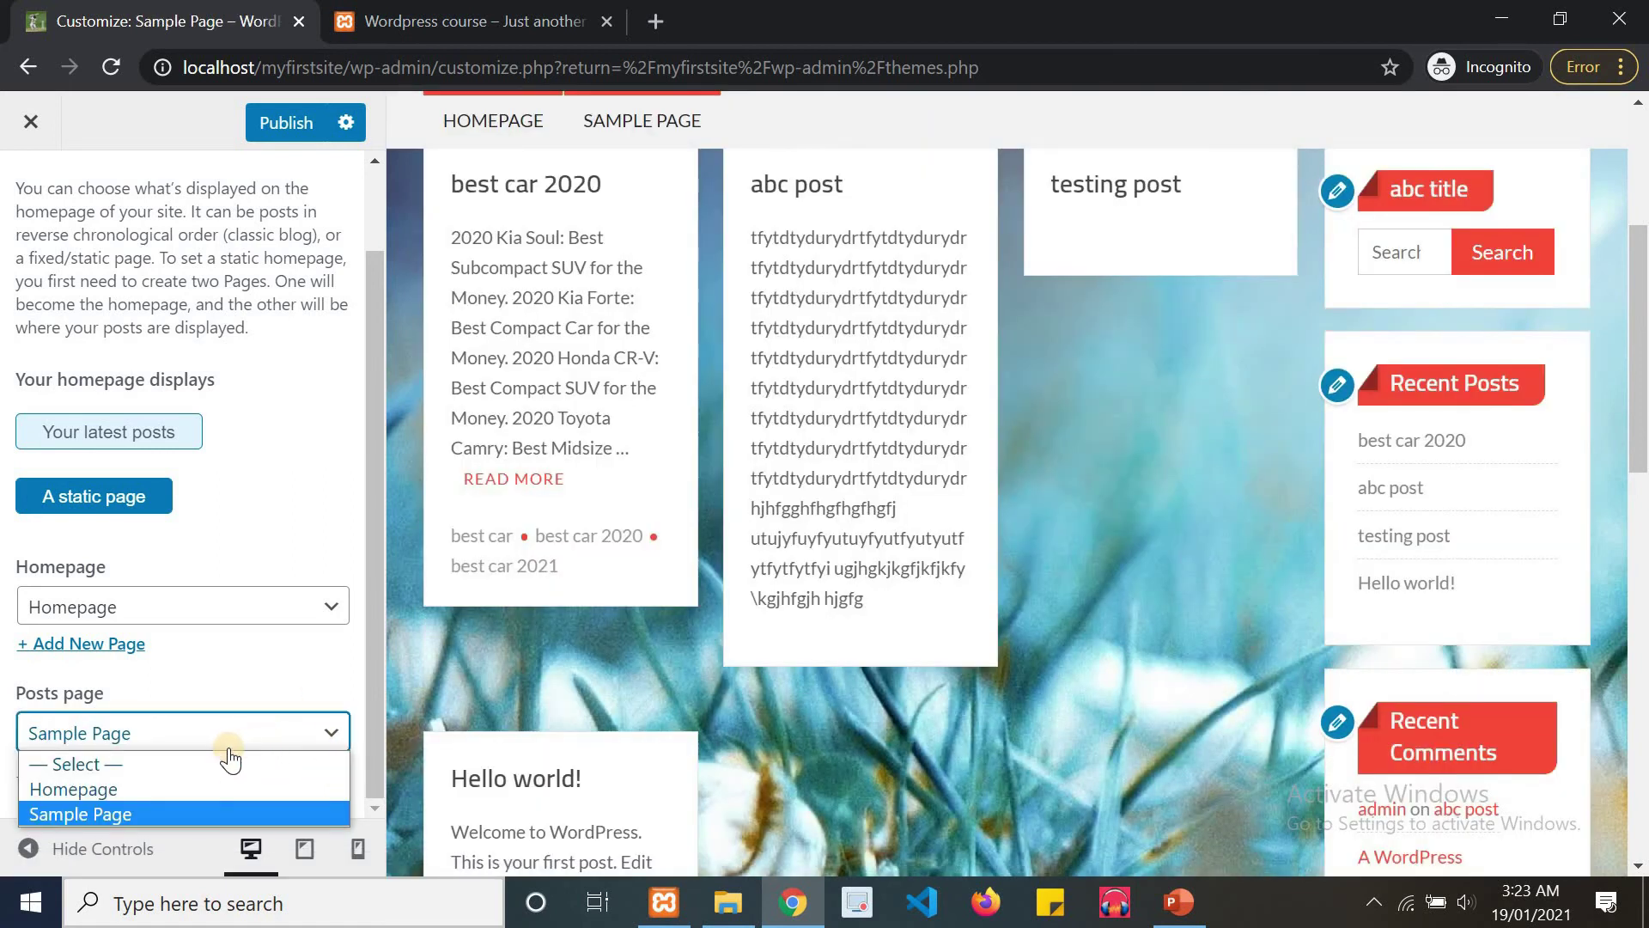
pyautogui.click(217, 762)
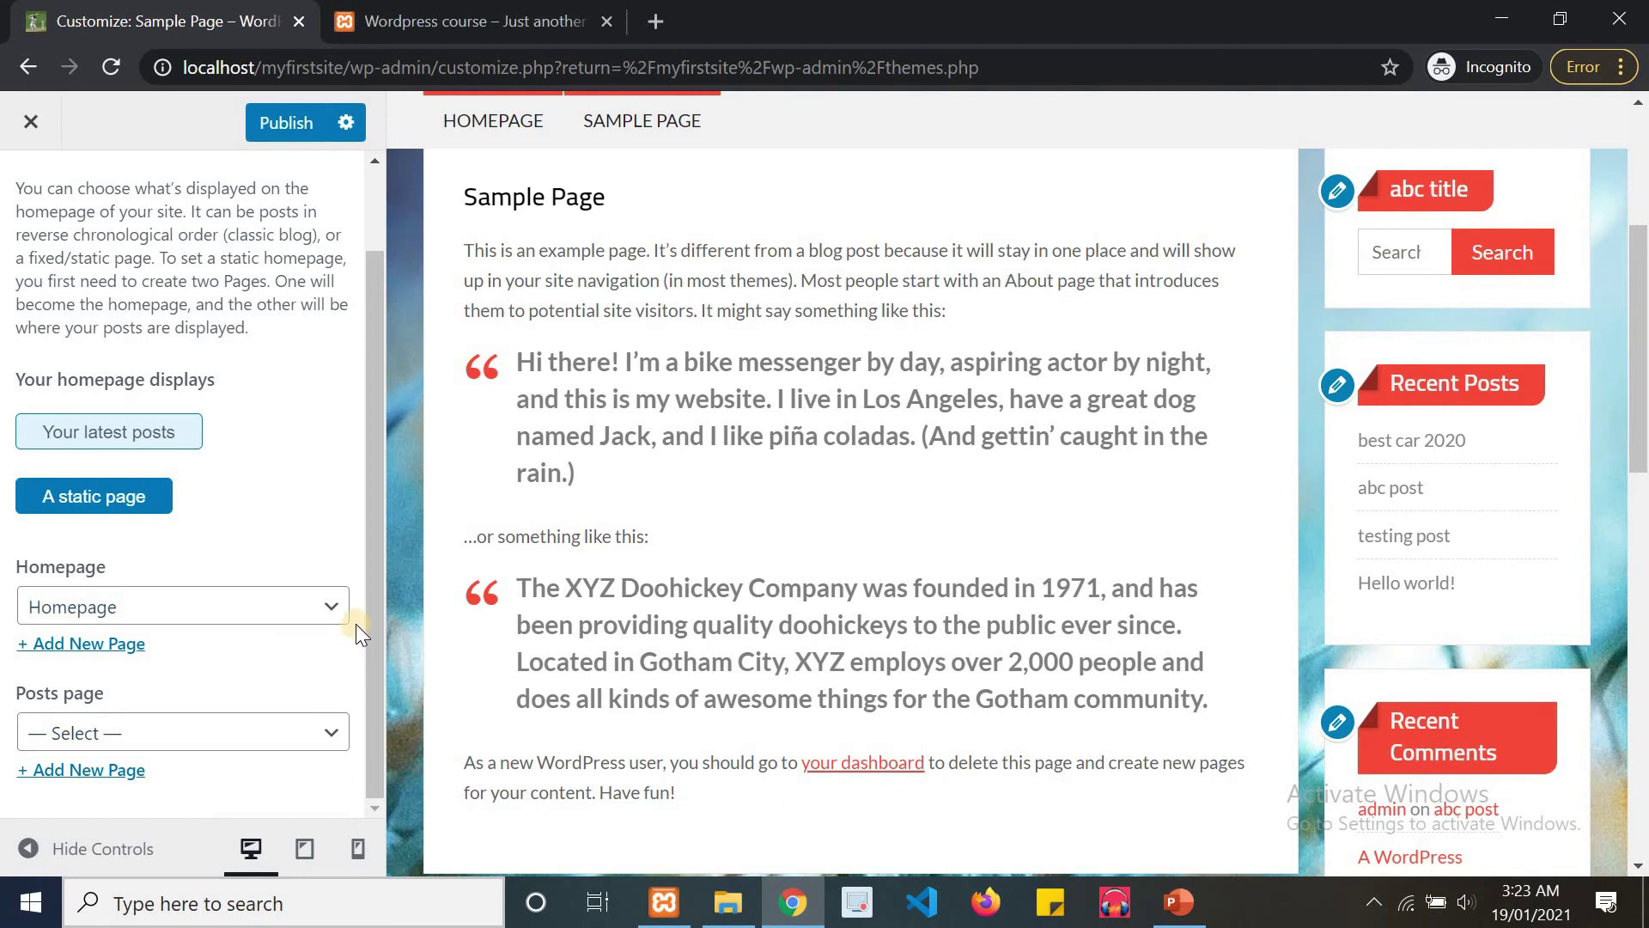
# Set the Posts page to Sample Page, keeping Homepage as the static homepage.
pyautogui.moveTo(372, 625); pyautogui.dragTo(375, 484)
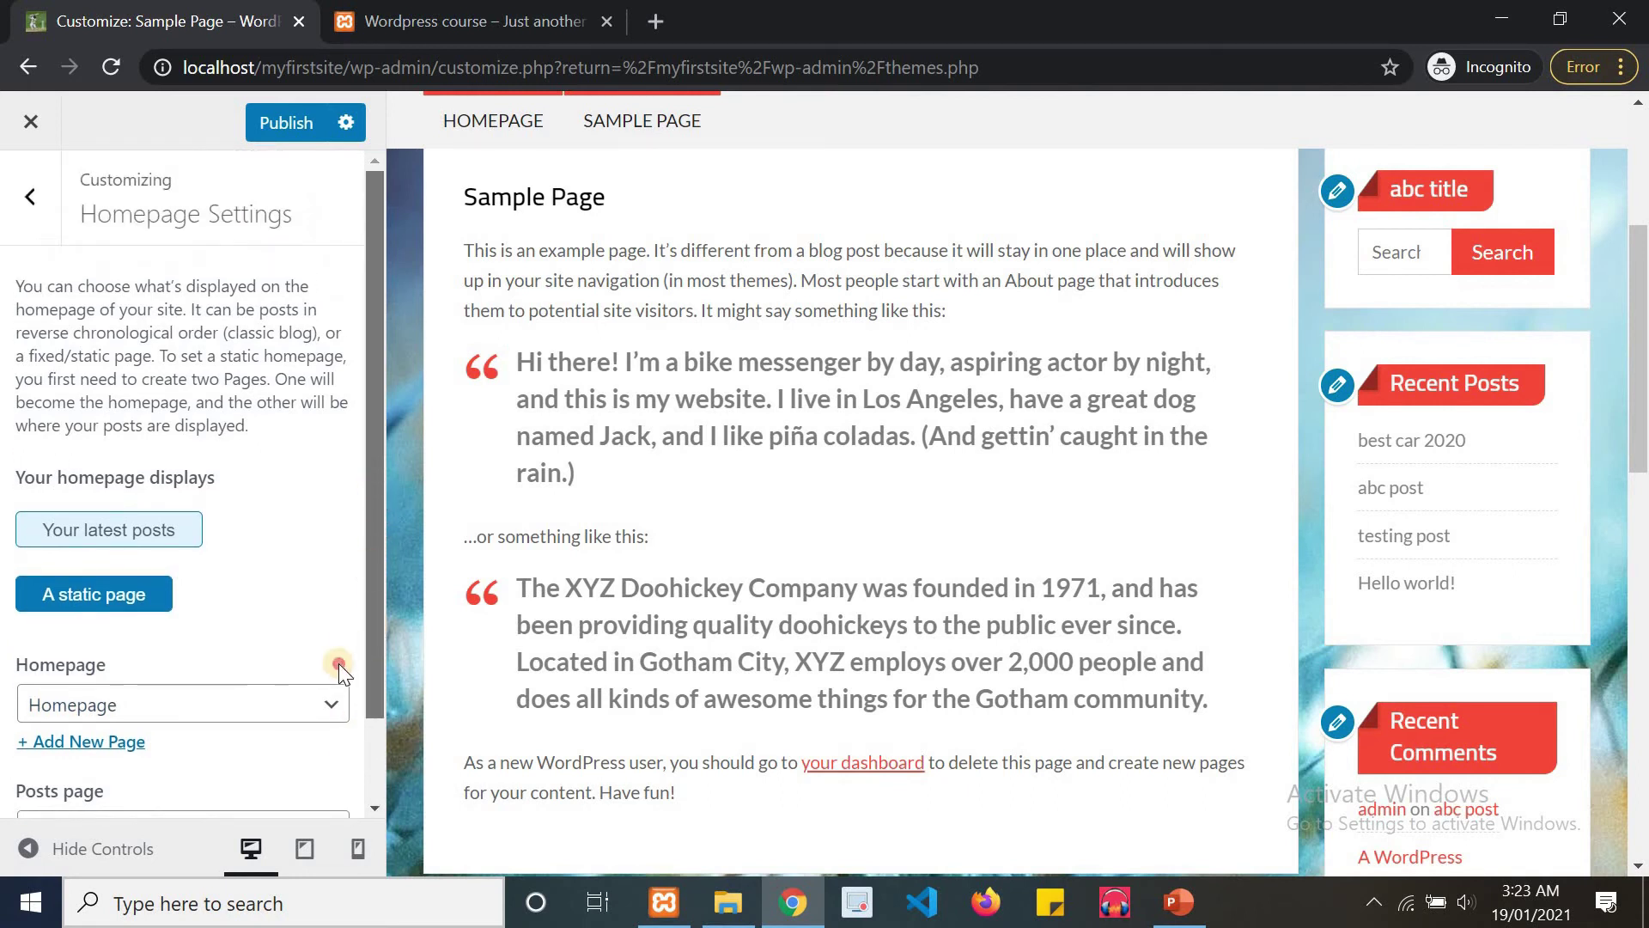
pyautogui.scroll(-2, 338, 663)
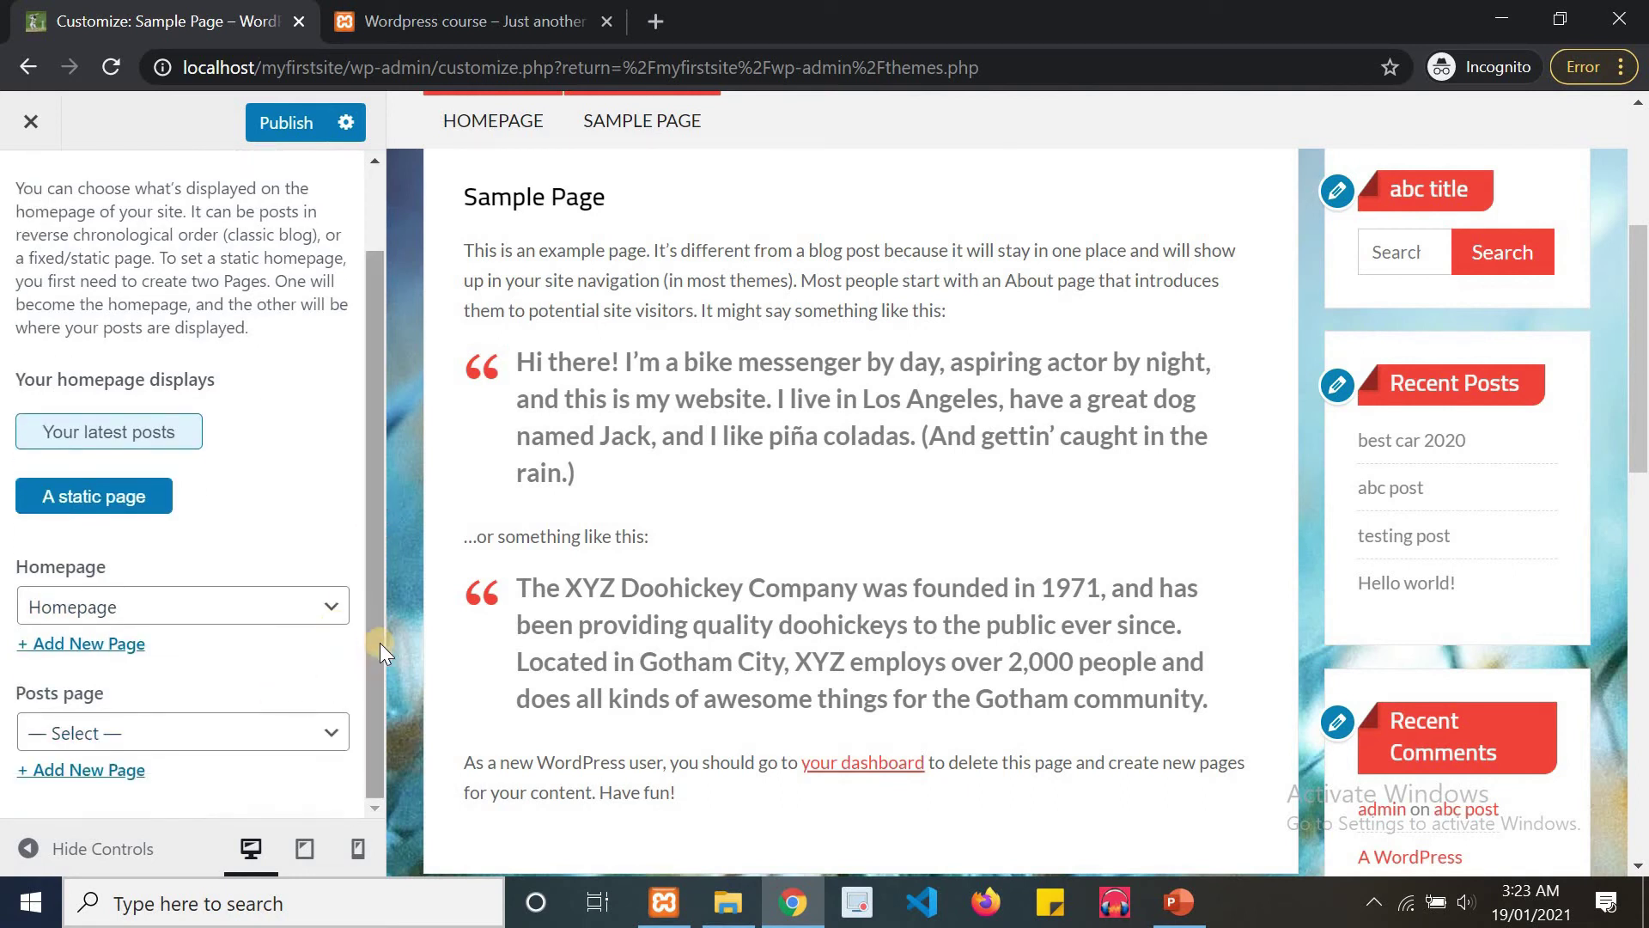
pyautogui.moveTo(383, 640); pyautogui.dragTo(300, 732)
pyautogui.click(301, 732)
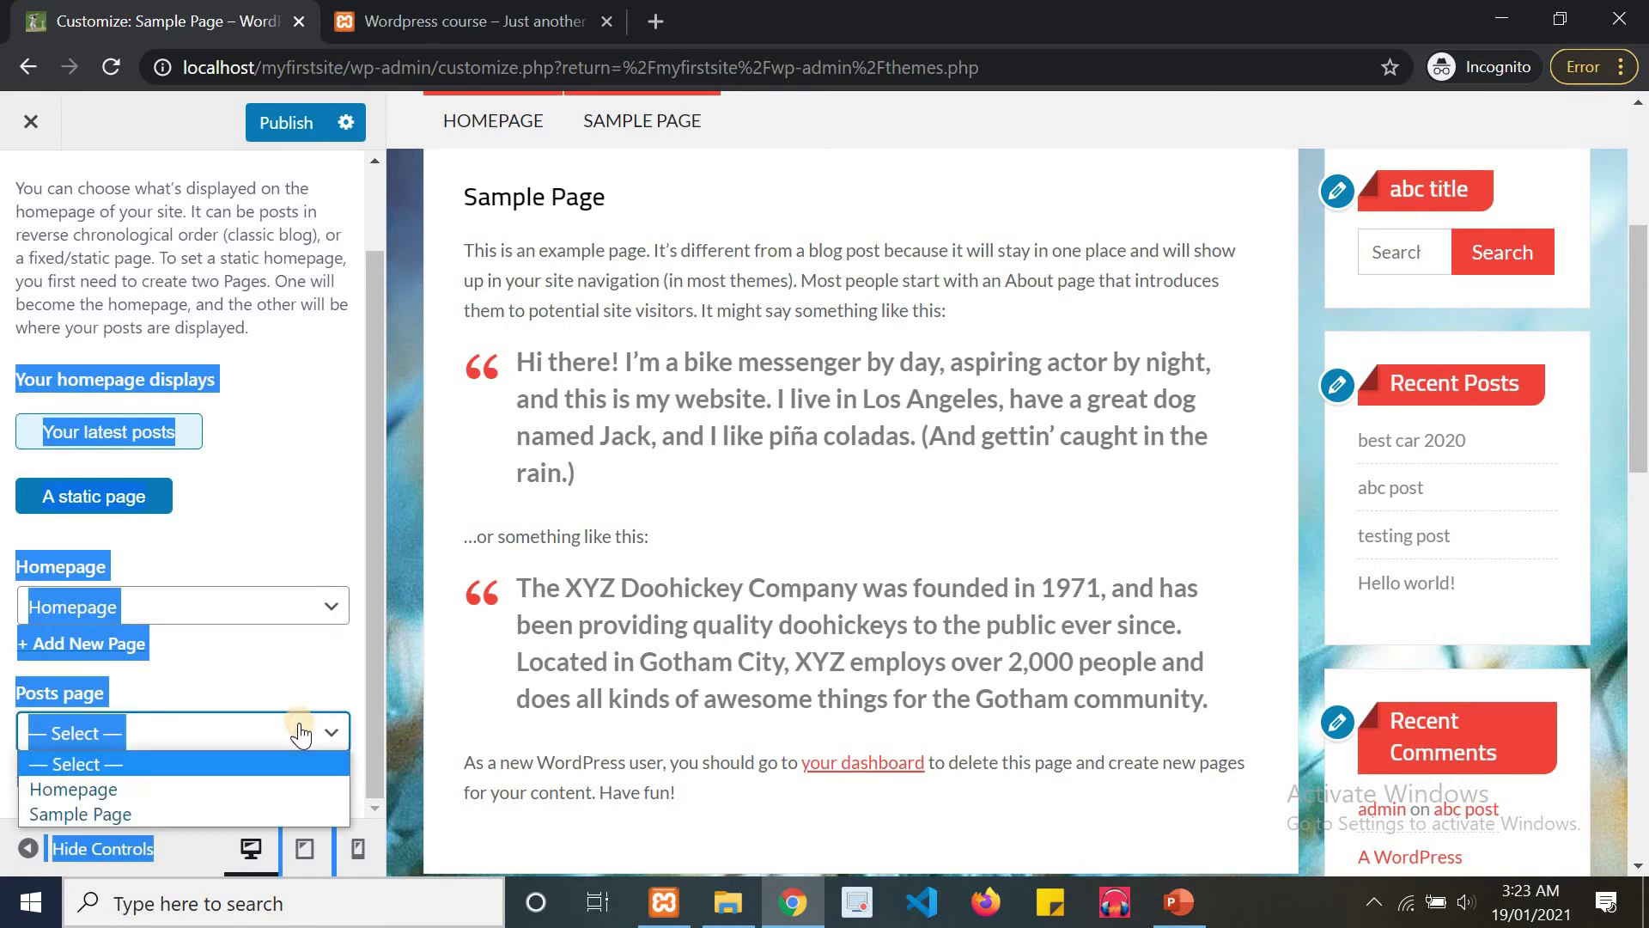
pyautogui.click(250, 685)
pyautogui.click(206, 732)
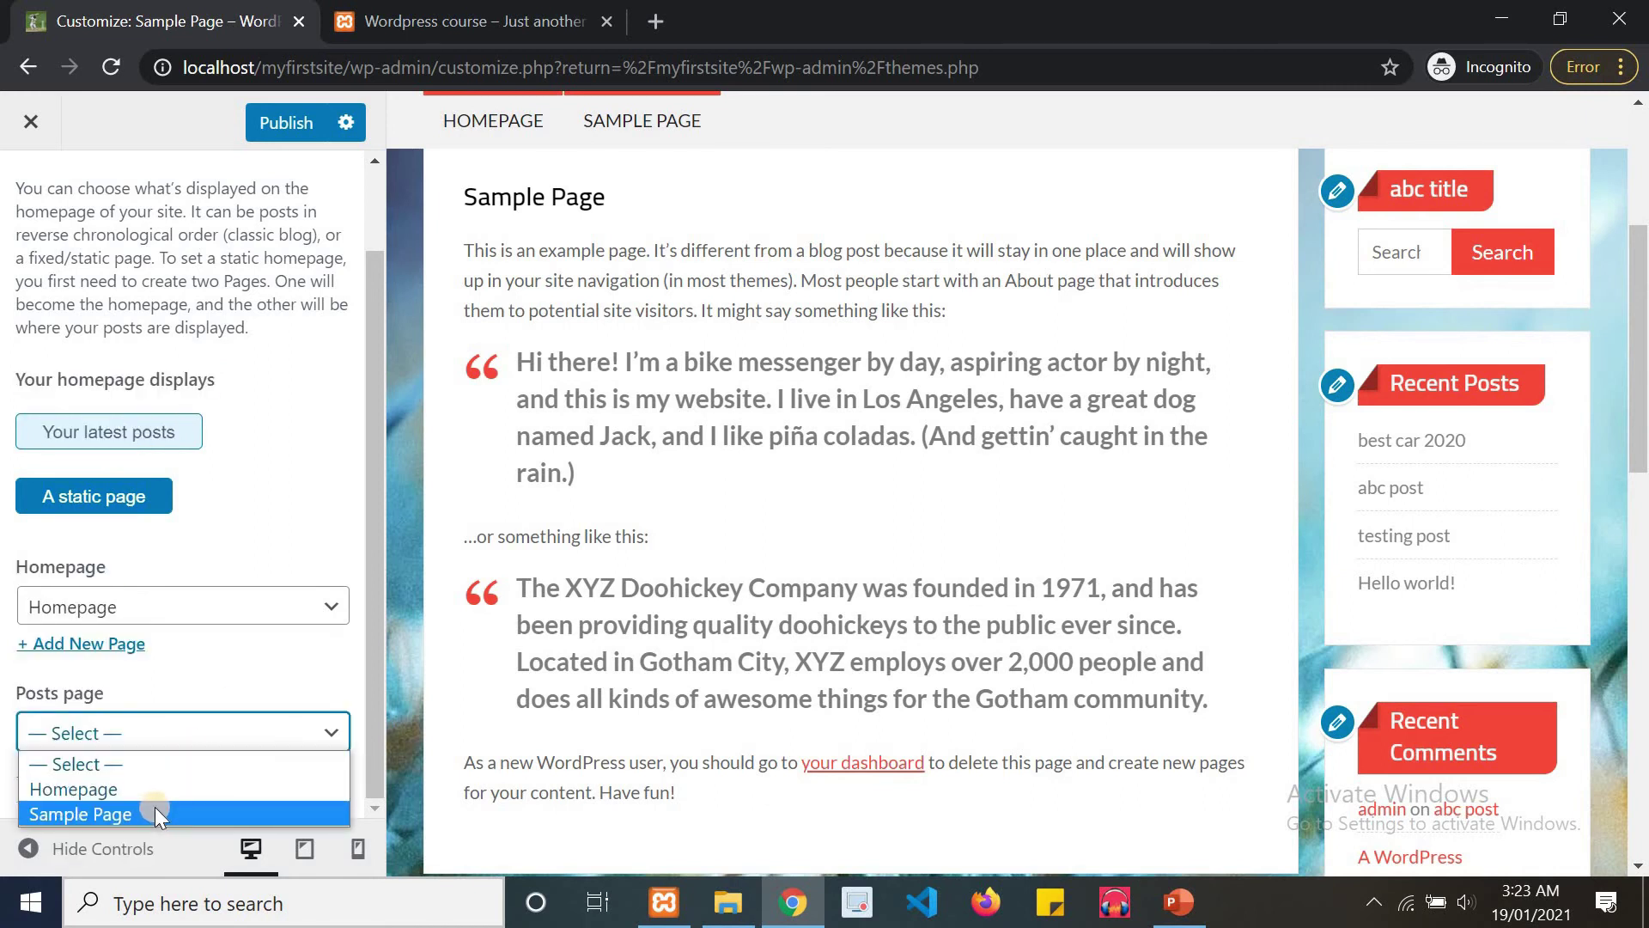
pyautogui.click(155, 812)
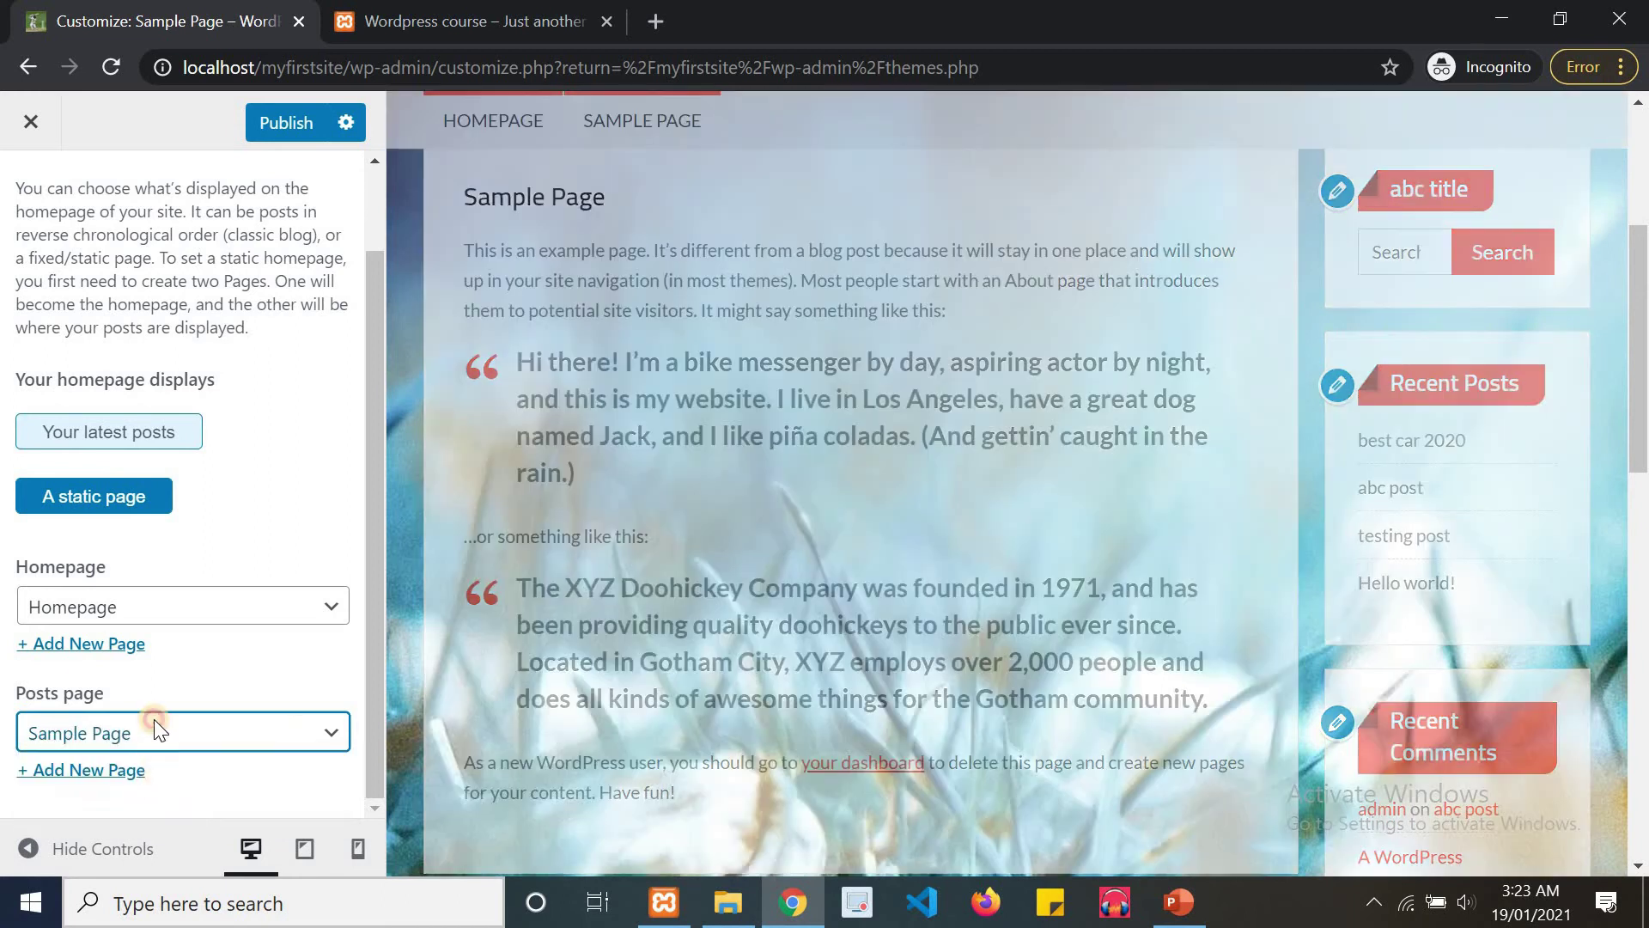
# Try using Homepage as the Posts page too, and set the Posts page back to Sample Page.
pyautogui.click(152, 730)
pyautogui.click(122, 788)
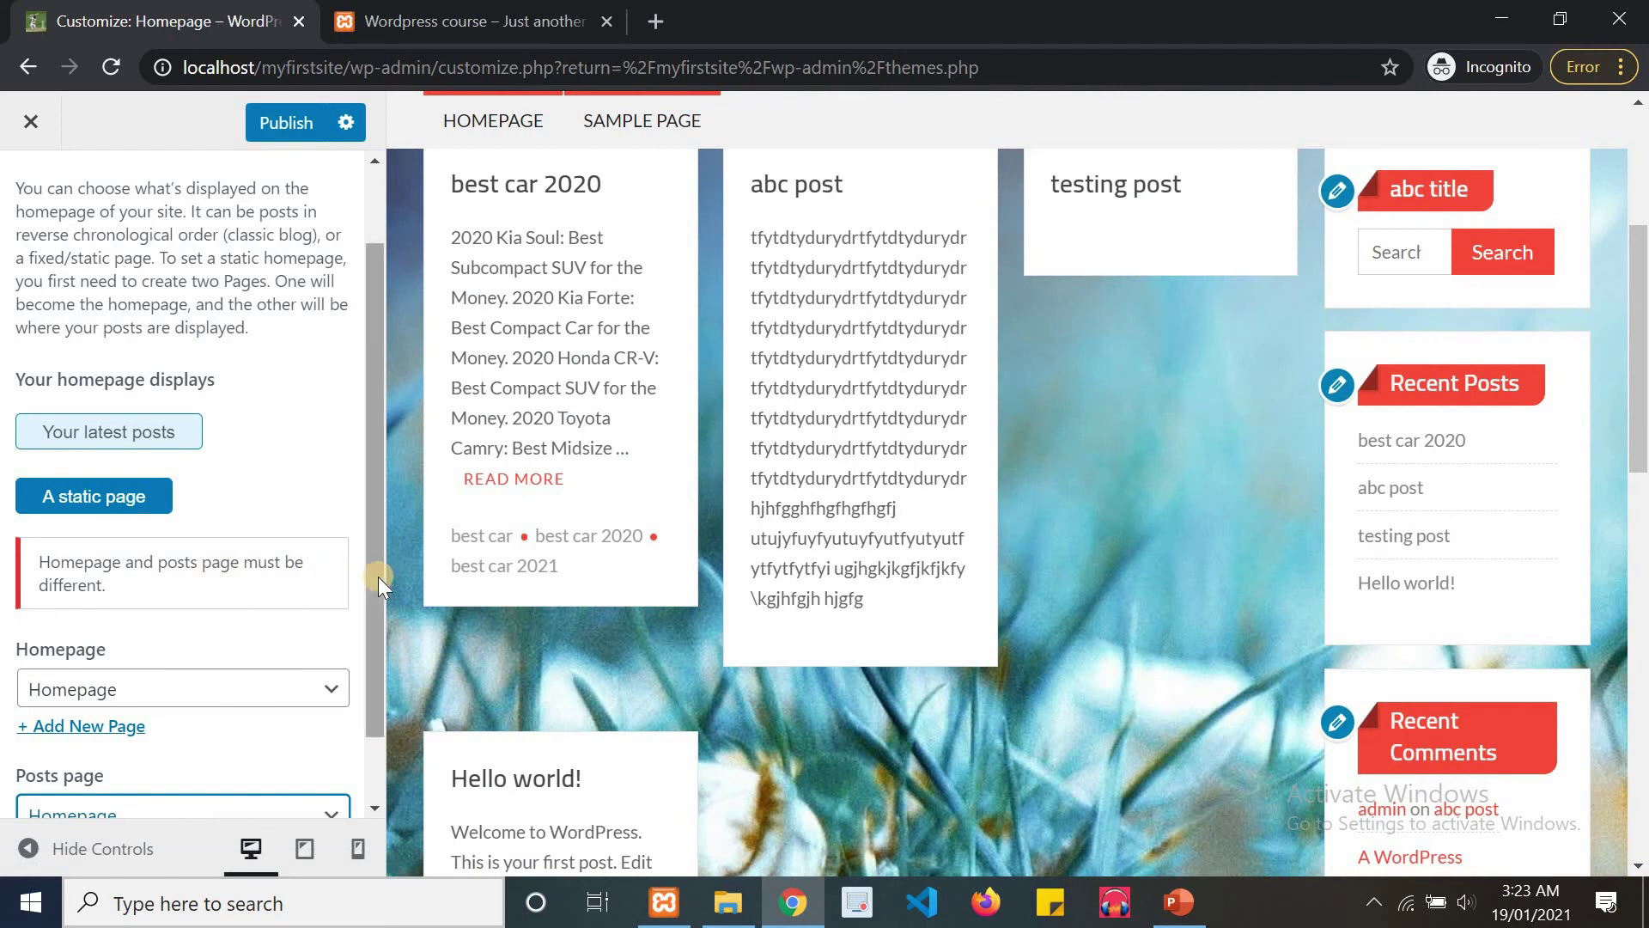
pyautogui.moveTo(368, 599); pyautogui.dragTo(347, 715)
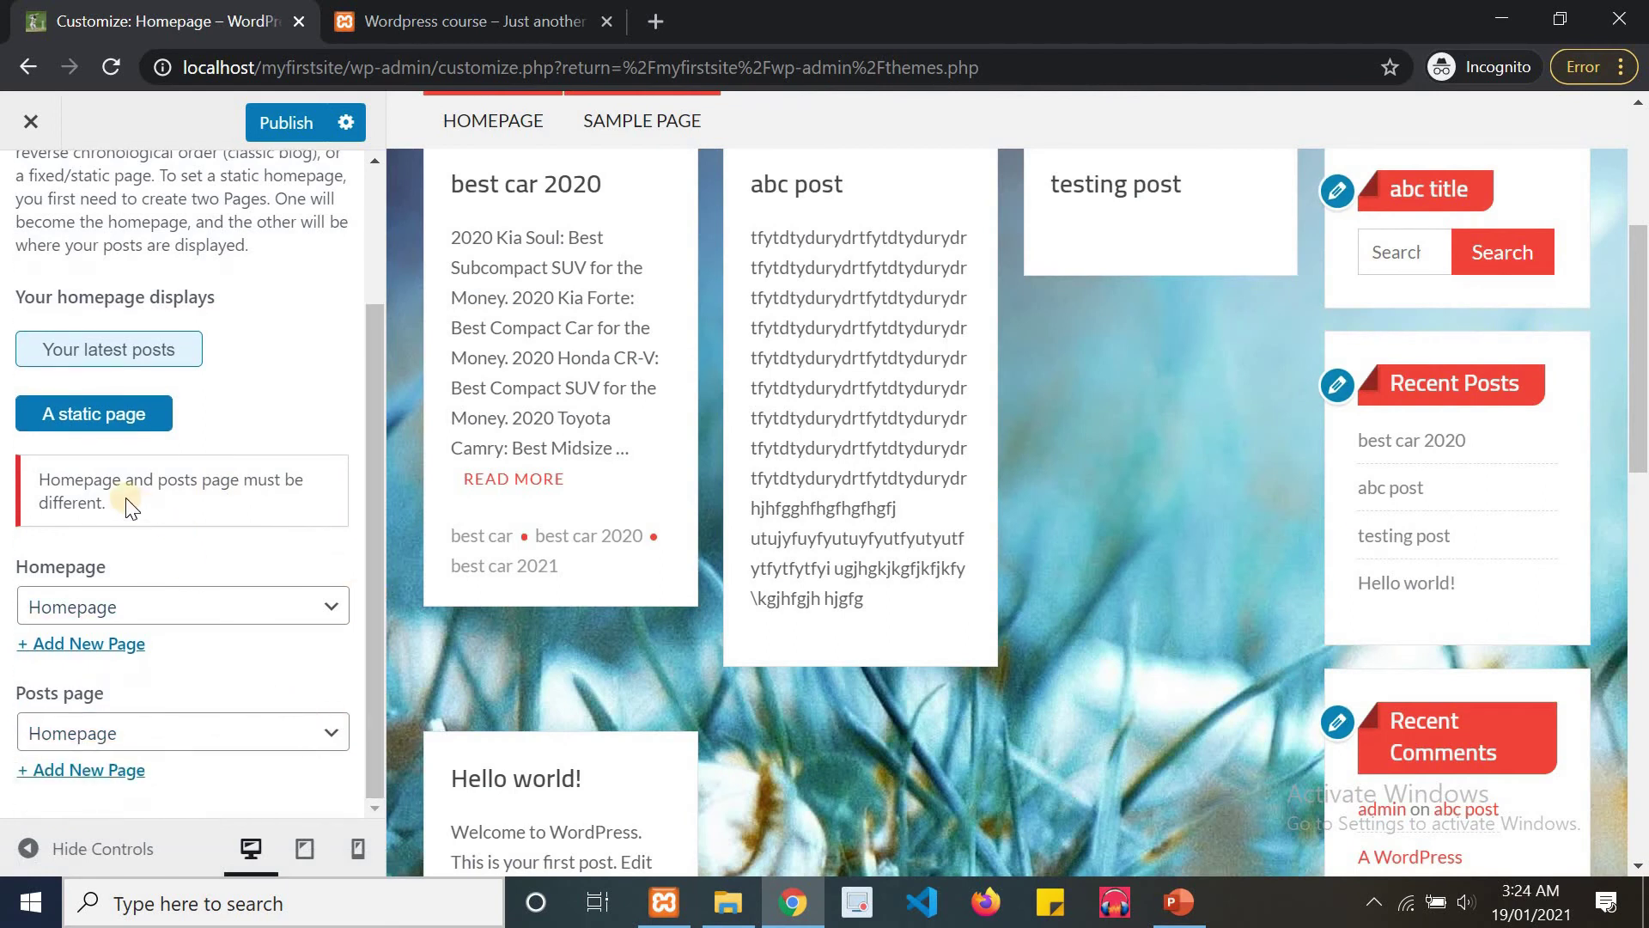
pyautogui.tripleClick(97, 481)
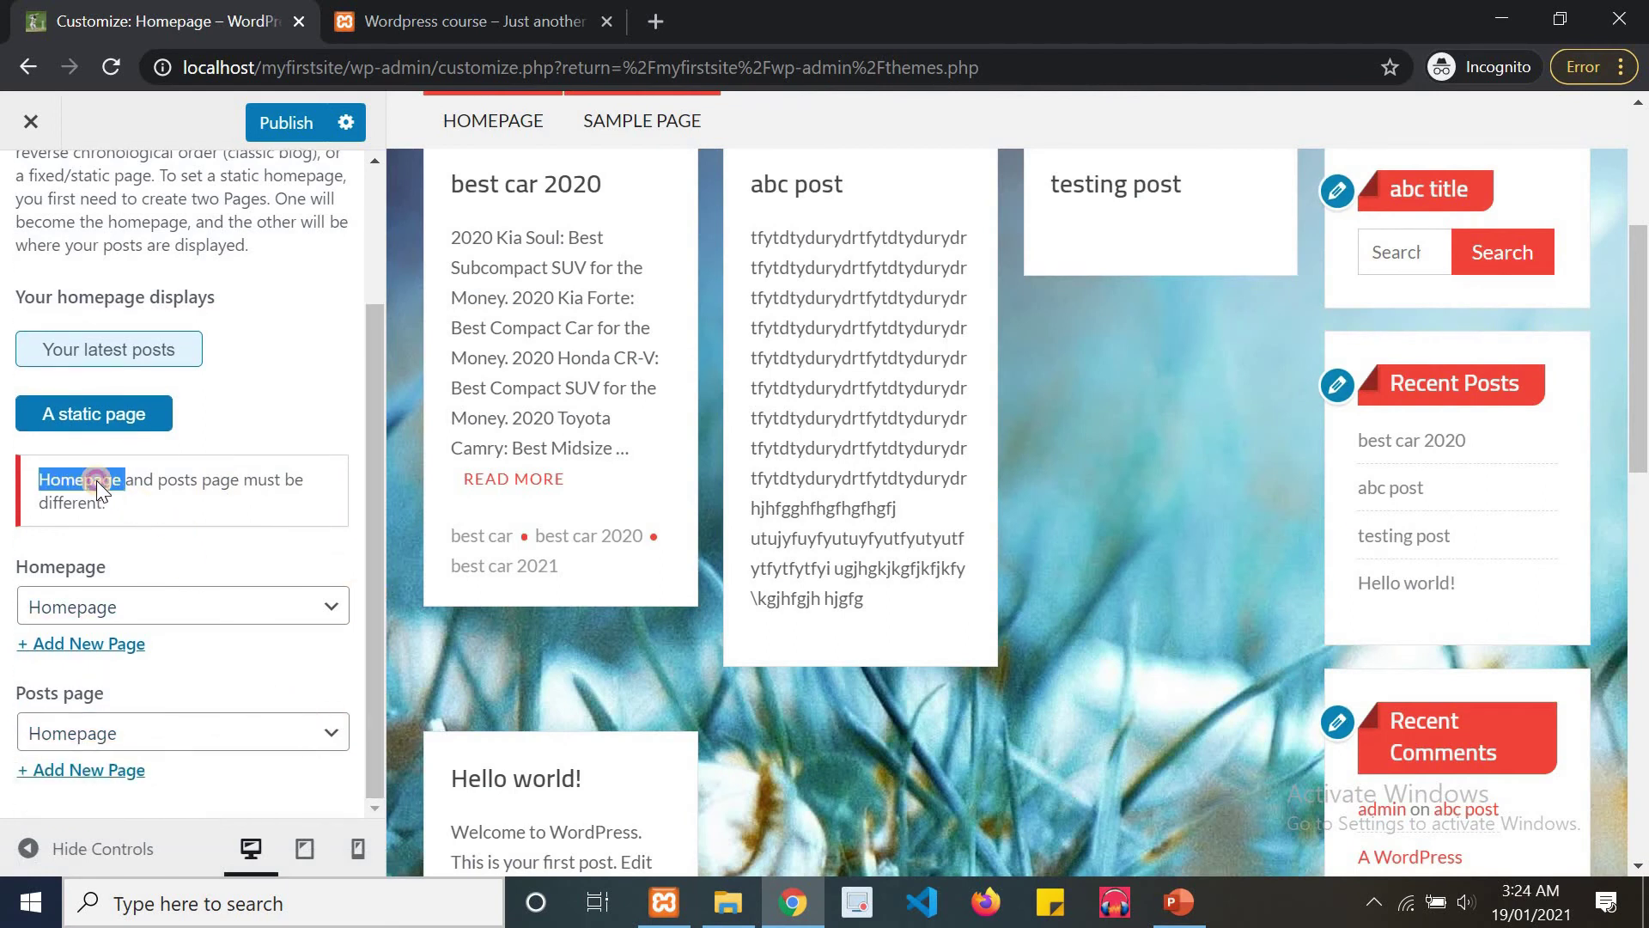
pyautogui.click(188, 732)
pyautogui.click(157, 809)
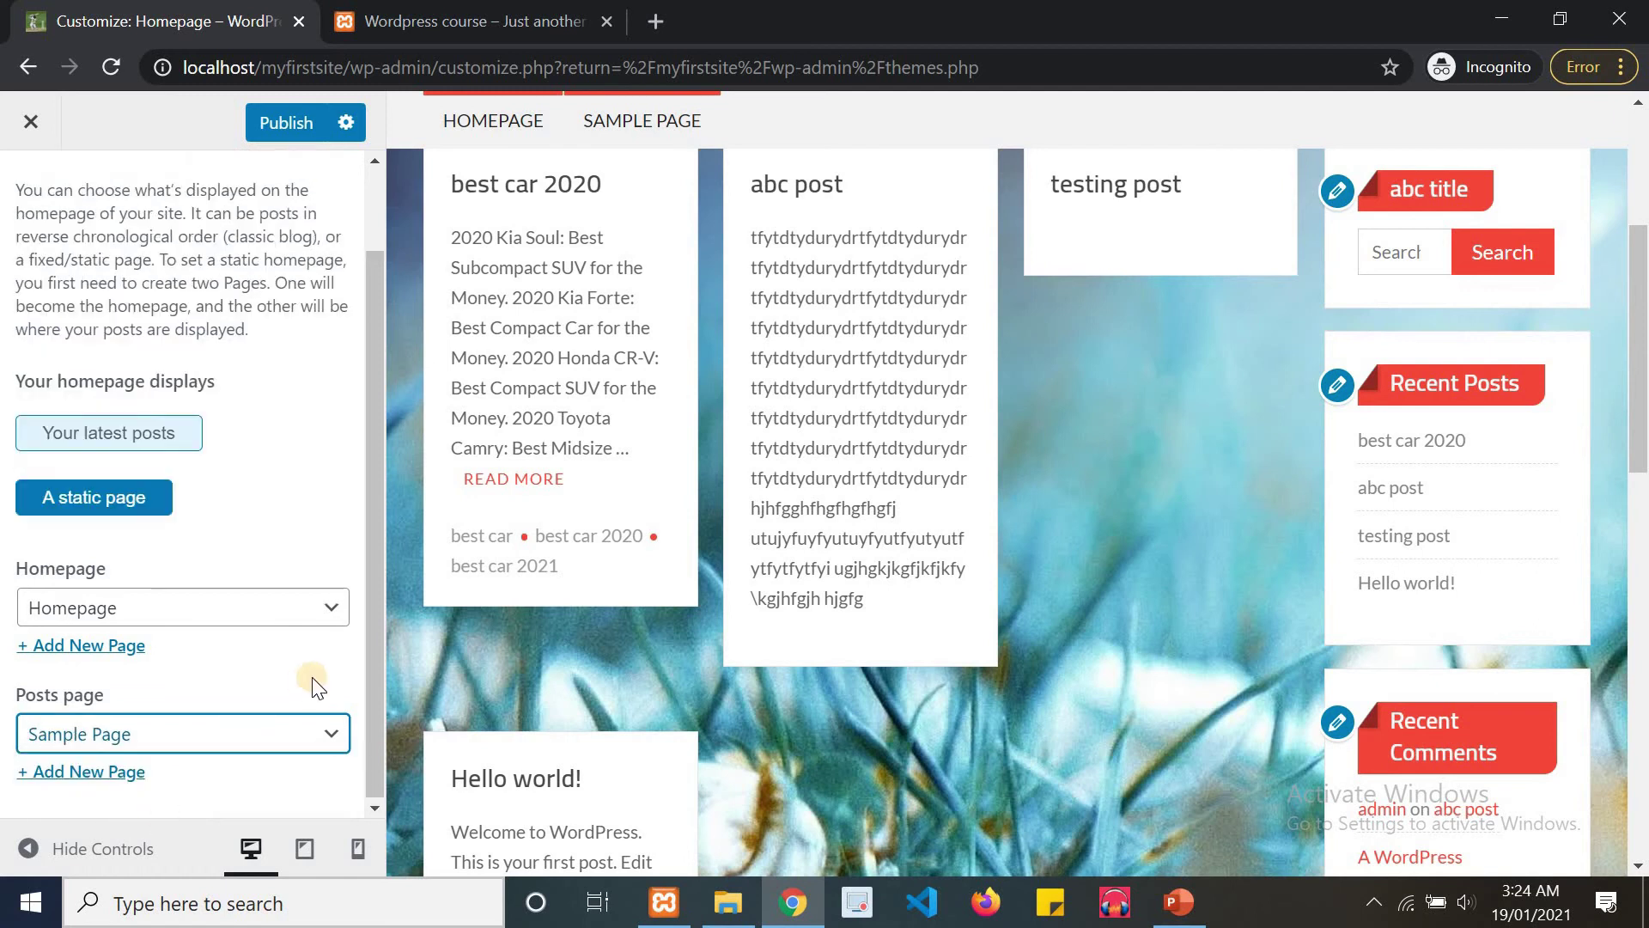
# Publish the homepage settings and return to the main list of customization sections.
pyautogui.click(284, 498)
pyautogui.moveTo(374, 497); pyautogui.dragTo(368, 302)
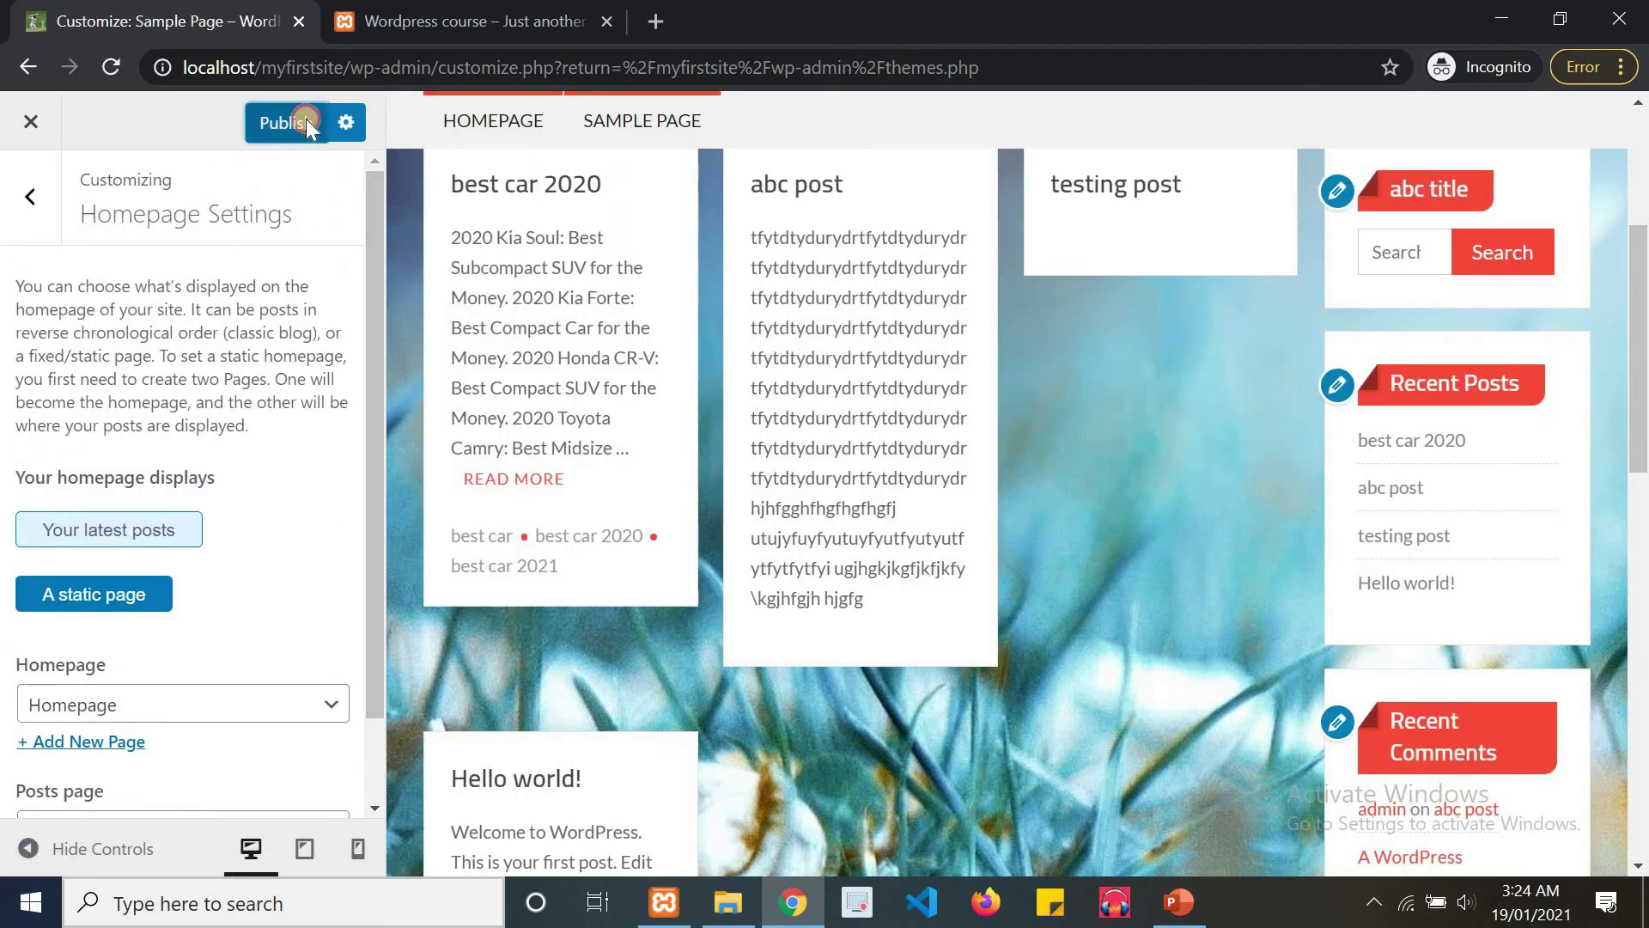
pyautogui.click(306, 121)
pyautogui.click(30, 197)
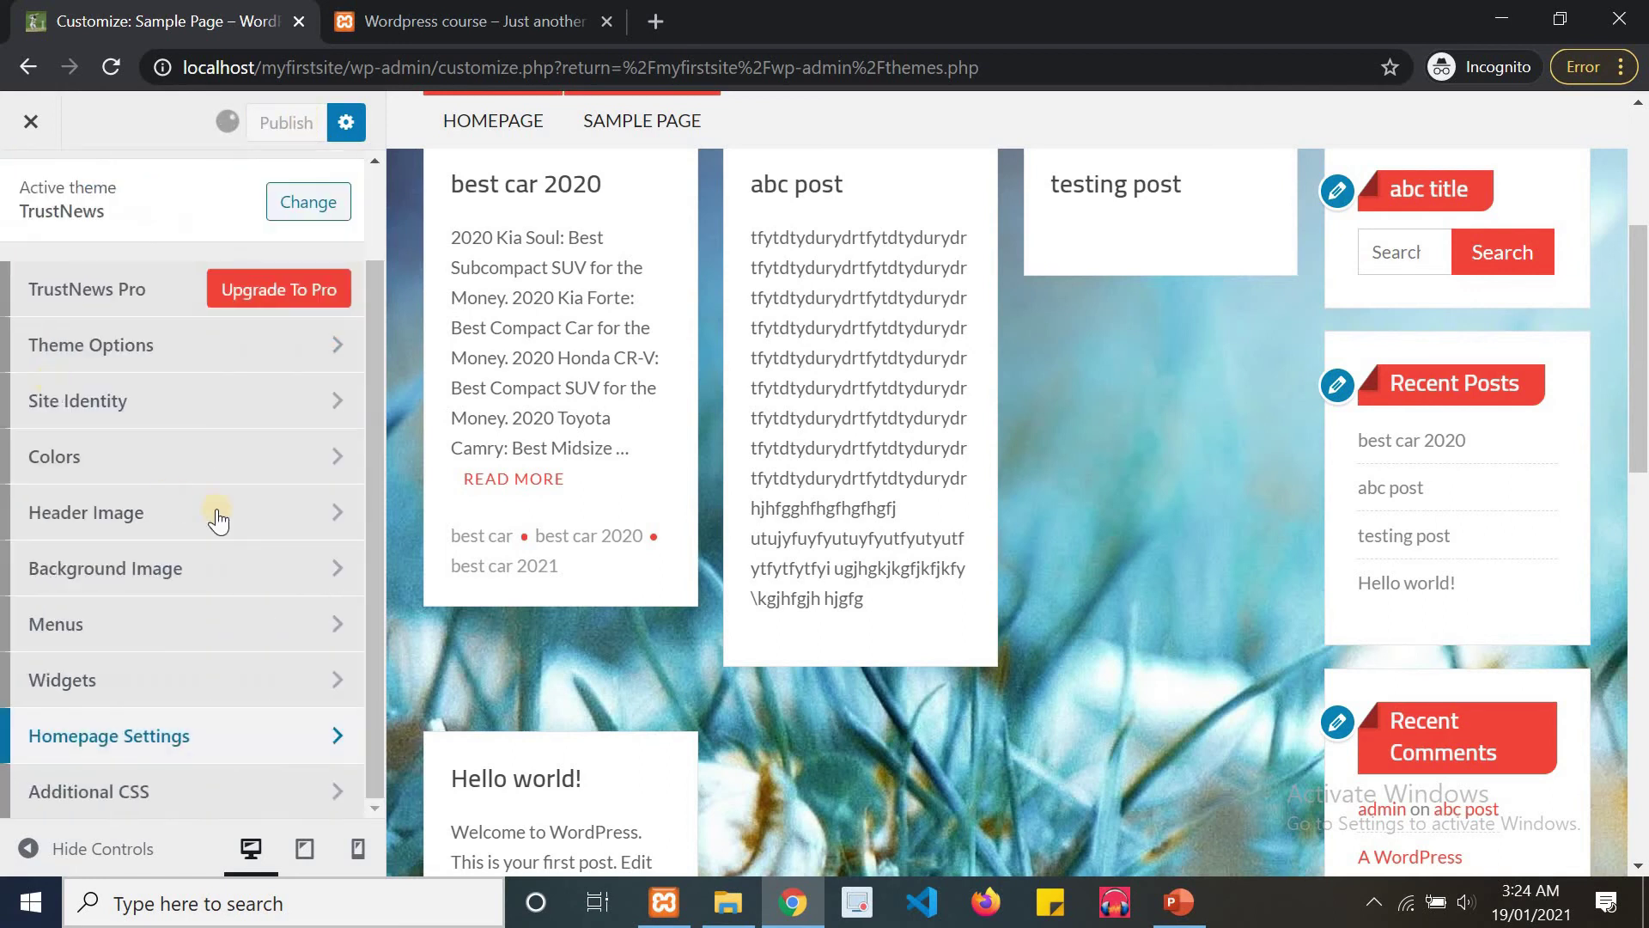
# Open the Additional CSS section and place the cursor in its empty code editor.
pyautogui.click(255, 792)
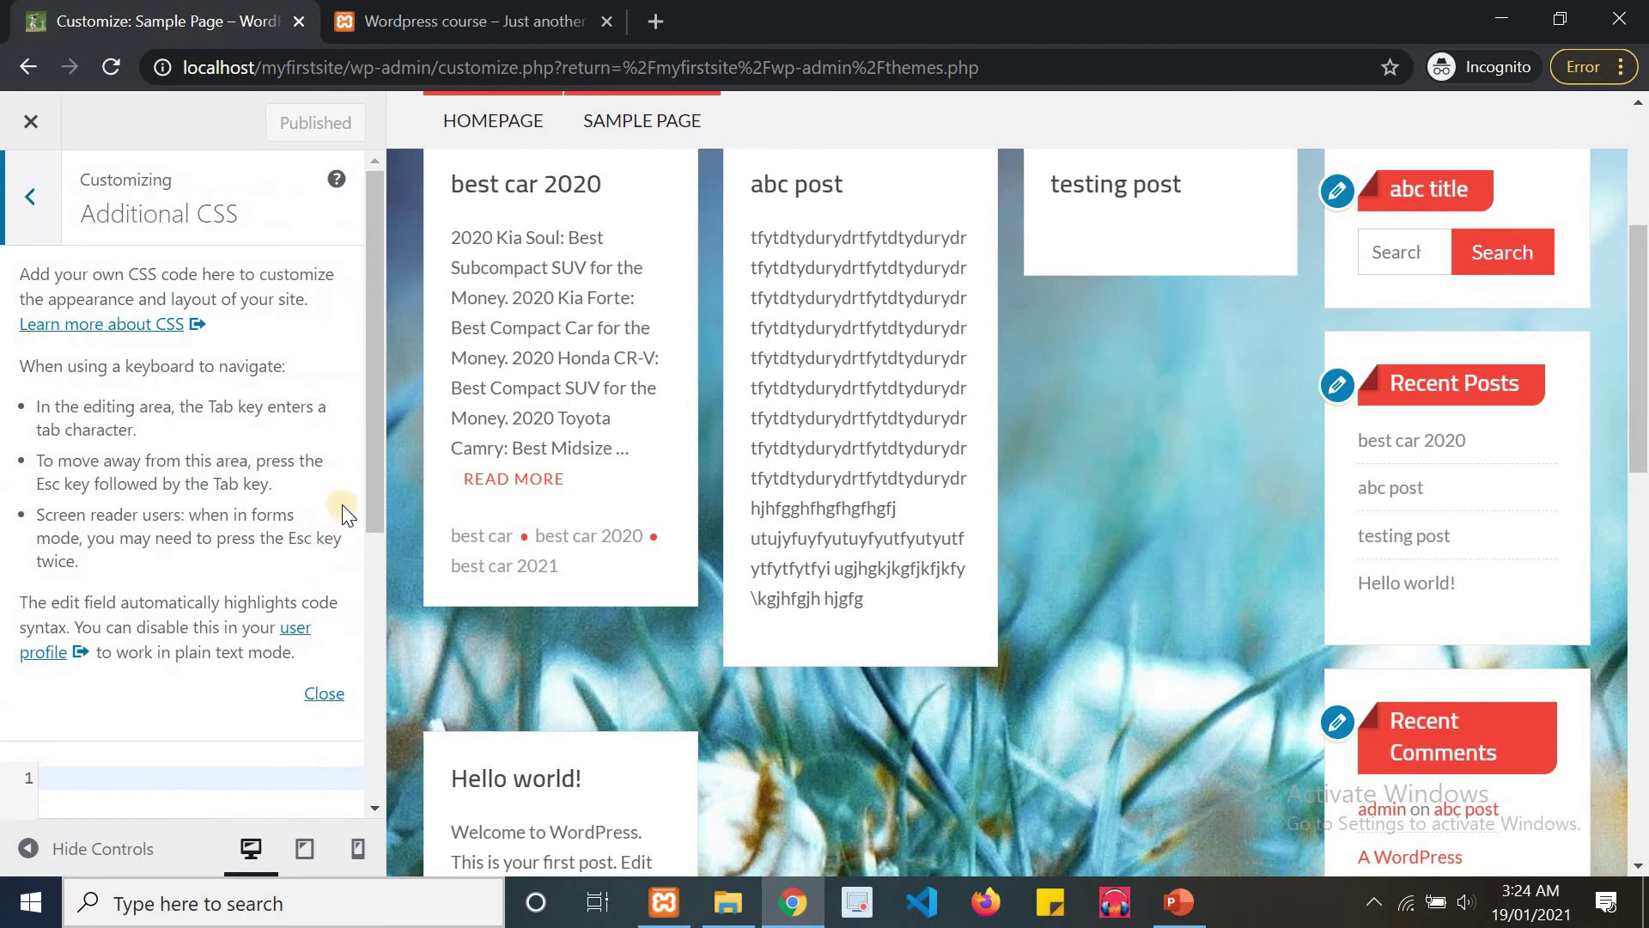
pyautogui.moveTo(364, 484); pyautogui.dragTo(368, 638)
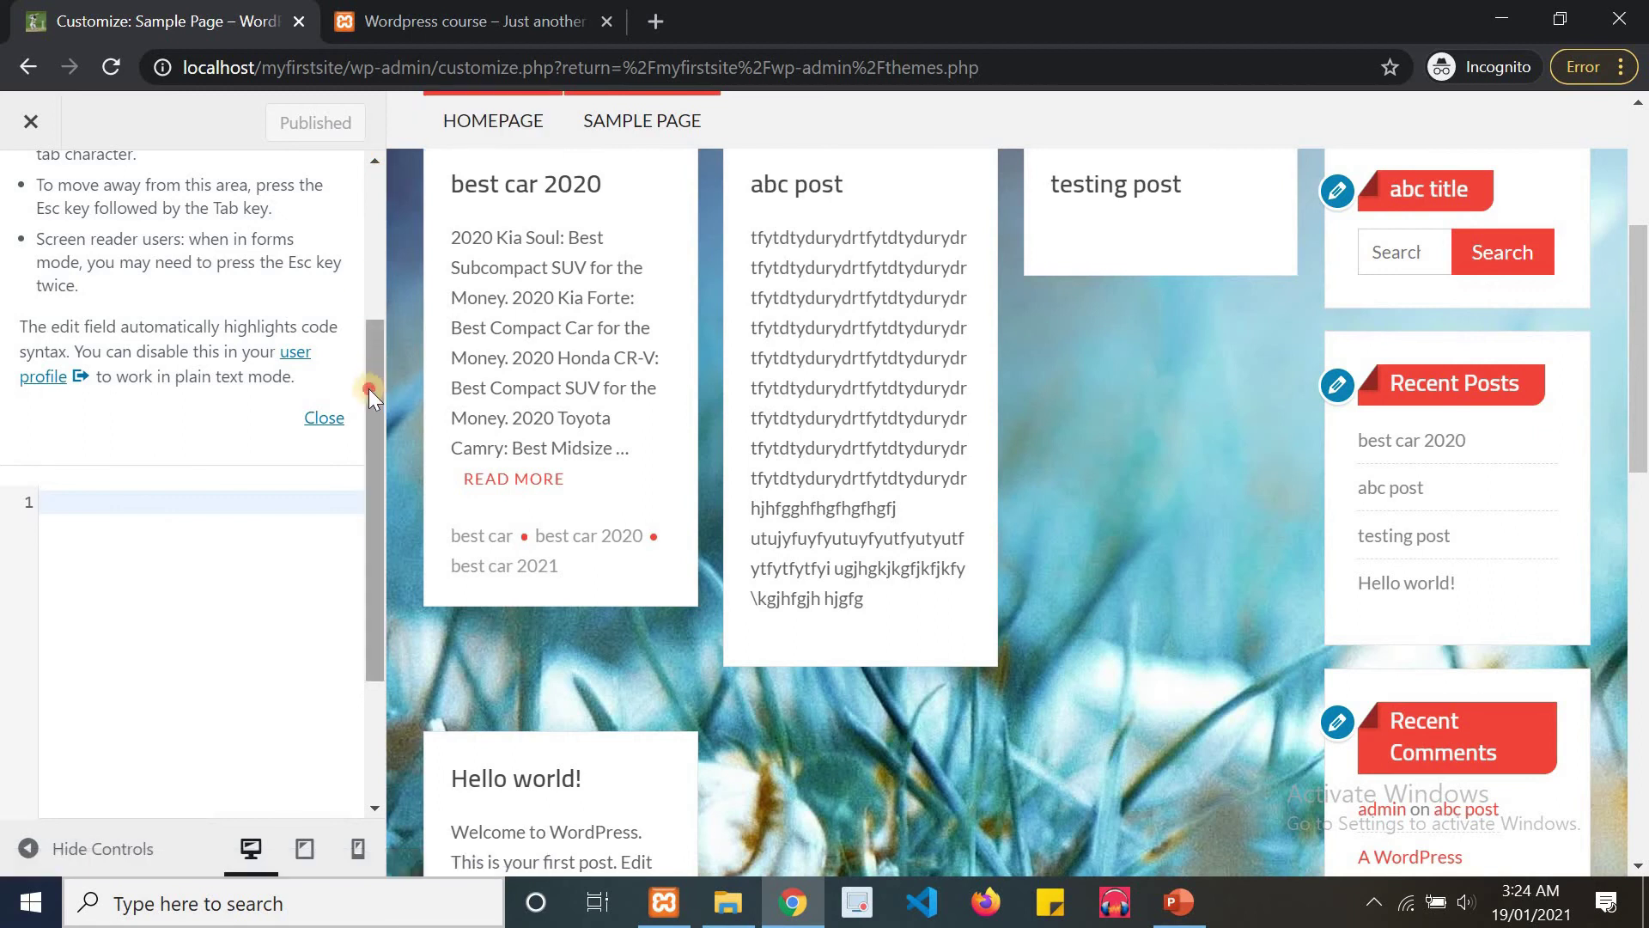
pyautogui.moveTo(368, 388); pyautogui.dragTo(345, 437)
pyautogui.click(215, 420)
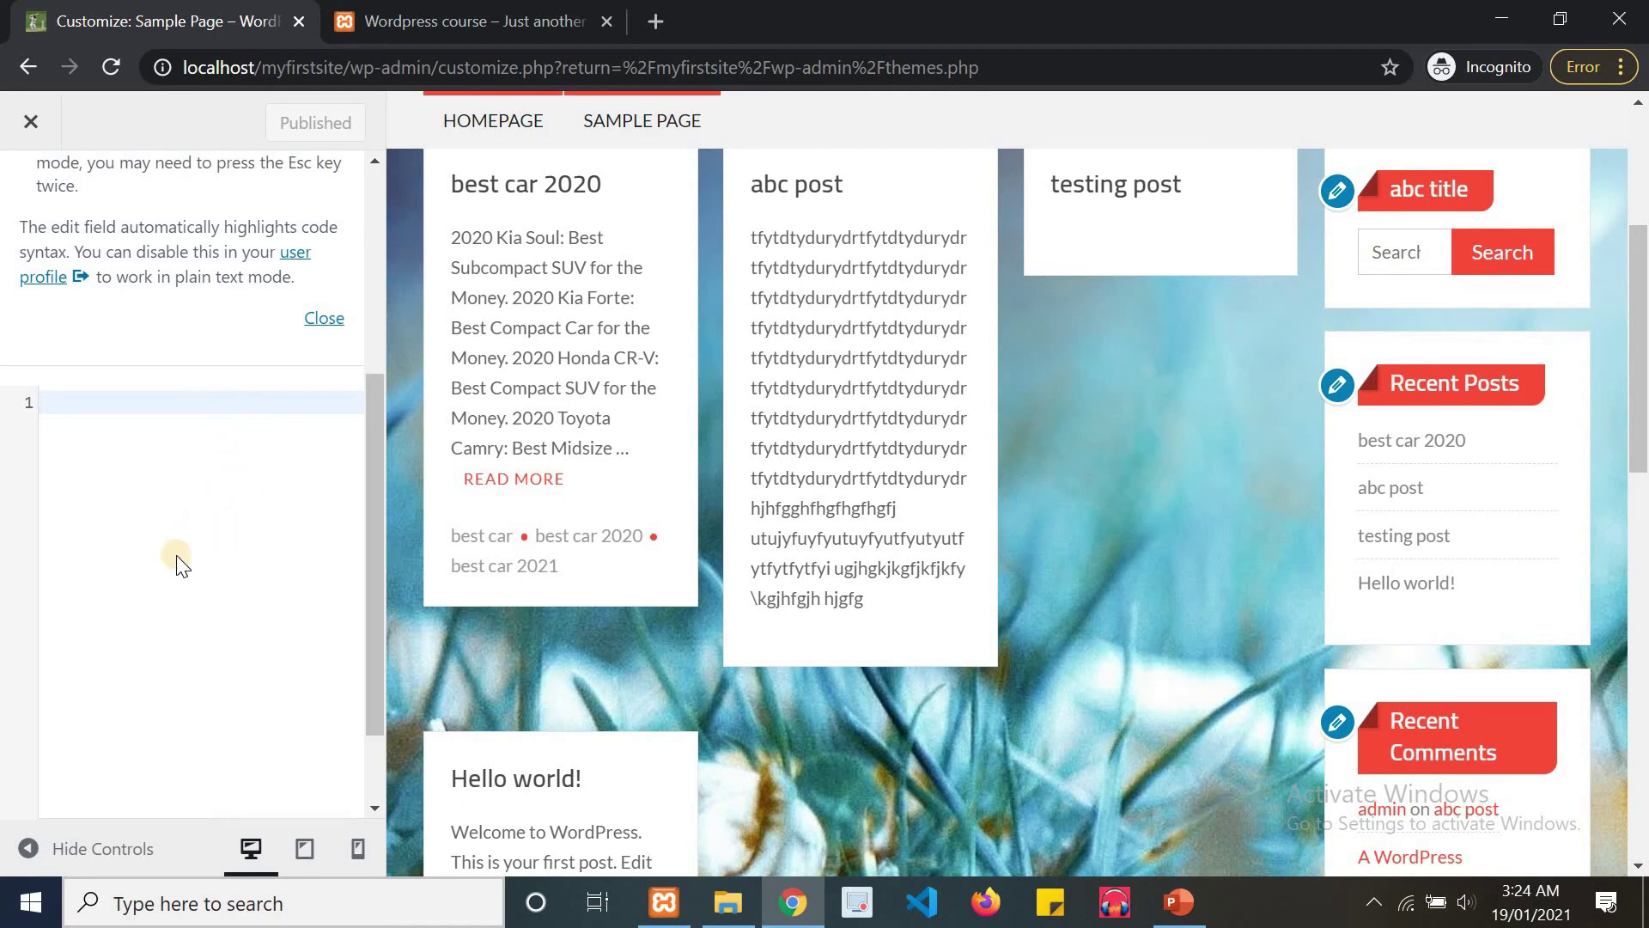
# Reload the live site in the other browser tab and look over the published homepage.
pyautogui.click(378, 24)
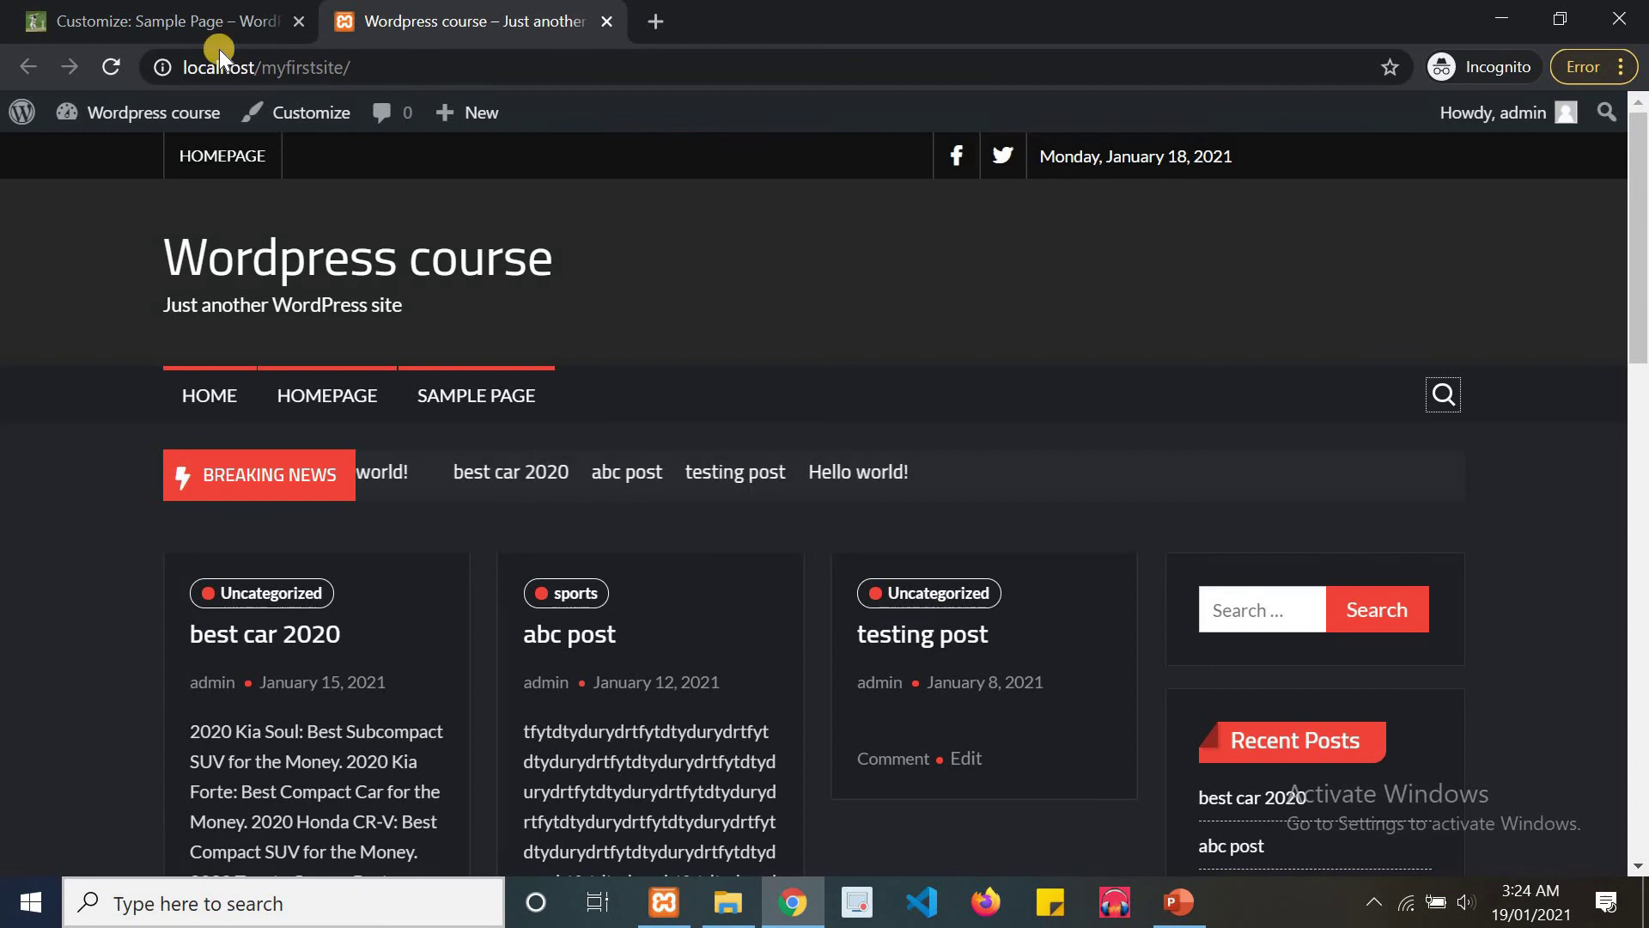
pyautogui.click(116, 58)
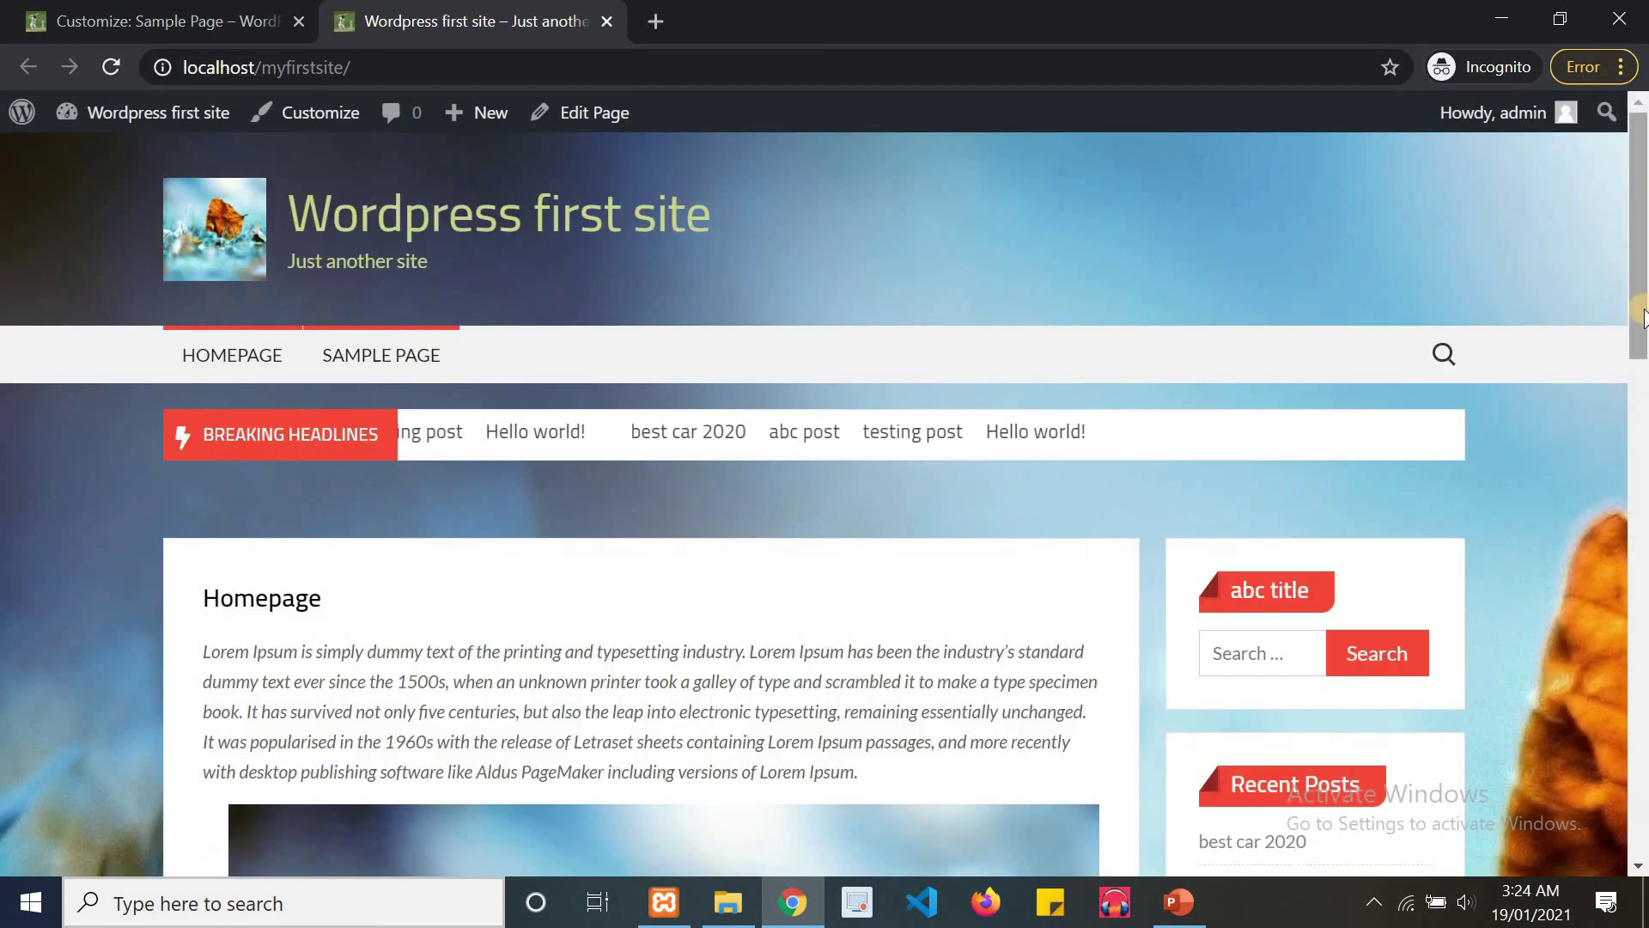
pyautogui.scroll(-12, 1553, 382)
pyautogui.scroll(3, 1553, 382)
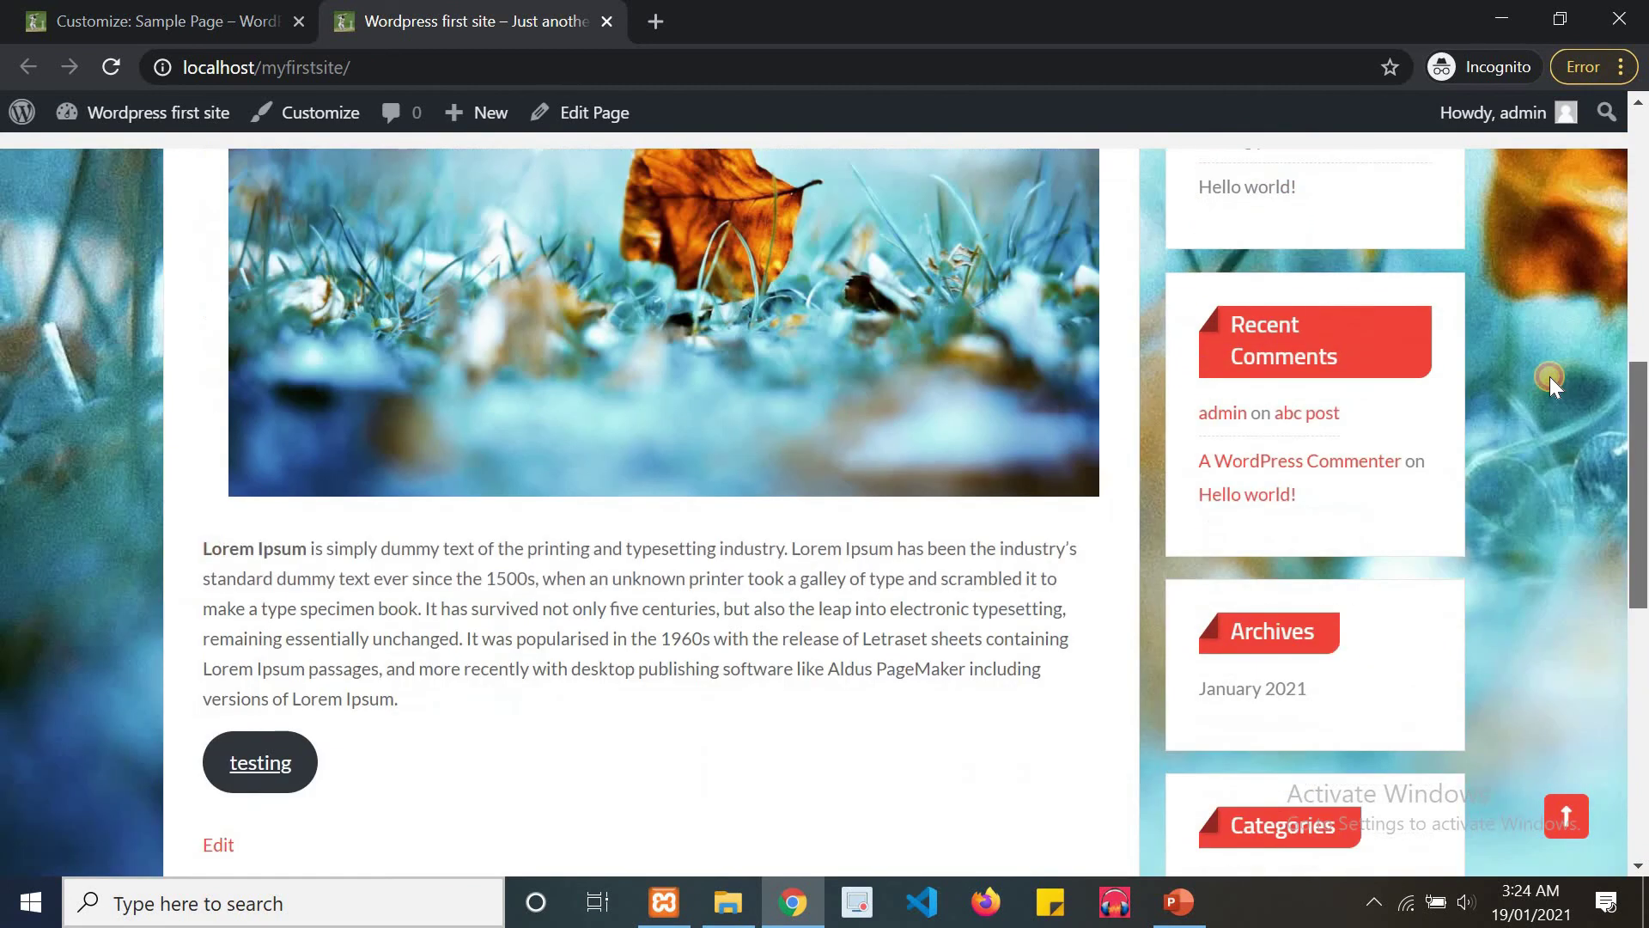
pyautogui.scroll(5, 1549, 377)
# Inspect the sidebar's "abc title" widget heading in the developer tools and shrink the tools pane so the heading stays in view.
pyautogui.doubleClick(1250, 368)
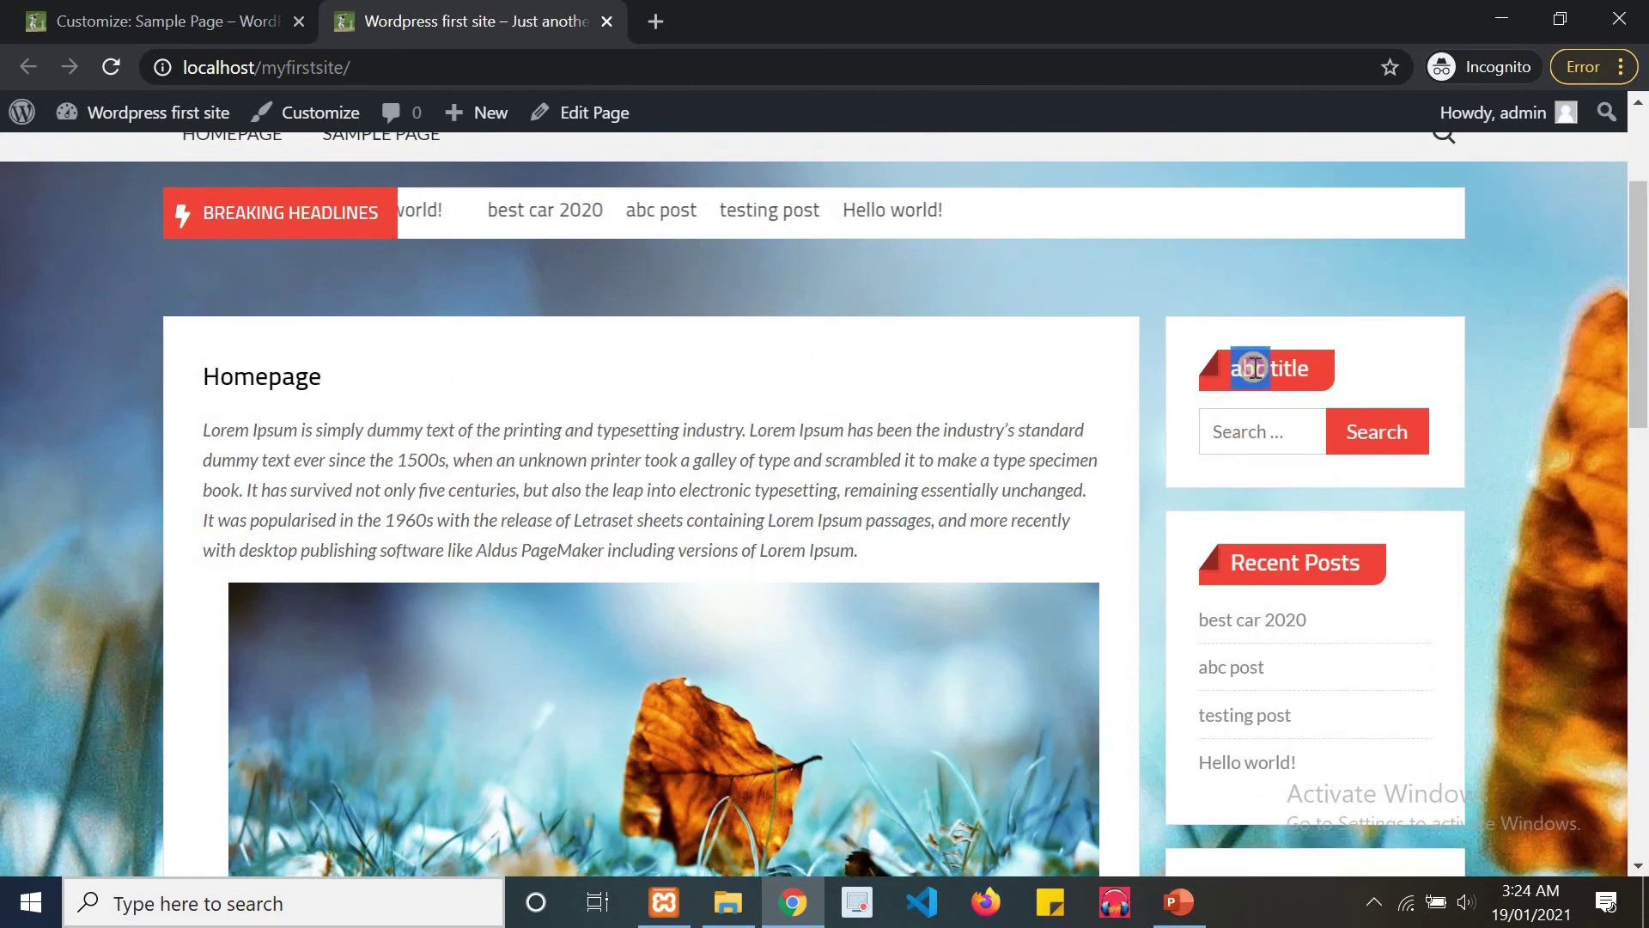
pyautogui.rightClick(1254, 367)
pyautogui.click(1185, 326)
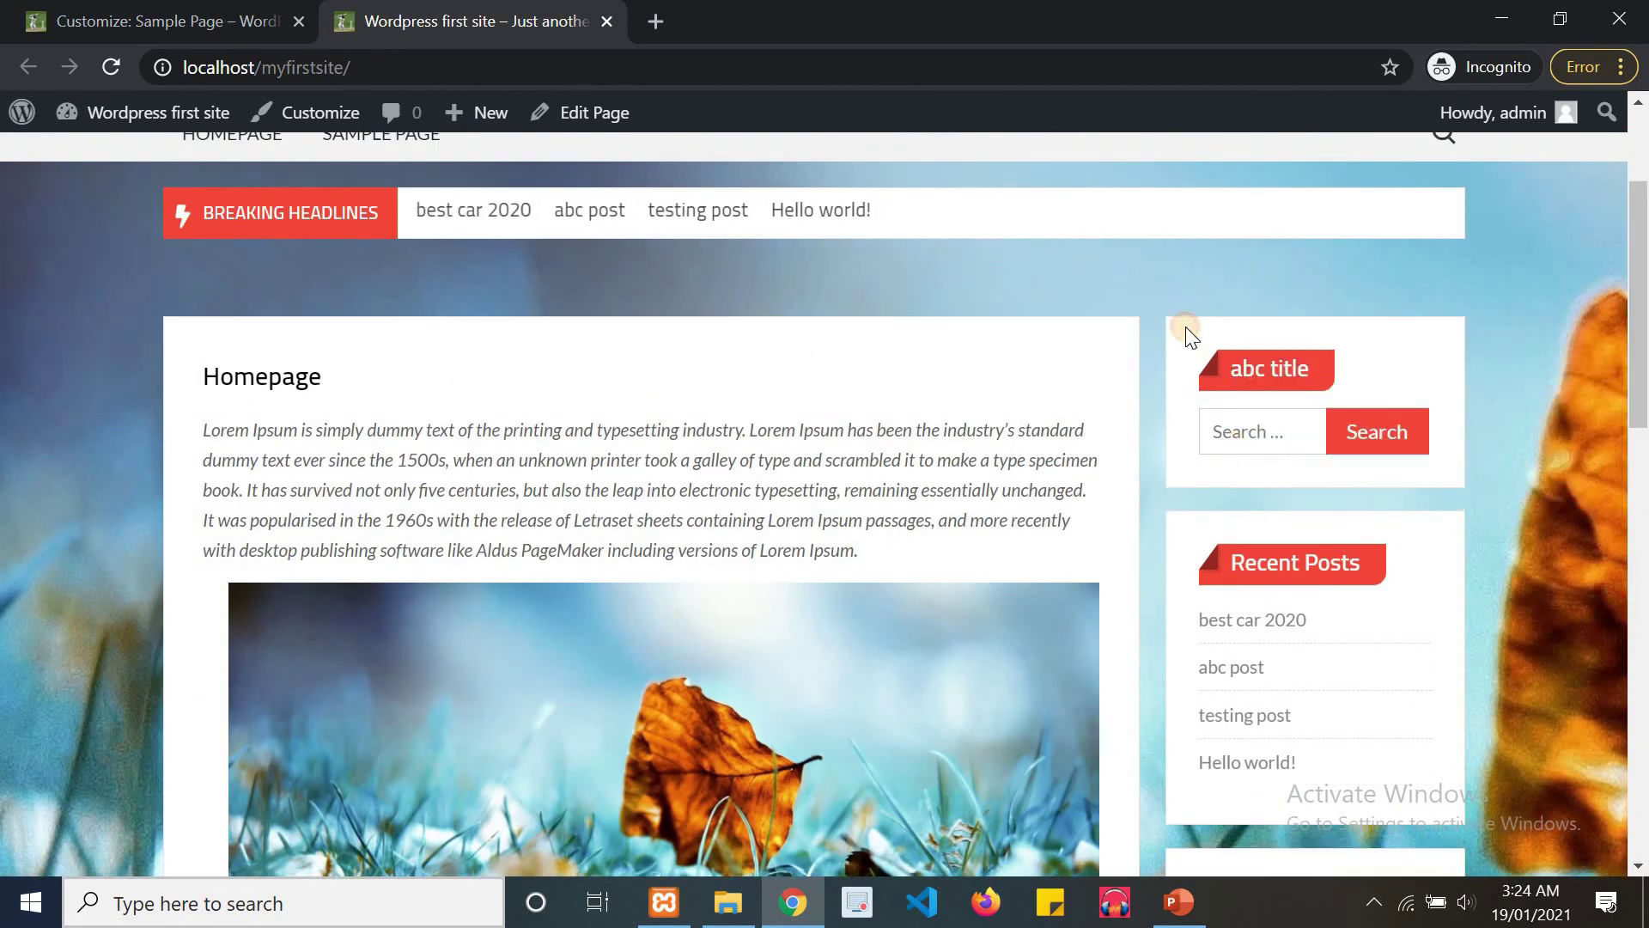
pyautogui.doubleClick(1242, 366)
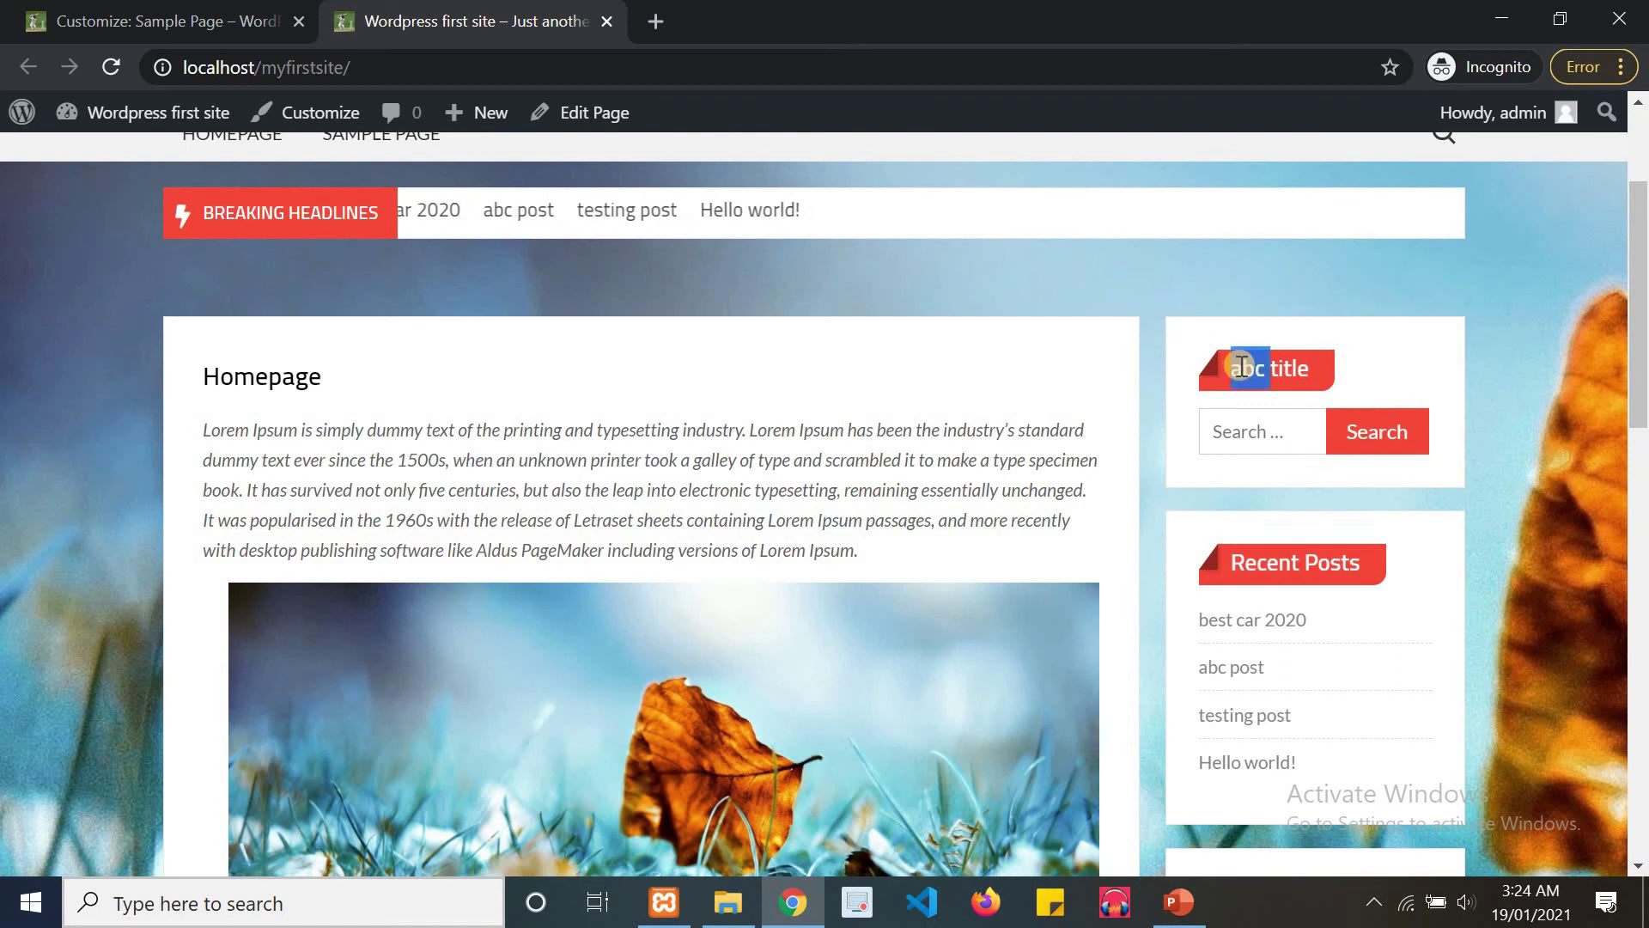
pyautogui.rightClick(1242, 366)
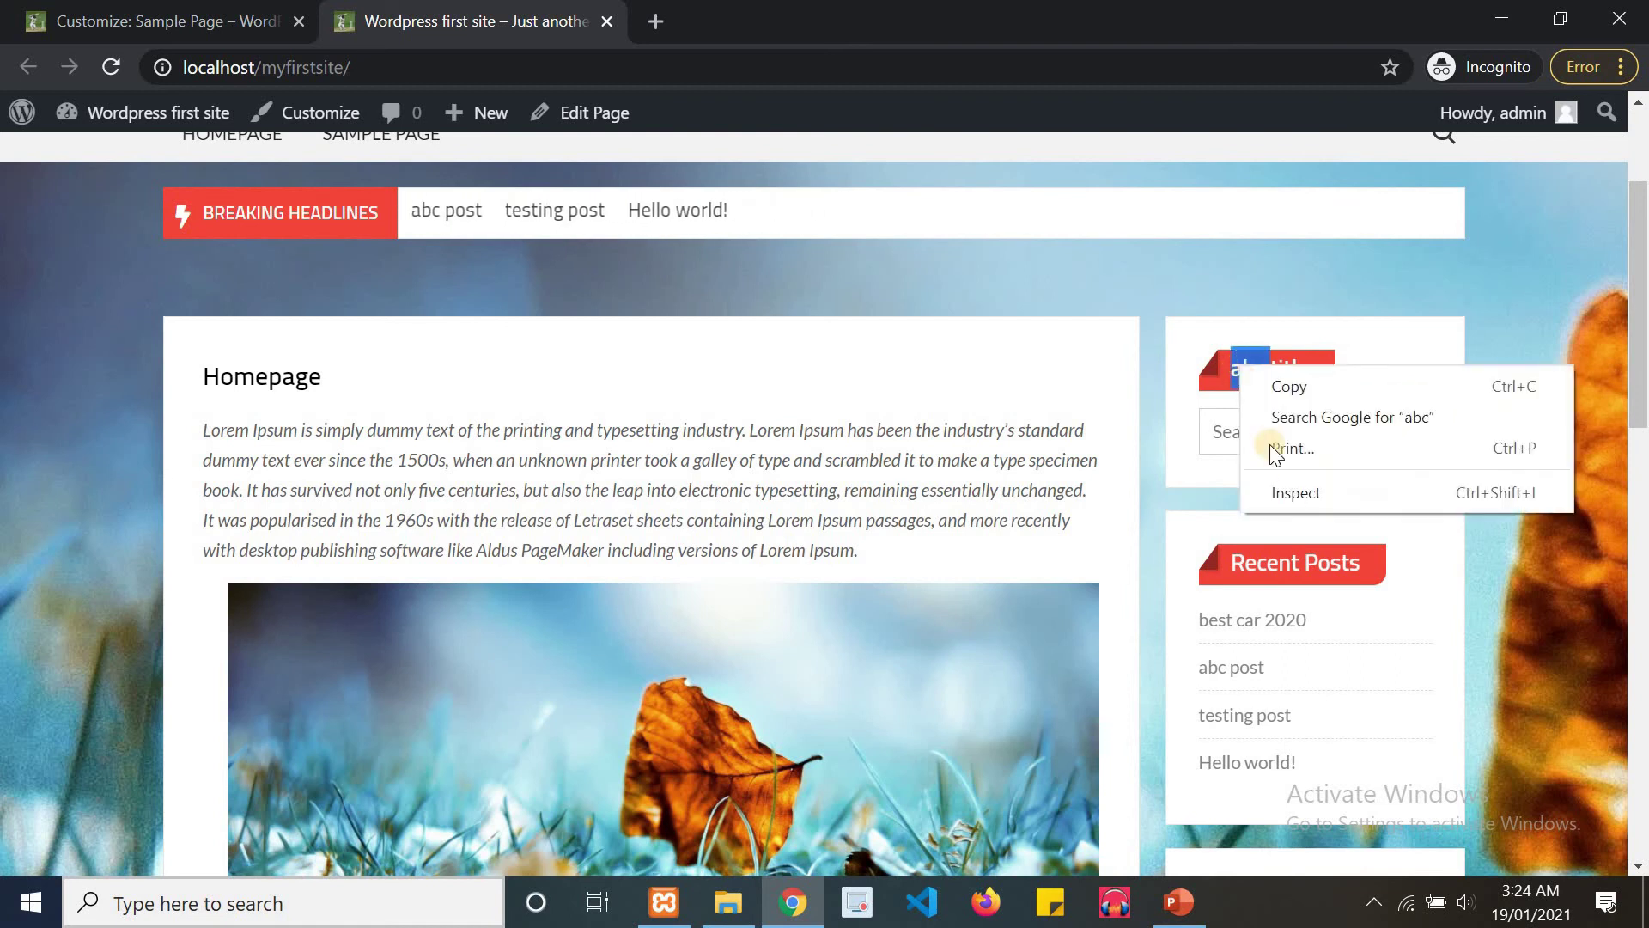
pyautogui.click(1285, 488)
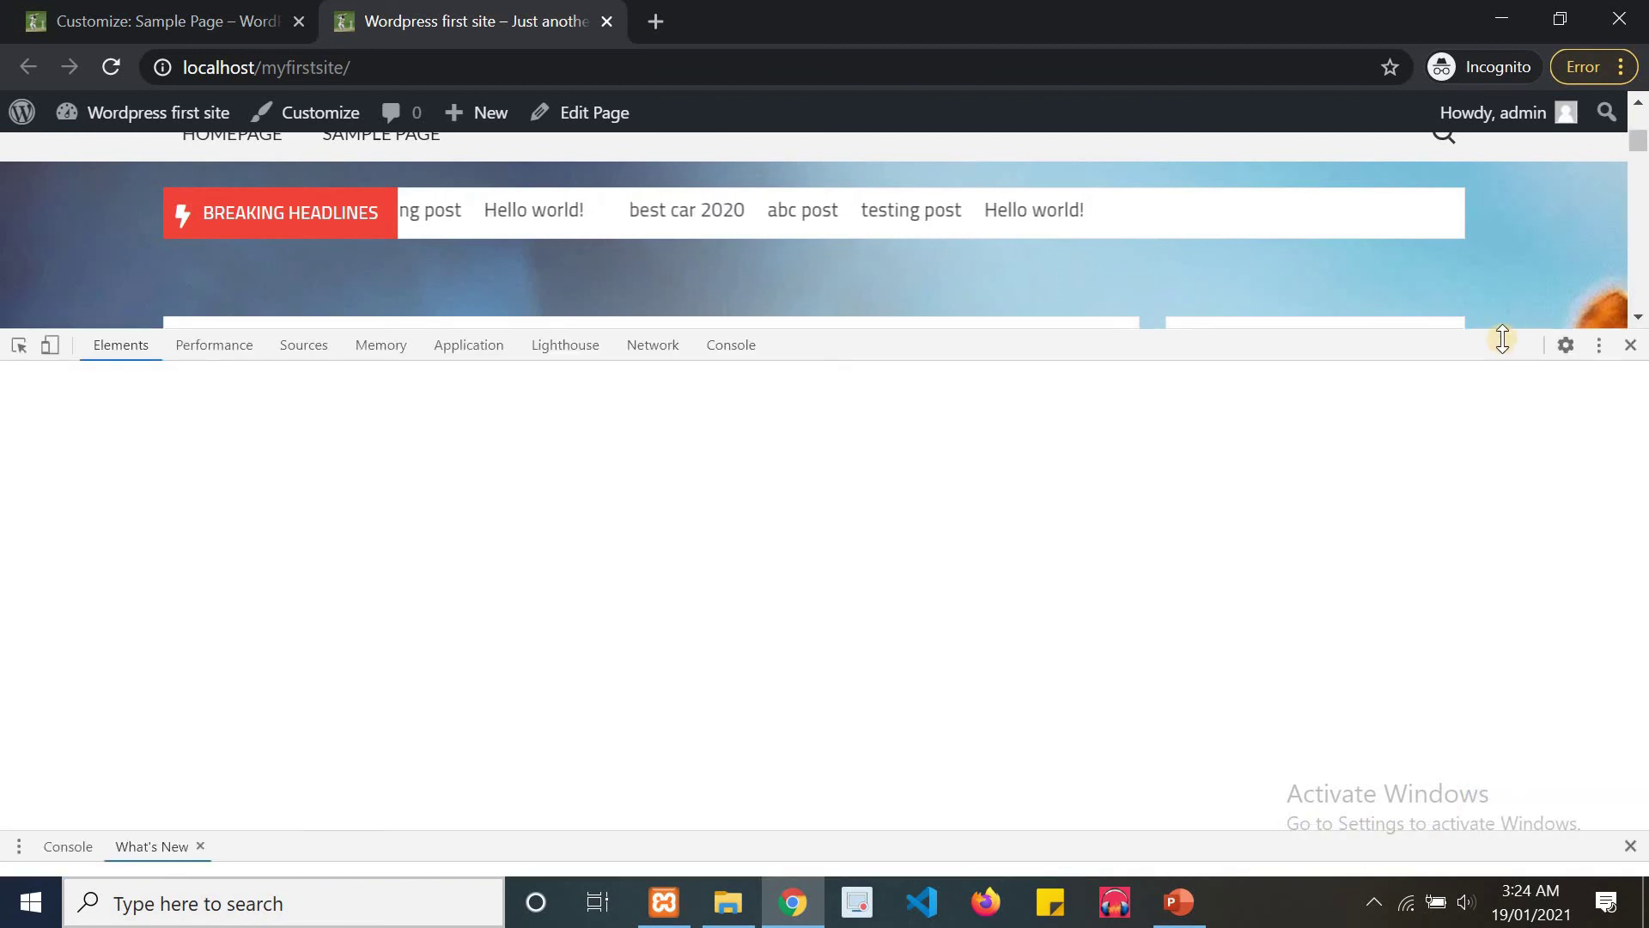
pyautogui.moveTo(1502, 339); pyautogui.dragTo(328, 484)
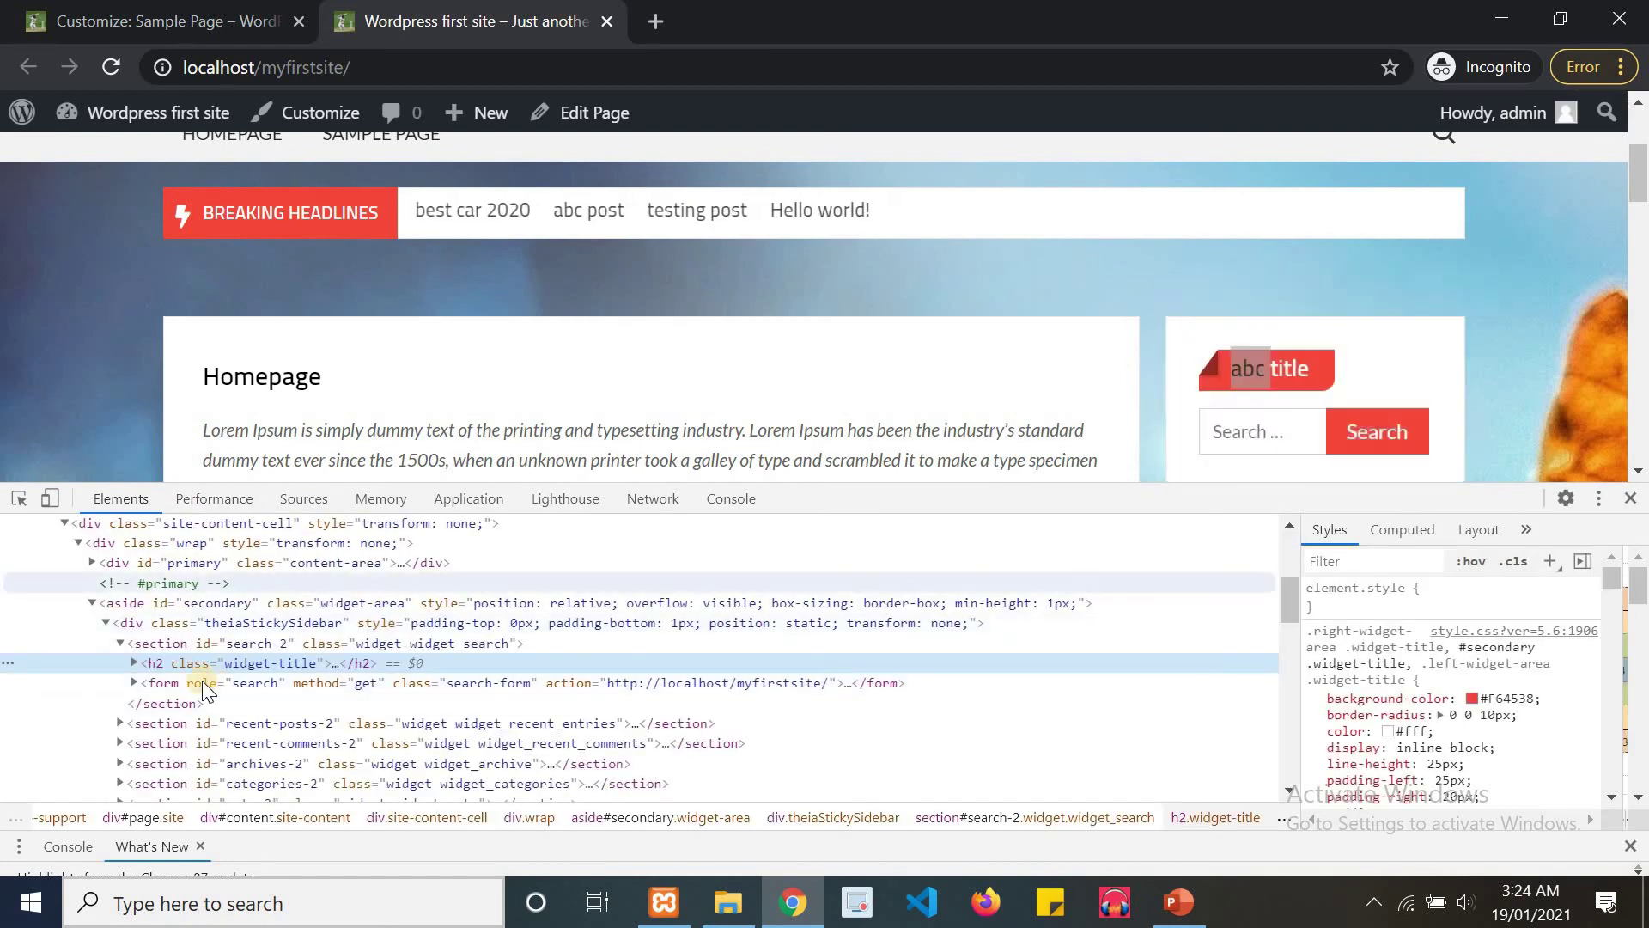
# Copy the class name widget-title from the sidebar heading's h2 element and go back to the Customizer's Additional CSS editor.
pyautogui.doubleClick(269, 663)
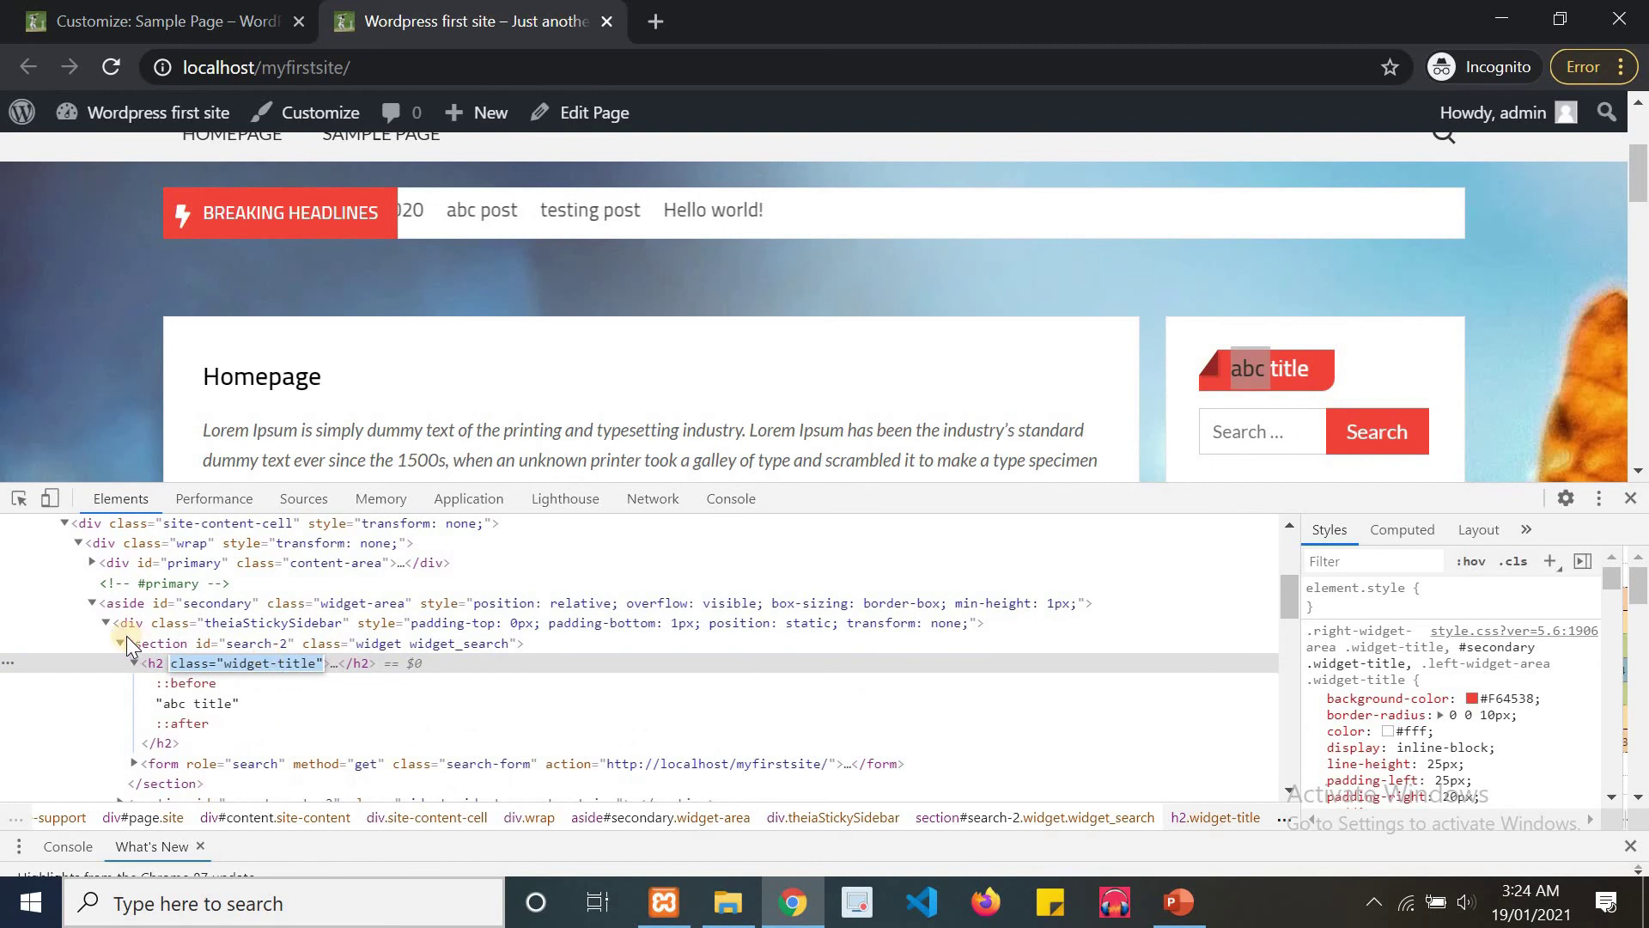
pyautogui.click(227, 663)
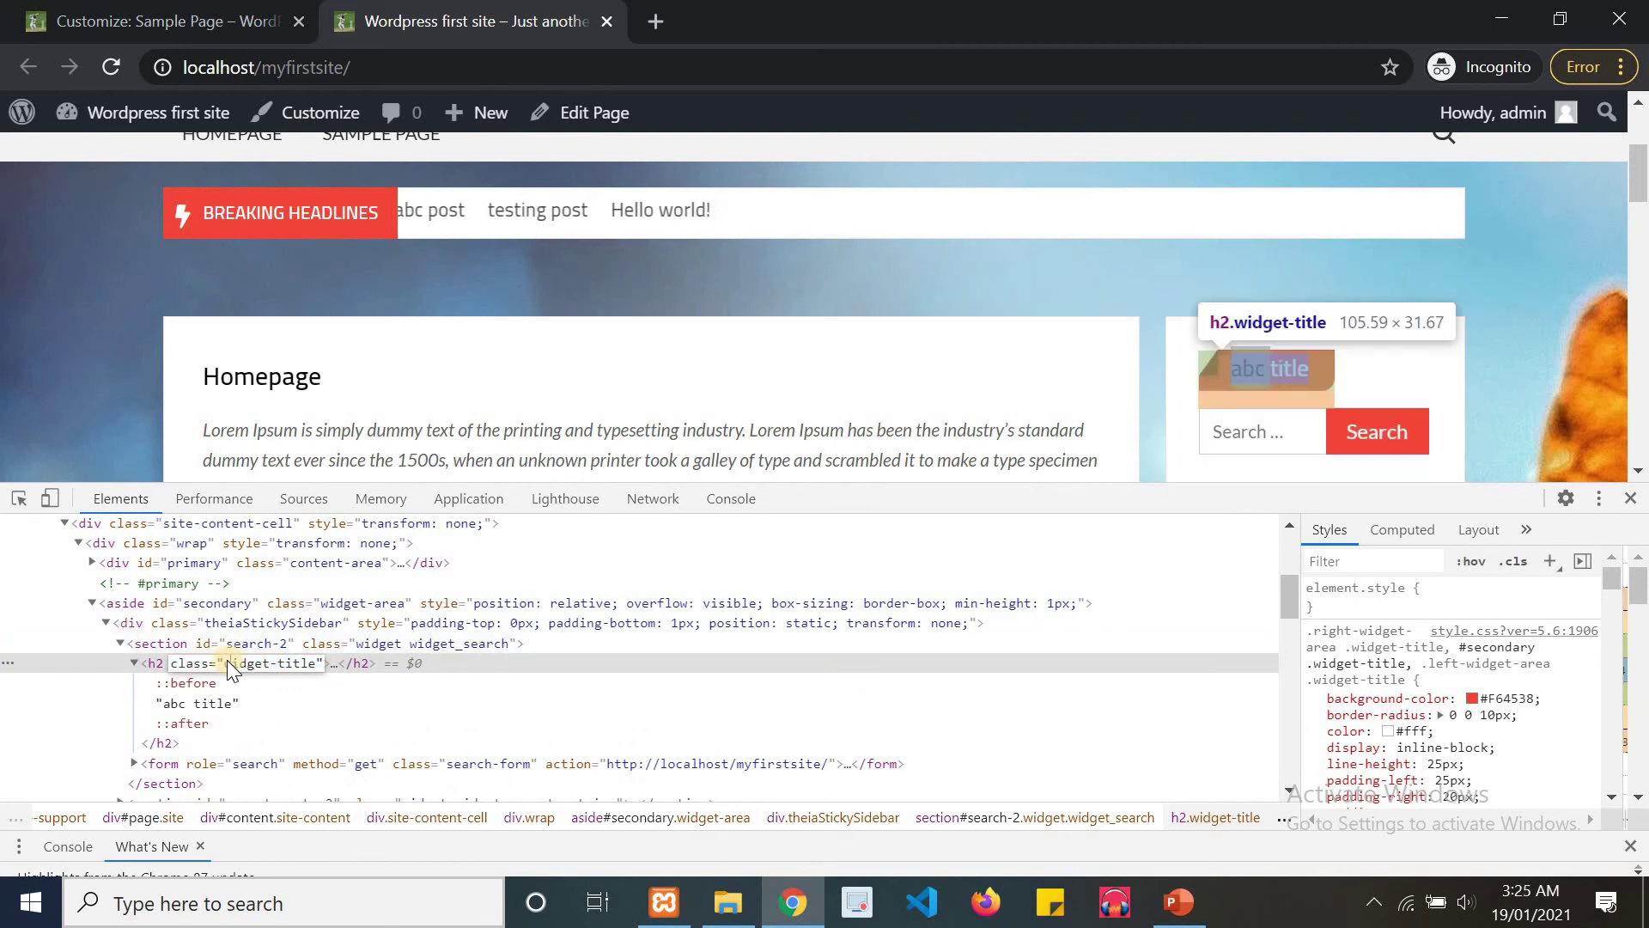
pyautogui.rightClick(316, 667)
pyautogui.press('Escape')
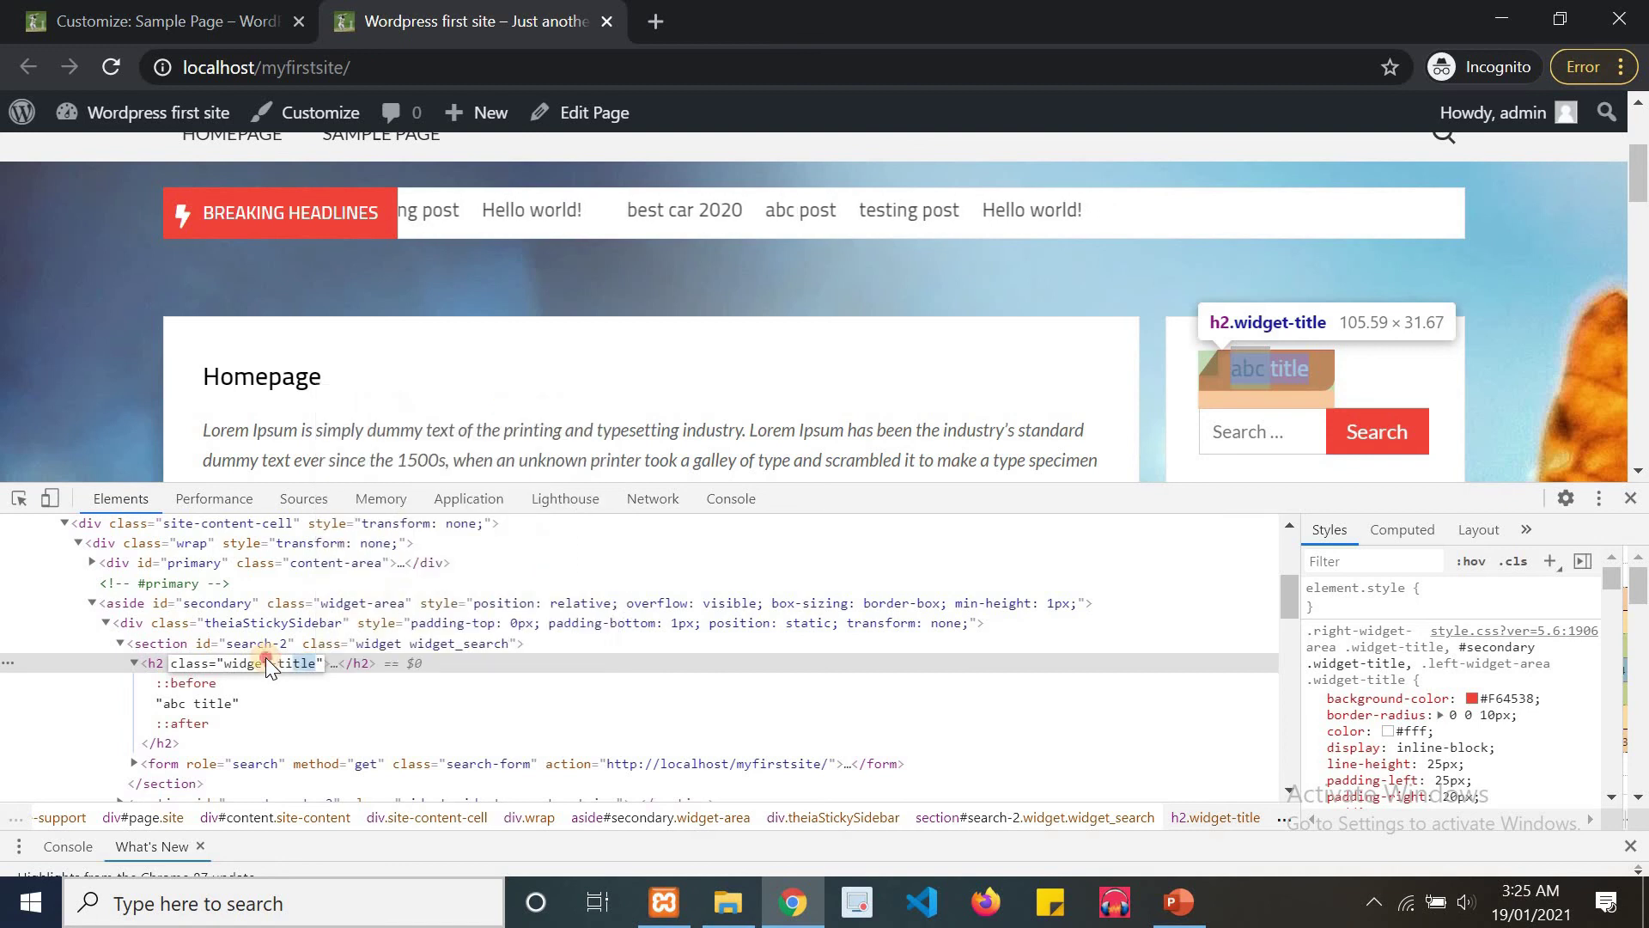
pyautogui.moveTo(266, 657); pyautogui.dragTo(228, 662)
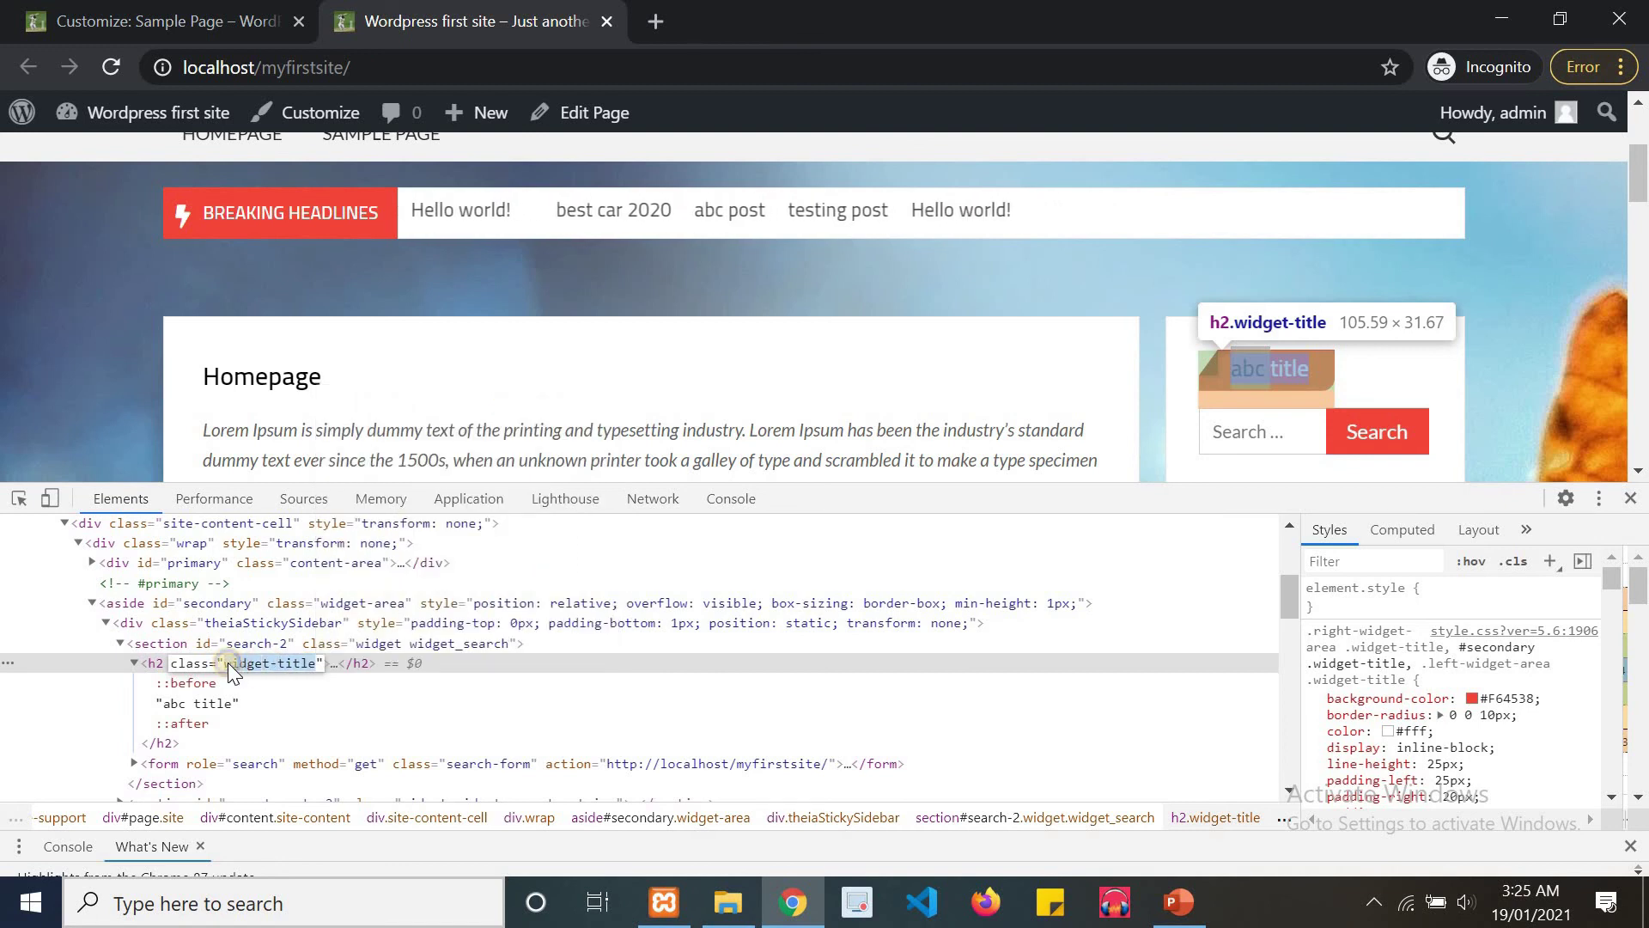
pyautogui.rightClick(228, 663)
pyautogui.click(301, 433)
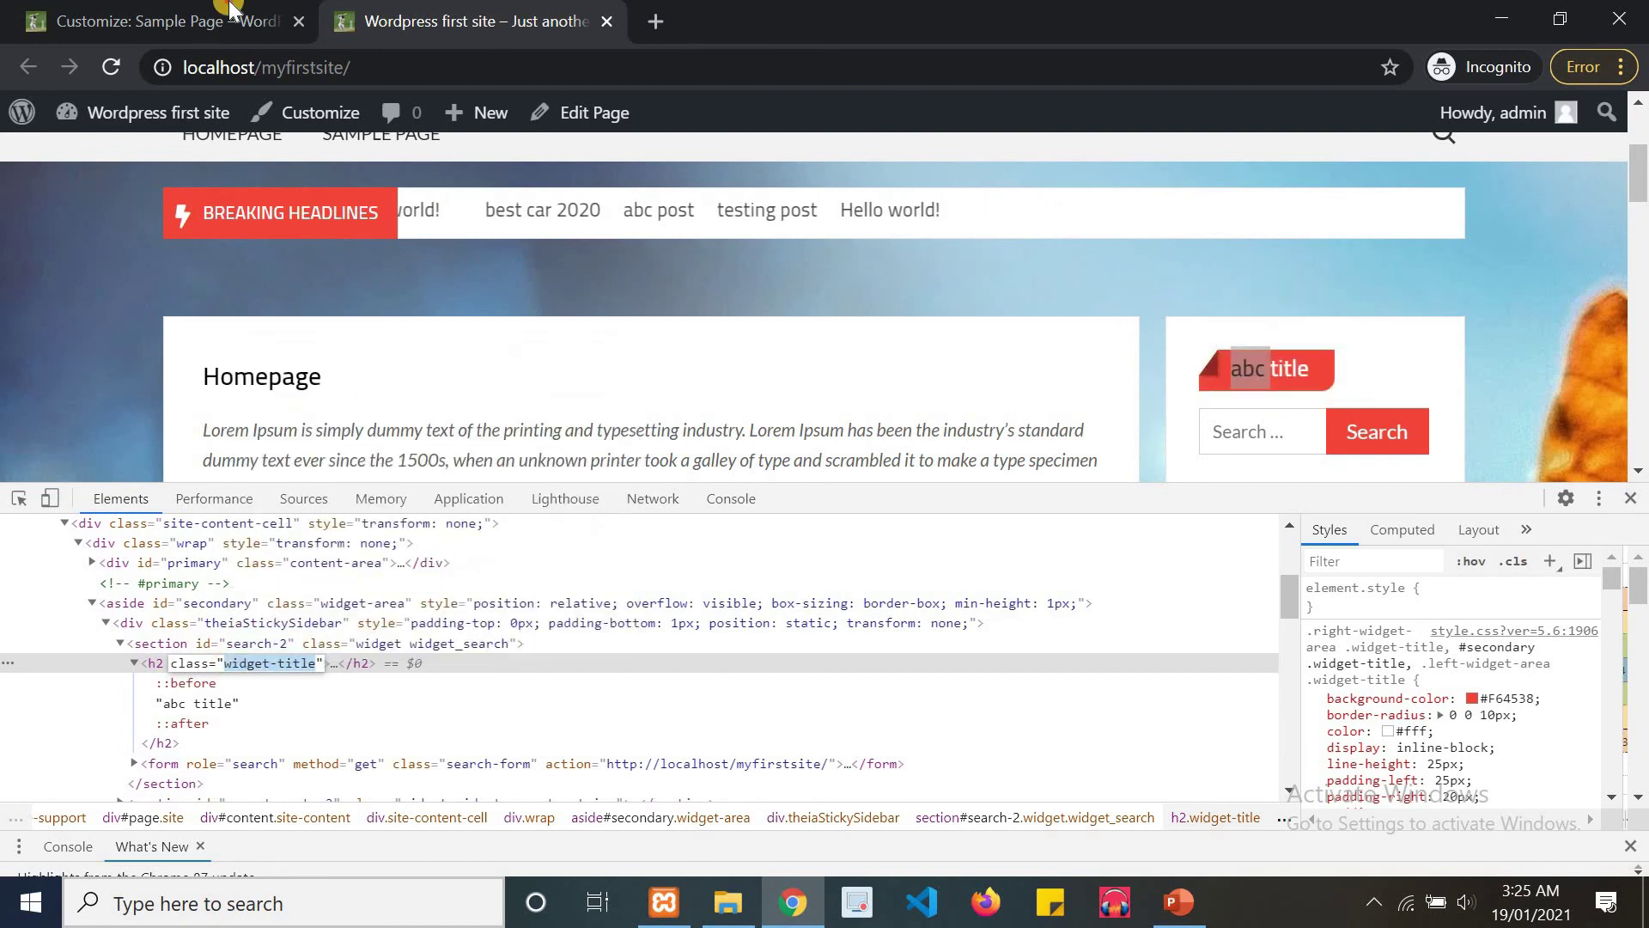
pyautogui.click(230, 19)
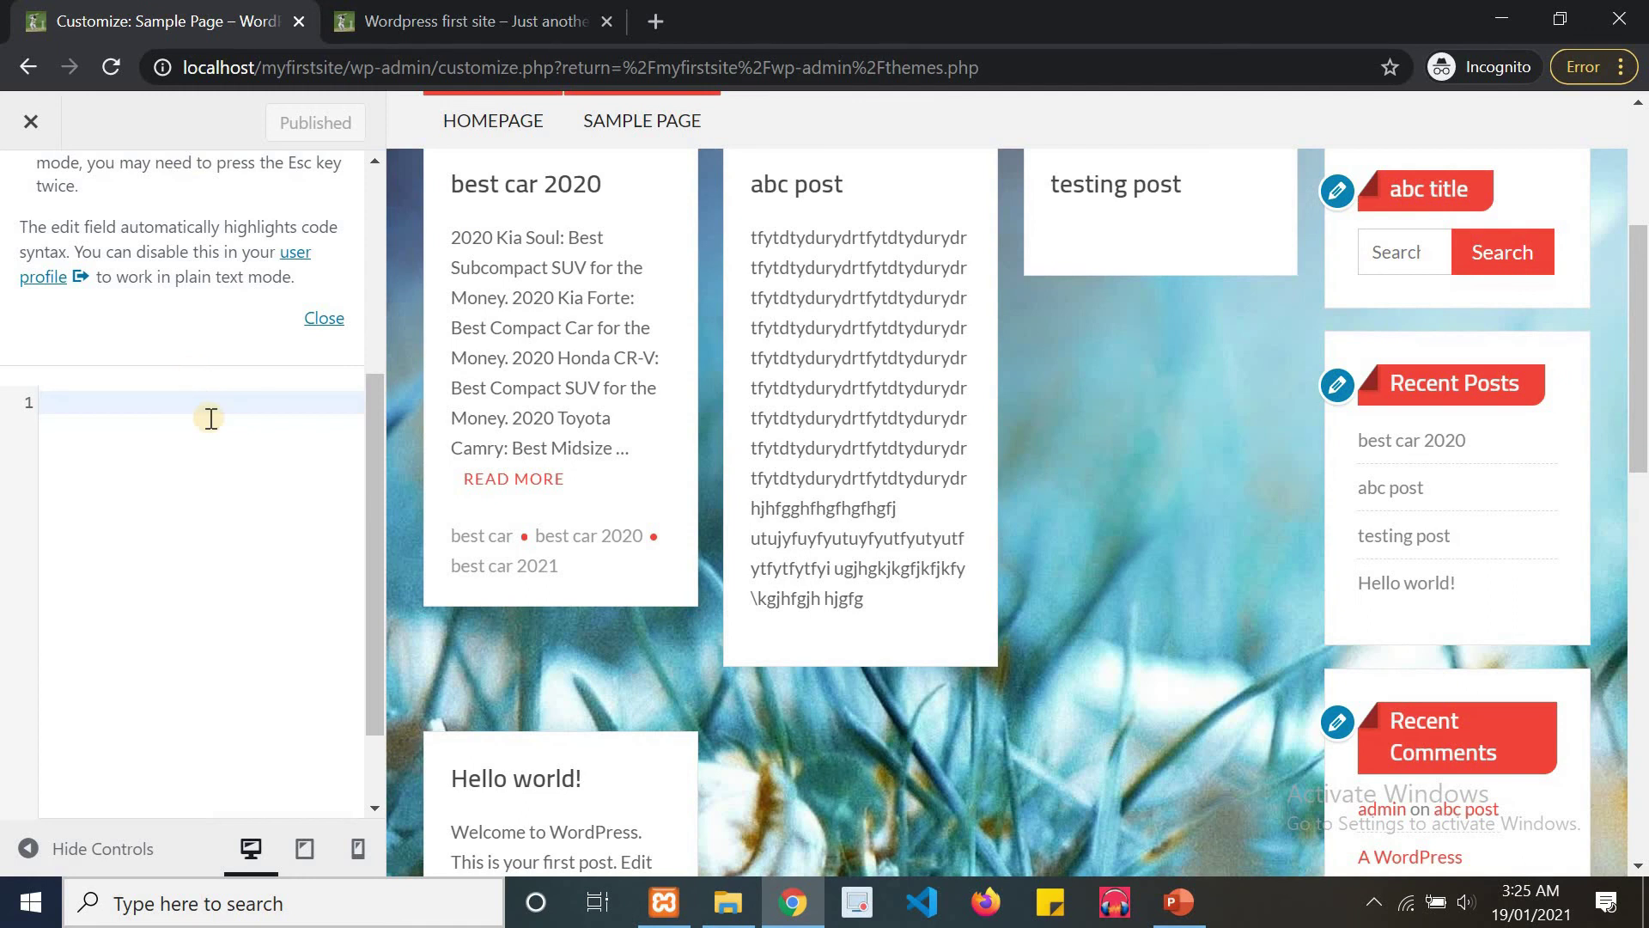
# Write a .widget-title rule in the Additional CSS editor with font-size:90px;.
pyautogui.write('.widget-title{')
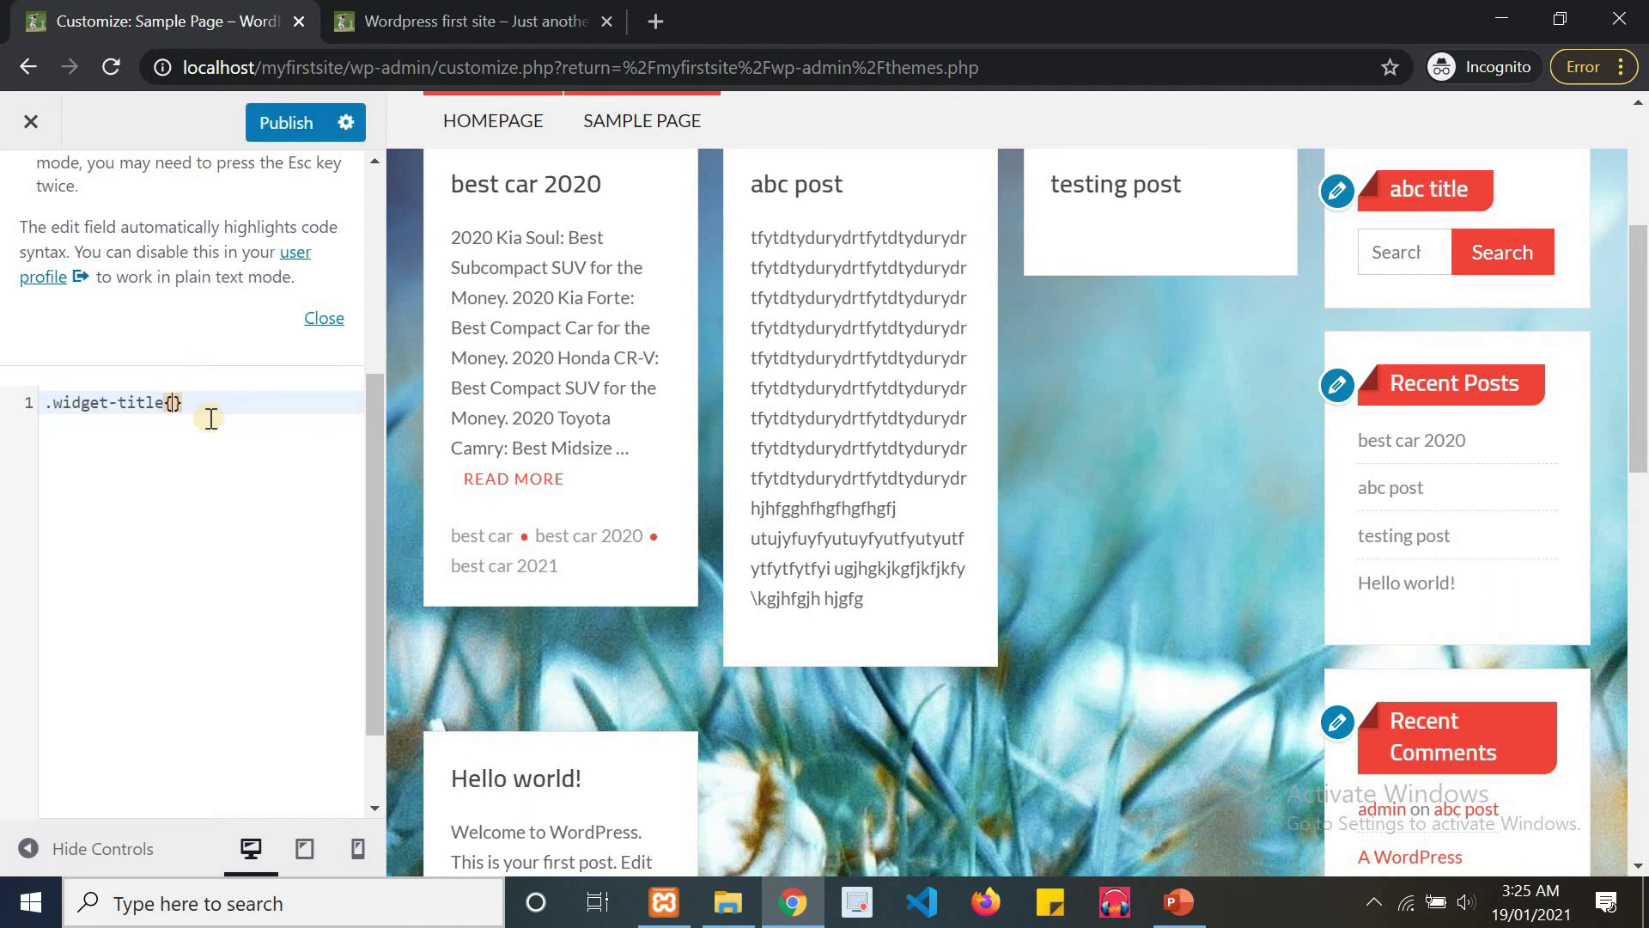
pyautogui.press('Return')
pyautogui.press('Return')
pyautogui.click(210, 419)
pyautogui.write('font')
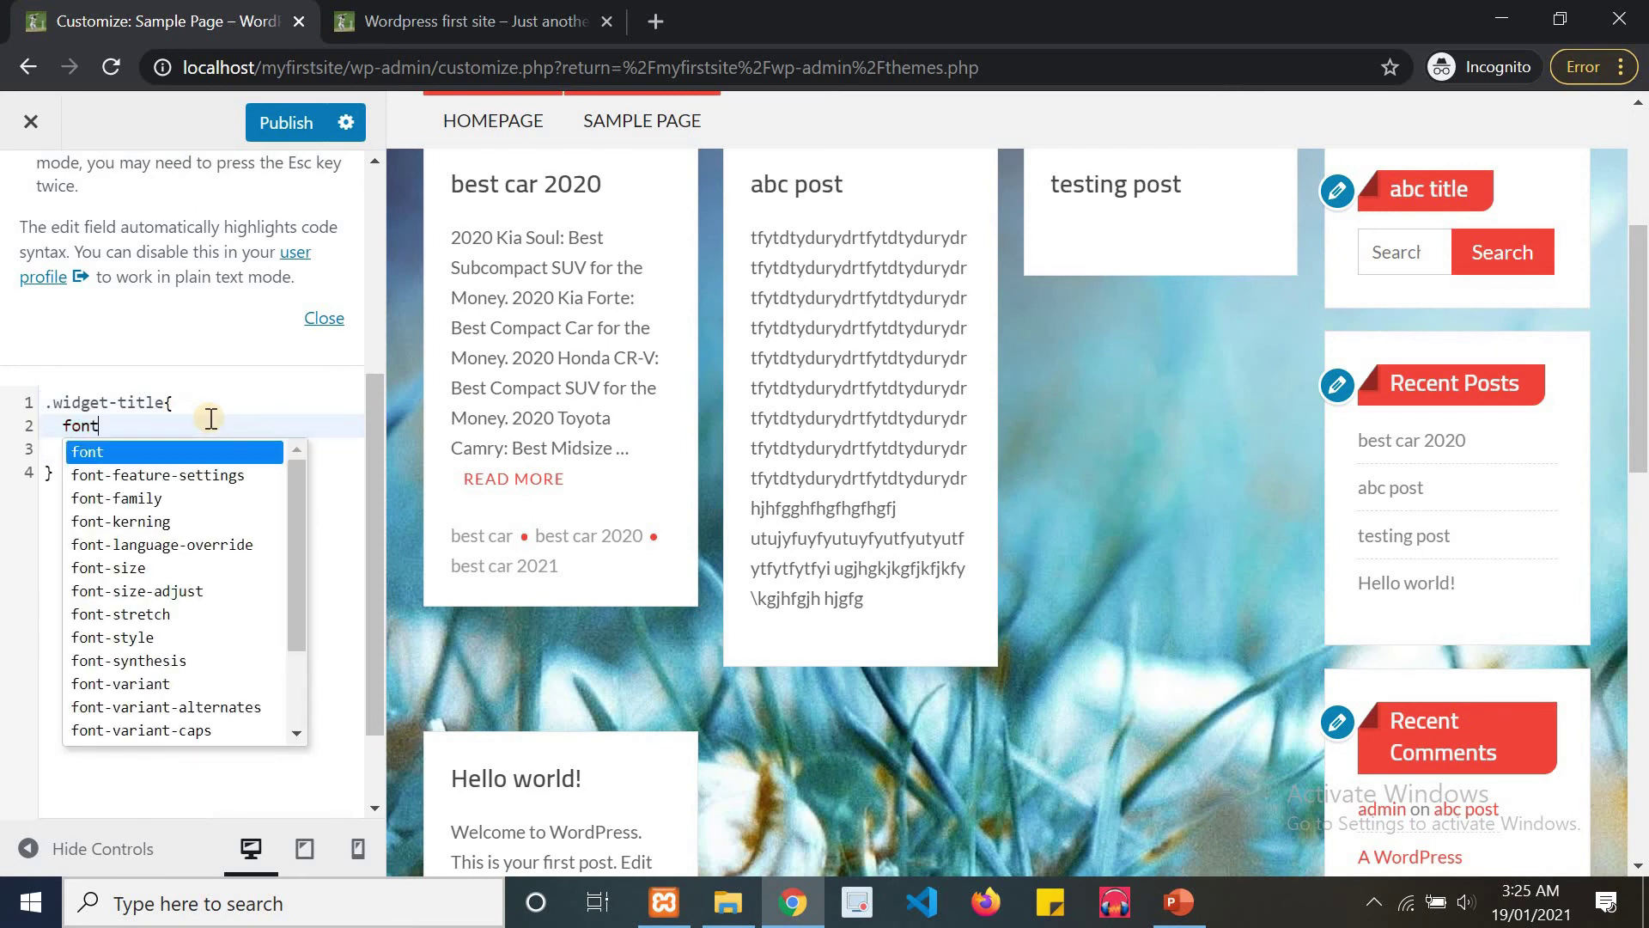
pyautogui.write('-s')
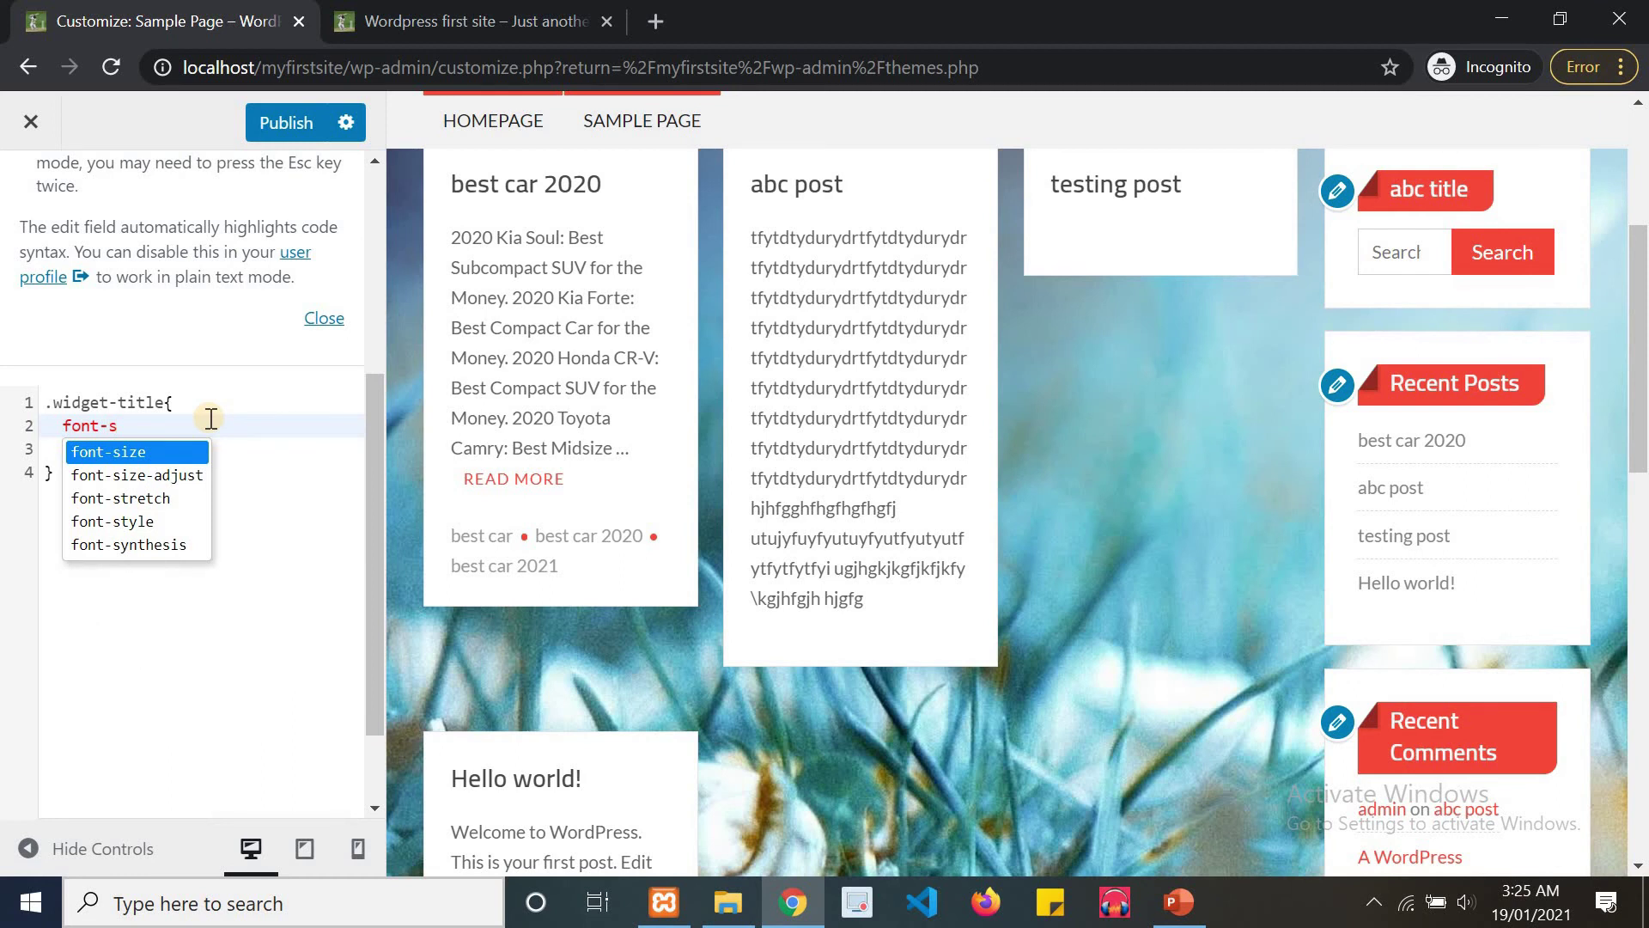
pyautogui.press('Return')
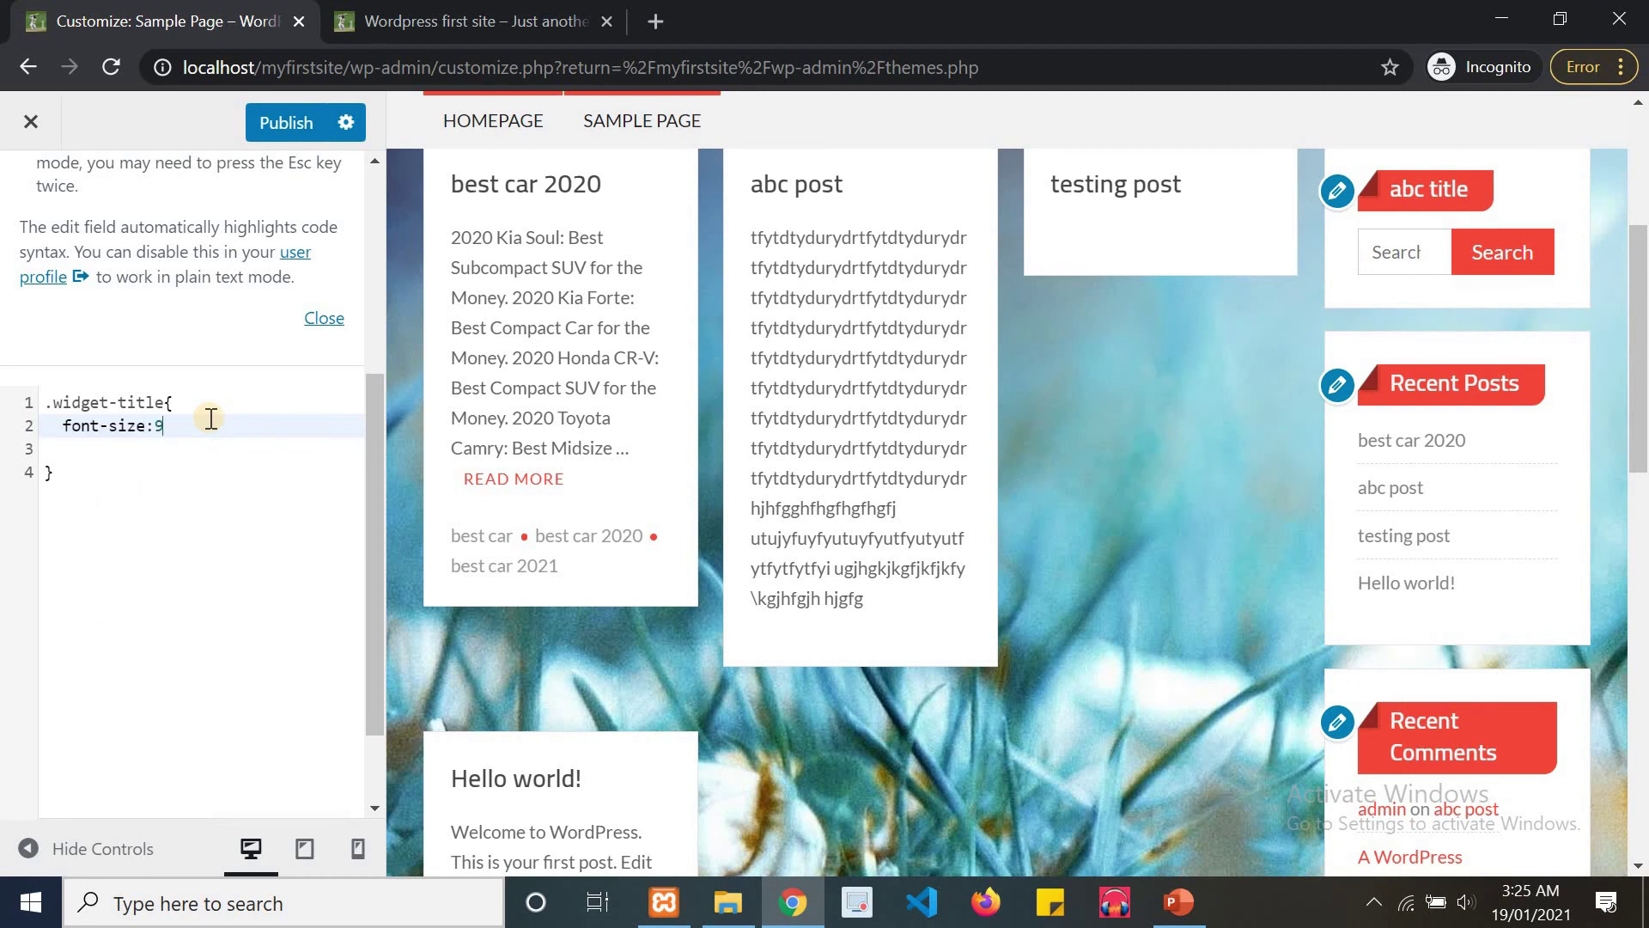
pyautogui.write(':90px;')
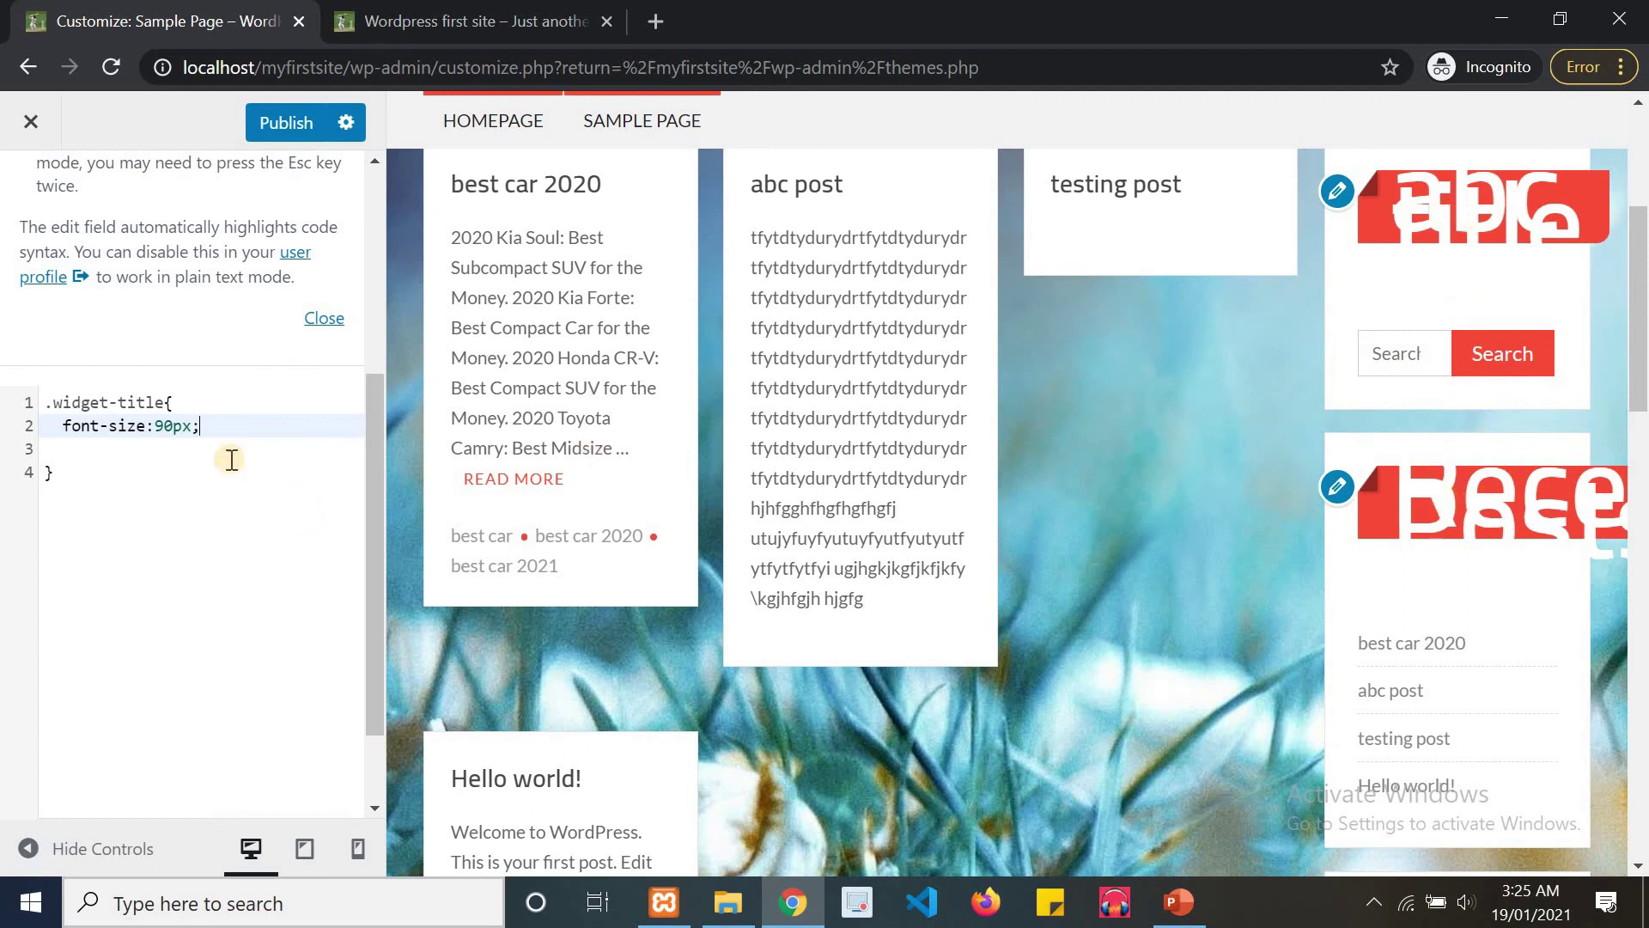
# Reduce the .widget-title font size, trying 40px and 30px and settling on 20px.
pyautogui.press('BackSpace')
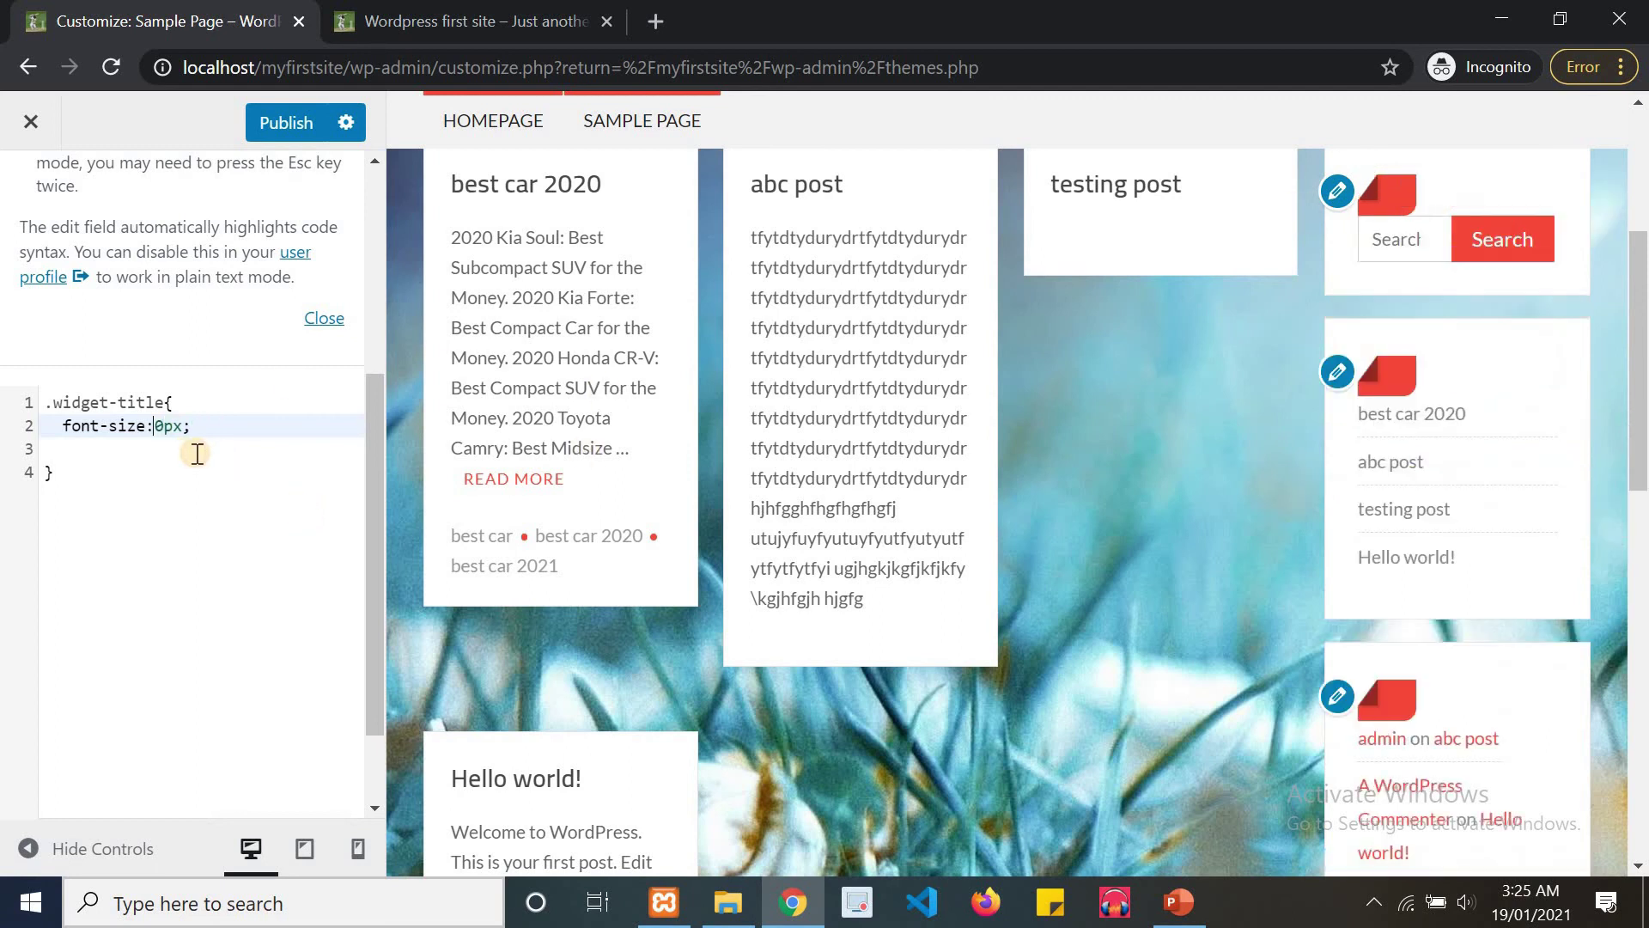
pyautogui.write('4')
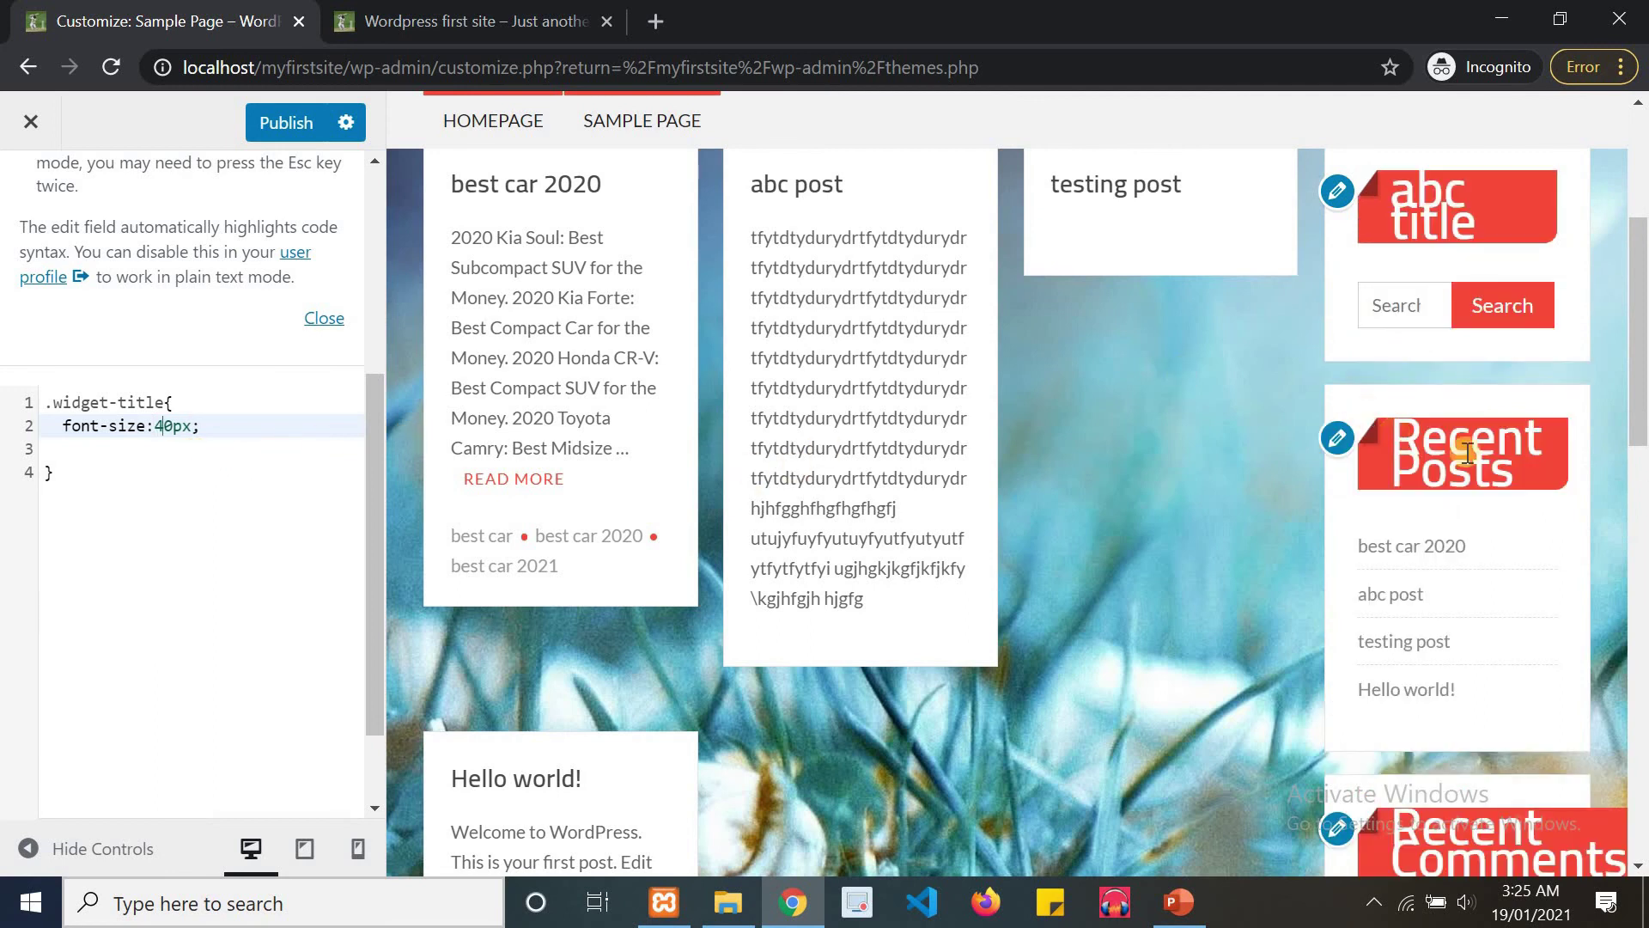
pyautogui.press('BackSpace')
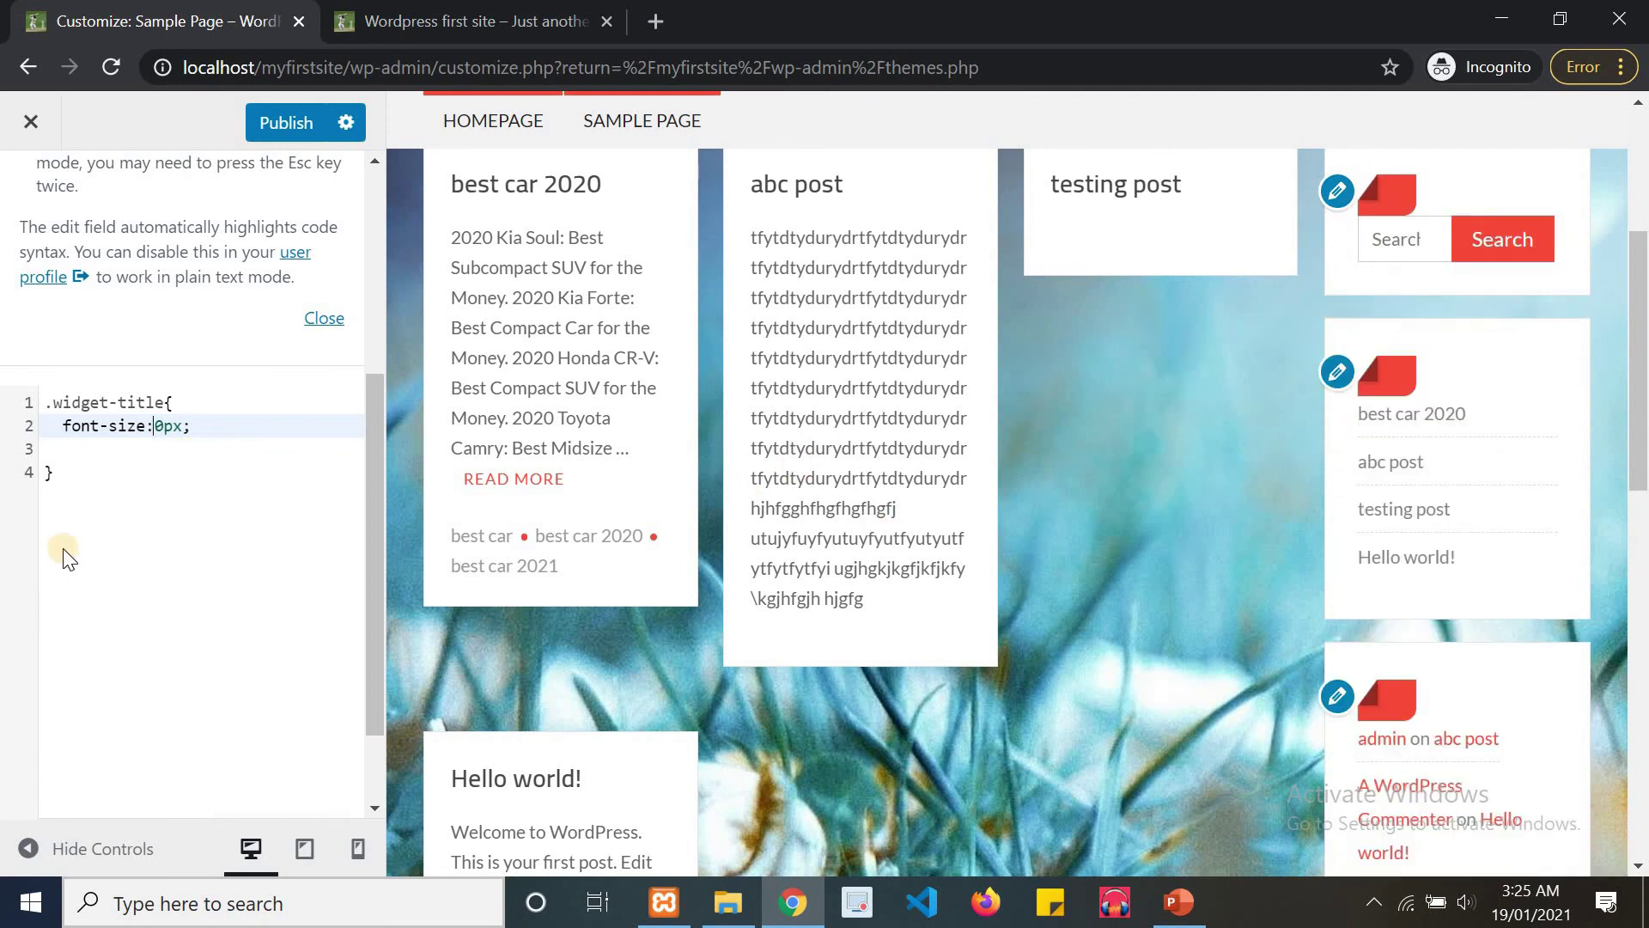
pyautogui.write('3')
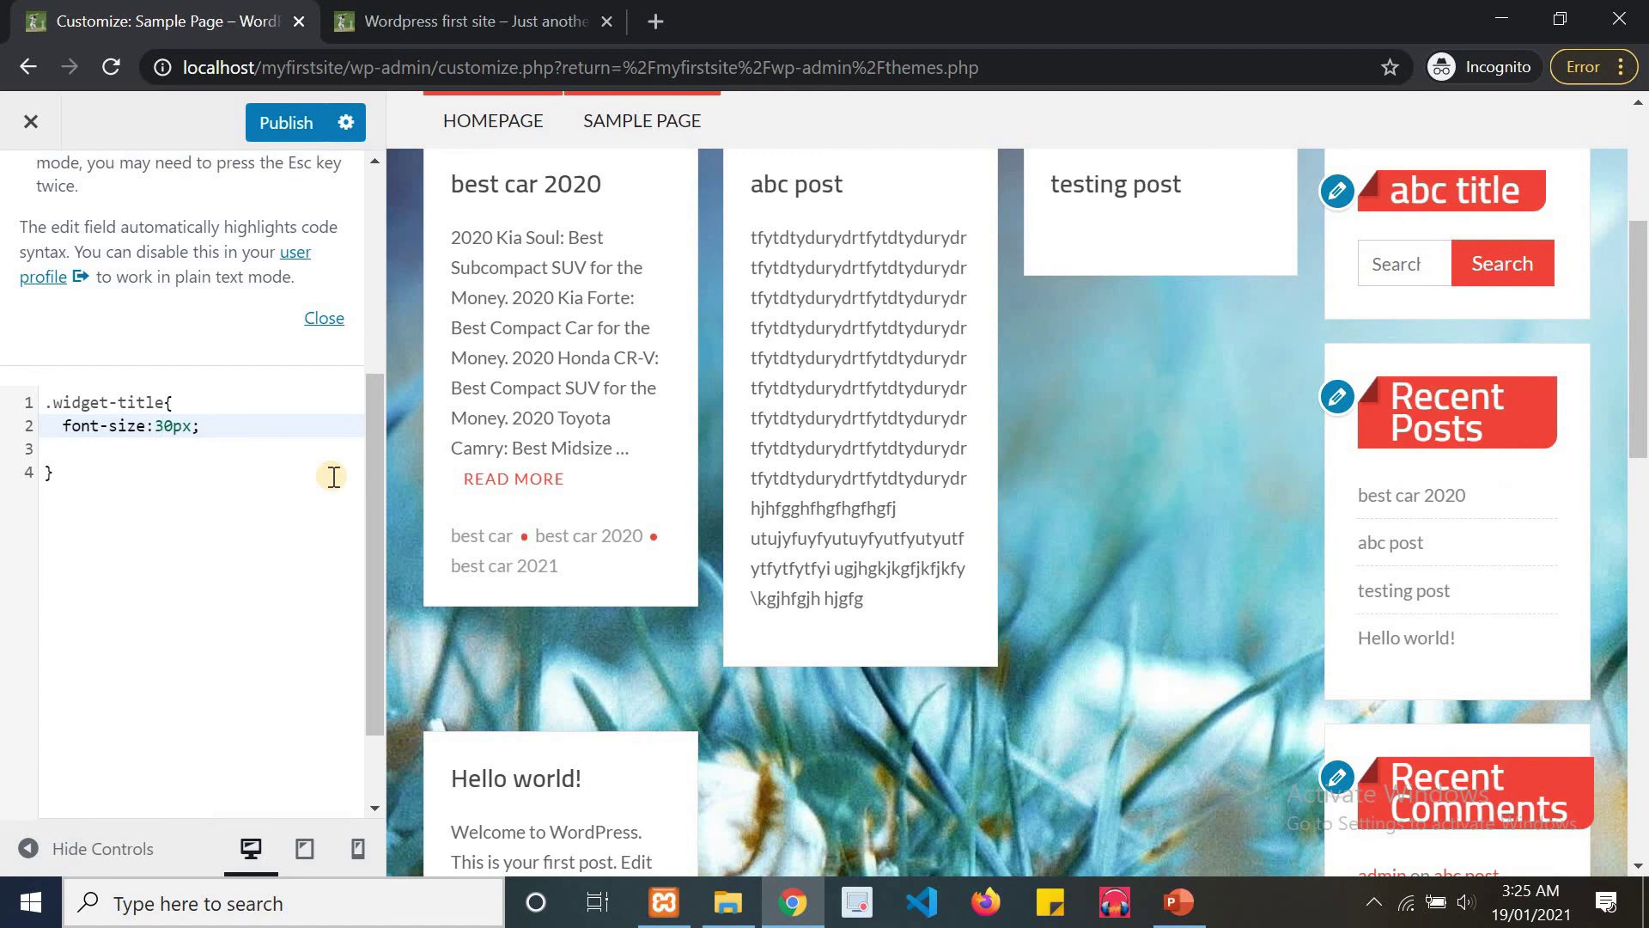
pyautogui.press('BackSpace')
pyautogui.write('2')
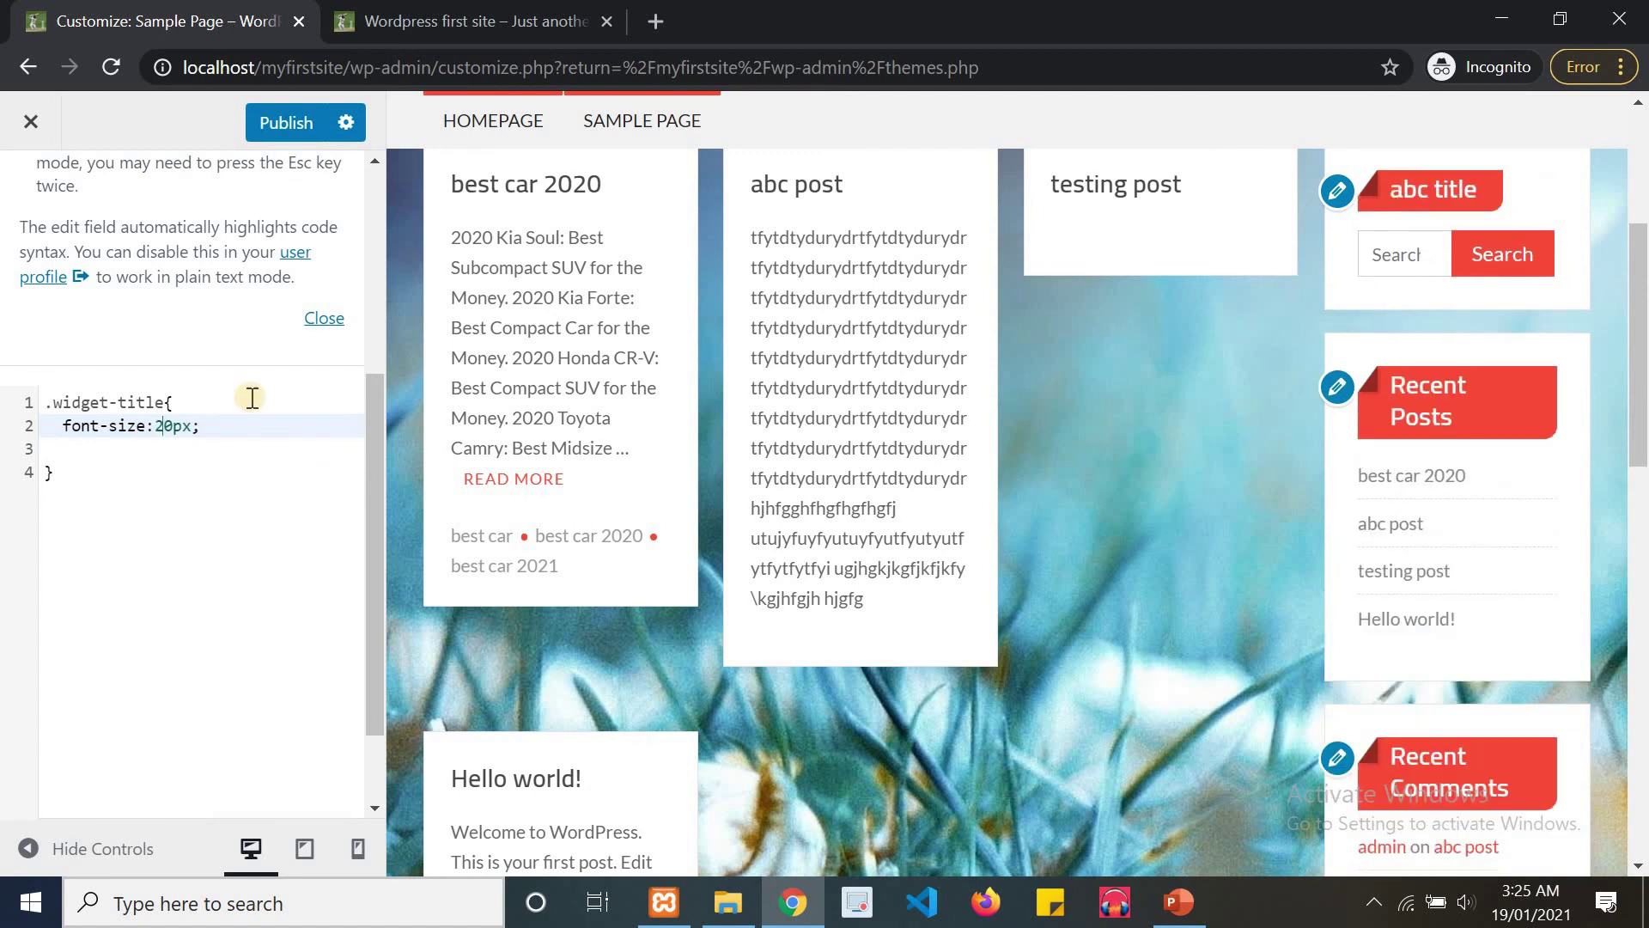
# Publish the custom CSS, close the developer tools on the live site and reload it to check the sidebar widget titles.
pyautogui.click(275, 125)
pyautogui.click(479, 21)
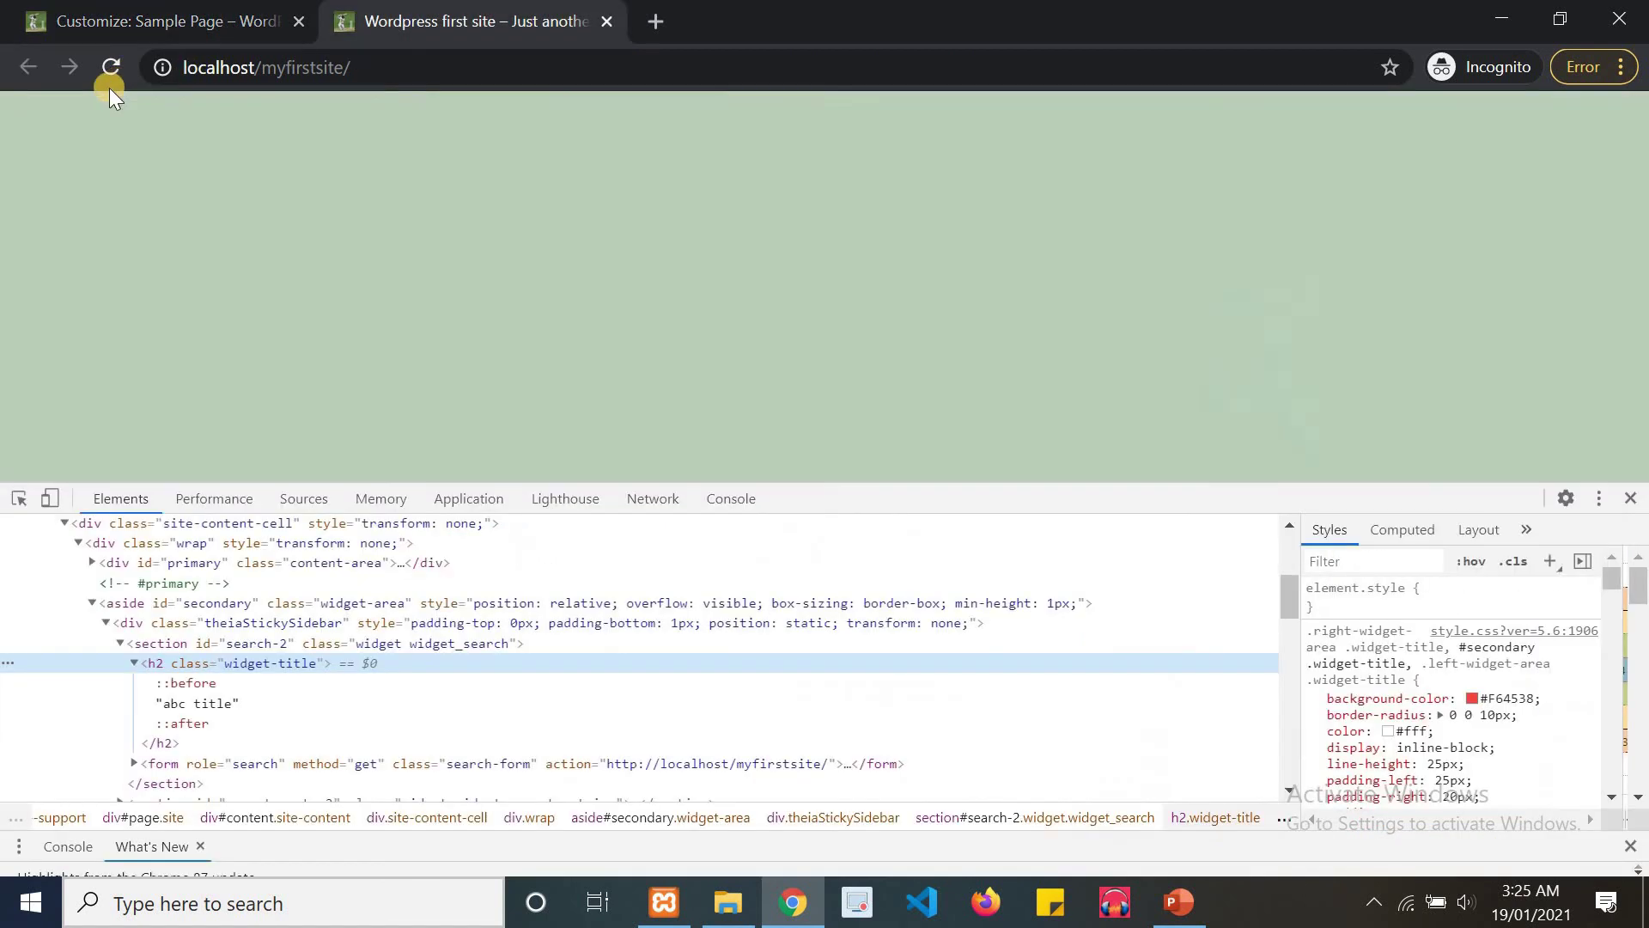
pyautogui.press('F5')
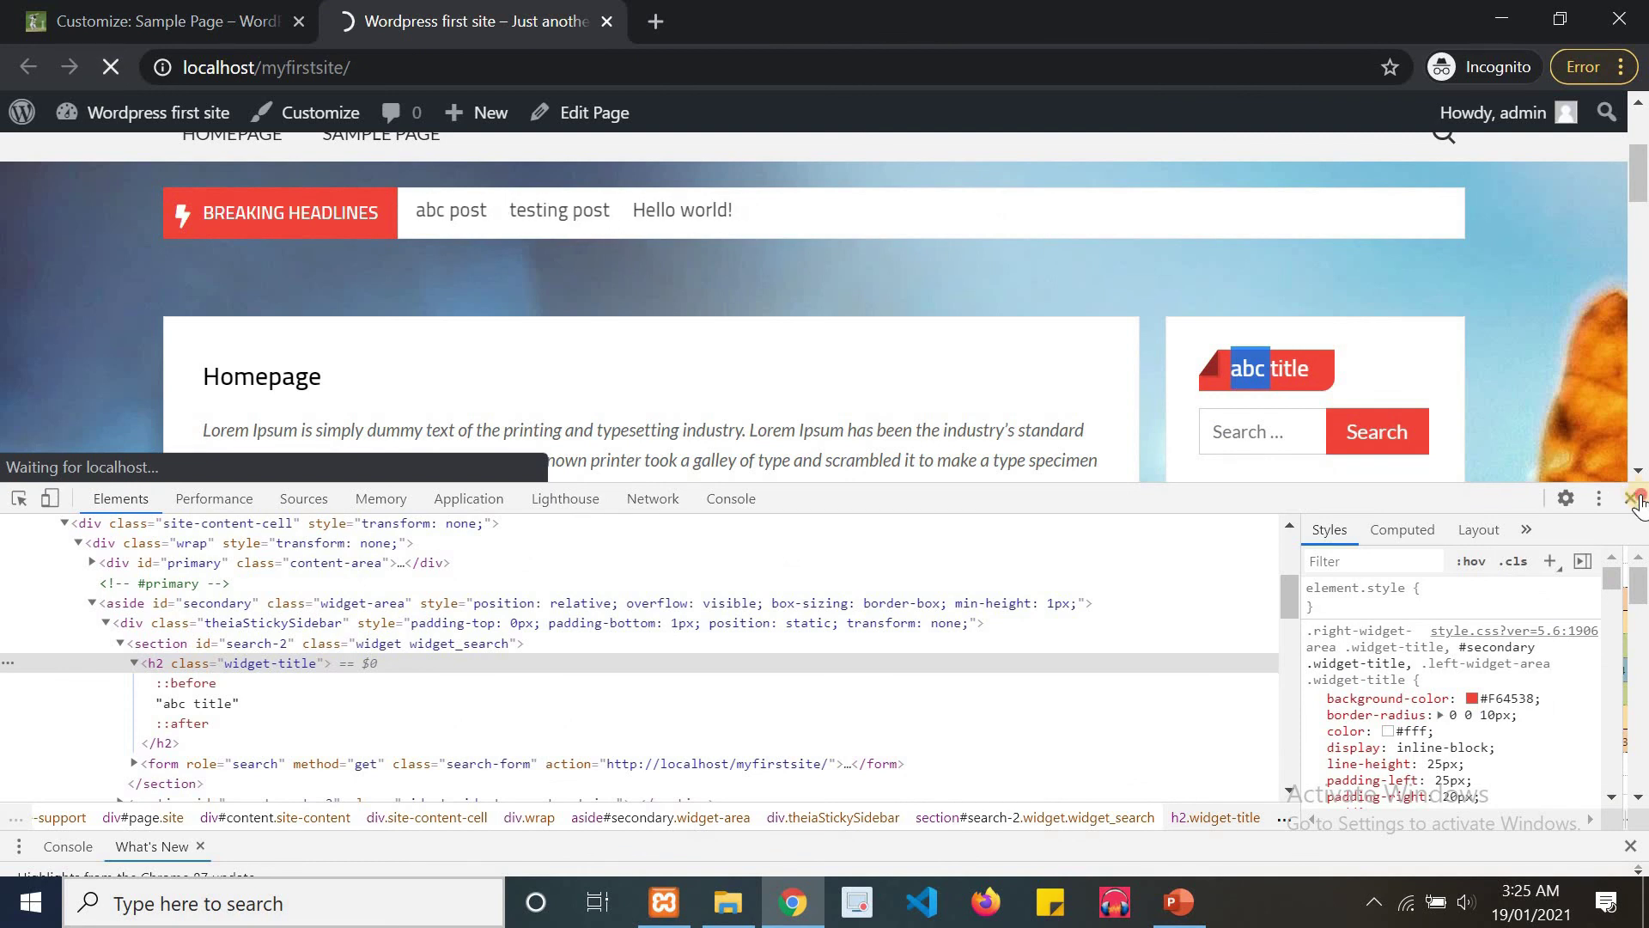
pyautogui.press('F12')
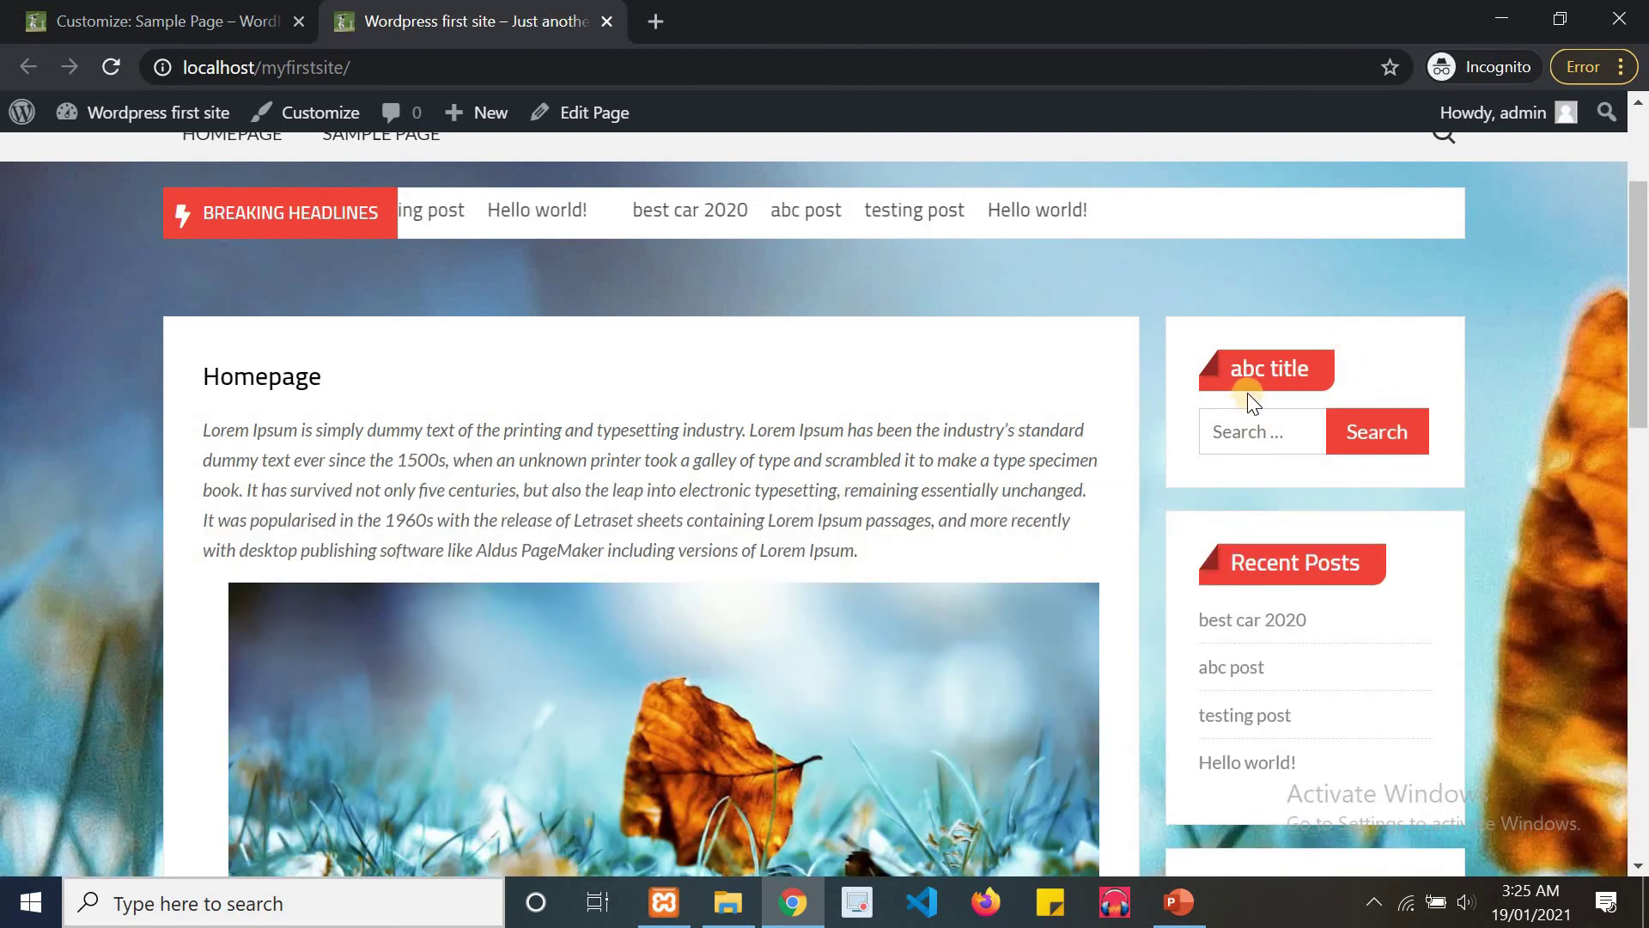
pyautogui.click(110, 66)
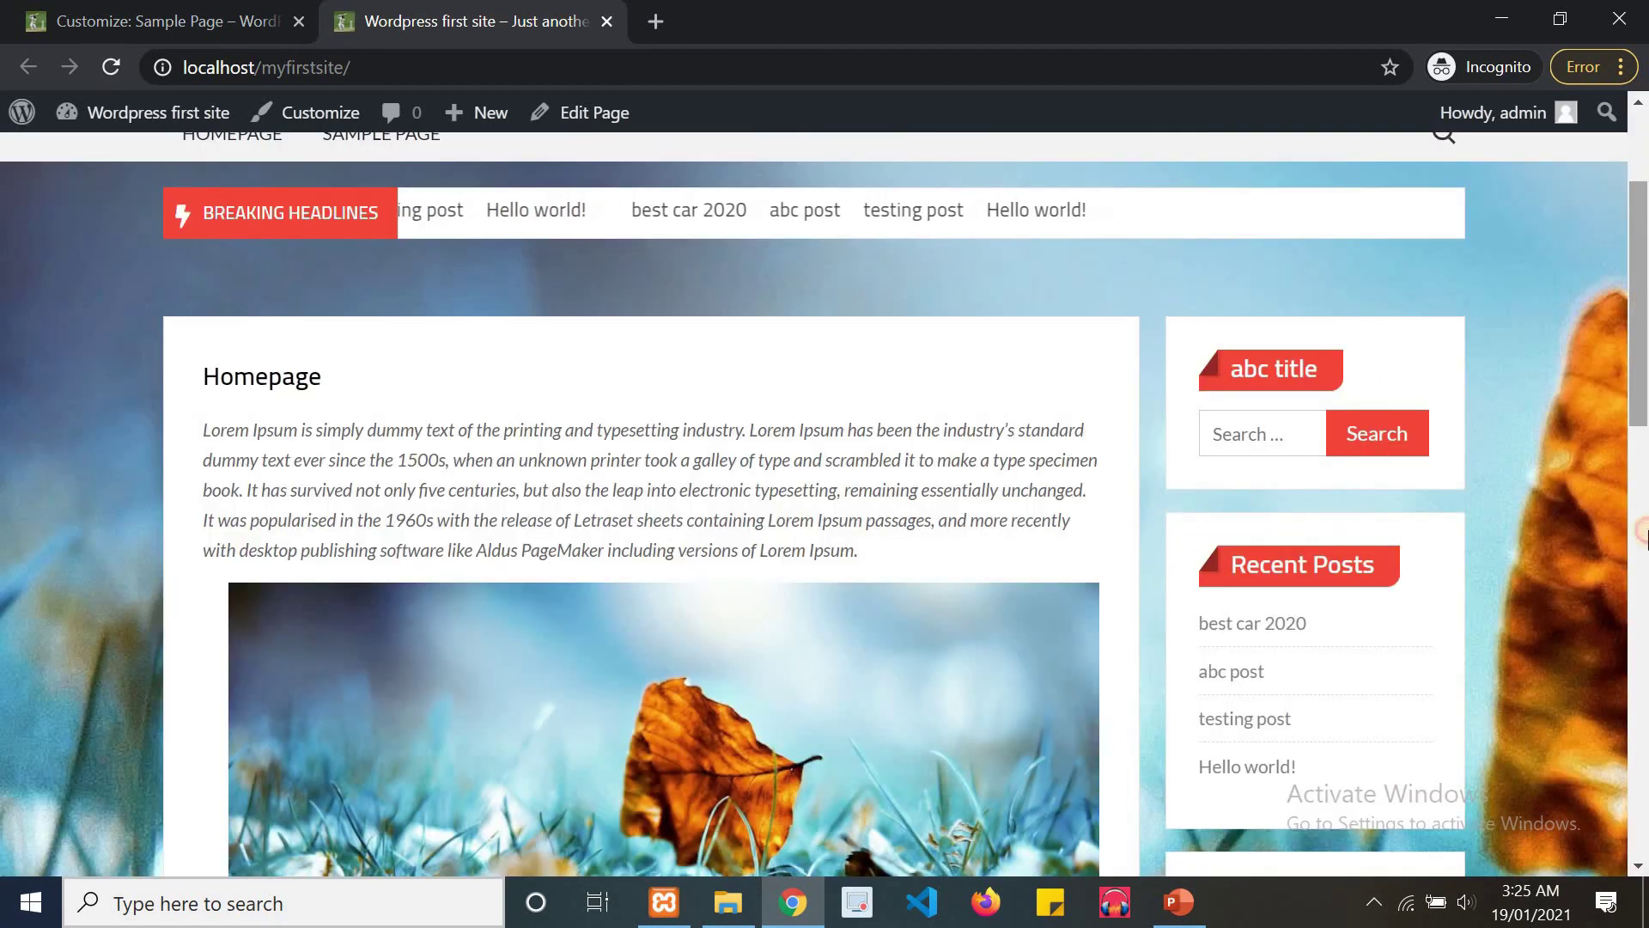
pyautogui.scroll(-10, 1423, 275)
pyautogui.scroll(10, 1422, 275)
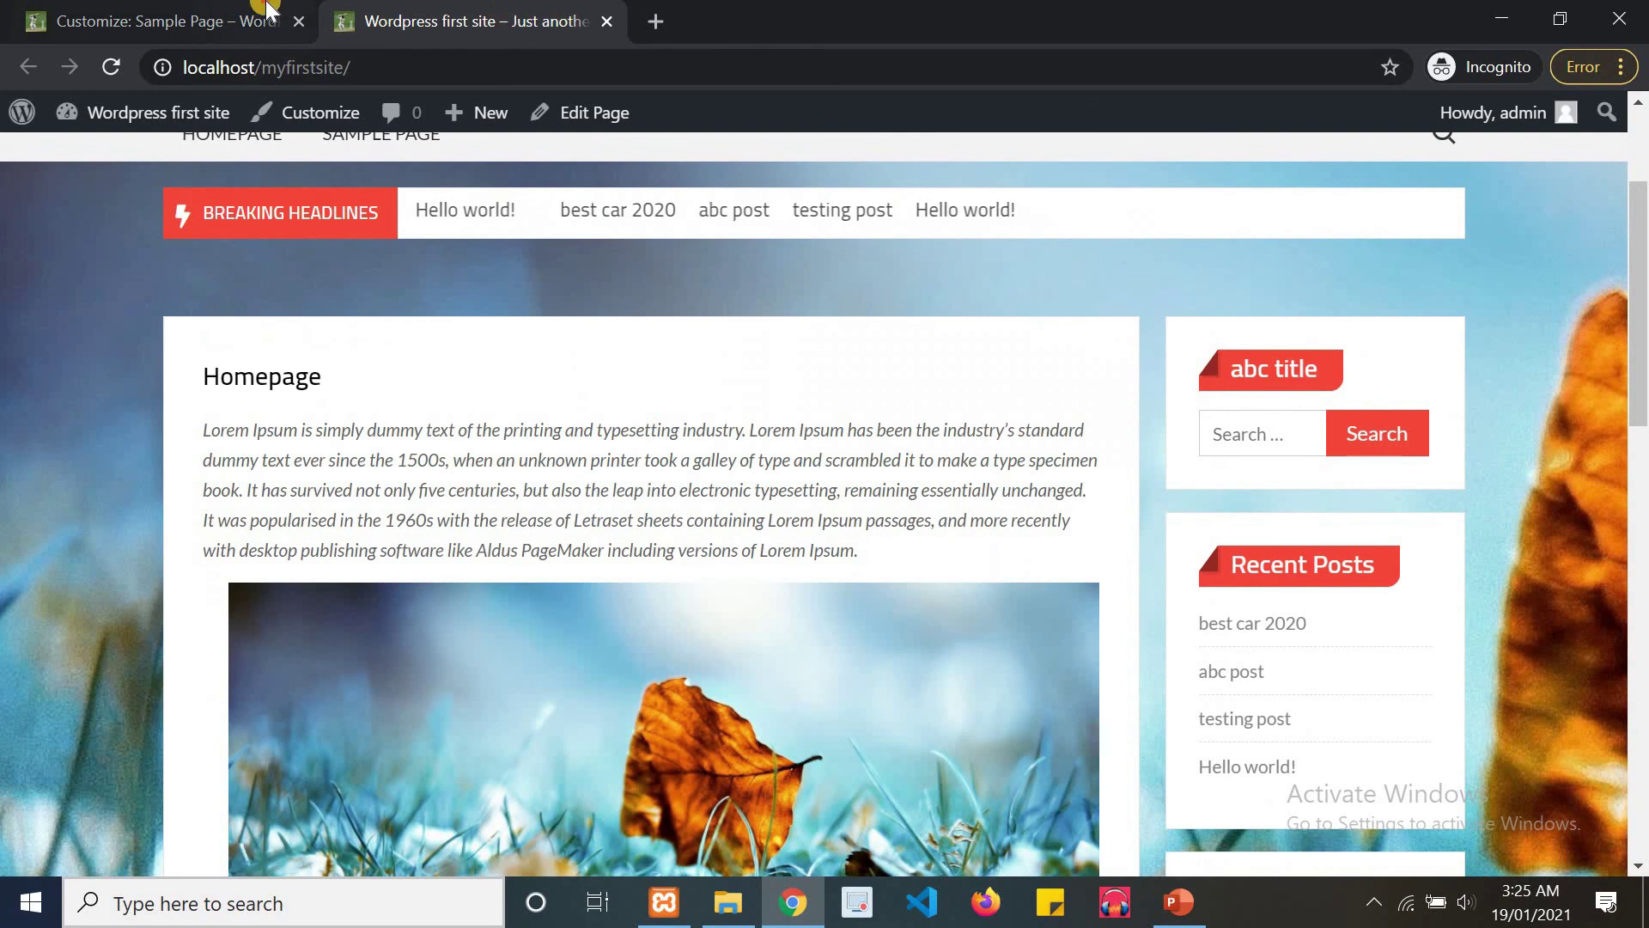
# Add !important to the 20px font-size declaration of the .widget-title rule and publish the change.
pyautogui.click(249, 21)
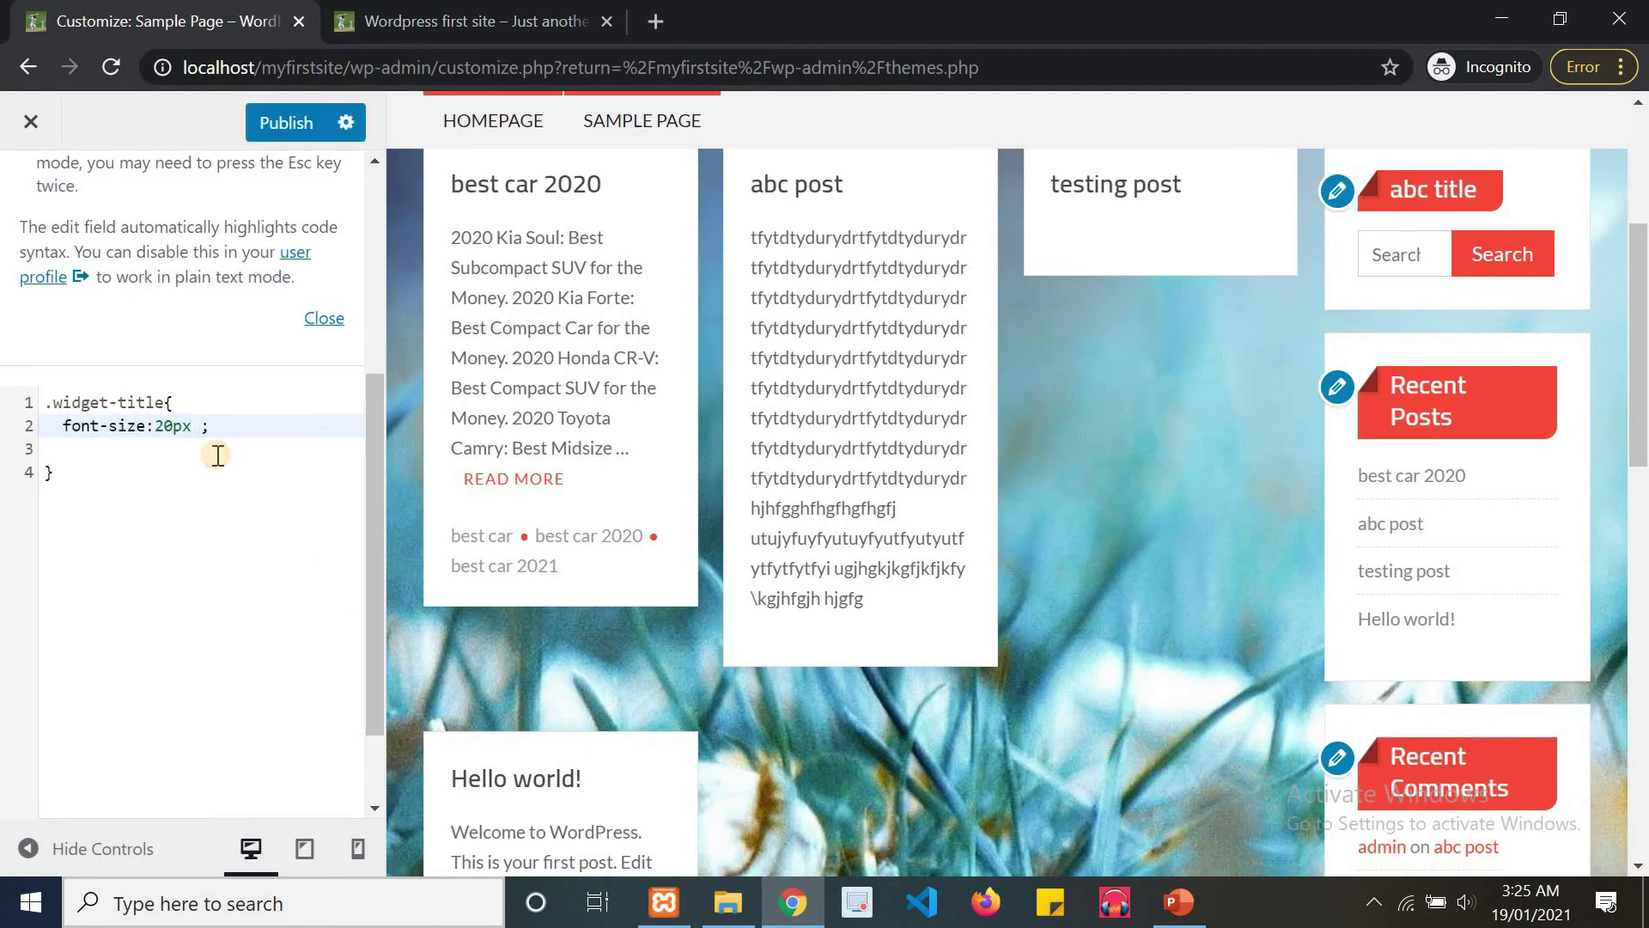
pyautogui.write('!important')
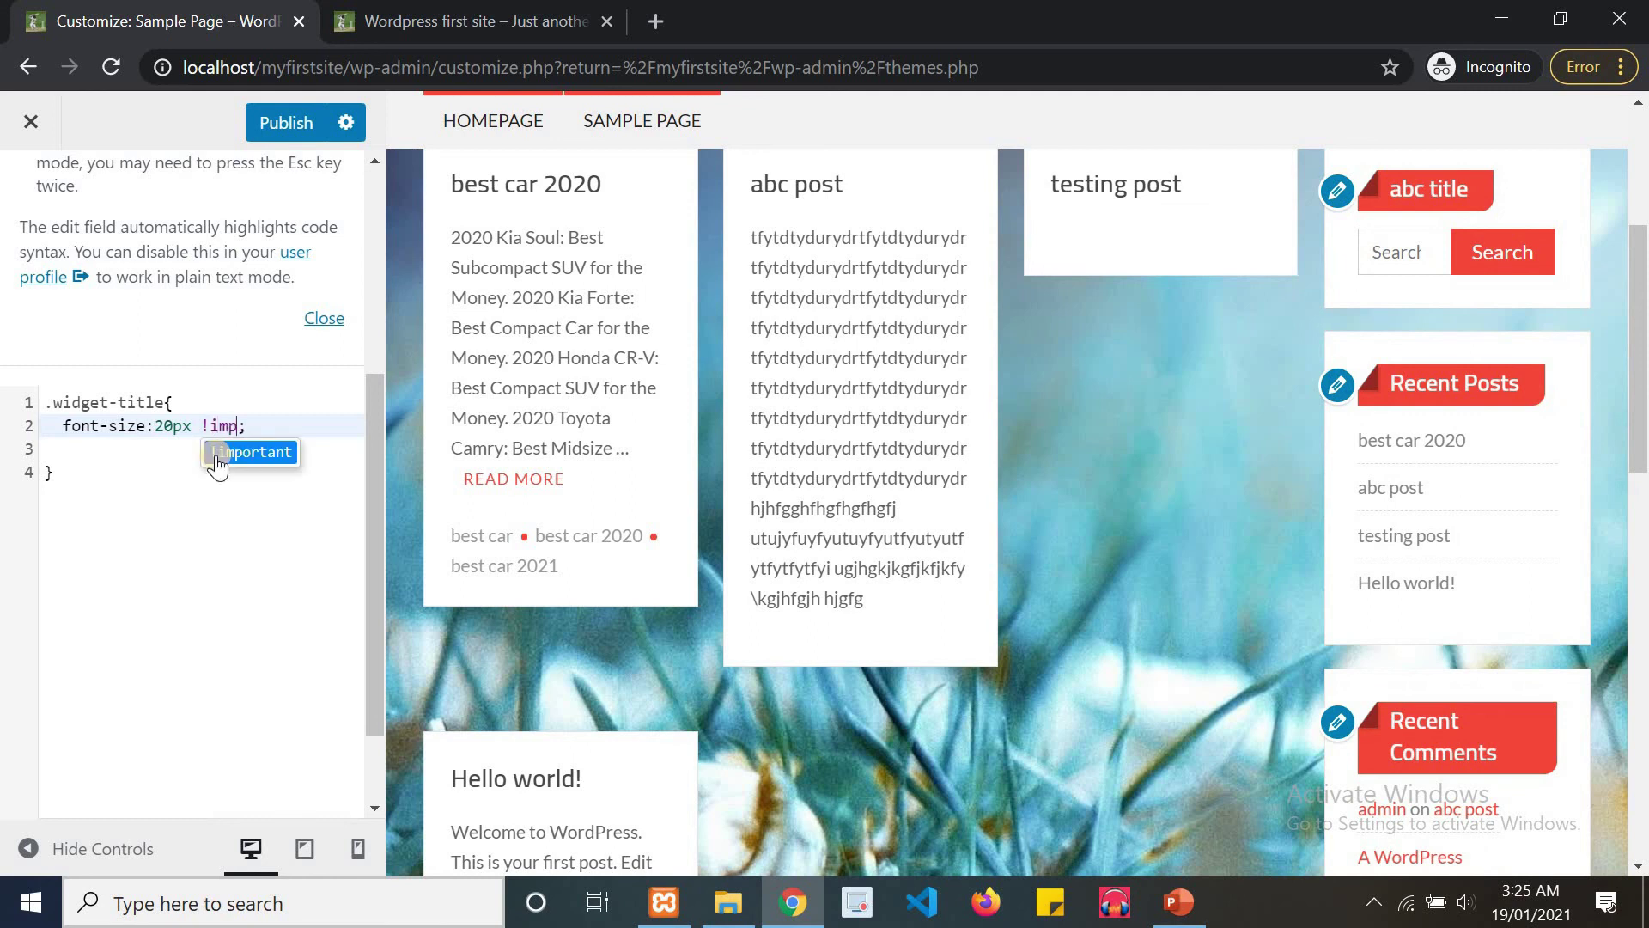
pyautogui.click(274, 116)
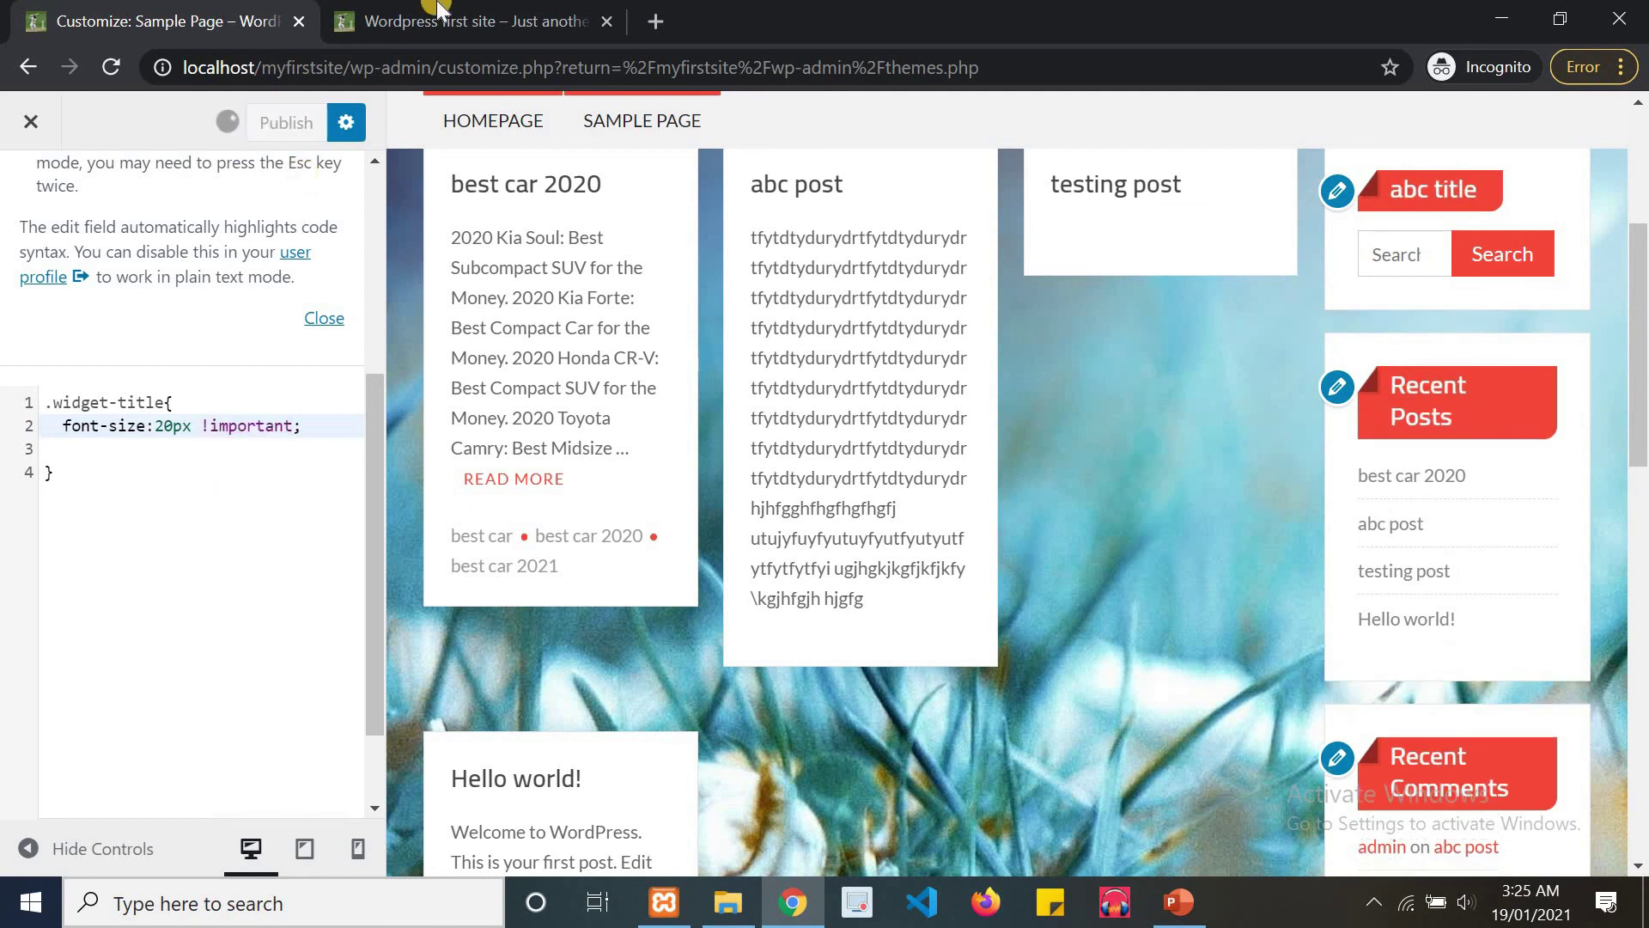
# Reload the live homepage, open Sample Page and examine its widget titles down to the footer.
pyautogui.click(440, 9)
pyautogui.click(111, 67)
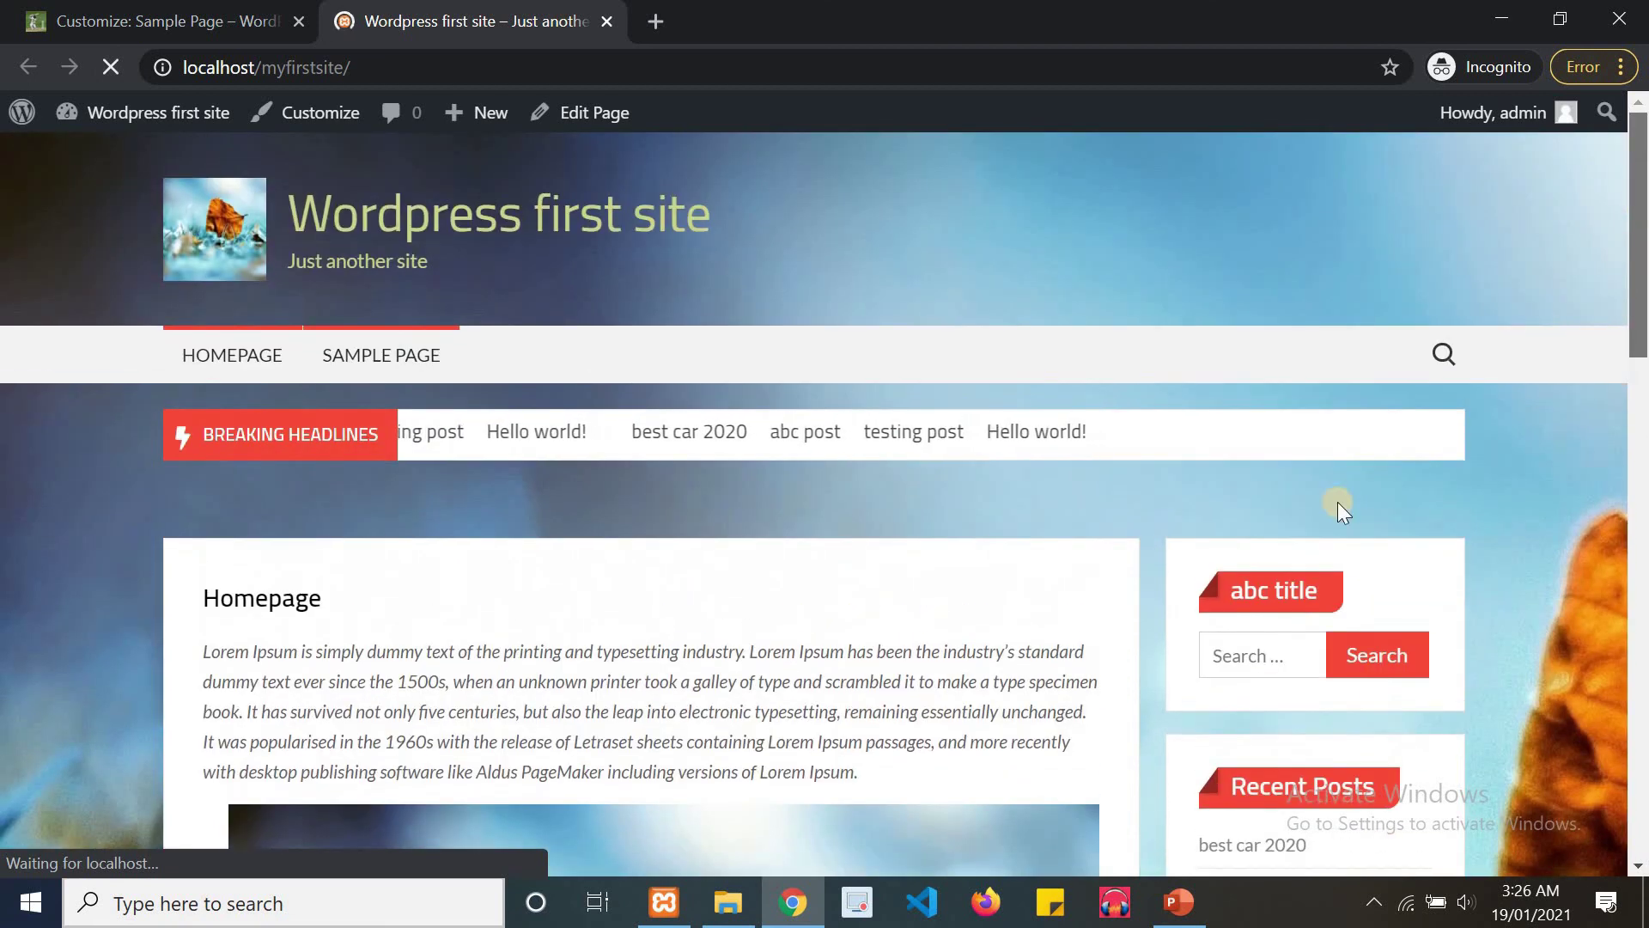
pyautogui.moveTo(1642, 334); pyautogui.dragTo(1440, 112)
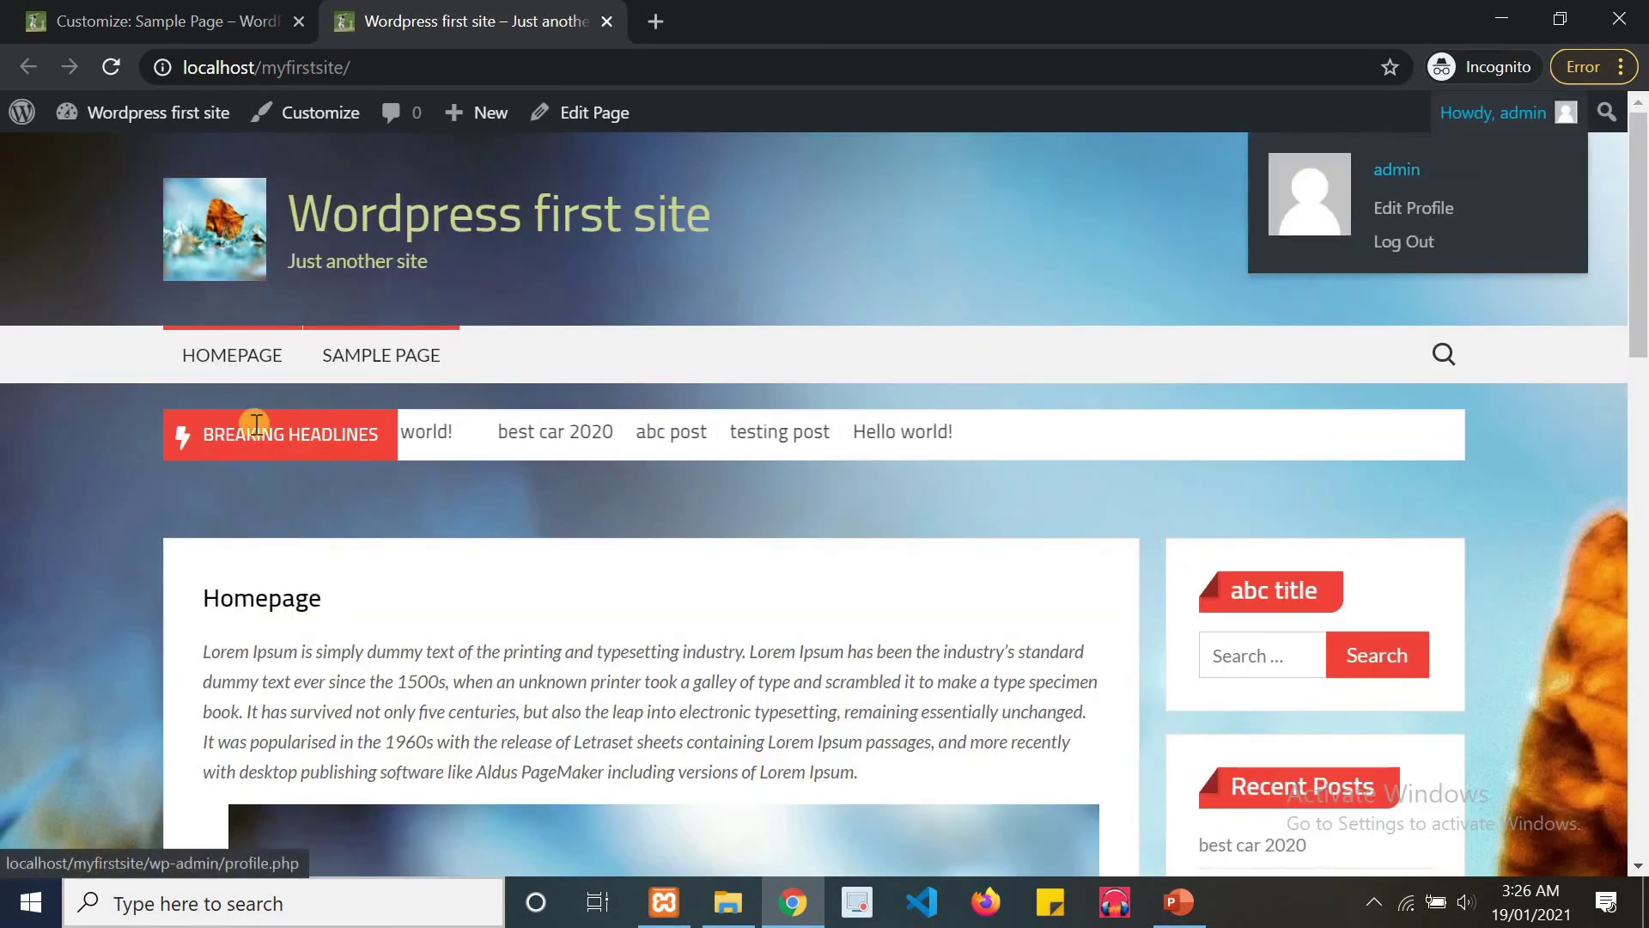
pyautogui.click(366, 370)
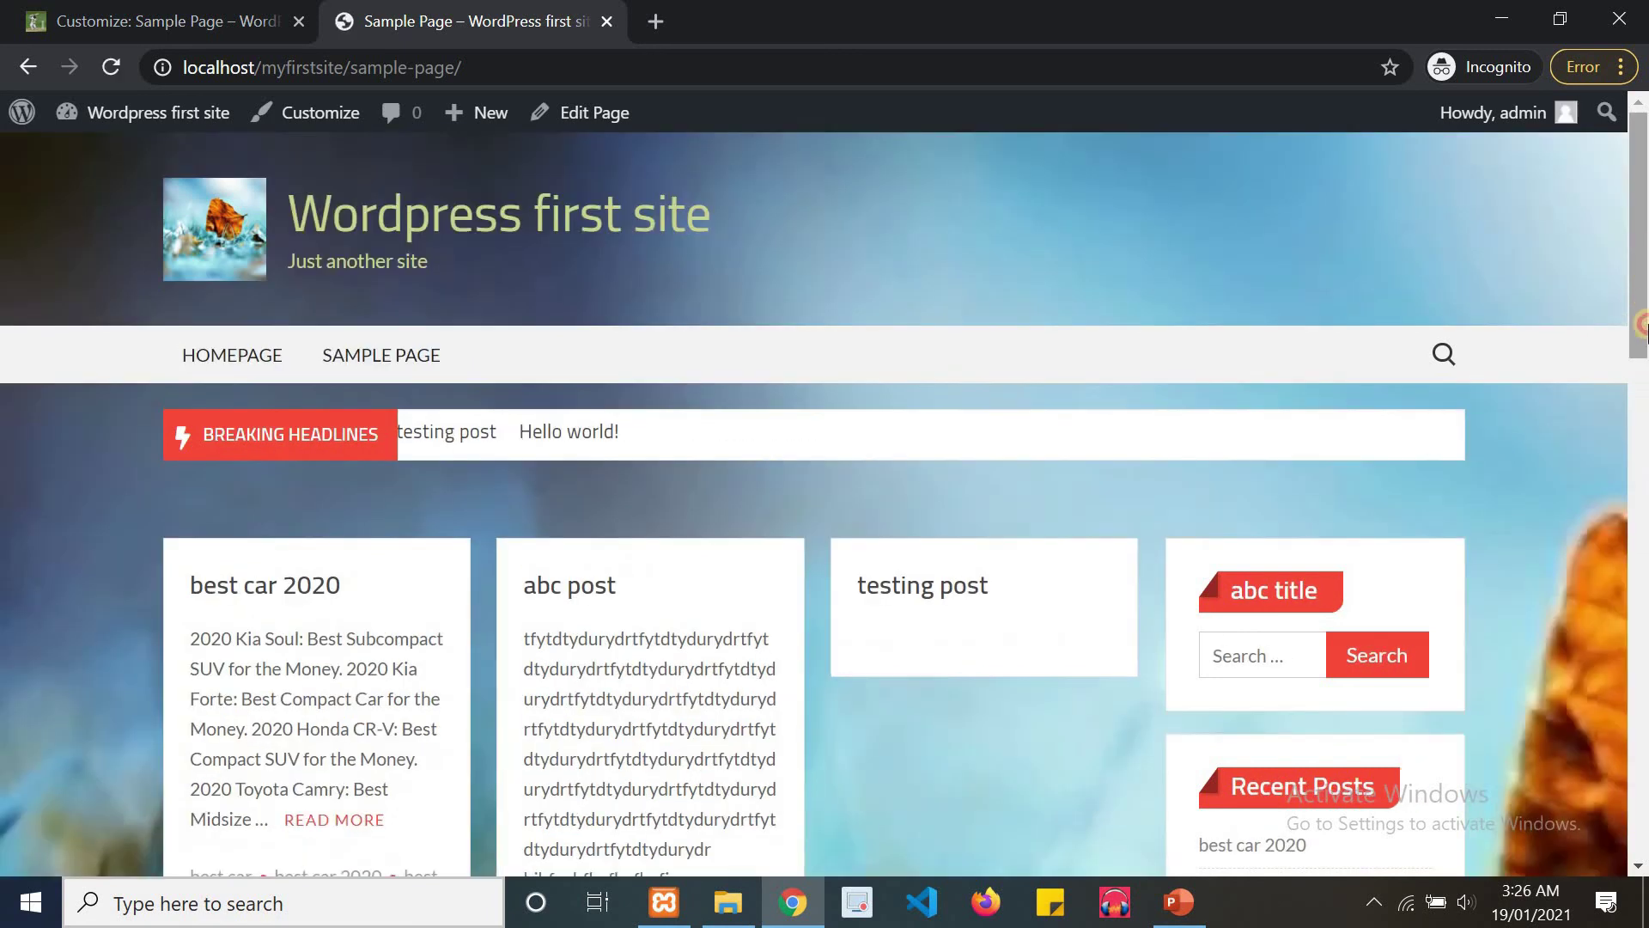
pyautogui.moveTo(1640, 325); pyautogui.dragTo(1640, 642)
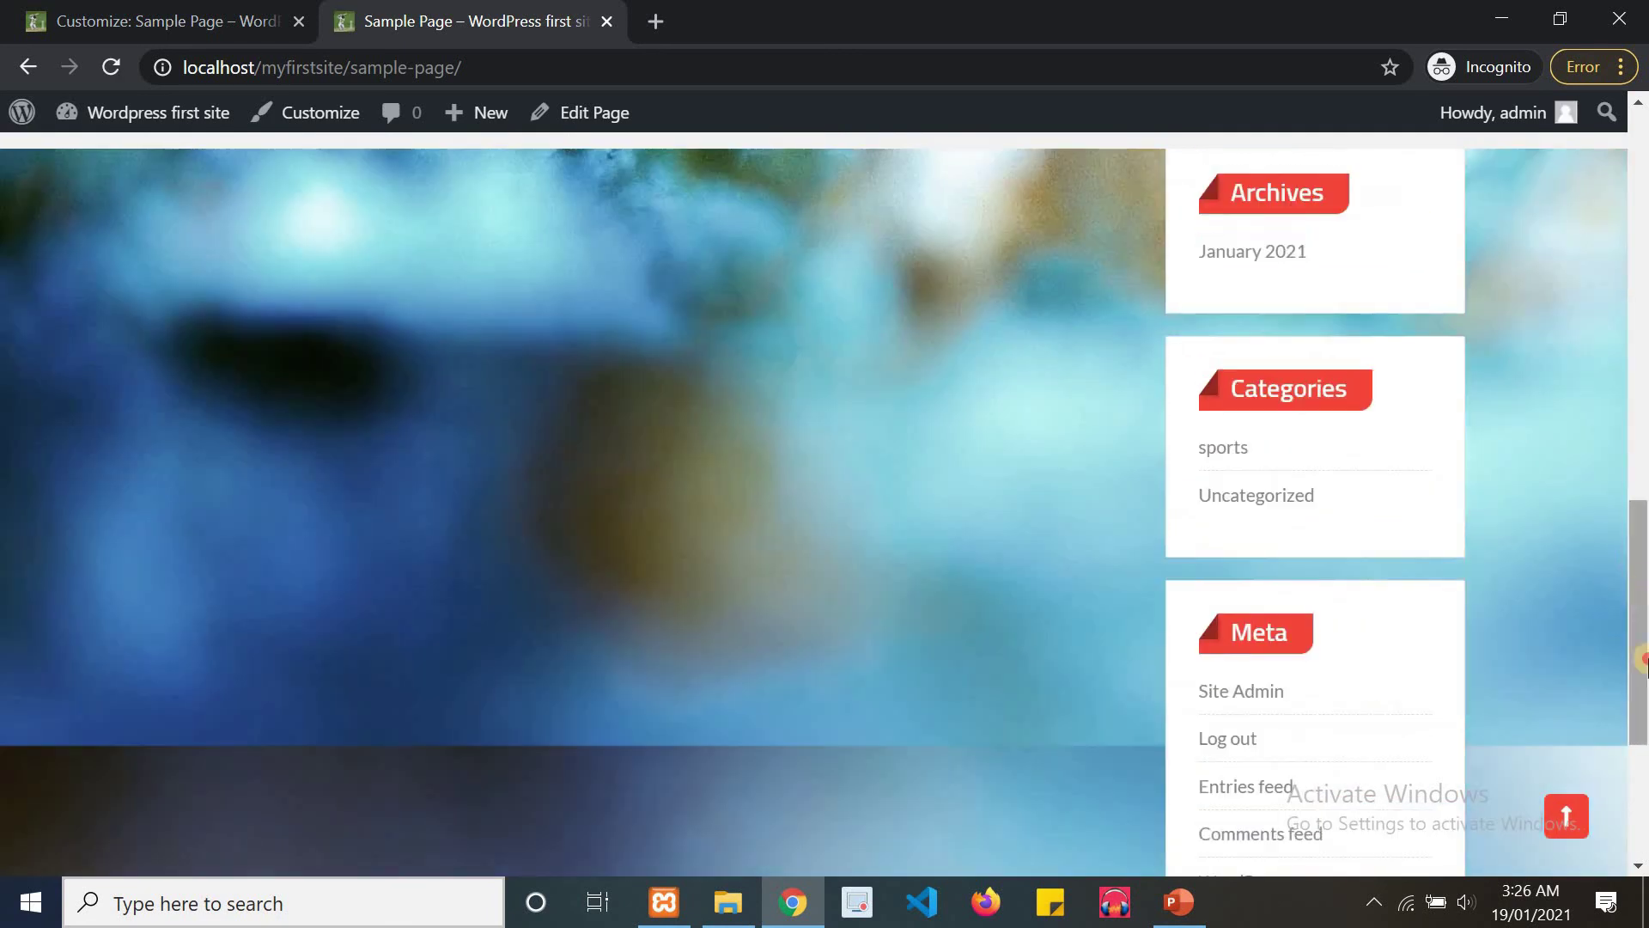
pyautogui.scroll(-5, 1618, 601)
pyautogui.scroll(5, 1460, 258)
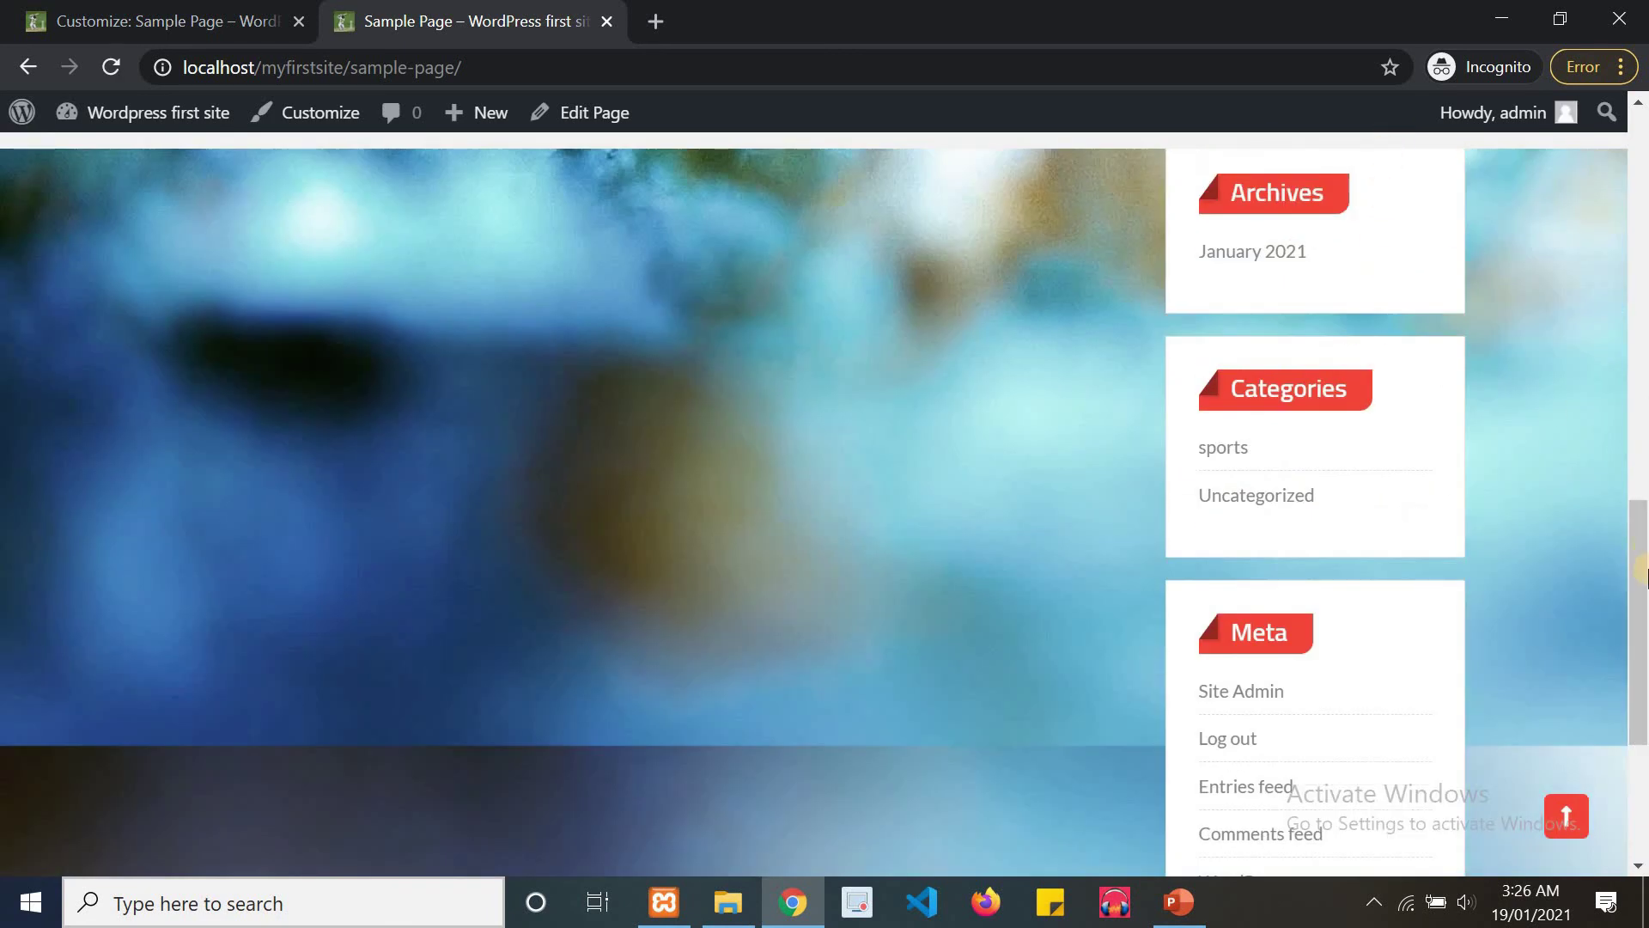
pyautogui.moveTo(1636, 594); pyautogui.dragTo(1619, 206)
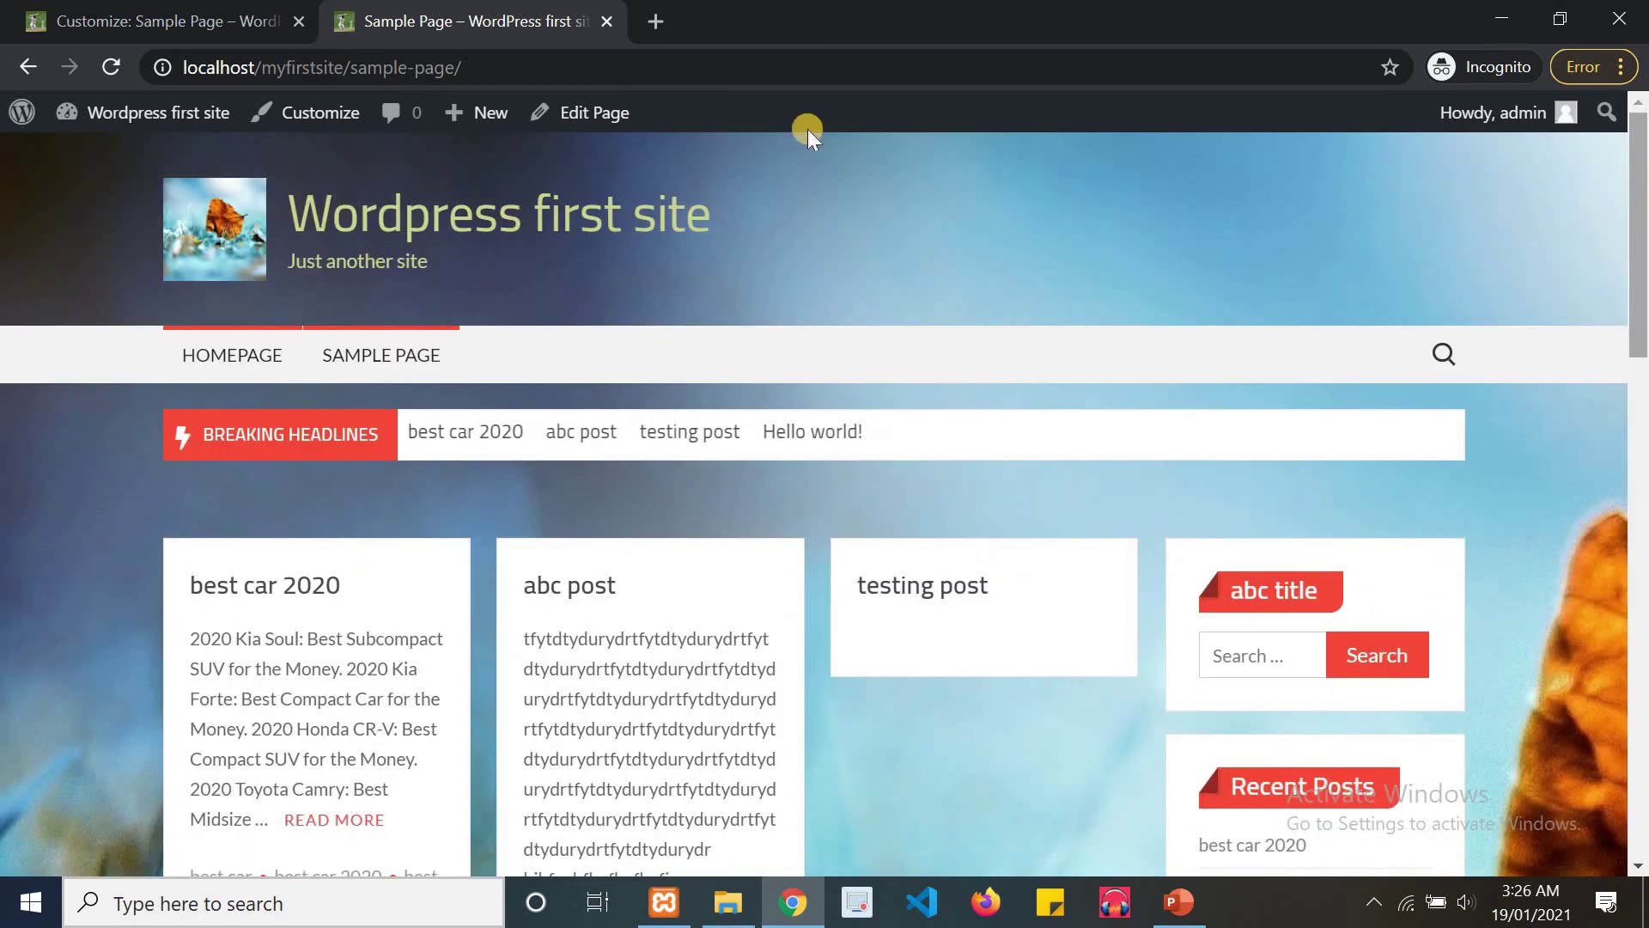
pyautogui.scroll(-1, 1640, 327)
pyautogui.moveTo(1640, 326); pyautogui.dragTo(1647, 833)
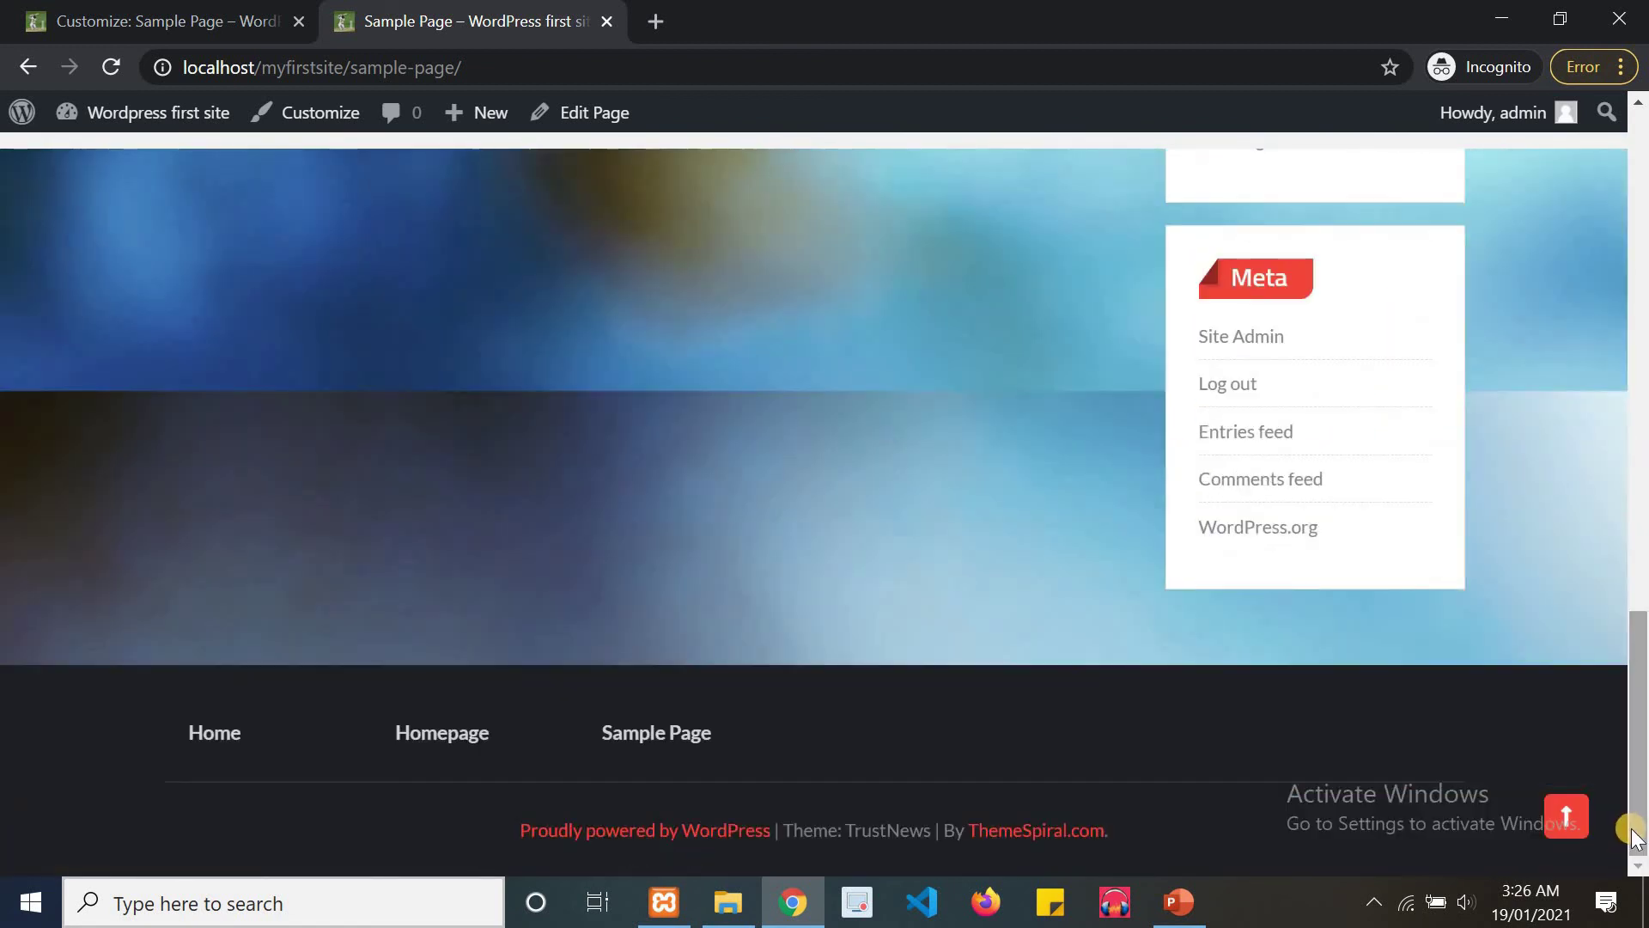
pyautogui.scroll(15, 1570, 415)
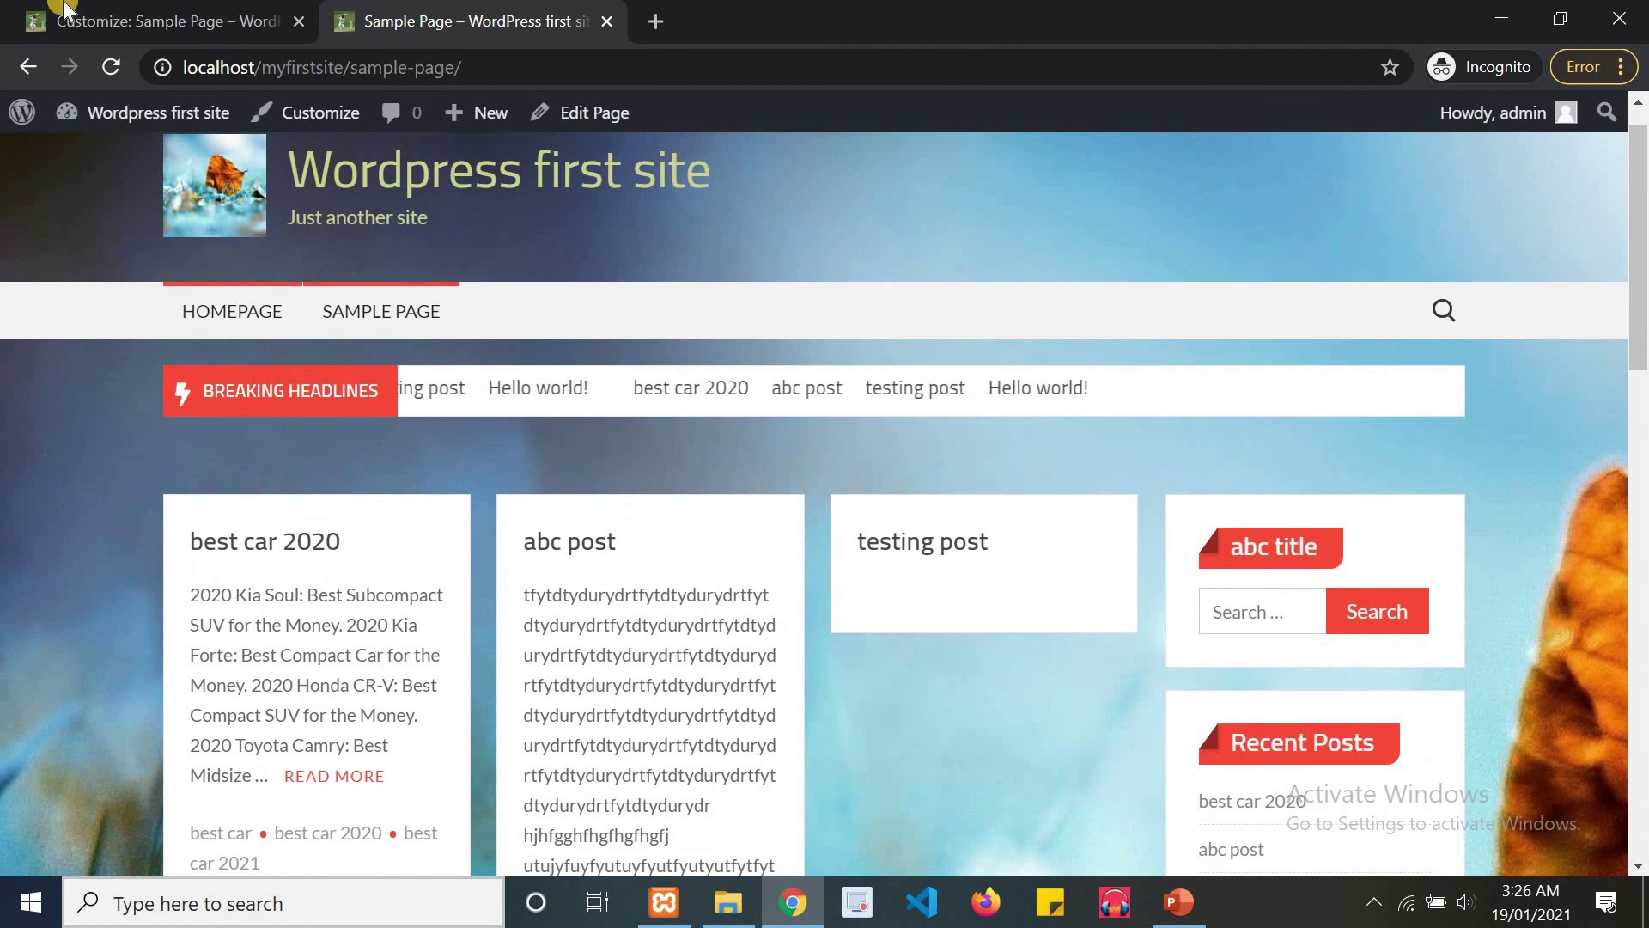
# Return from Additional CSS to the main list of customization sections and close the Customizer.
pyautogui.click(64, 8)
pyautogui.click(376, 419)
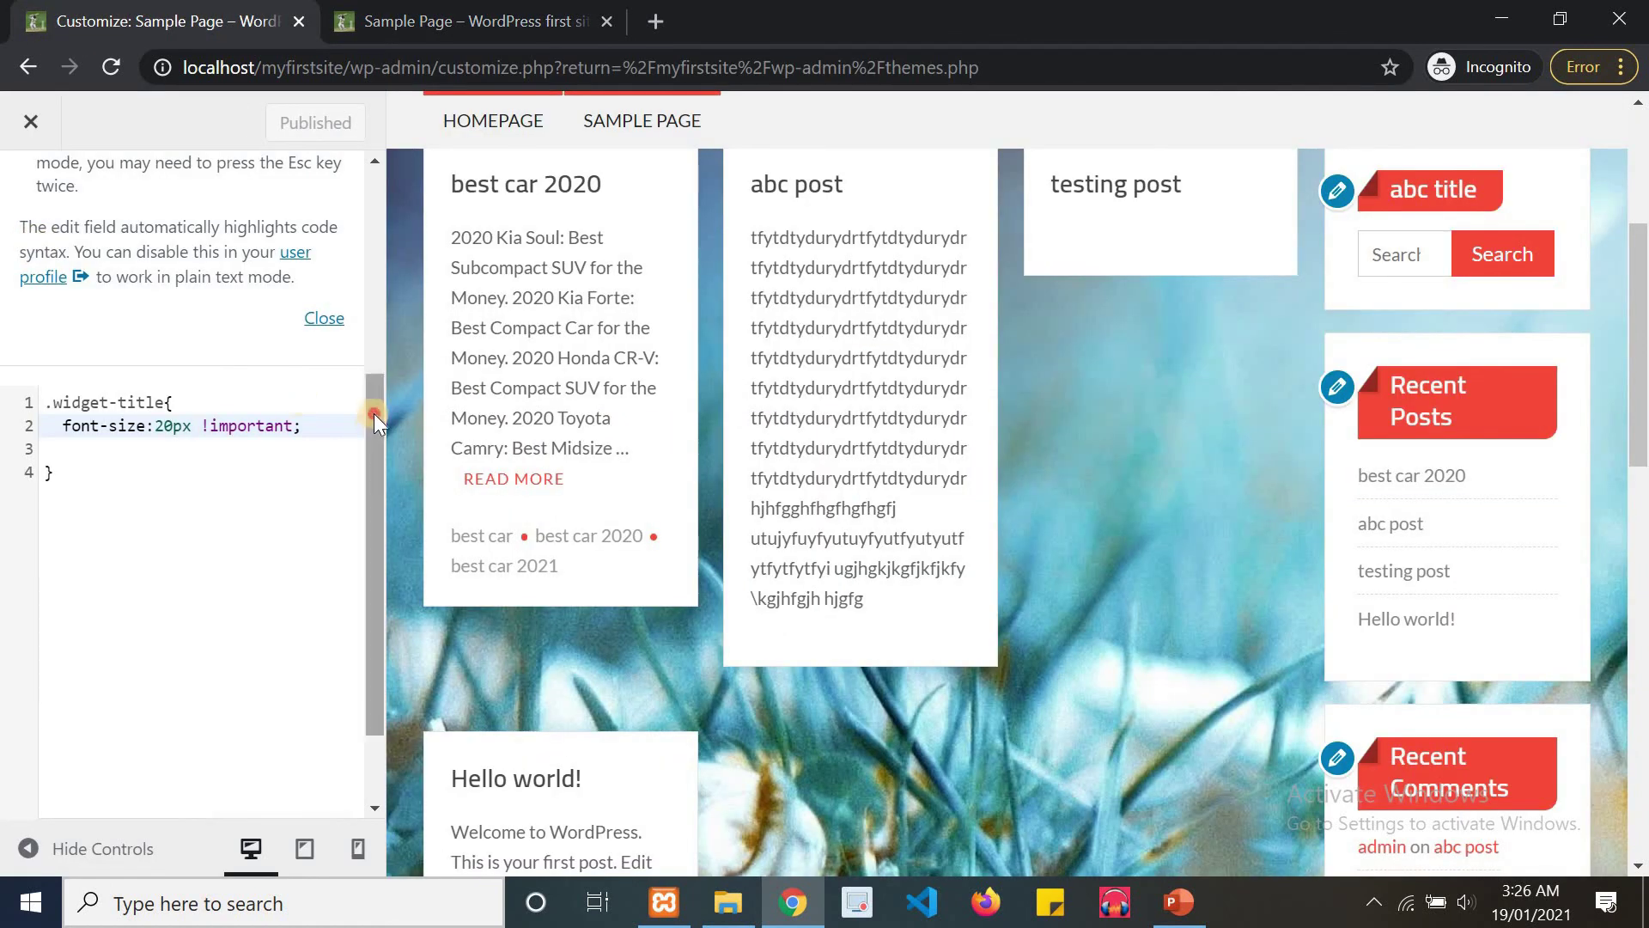
pyautogui.moveTo(376, 419); pyautogui.dragTo(377, 180)
pyautogui.click(9, 215)
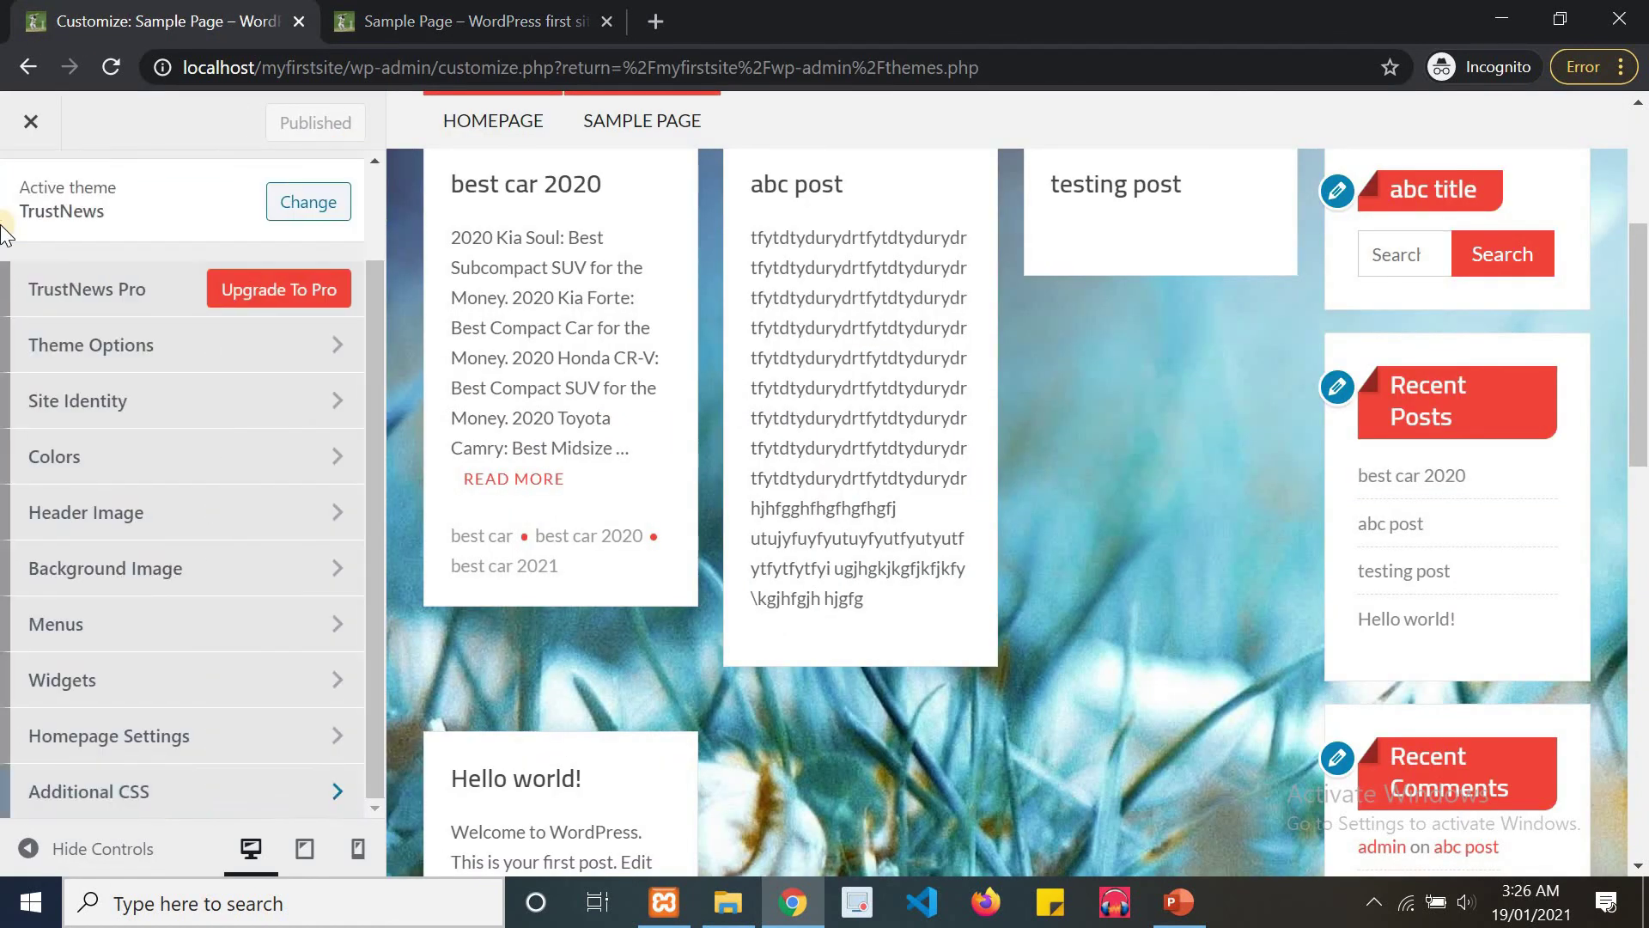
pyautogui.click(376, 254)
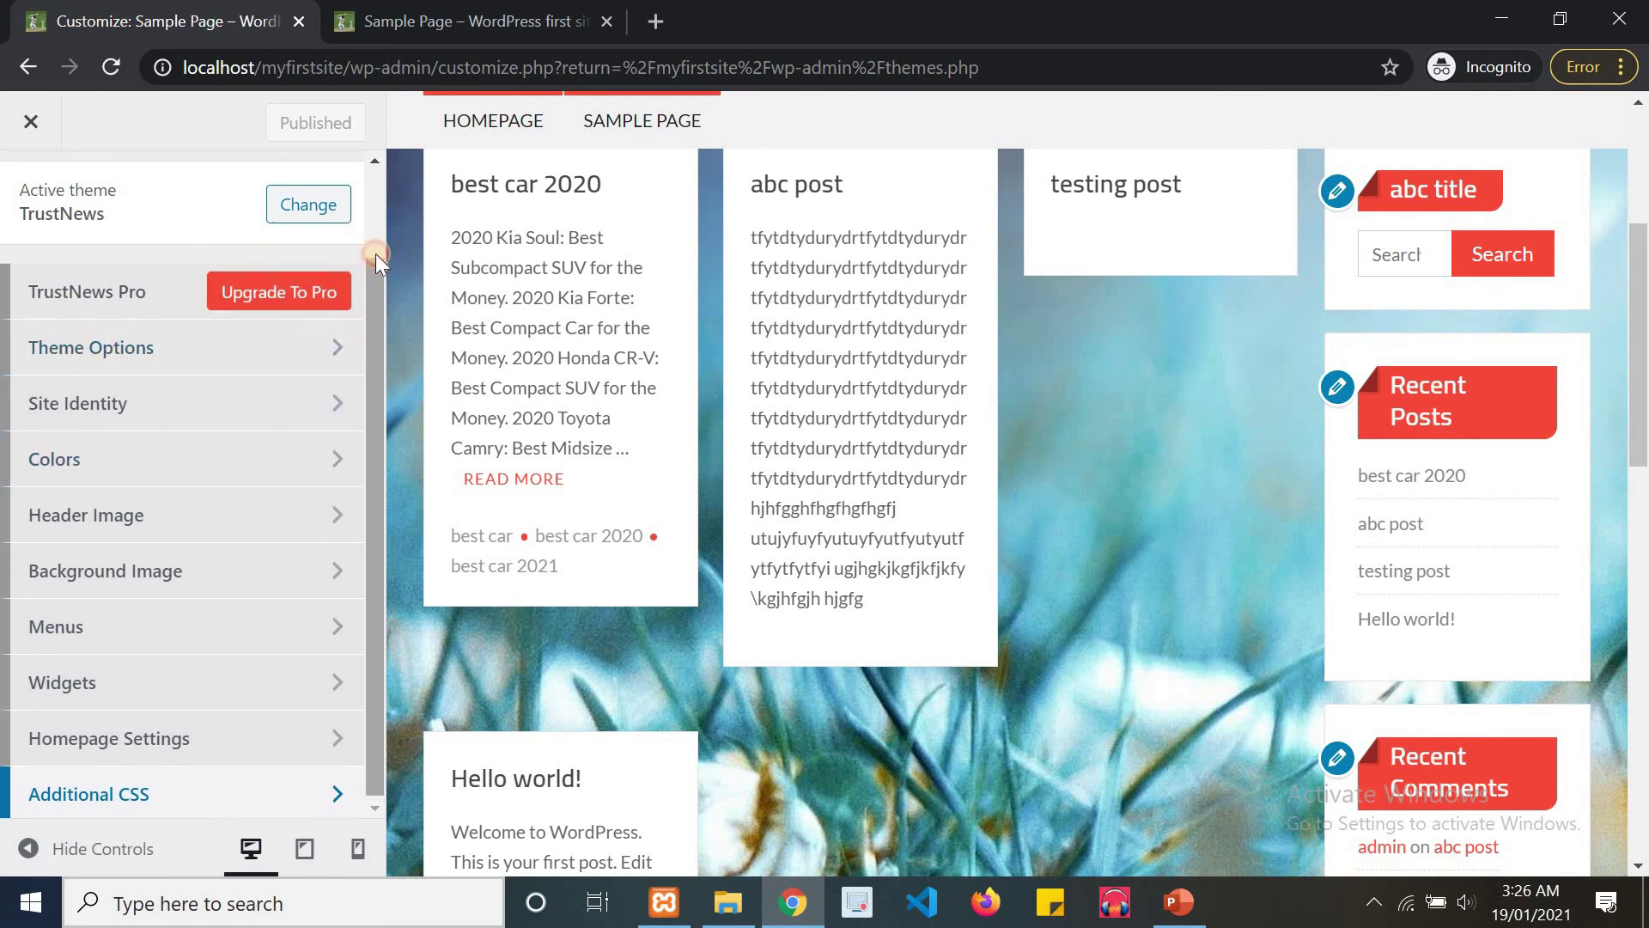
pyautogui.moveTo(376, 255); pyautogui.dragTo(44, 199)
pyautogui.click(26, 125)
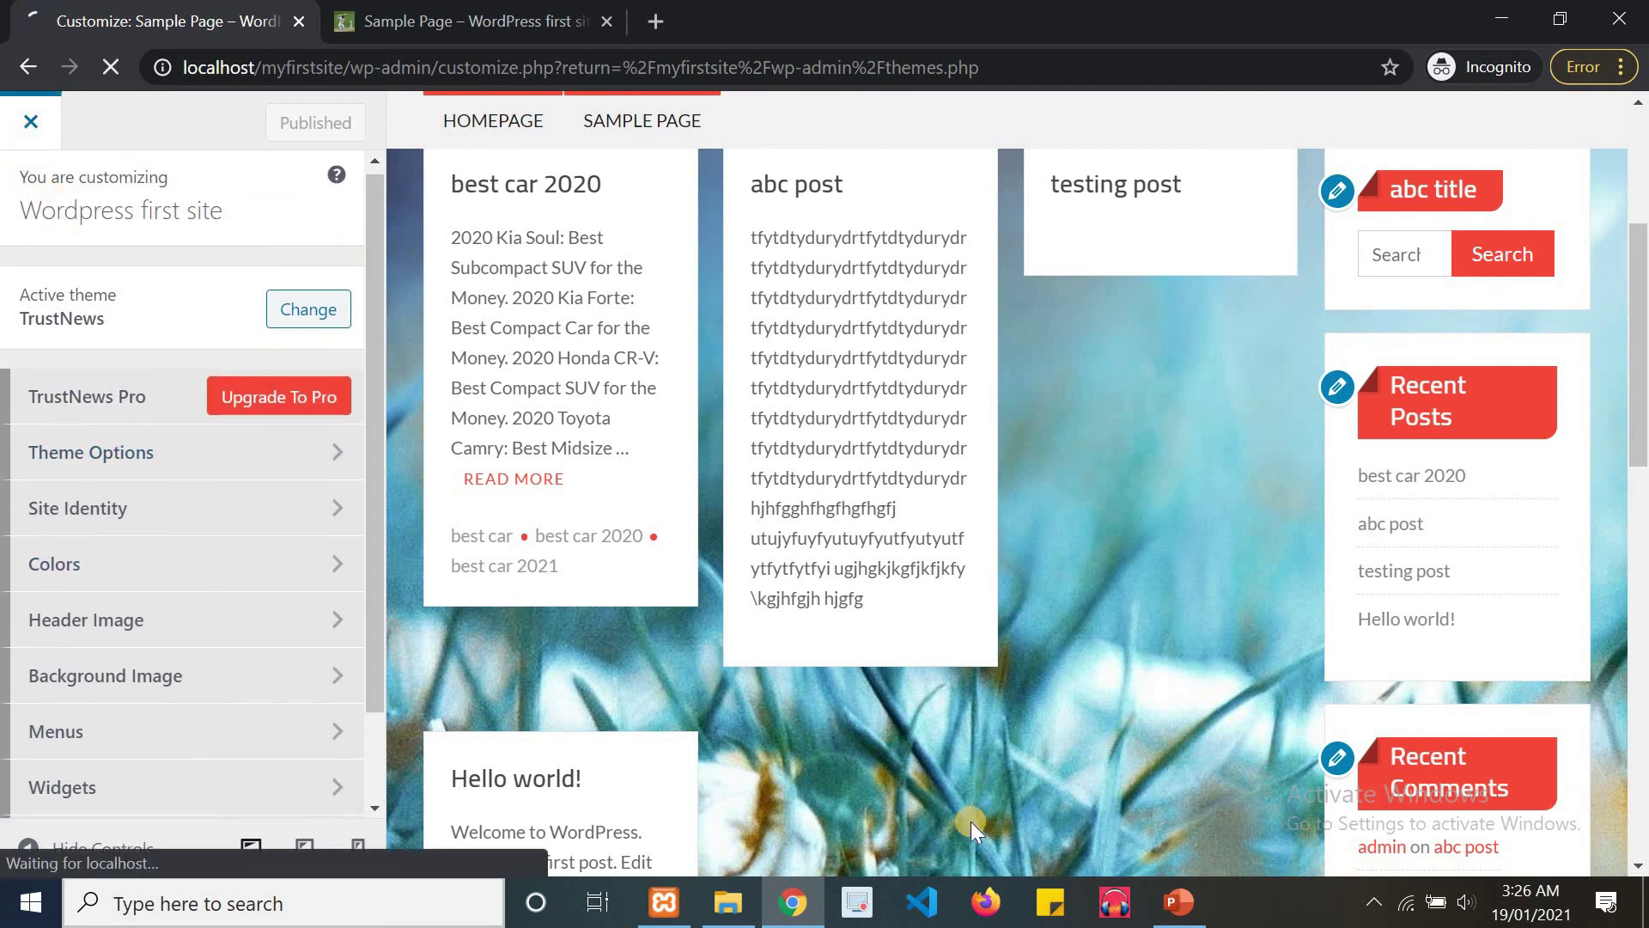
# Switch to the WordPress basic training presentation in PowerPoint and review the listed topics on WordPress users, tools and settings.
pyautogui.click(789, 901)
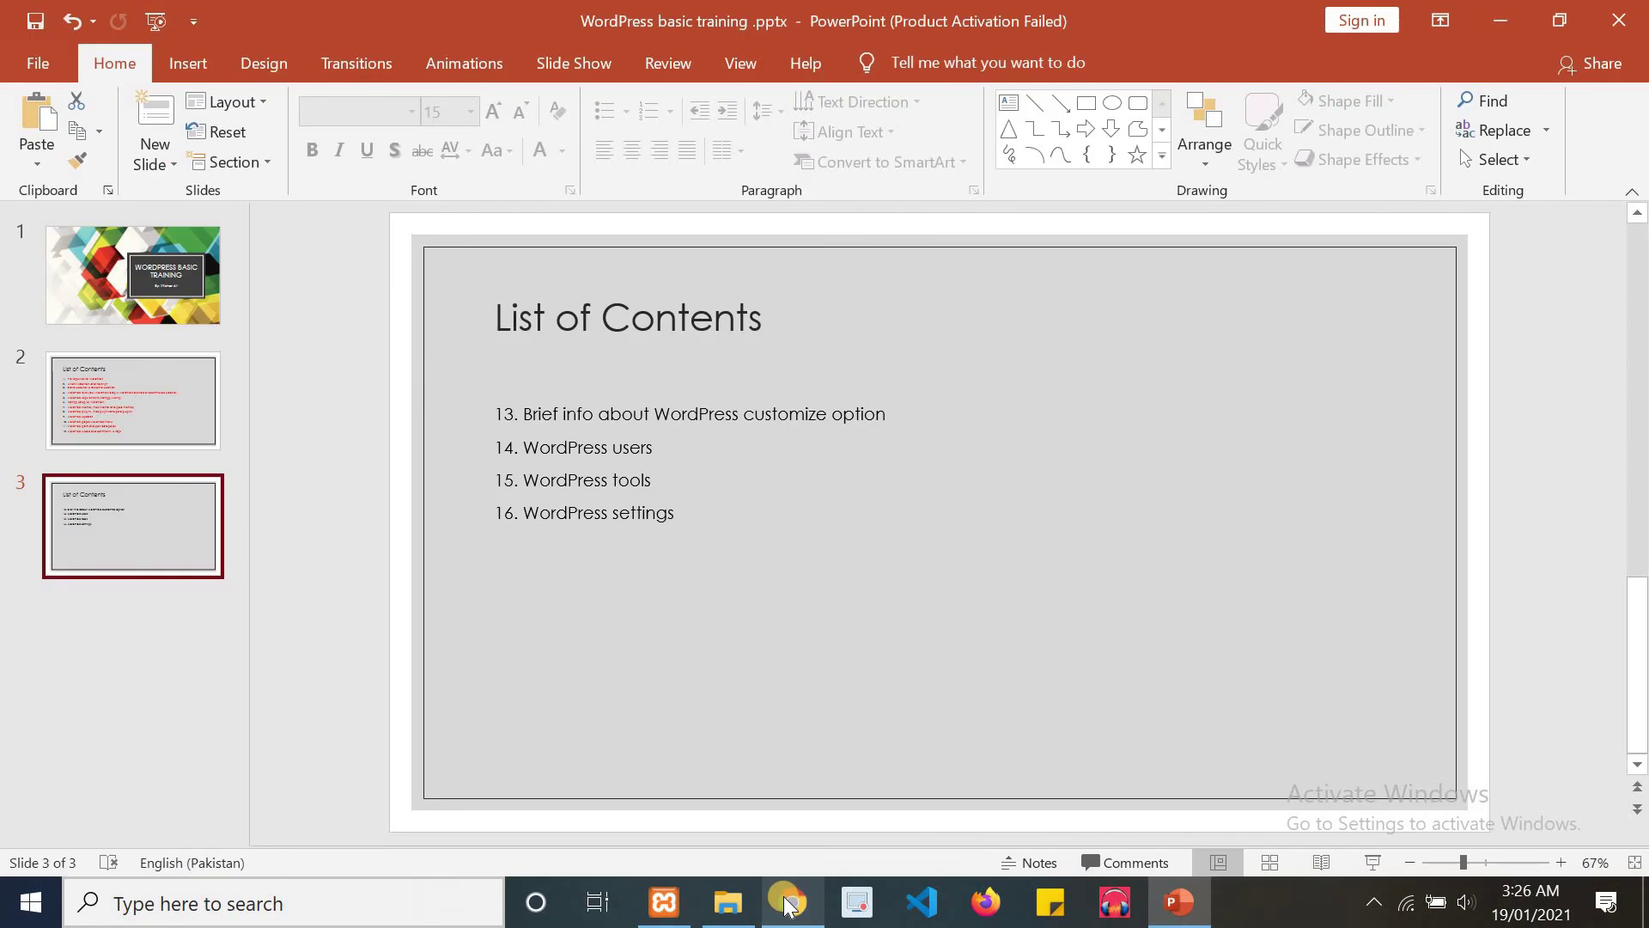
pyautogui.click(618, 440)
pyautogui.tripleClick(619, 440)
pyautogui.click(614, 474)
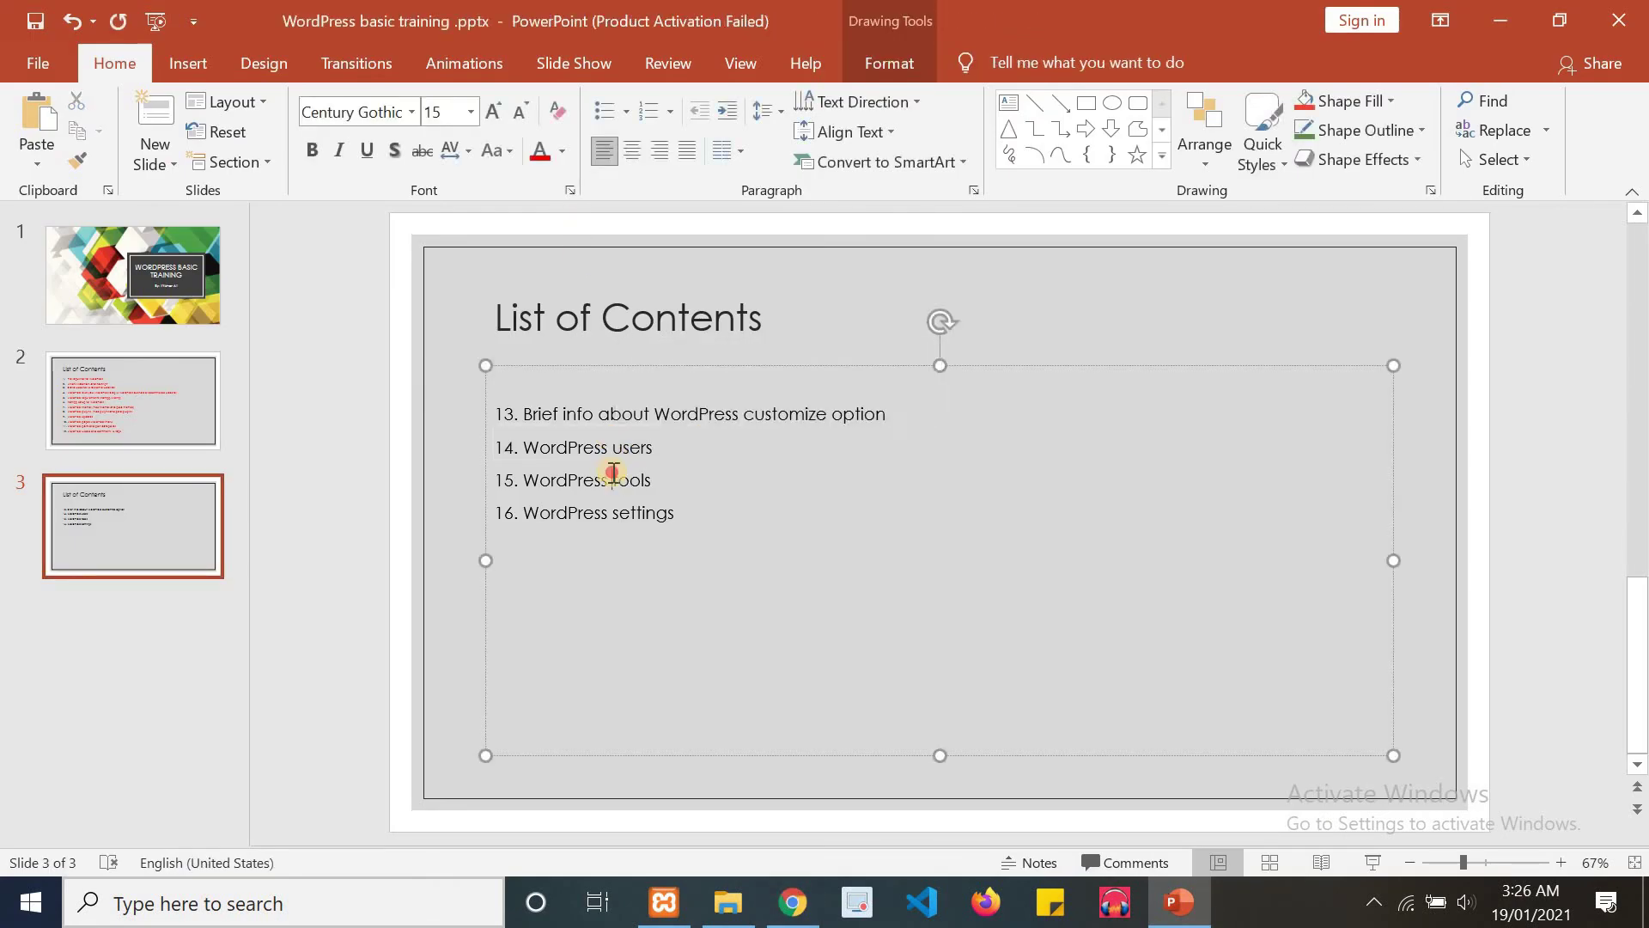
pyautogui.tripleClick(613, 474)
pyautogui.click(612, 509)
pyautogui.tripleClick(612, 509)
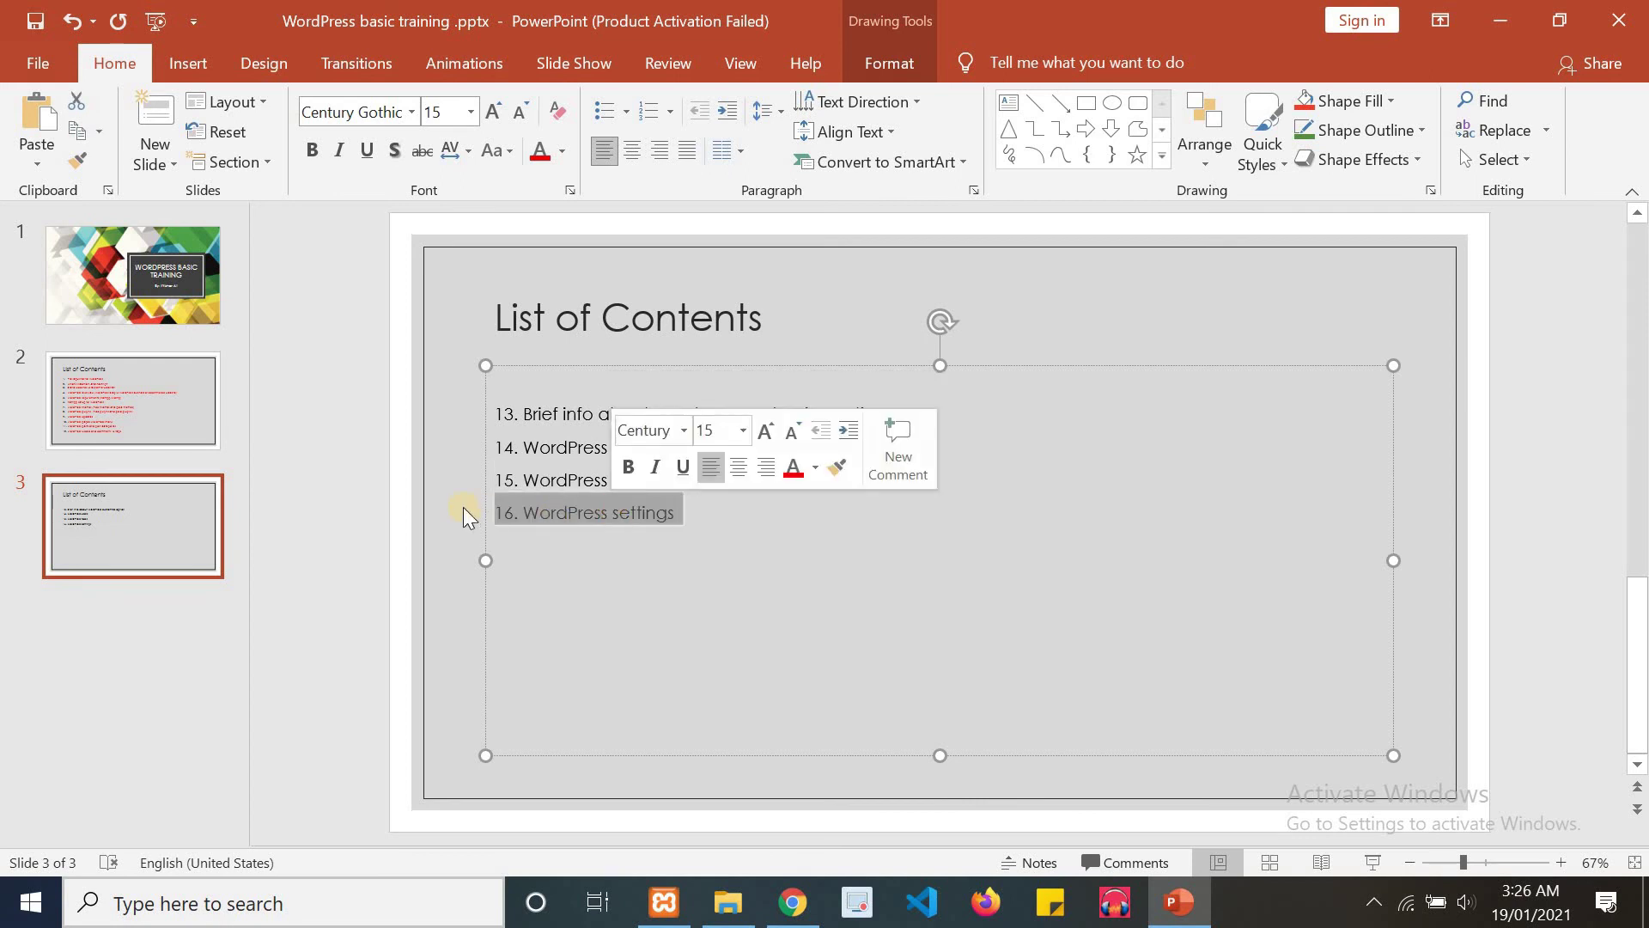
pyautogui.click(451, 505)
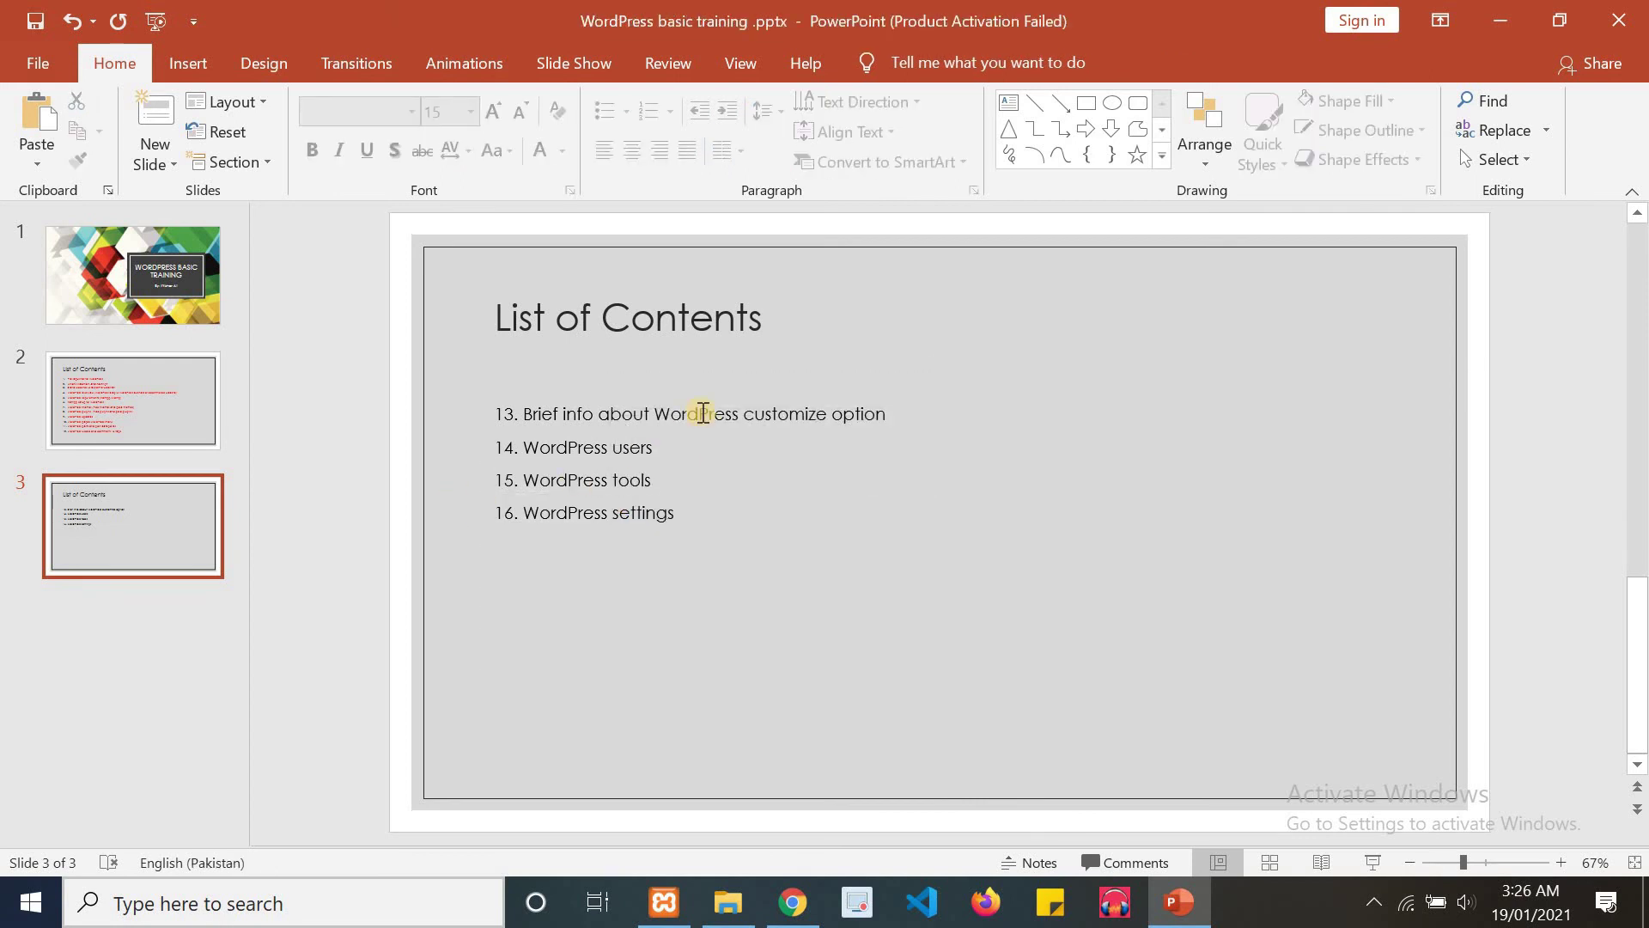